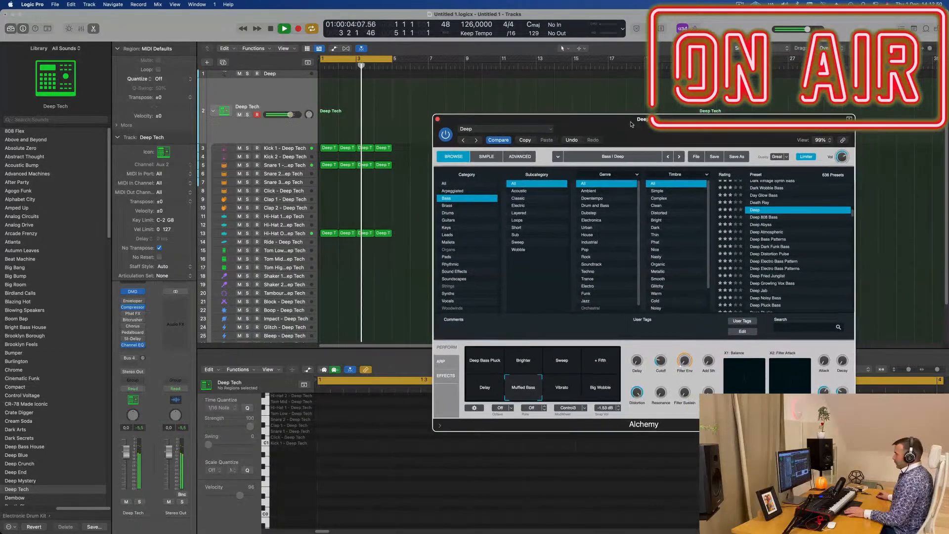
key(super+Left)
key(super+Left)
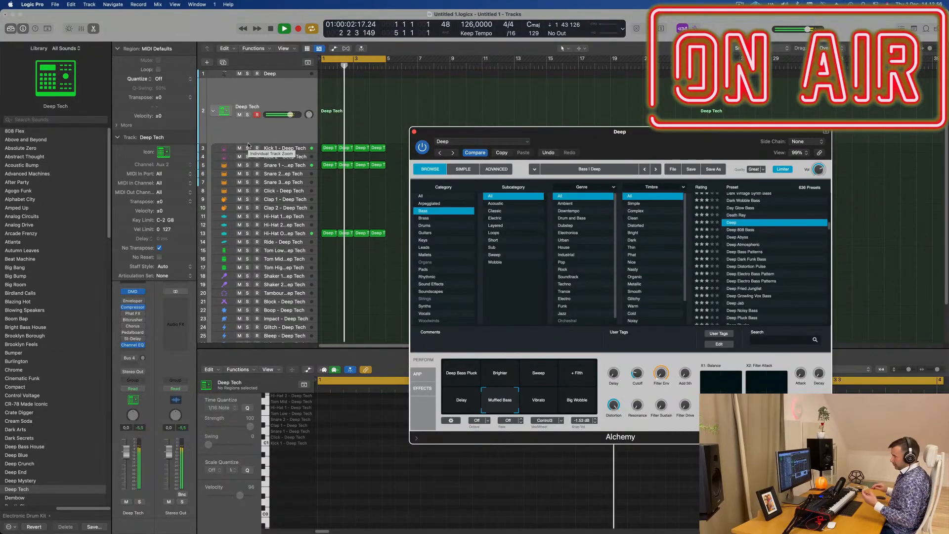
scroll(63, 353, down, 10)
scroll(63, 353, up, 10)
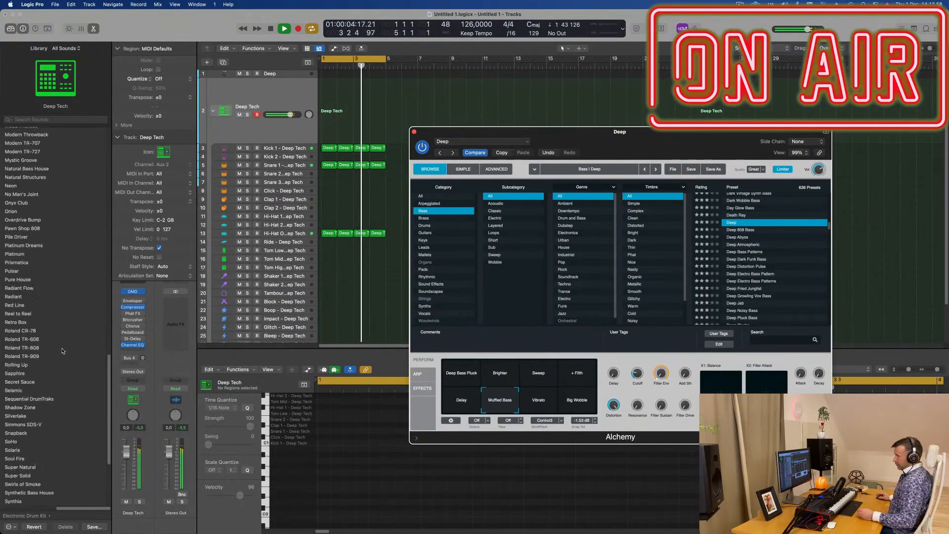
scroll(65, 353, down, 1)
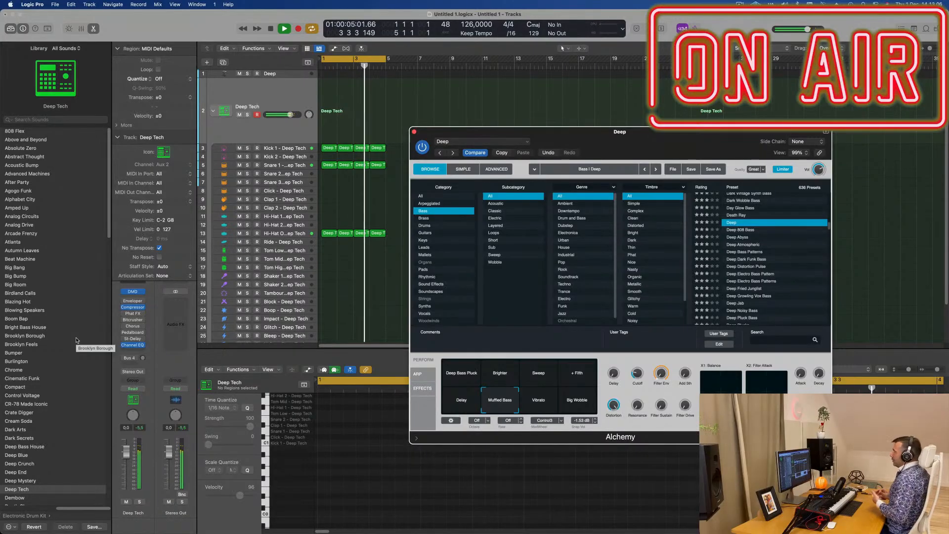
drag(706, 149, 732, 115)
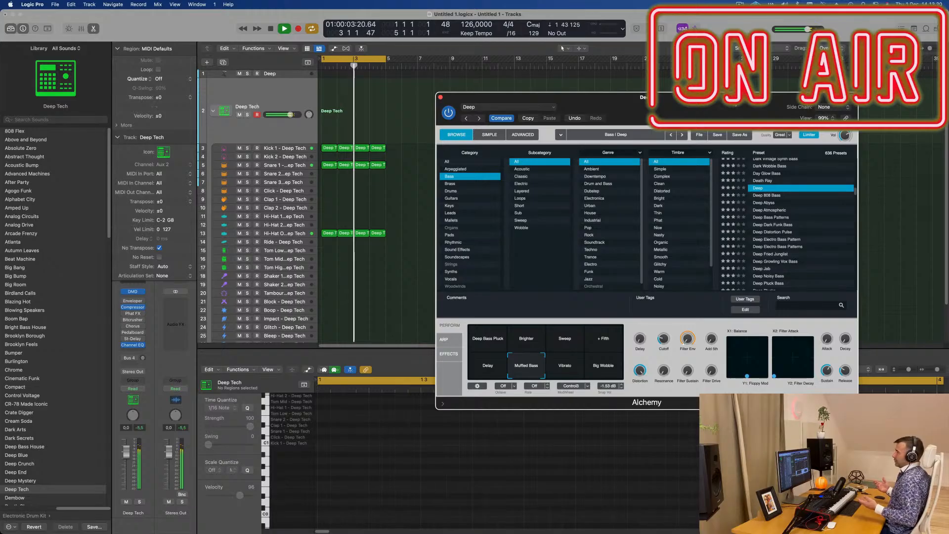
drag(667, 97, 647, 99)
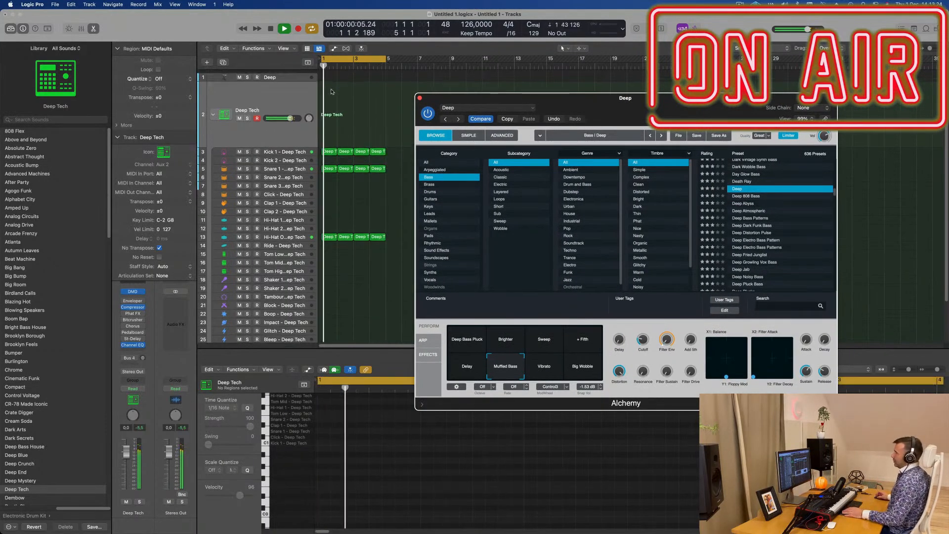
Select the Deep bass track and increase its height in the track list
click(289, 75)
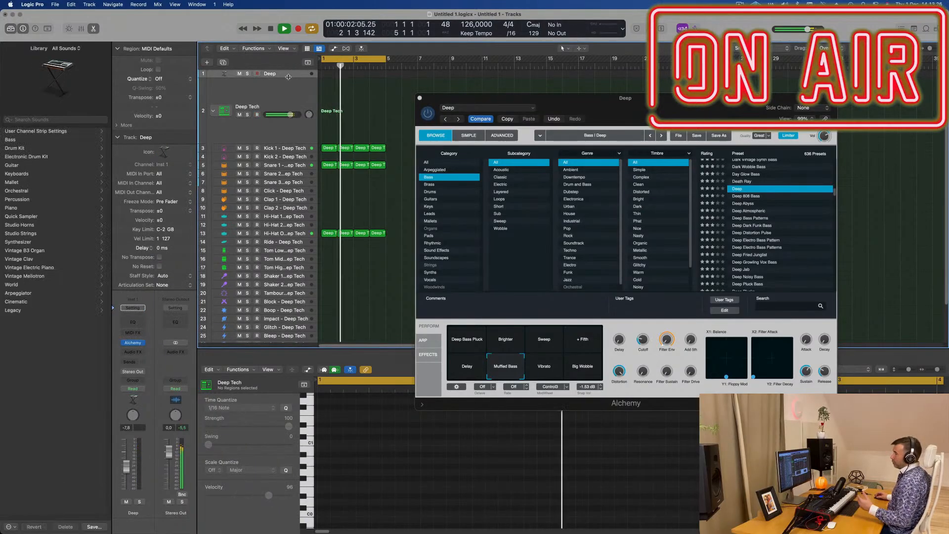
drag(290, 97, 289, 148)
mouse_move(595, 102)
mouse_down()
mouse_move(583, 101)
mouse_move(596, 101)
mouse_up()
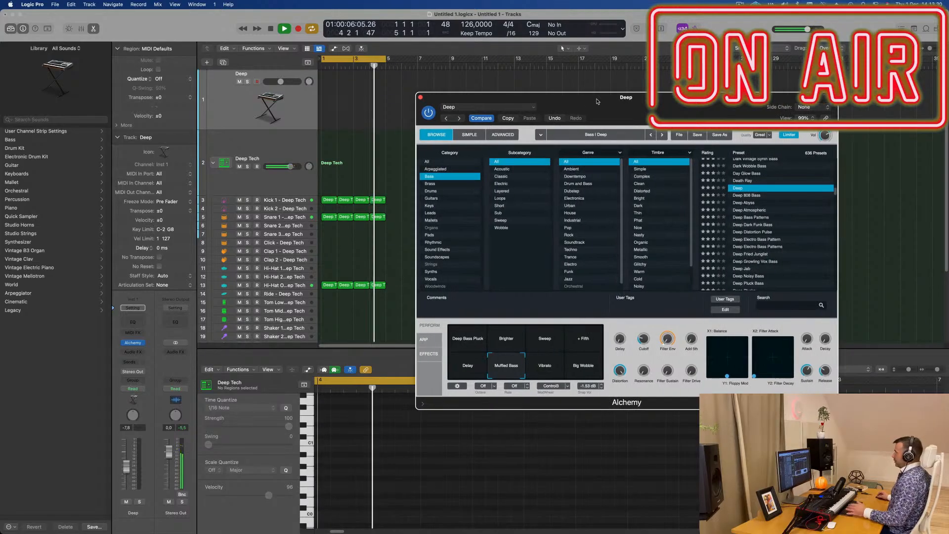
Copy the first Kick 1 region onto the Deep bass track at bar 1
click(328, 200)
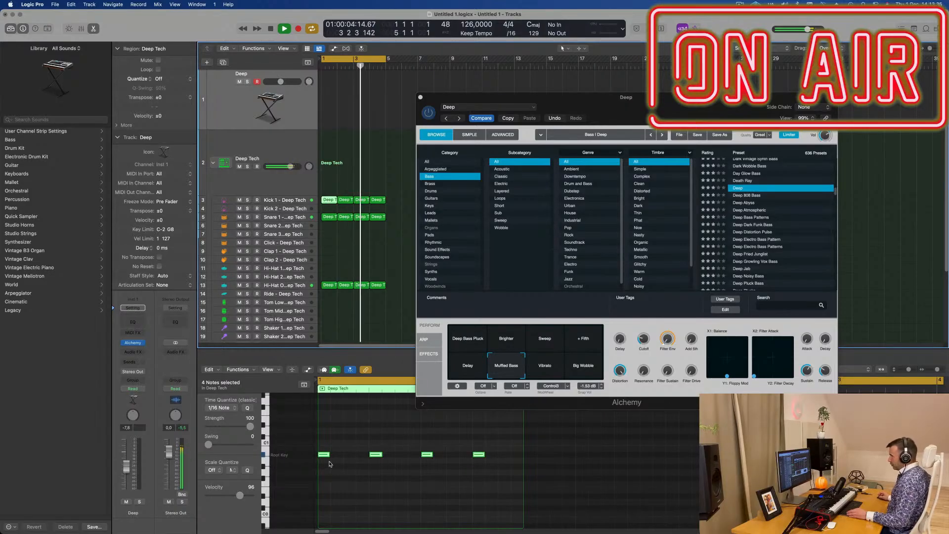
mouse_move(325, 458)
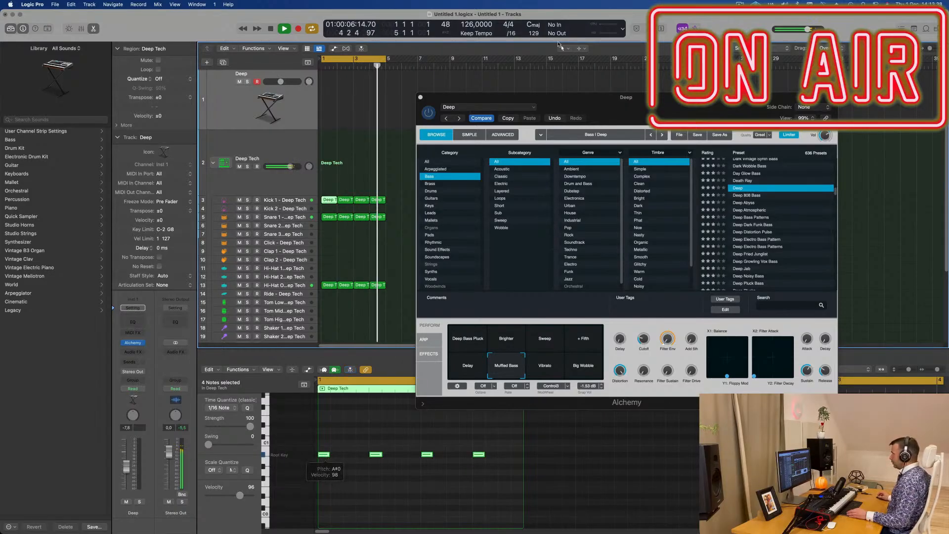
drag(615, 98, 468, 15)
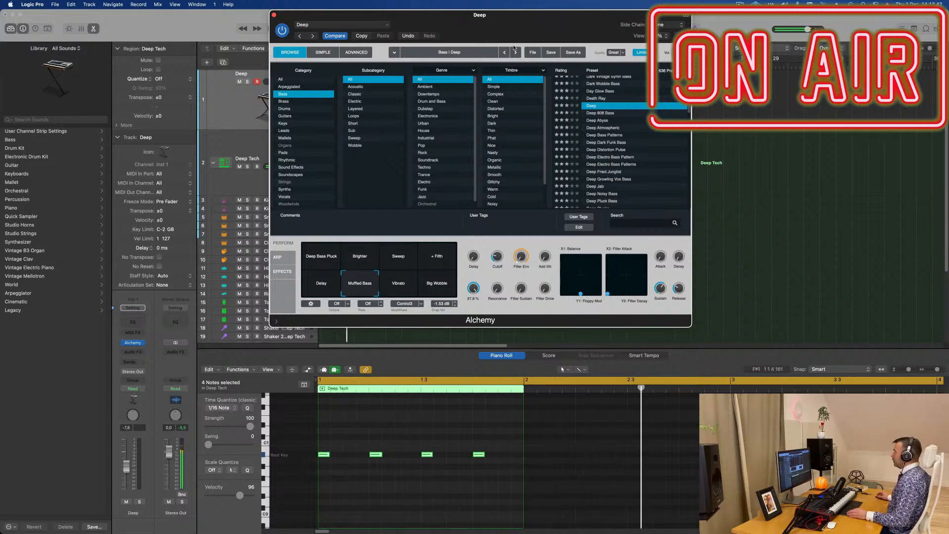
drag(512, 15, 894, 109)
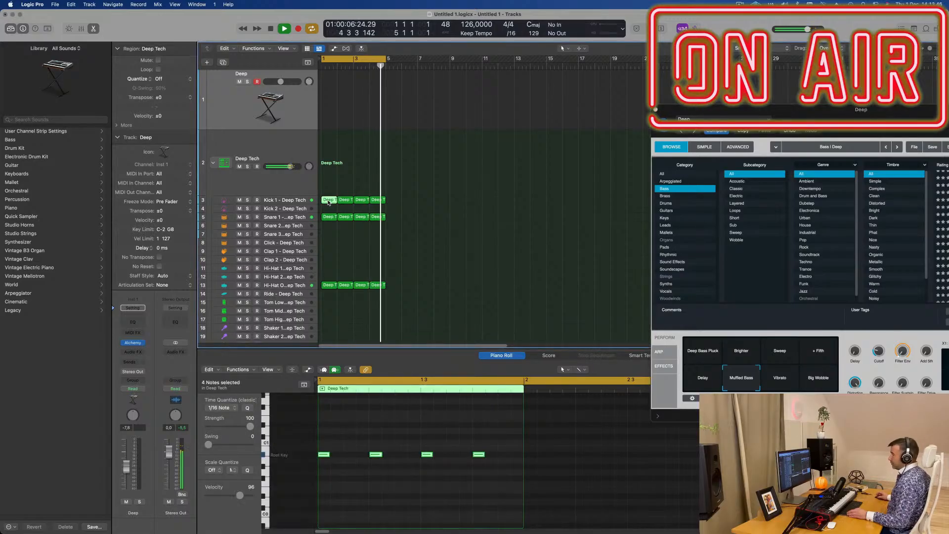
drag(329, 200, 326, 101)
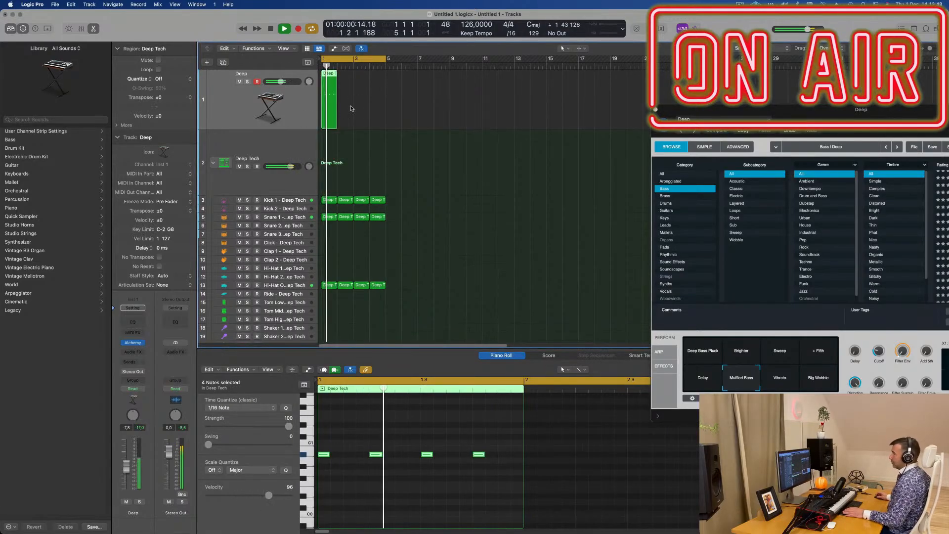
Transpose the four notes of the copied region up one octave and play it with the drums
key(space)
click(402, 497)
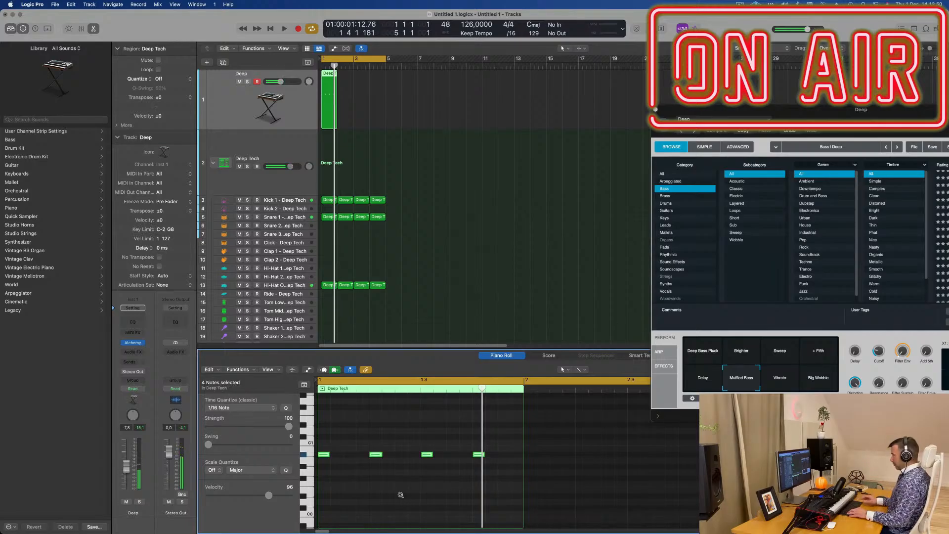
key(space)
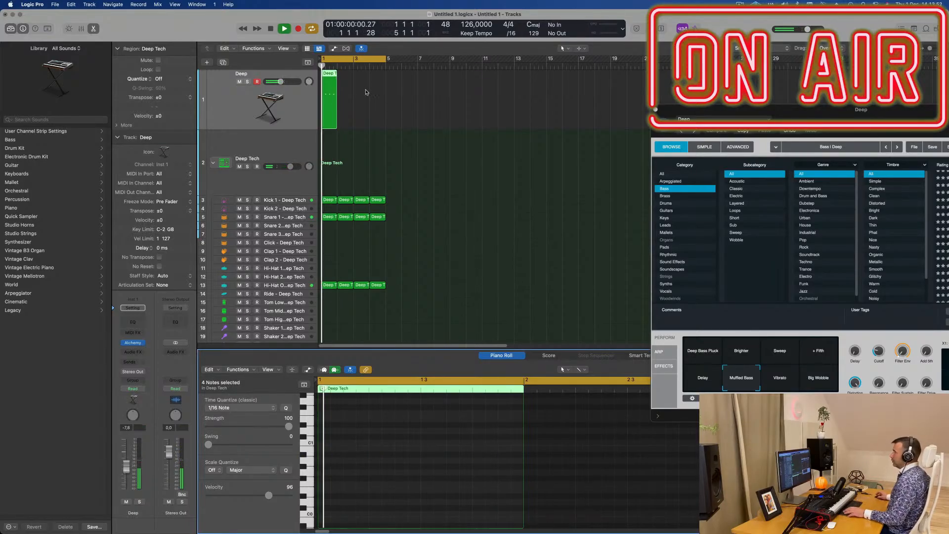
Stop playback and open the Deep track's region in the Piano Roll for note editing
key(super+Right)
key(super+Right)
key(super+Right)
key(super+Right)
key(space)
double_click(328, 75)
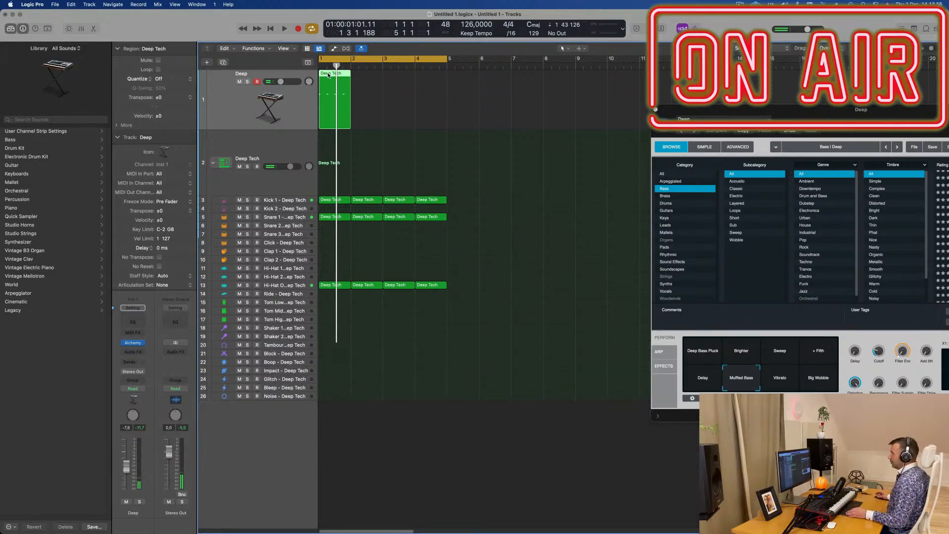
double_click(329, 76)
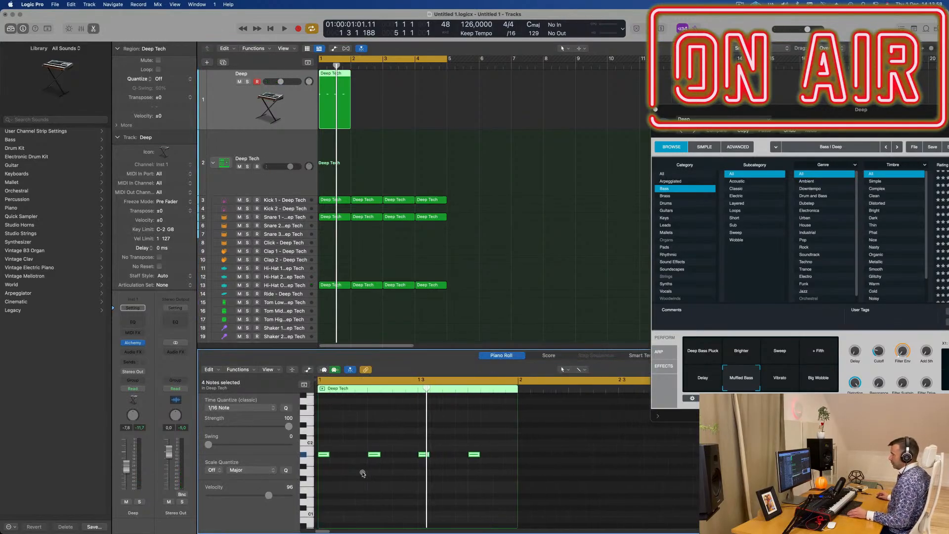
Duplicate the four bass notes onto the third and fourth sixteenth of every beat and audition the pattern
scroll(363, 474, down, 1)
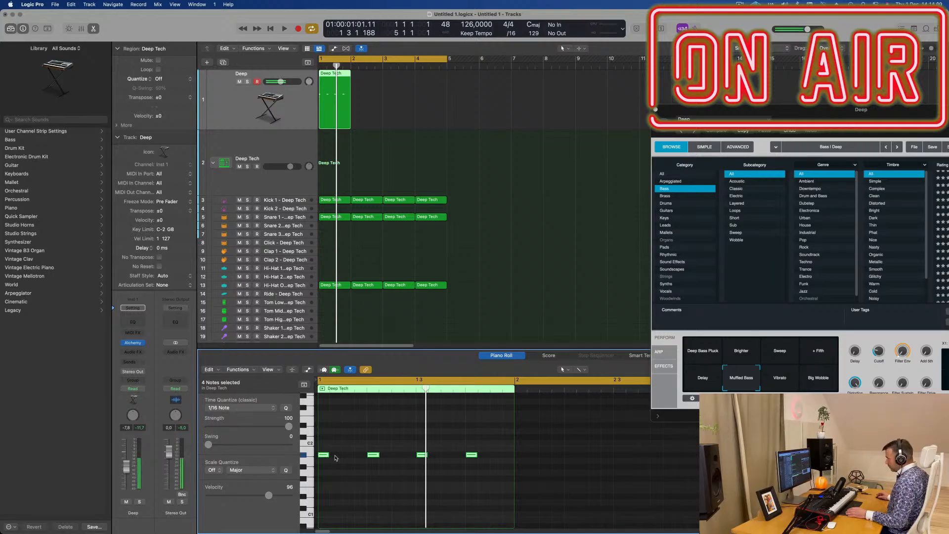
mouse_move(325, 456)
mouse_down()
mouse_move(364, 459)
mouse_move(324, 459)
mouse_up()
key(space)
scroll(325, 472, down, 1)
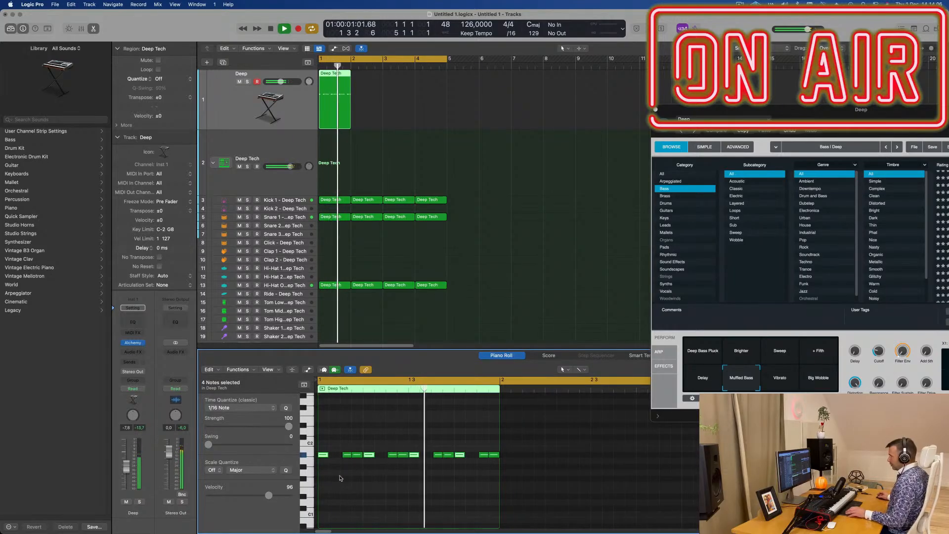
key(space)
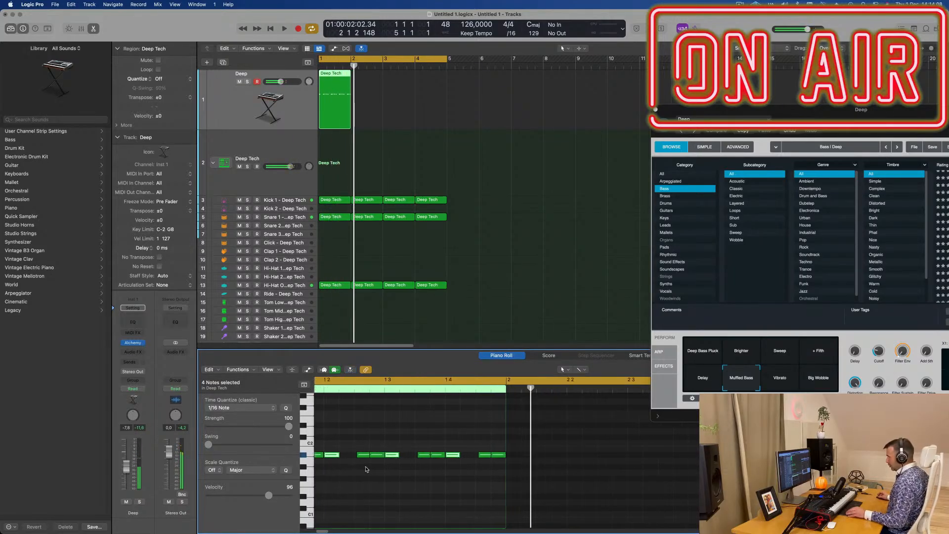
Delete the four on-beat bass notes and shorten the remaining eight notes together
scroll(366, 468, left, 3)
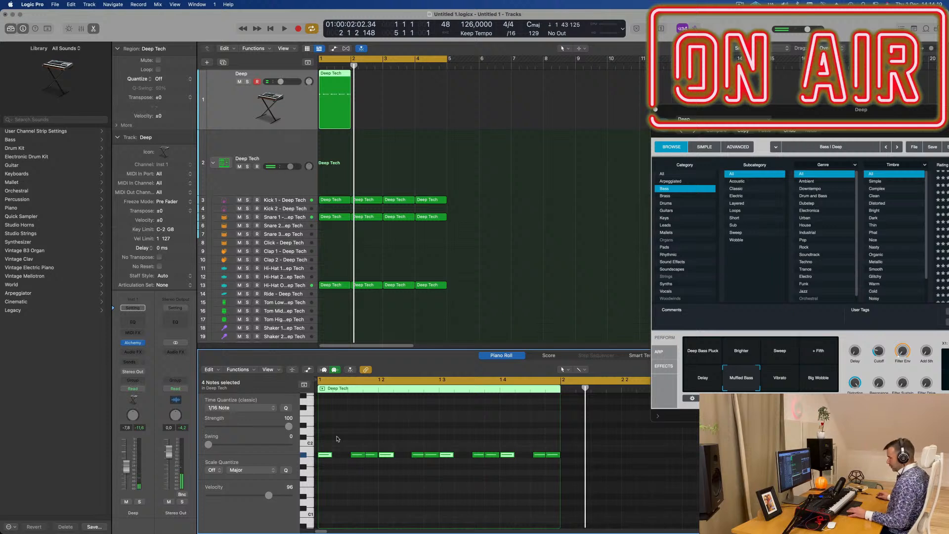
drag(344, 443, 561, 479)
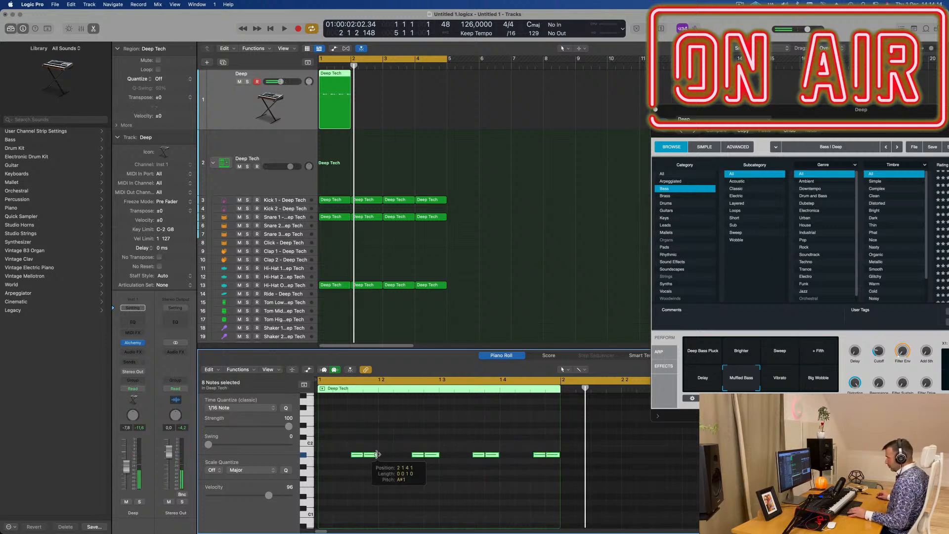
drag(378, 454, 373, 455)
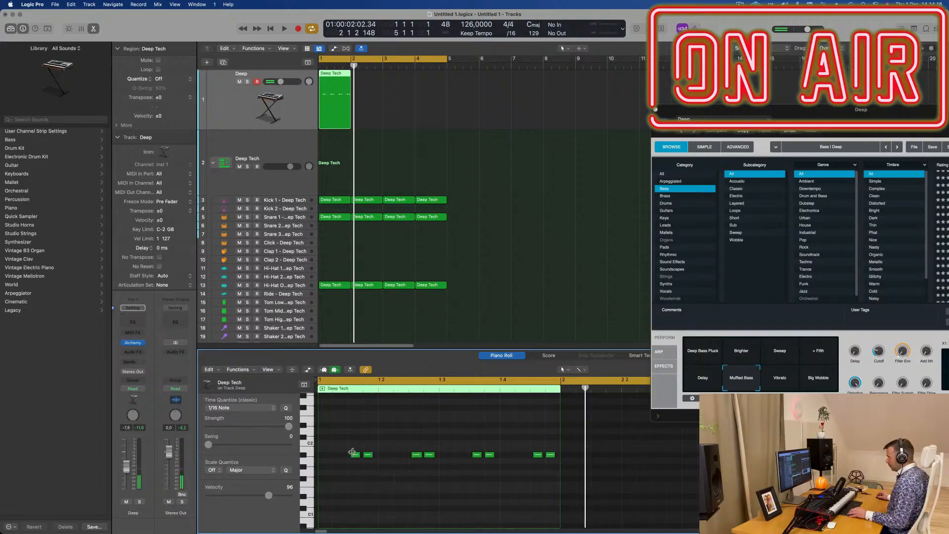
Add copied bass notes on the second sixteenth of beats 1 and 2, auditioning the pattern in between
drag(355, 455, 321, 456)
key(space)
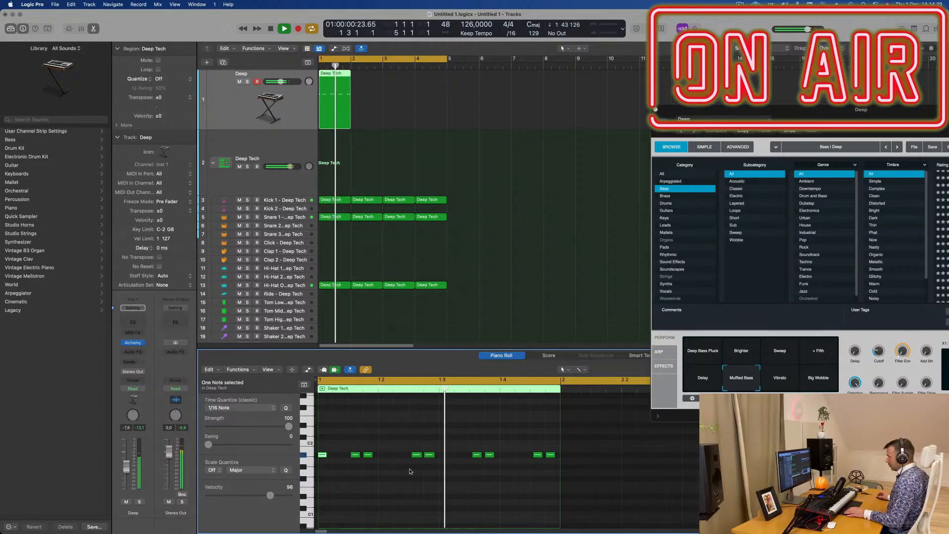
drag(416, 458, 399, 456)
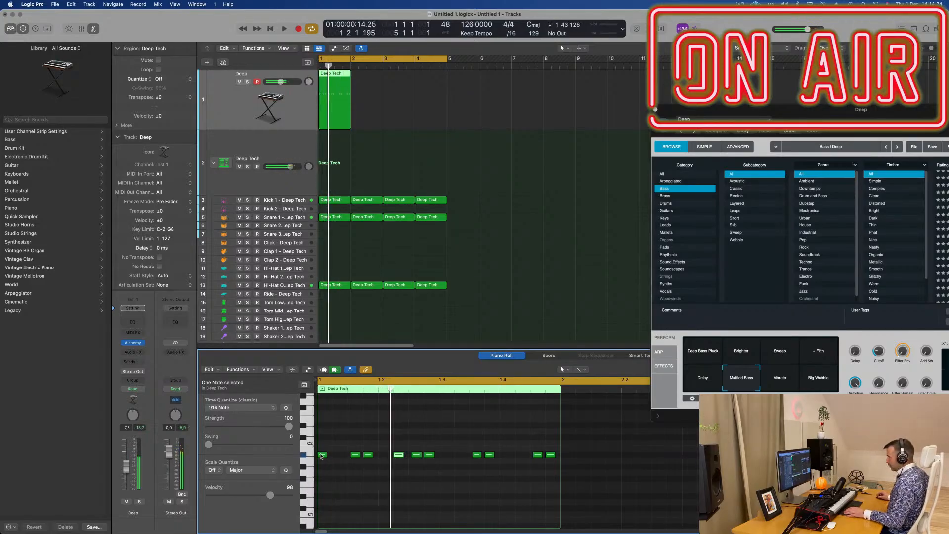
drag(321, 456, 338, 455)
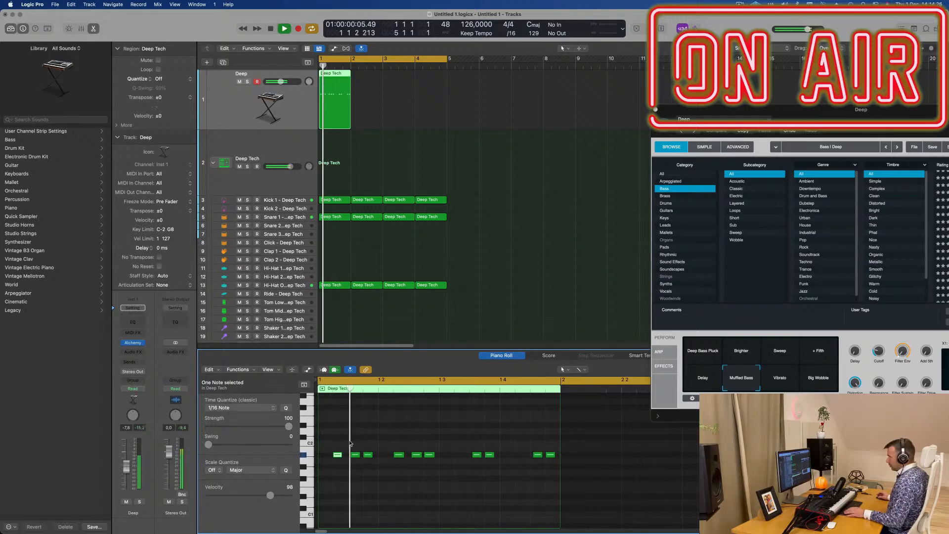
Replace the notes in beats 3 and 4 with a copy of the six notes from beats 1 and 2, then play it
drag(476, 442, 552, 474)
key(Delete)
drag(333, 466, 337, 459)
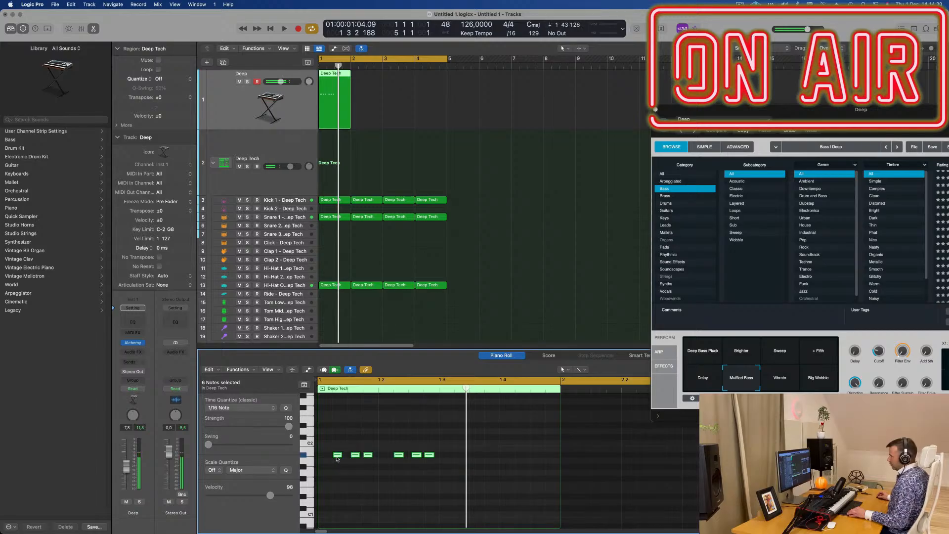
drag(396, 458, 458, 455)
key(space)
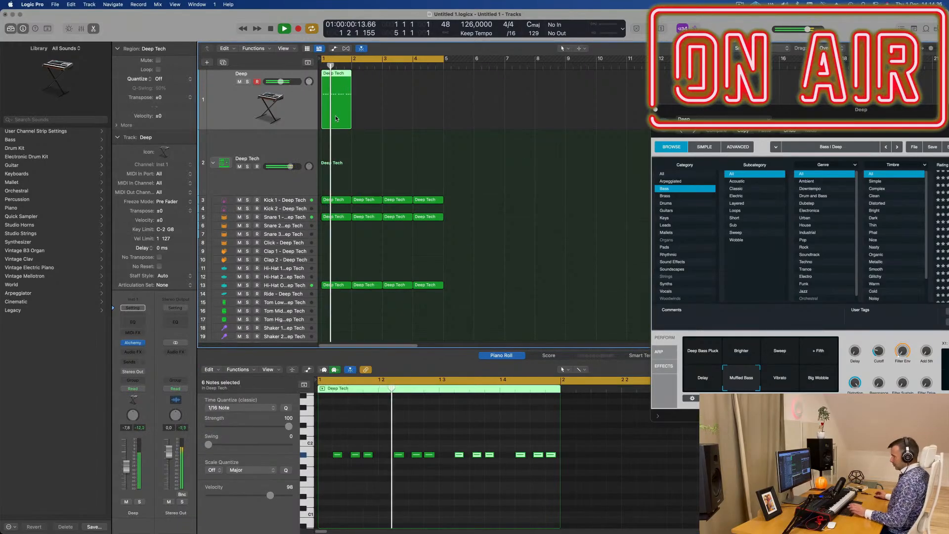
Repeat the one-bar bass region three times to fill bars 1 to 4
key(super+r)
key(super+r)
key(super+r)
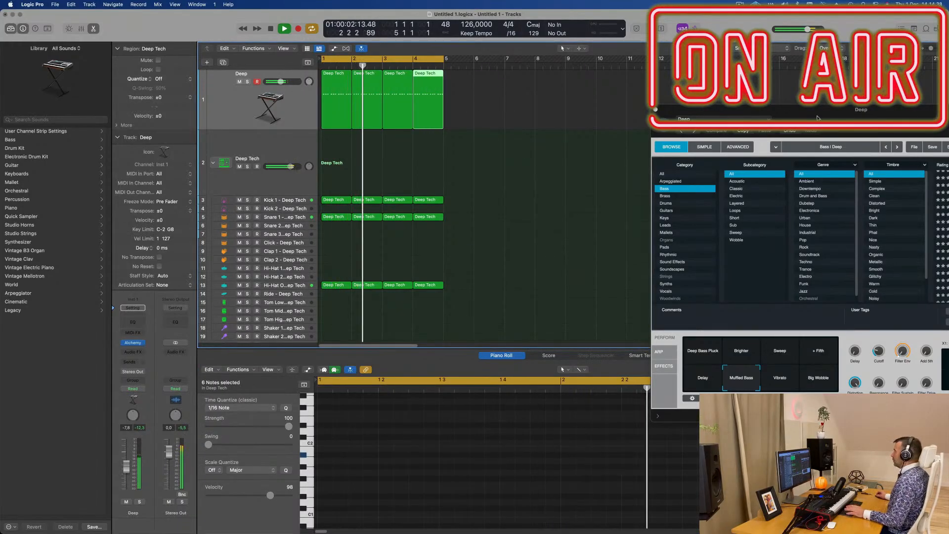
Switch Alchemy's performance snapshot to Deep Bass Pluck, audition it and move the plug-in window clear of the regions
drag(818, 119, 476, 187)
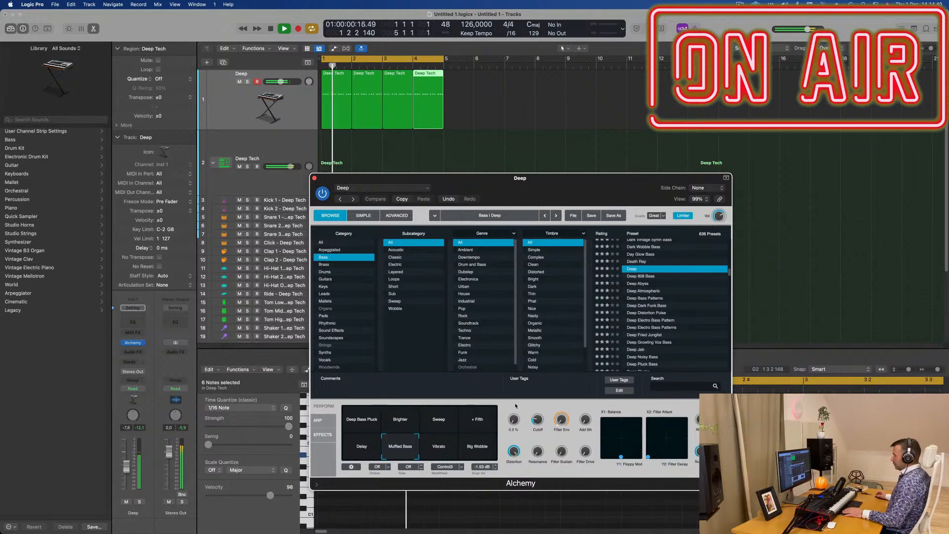
click(369, 426)
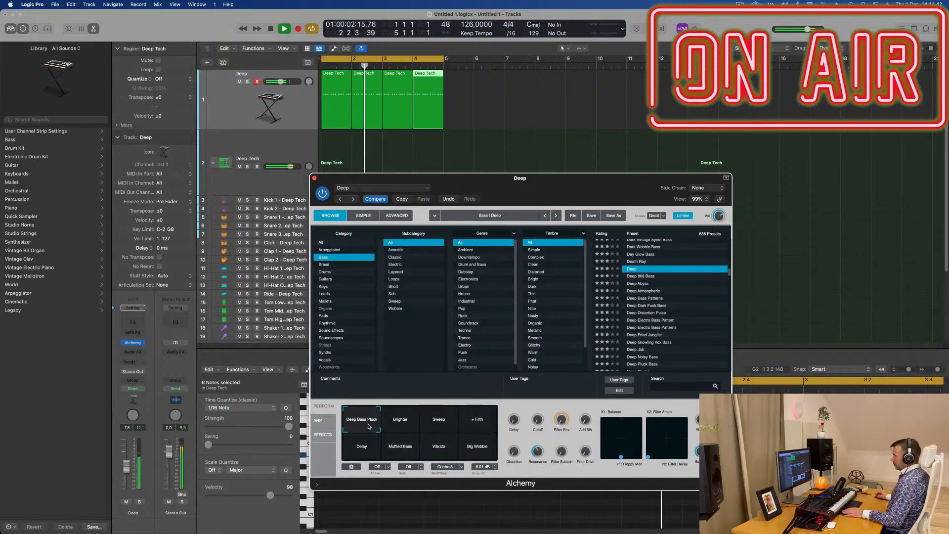
drag(551, 184, 618, 135)
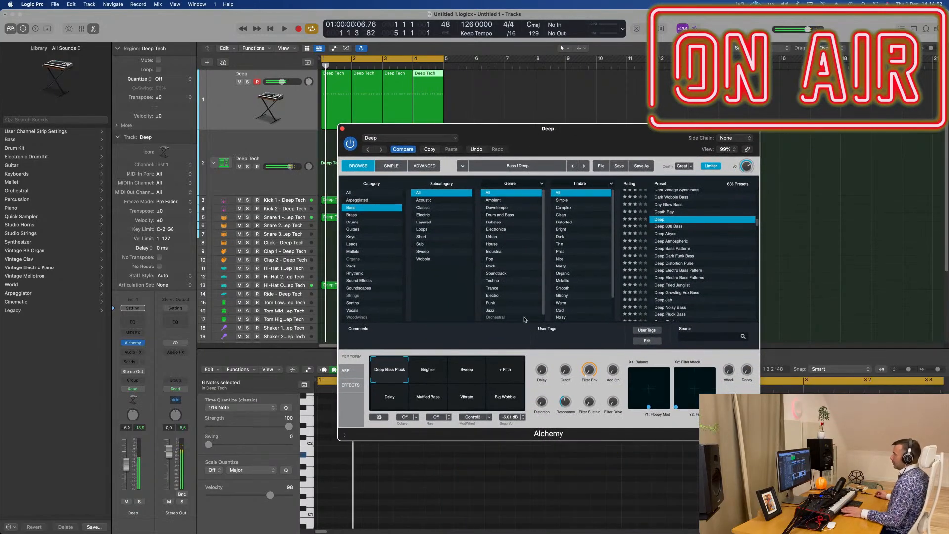
drag(498, 131, 665, 117)
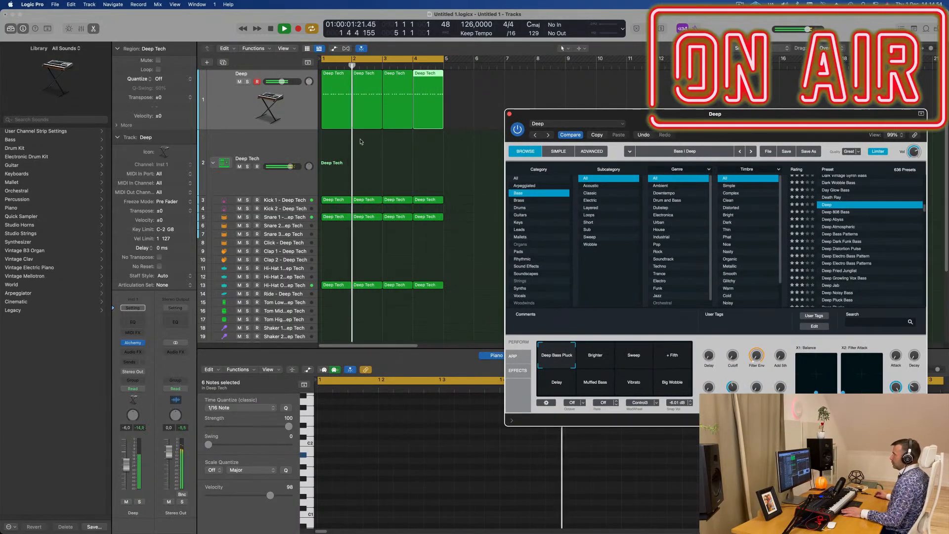
key(space)
Examine the notes of all four bass regions in the Piano Roll, then those of the first region alone
drag(495, 102, 324, 111)
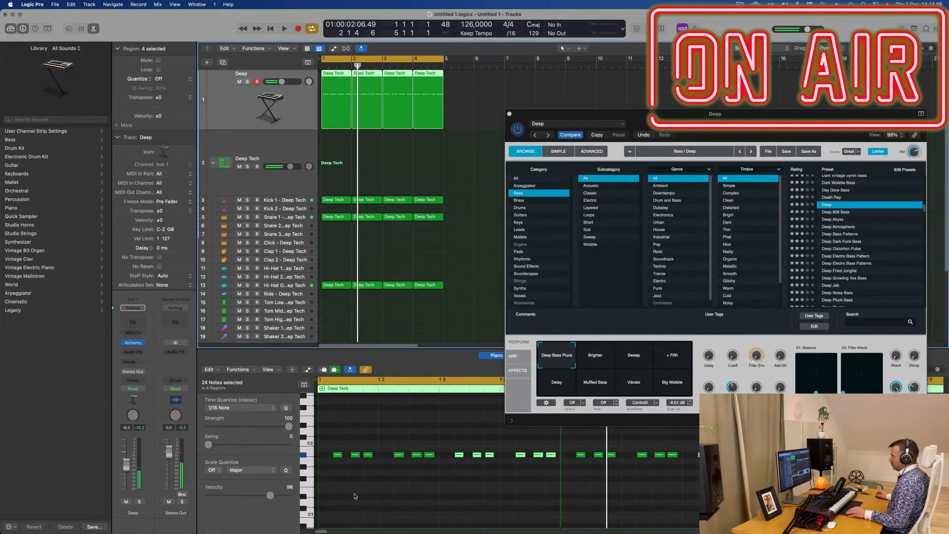
scroll(360, 485, up, 5)
scroll(371, 485, left, 6)
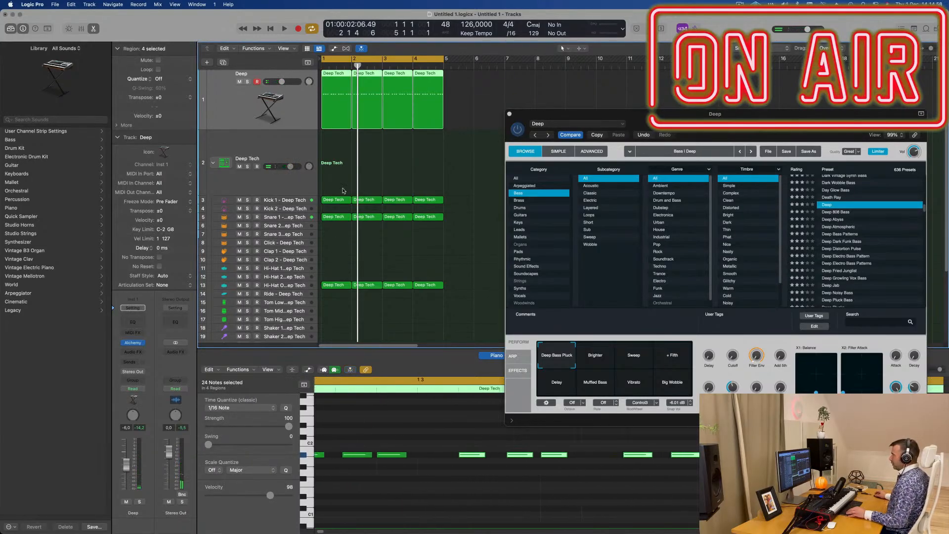
click(328, 85)
scroll(374, 450, down, 5)
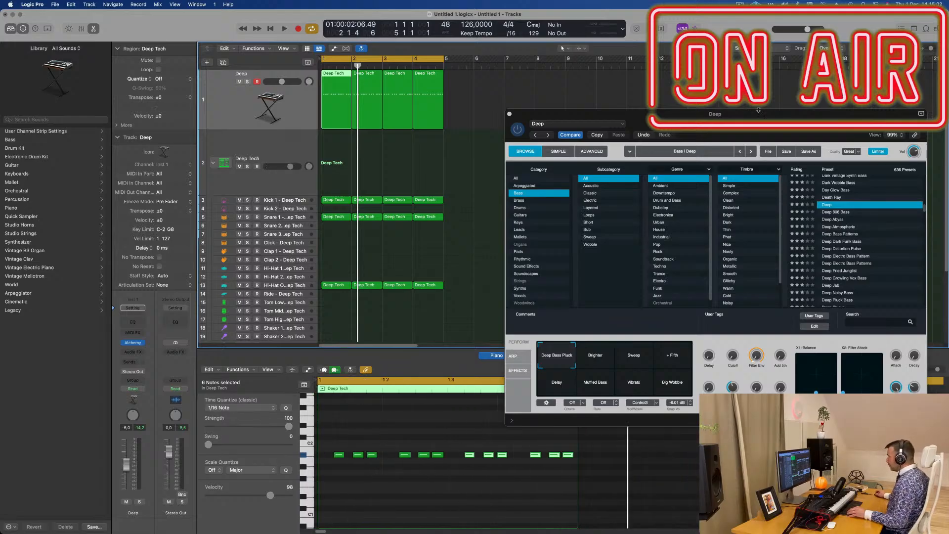
Move the Alchemy window clear of the Piano Roll and its snap setting, with the first bass region's notes enlarged
drag(759, 110, 722, 56)
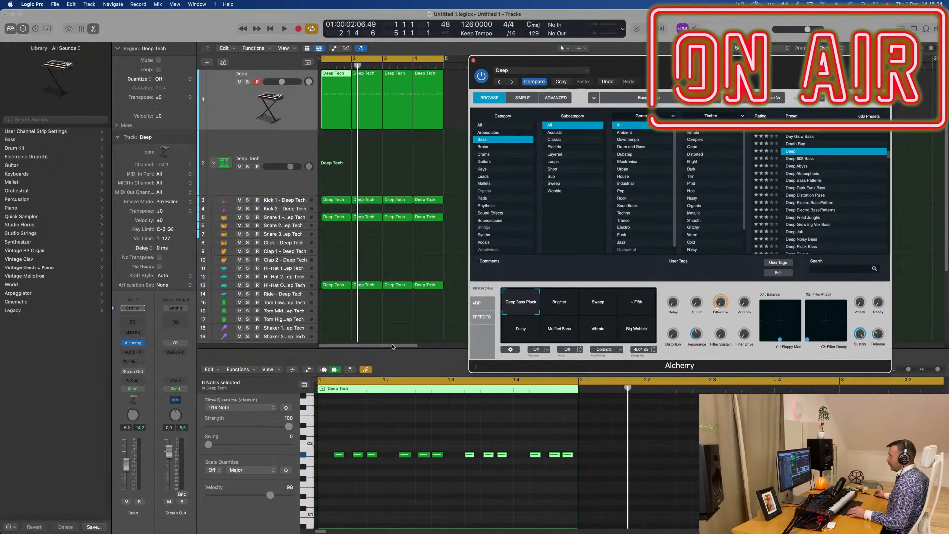
scroll(405, 462, down, 2)
scroll(395, 455, up, 4)
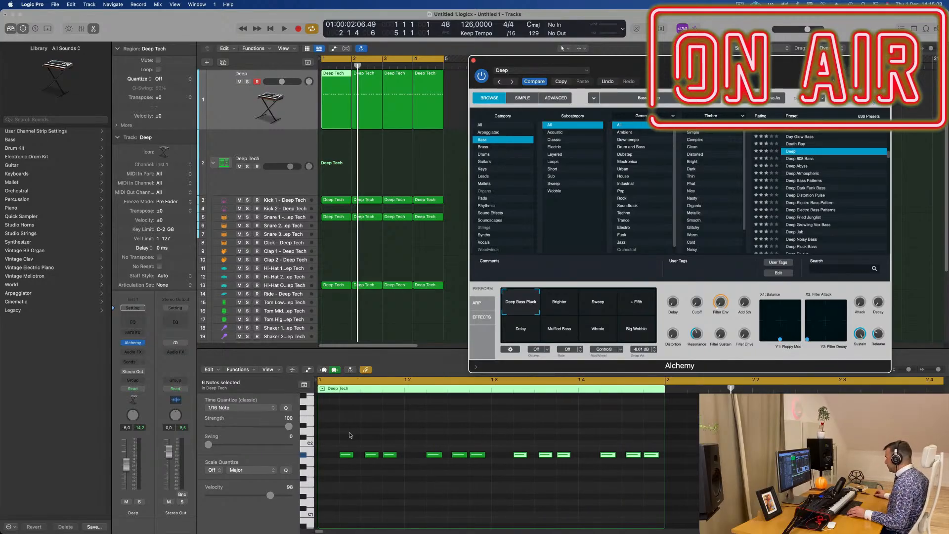
drag(791, 75, 740, 38)
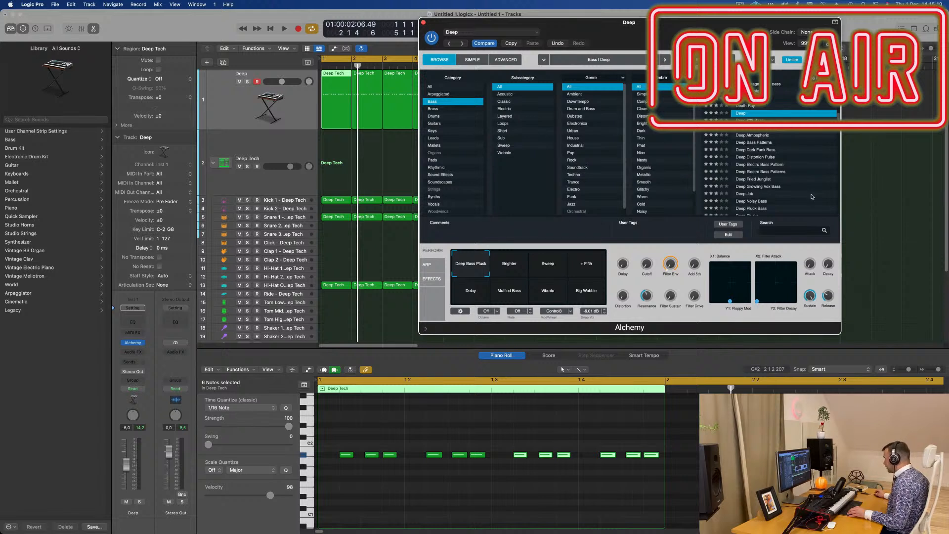
Set the Piano Roll's snap value to 1/16, trying 1/32 along the way
click(848, 370)
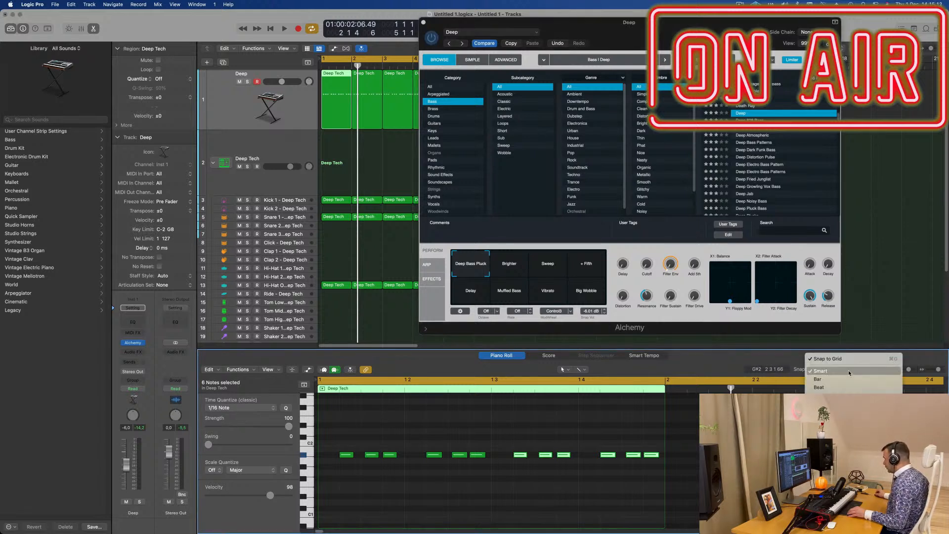
click(839, 461)
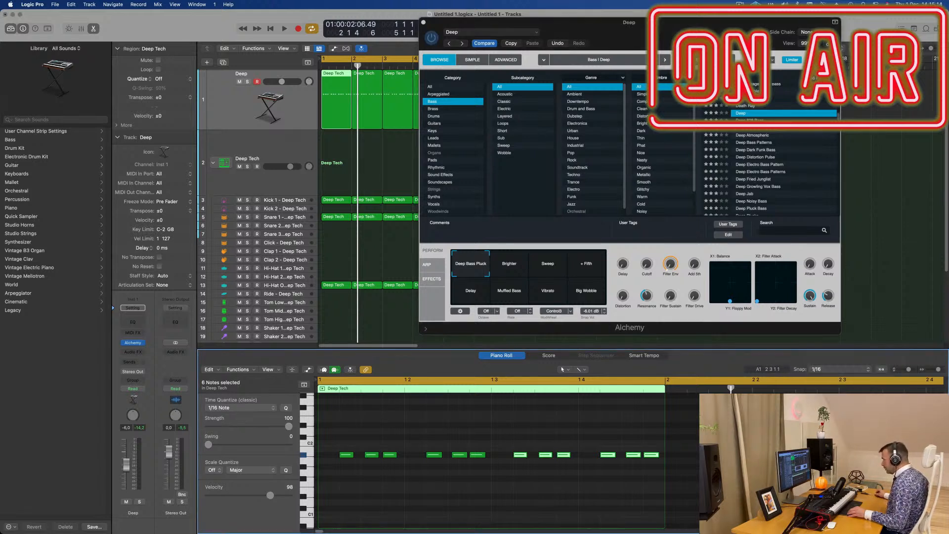
click(851, 371)
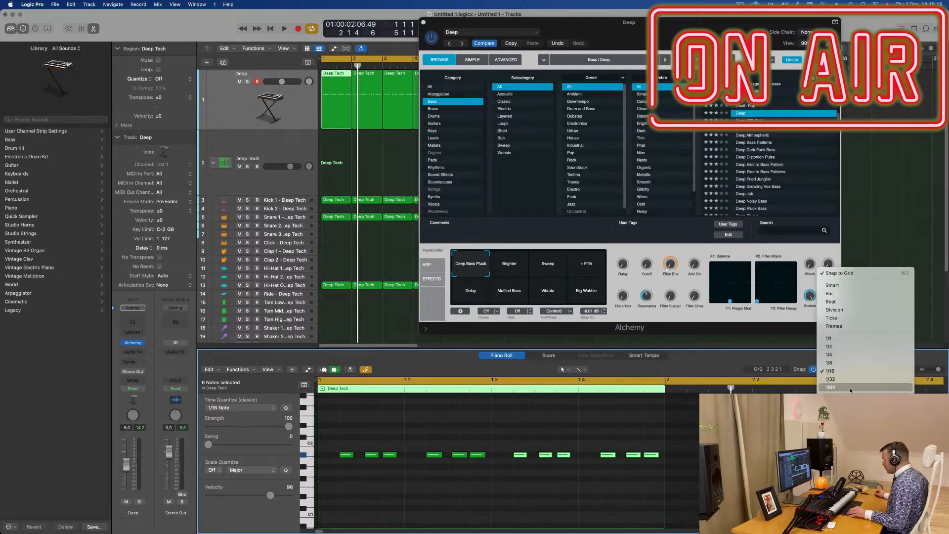
click(850, 380)
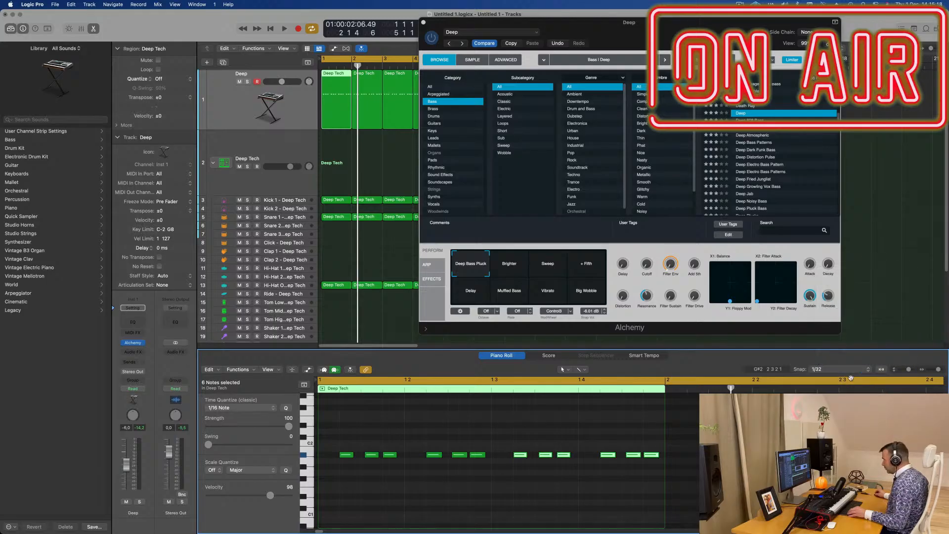
click(852, 371)
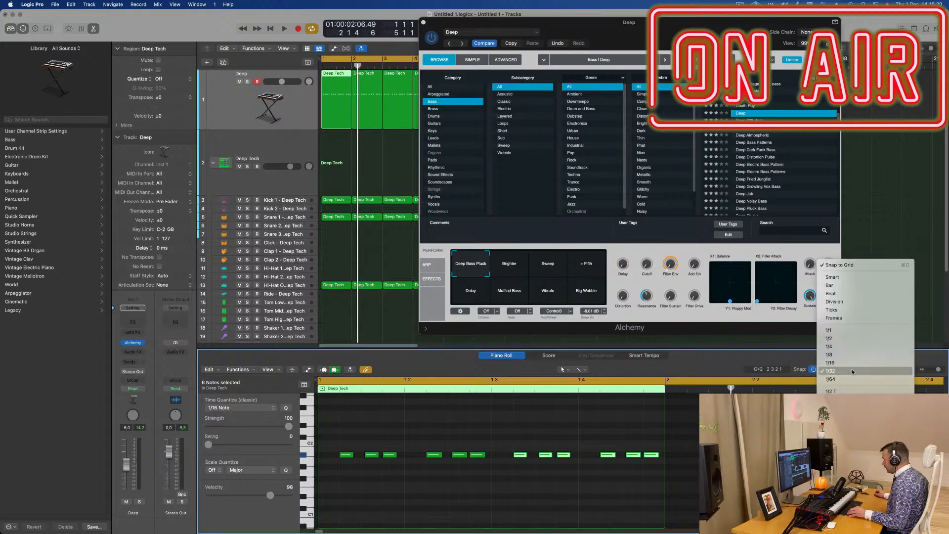
click(840, 363)
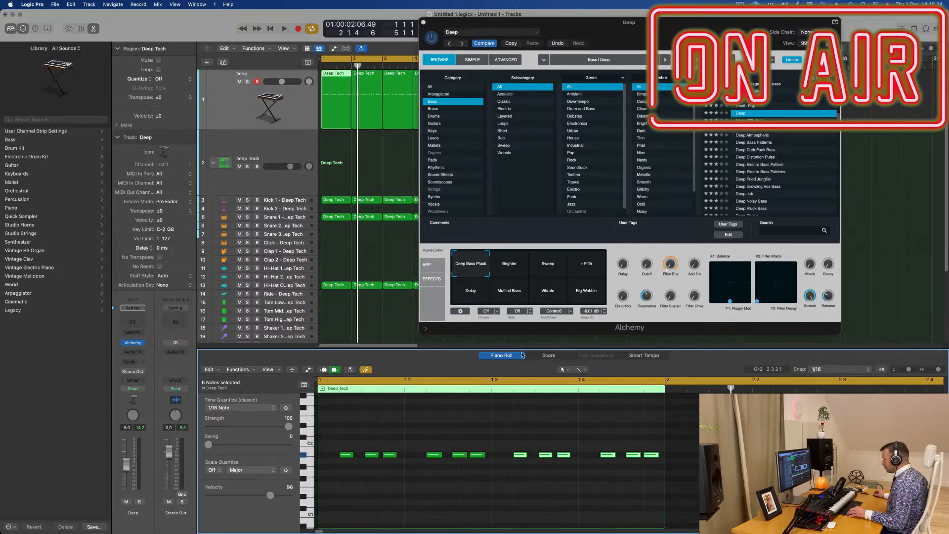
Lengthen the three bass notes in beat 1 of the first region together by the same amount
scroll(382, 481, up, 5)
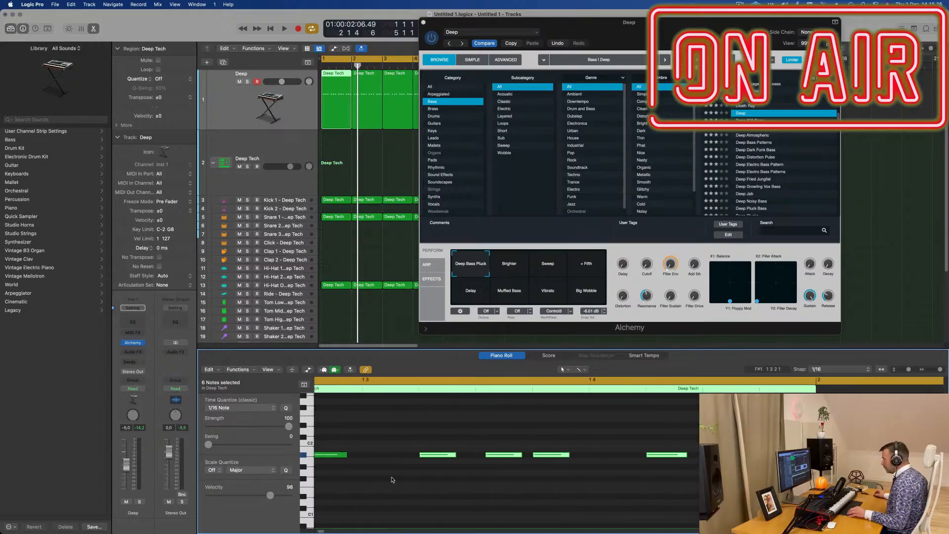
scroll(392, 477, down, 2)
scroll(394, 478, down, 2)
scroll(400, 479, left, 5)
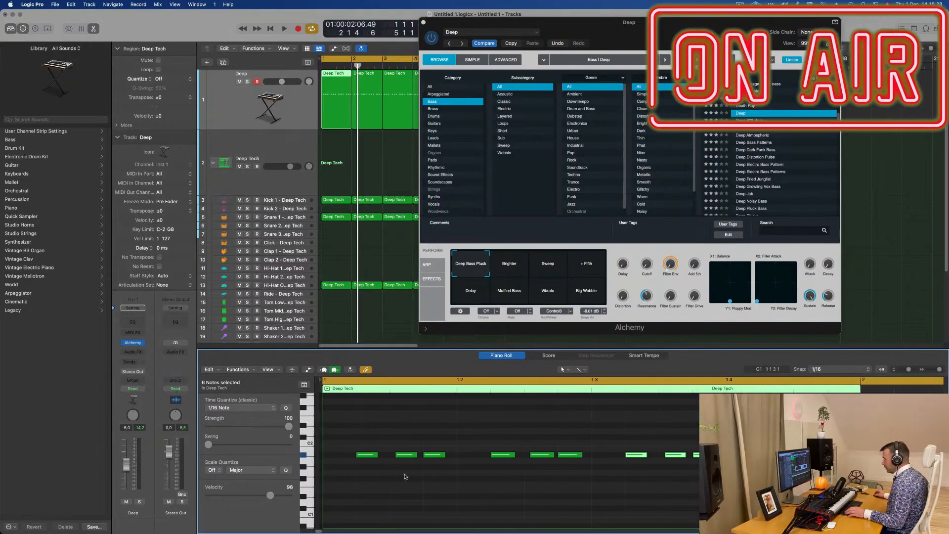
drag(359, 441, 462, 489)
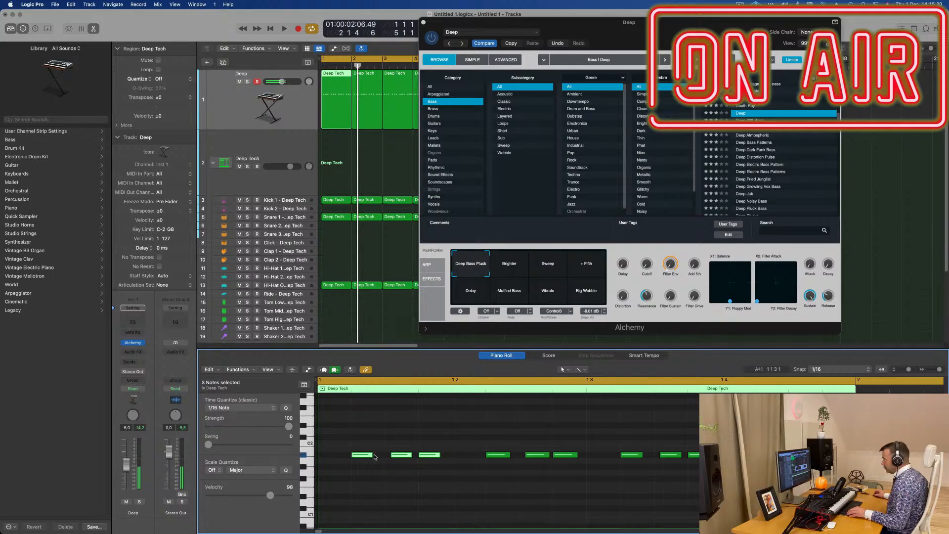
drag(371, 458, 385, 456)
Set the Piano Roll's snap to Smart, then try shorter lengths for the three beat 1 notes during playback
click(839, 369)
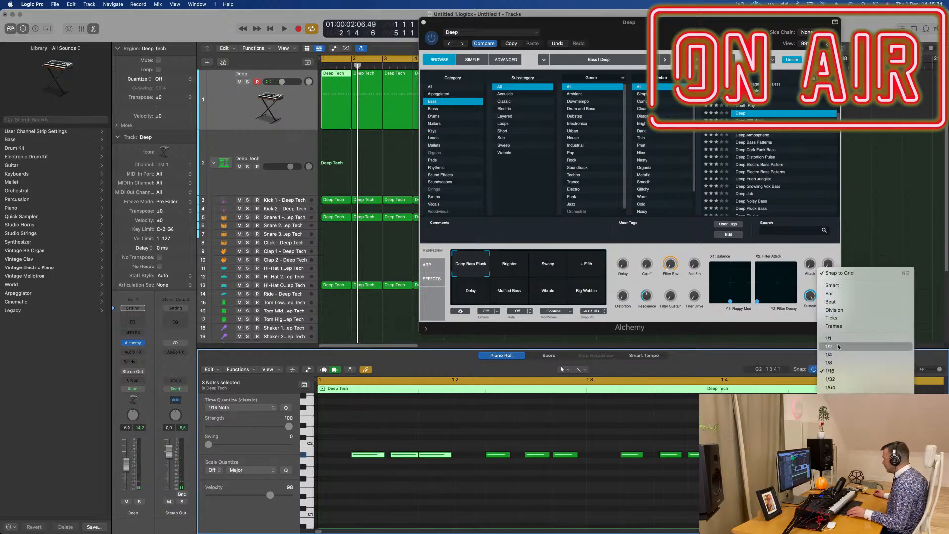
key(Return)
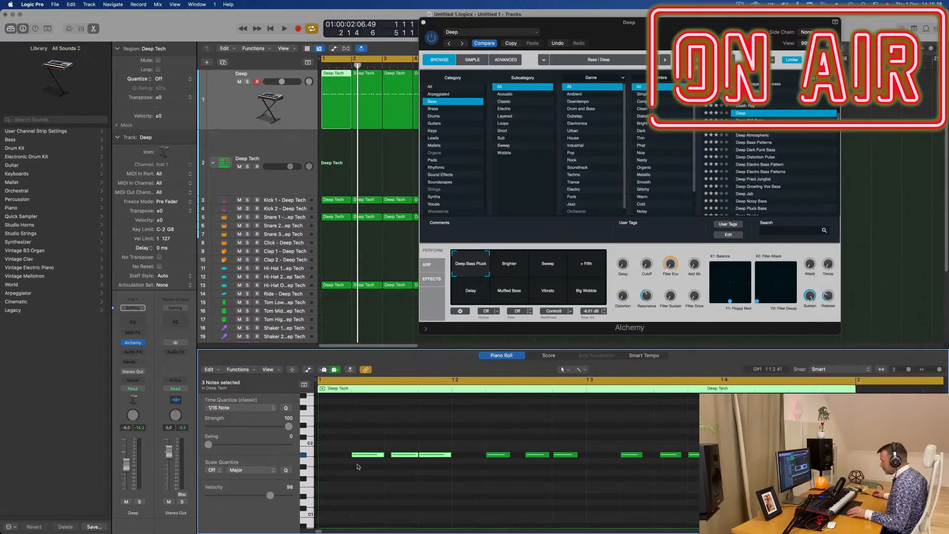
mouse_move(384, 454)
mouse_down()
mouse_move(360, 459)
mouse_move(377, 459)
mouse_up()
key(space)
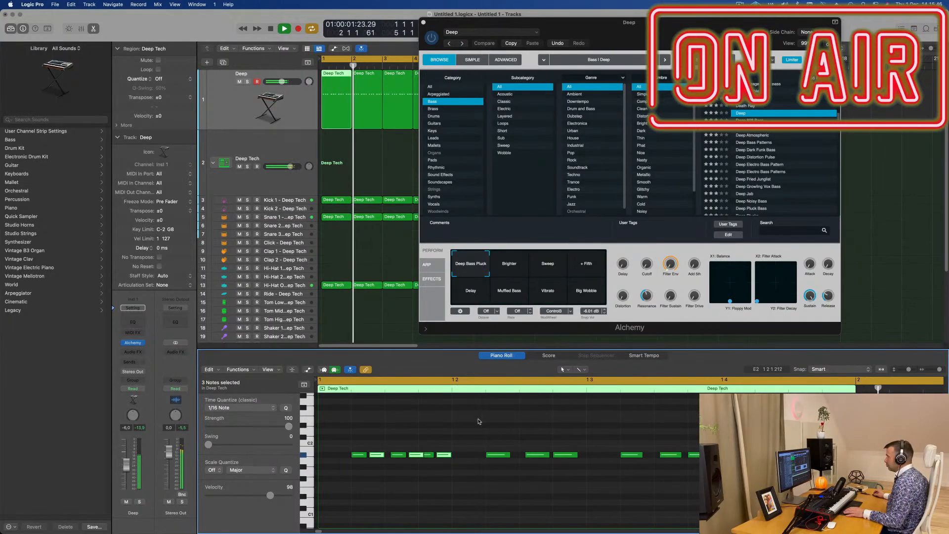
key(space)
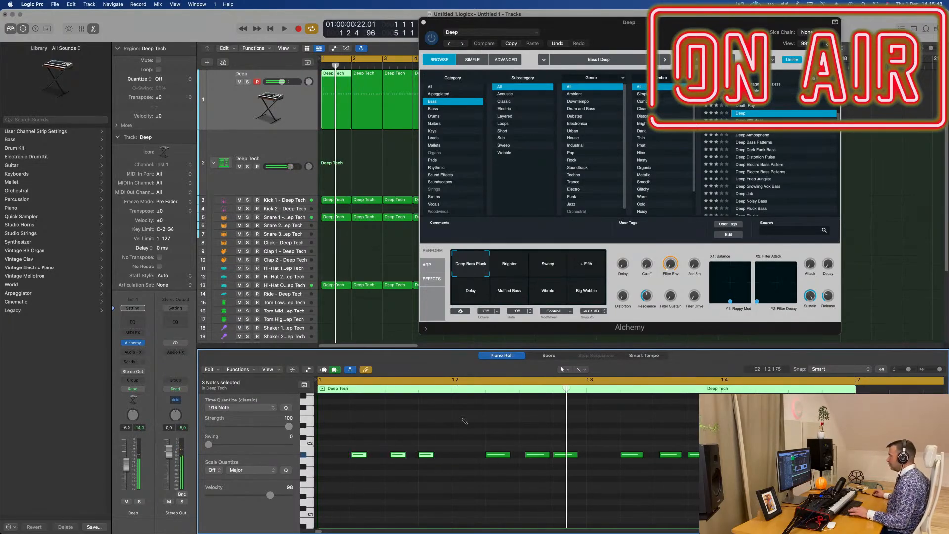
key(space)
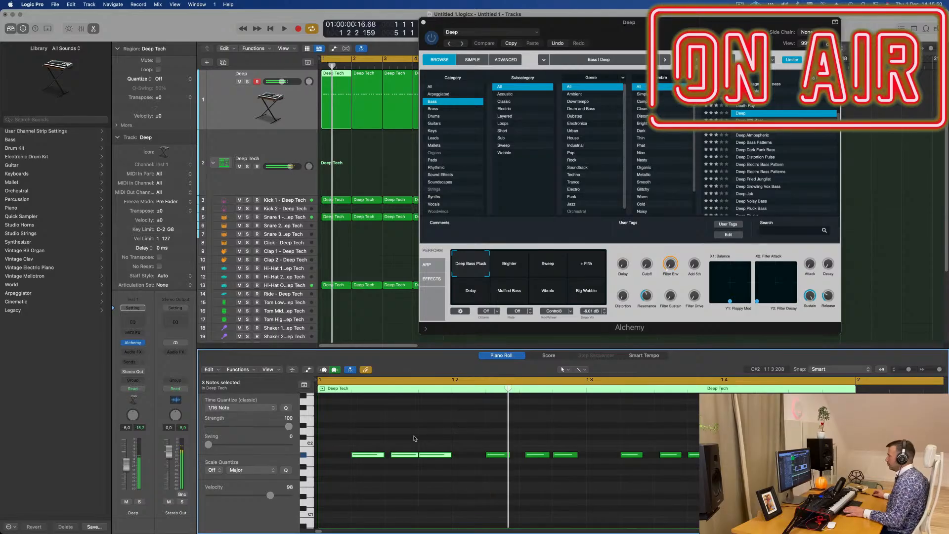
Shorten the second bass note, lengthen the last notes of beats 1 and 2, and play the pattern
drag(450, 455, 441, 456)
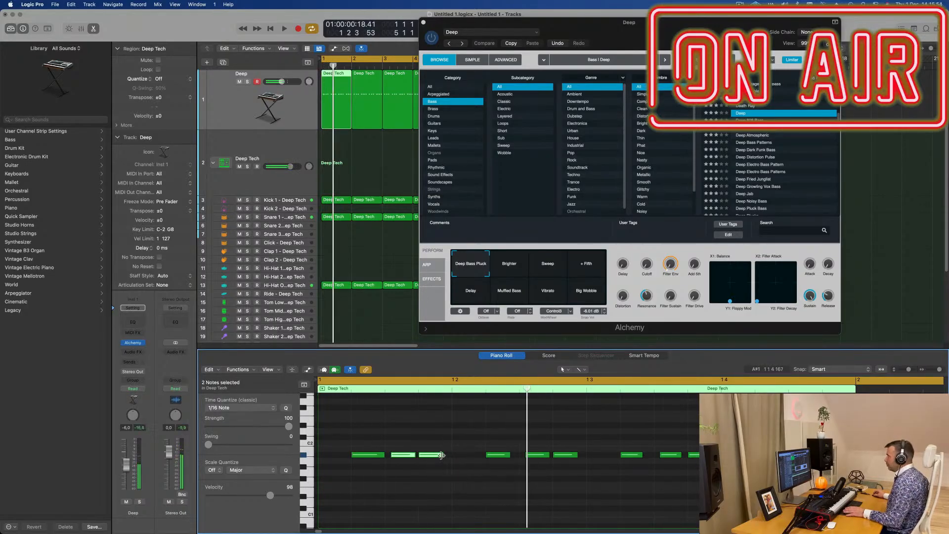
drag(442, 455, 469, 455)
key(space)
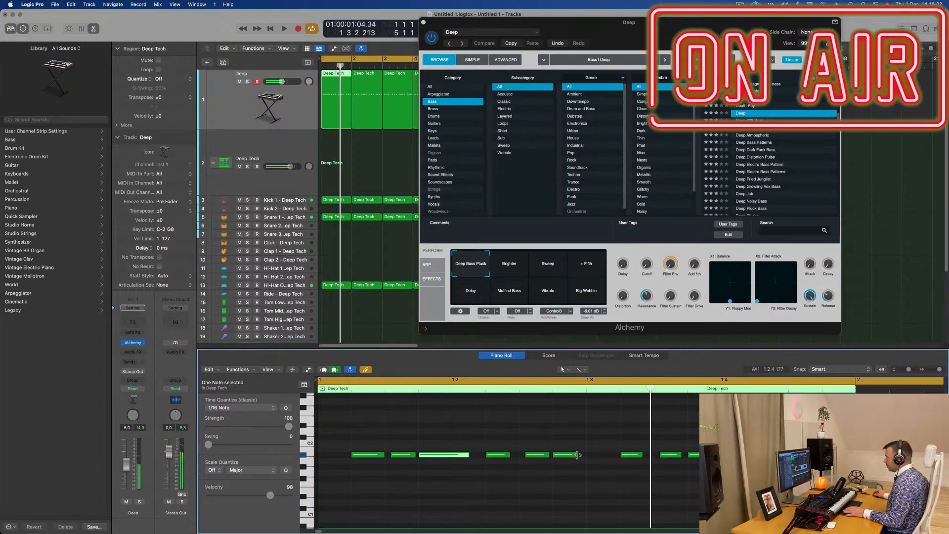
drag(577, 455, 600, 457)
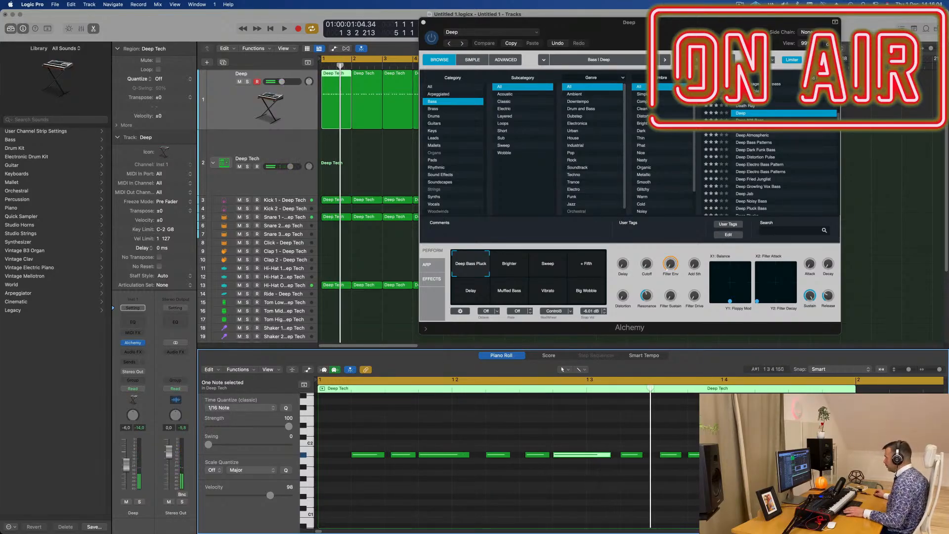
key(space)
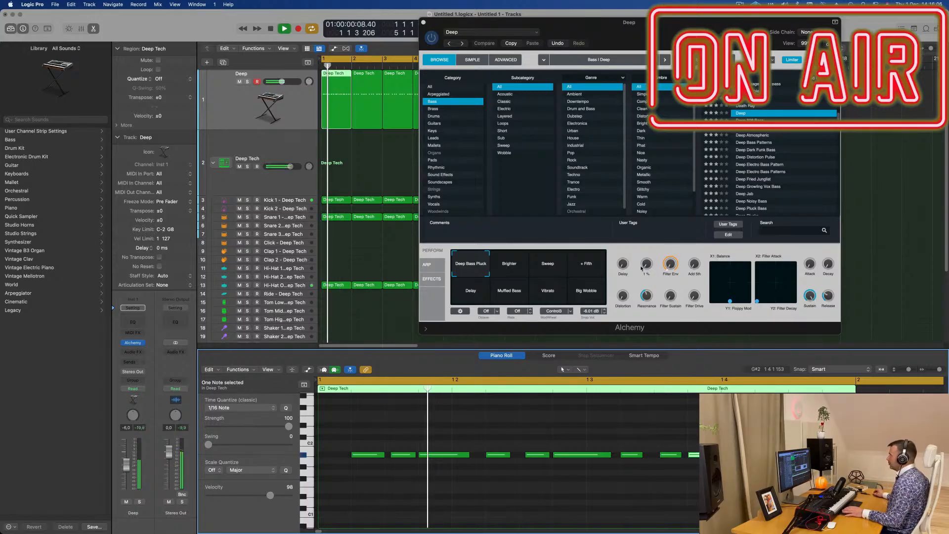
key(space)
Audition Alchemy's Brighter, Delay, Muffled Bass, Vibrato, Big Wobble, + Fifth and Sweep snapshots during playback, then return to Deep Bass Pluck
drag(629, 22, 621, 26)
key(space)
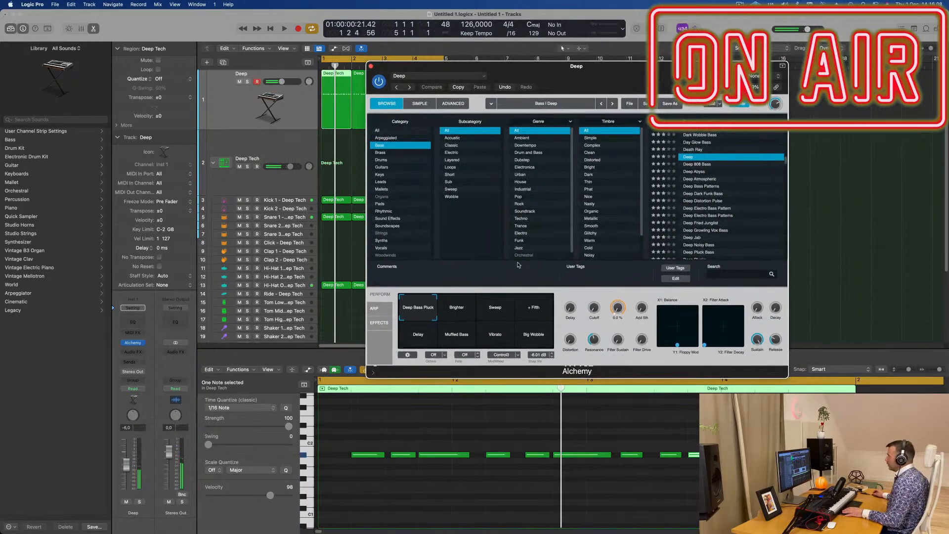
click(462, 313)
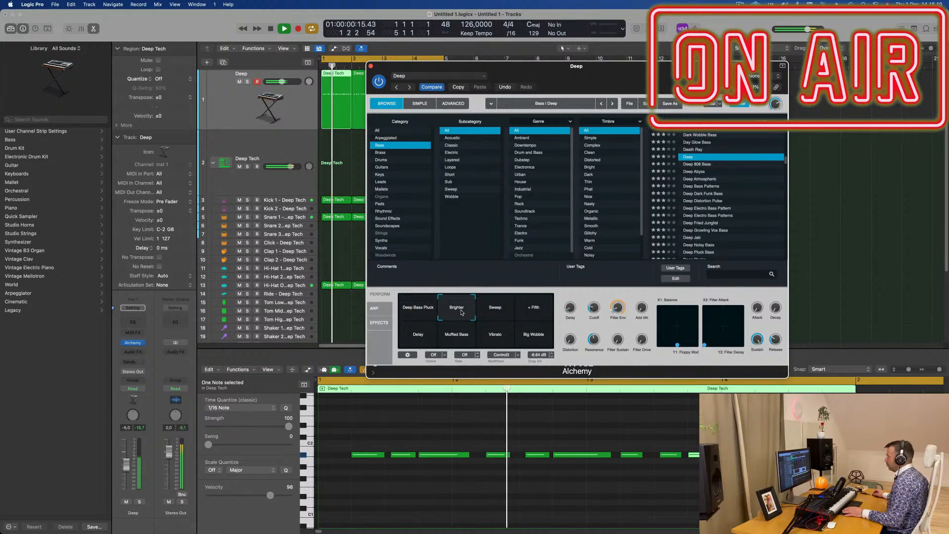
click(432, 339)
click(461, 341)
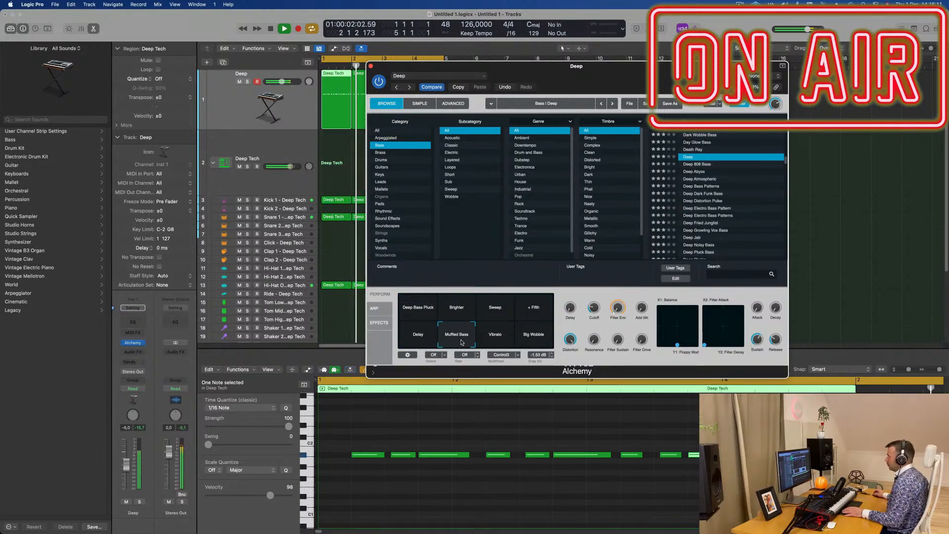
click(502, 341)
click(536, 340)
click(538, 317)
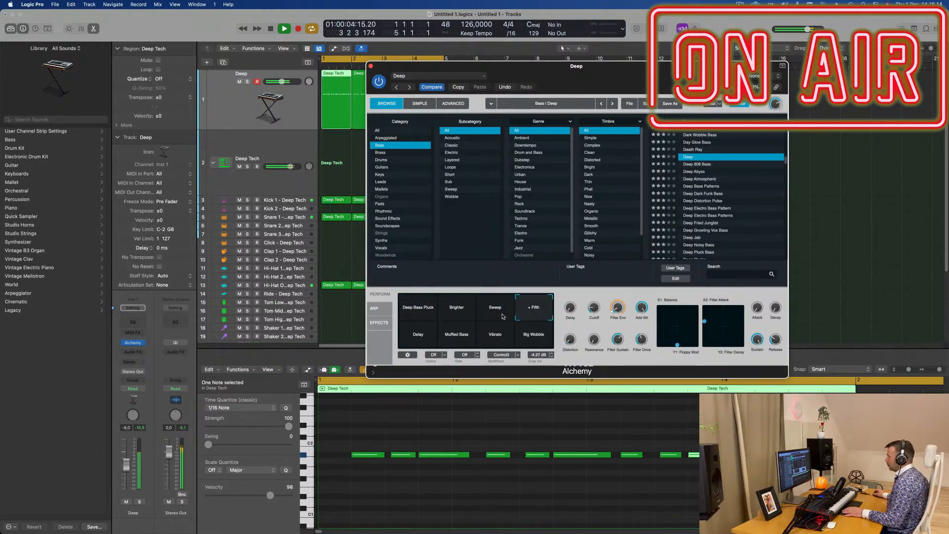
click(489, 314)
click(466, 315)
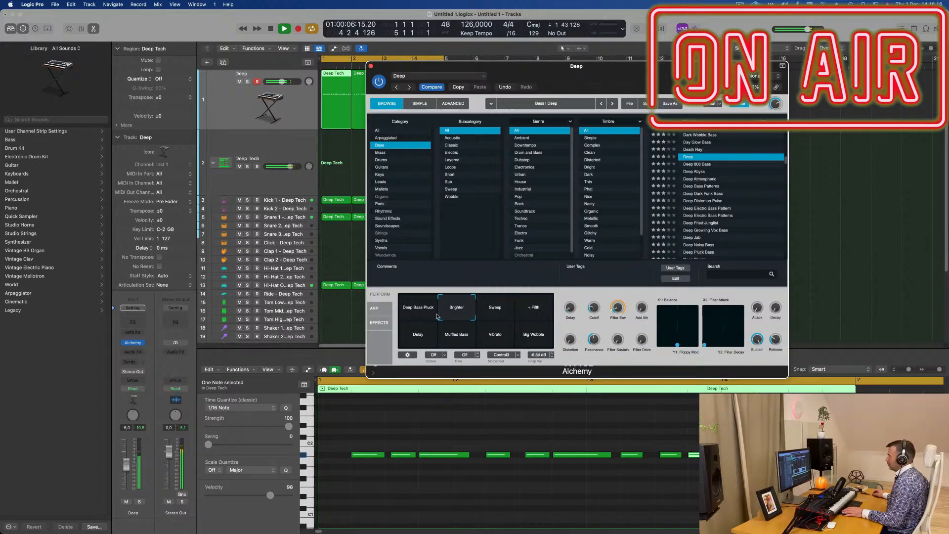
click(422, 316)
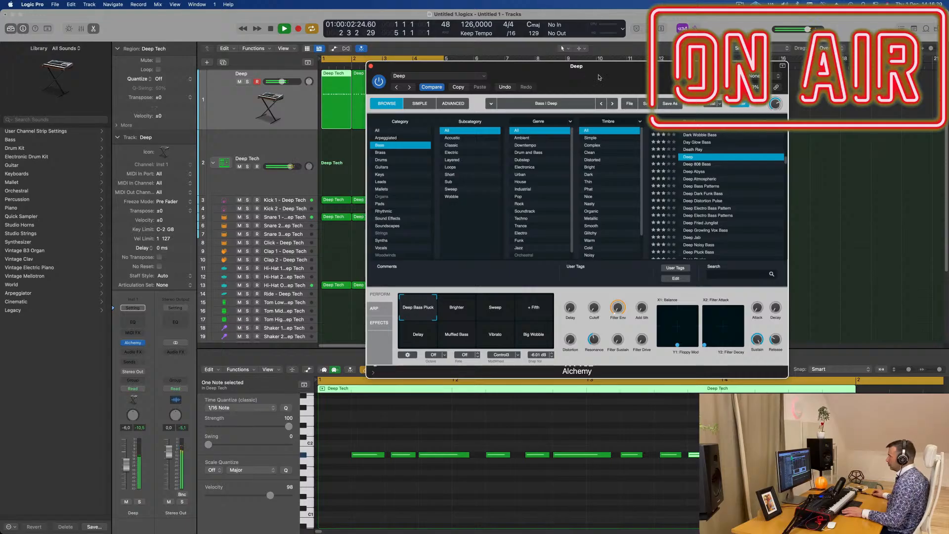
Try a slight change to Alchemy's Cutoff, move the plug-in window clear of the regions and stop playback
drag(599, 77, 666, 55)
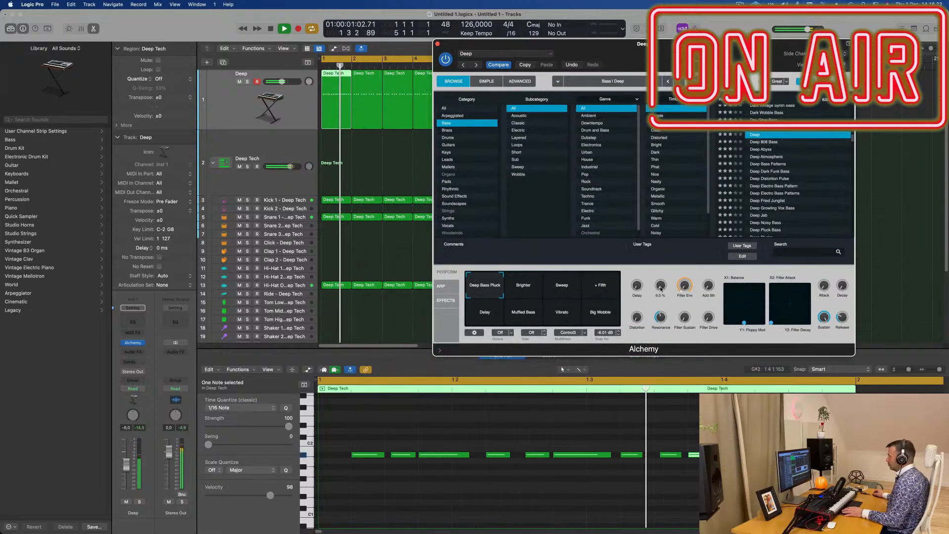
drag(660, 288, 661, 287)
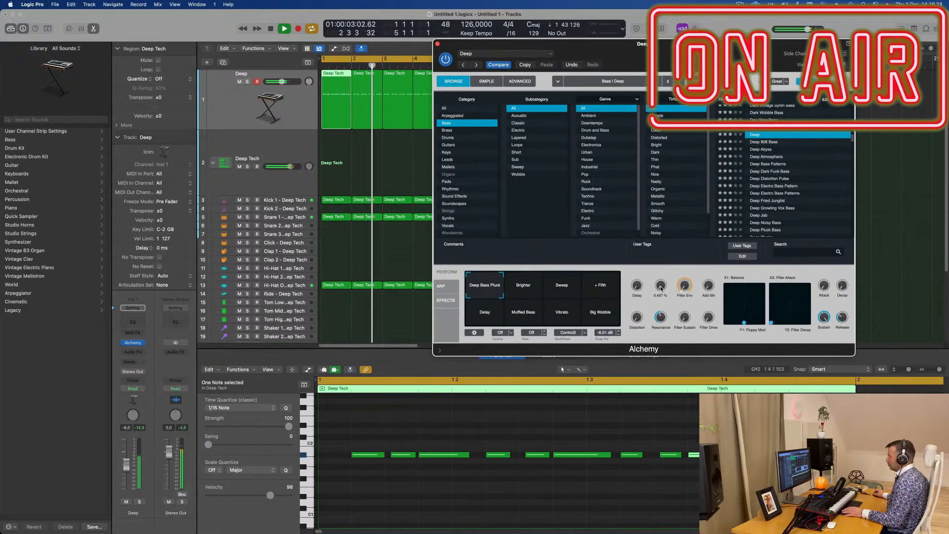
drag(732, 51, 774, 27)
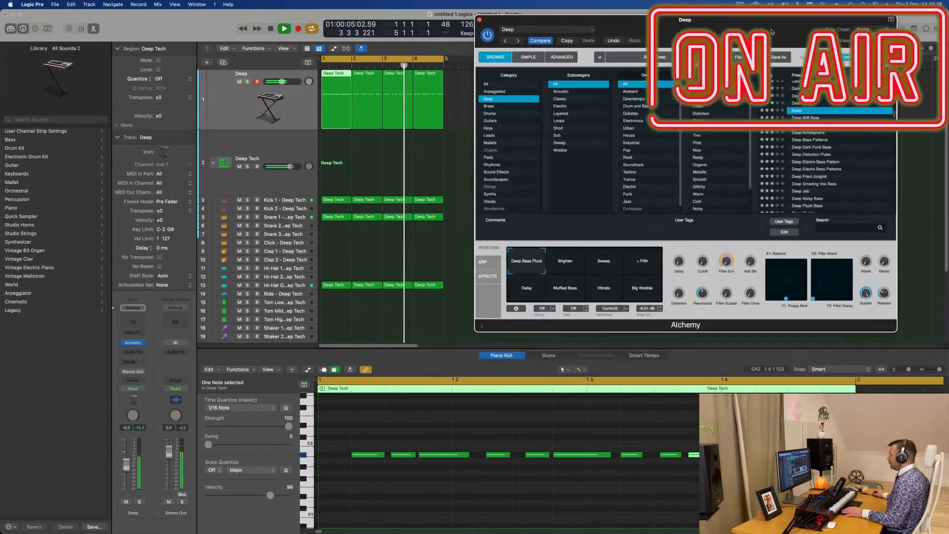
key(space)
key(Return)
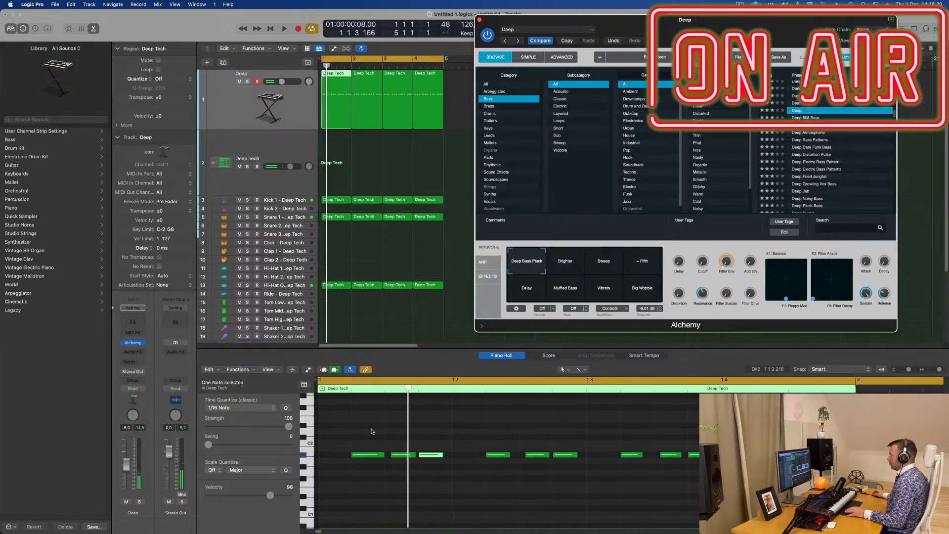
Copy short A#1 bass notes onto the starts of beats 1, 2 and 3 in the first bar, then play the pattern
drag(436, 456, 335, 458)
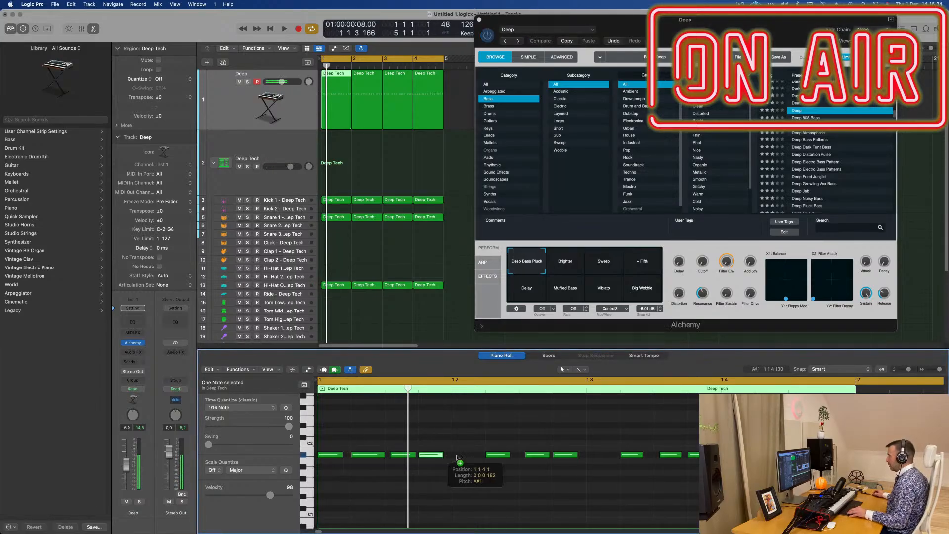
drag(439, 456, 471, 456)
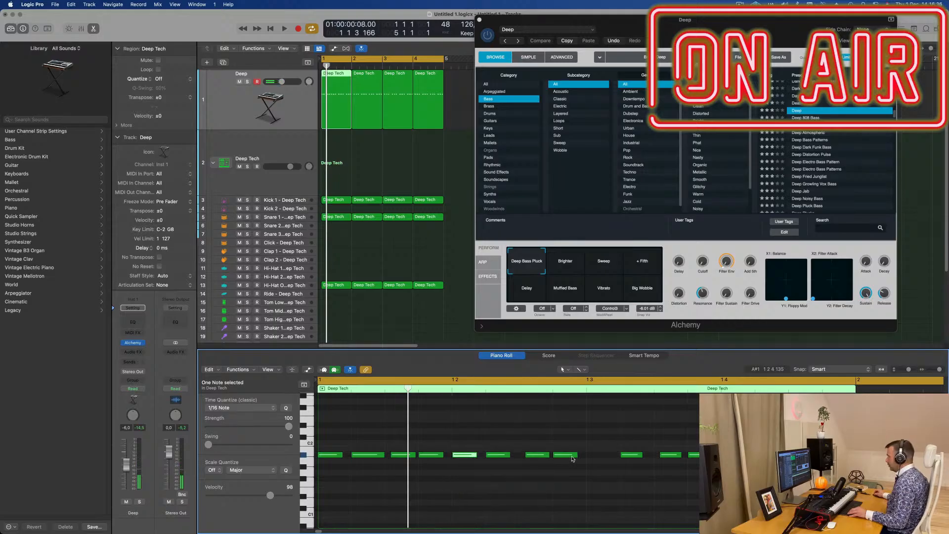
drag(572, 459, 606, 459)
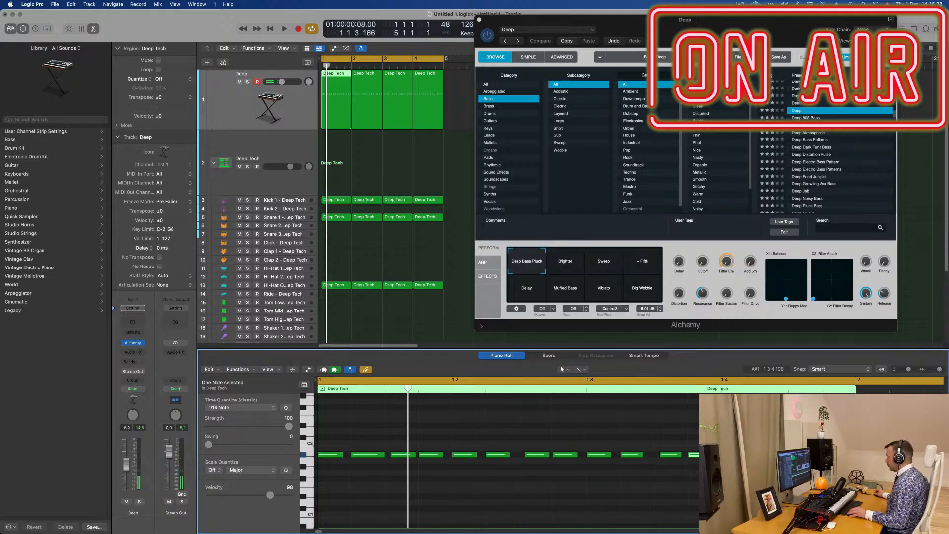
key(space)
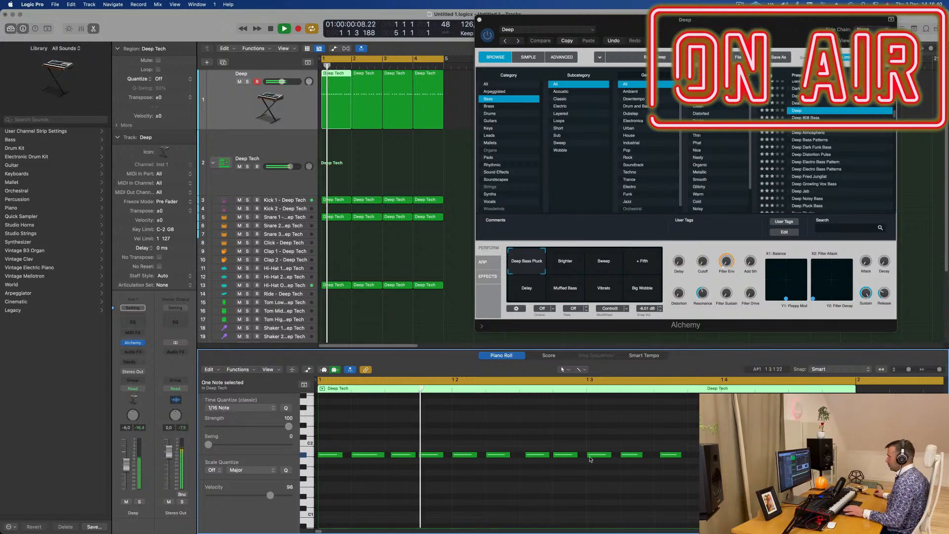
Move the last note of beat 3 in the first bar to its fourth sixteenth and fill the gap with a copied A#1 note
drag(669, 459, 697, 457)
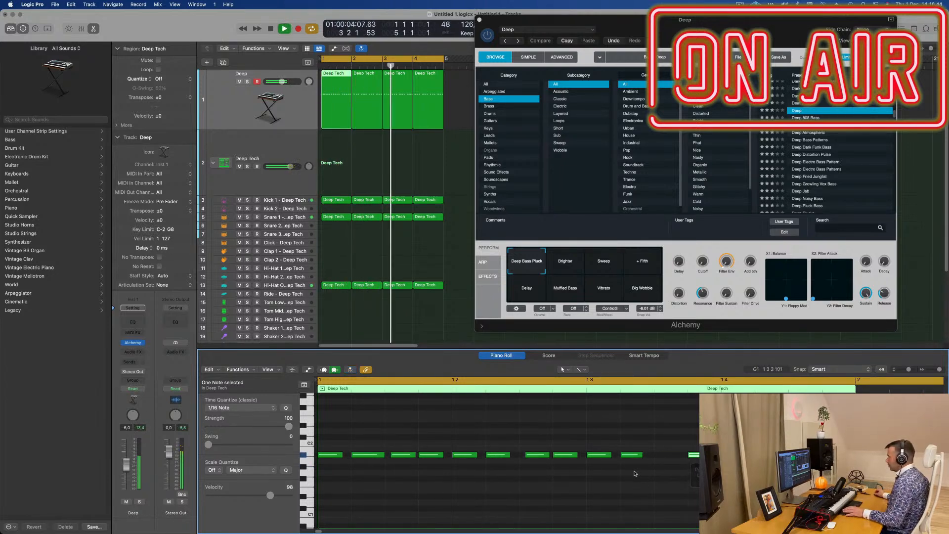
key(super+Left)
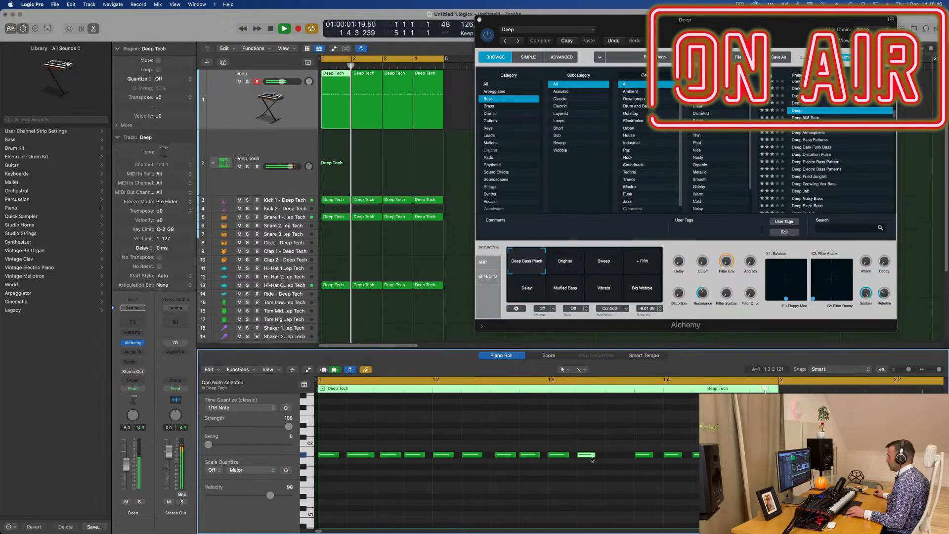
drag(644, 456, 619, 459)
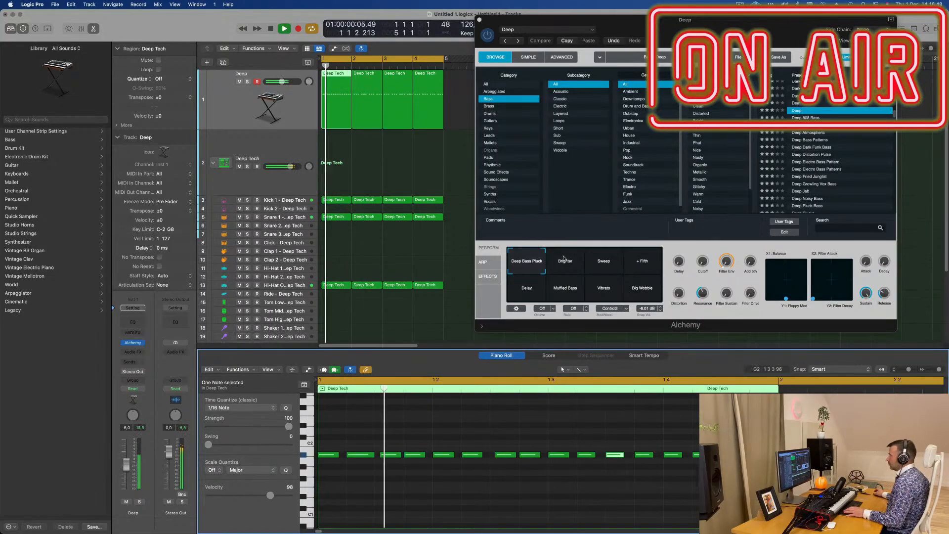
Delete the bass regions in bars 2 to 4 and repeat the edited first-bar region three times in their place
drag(710, 29, 797, 61)
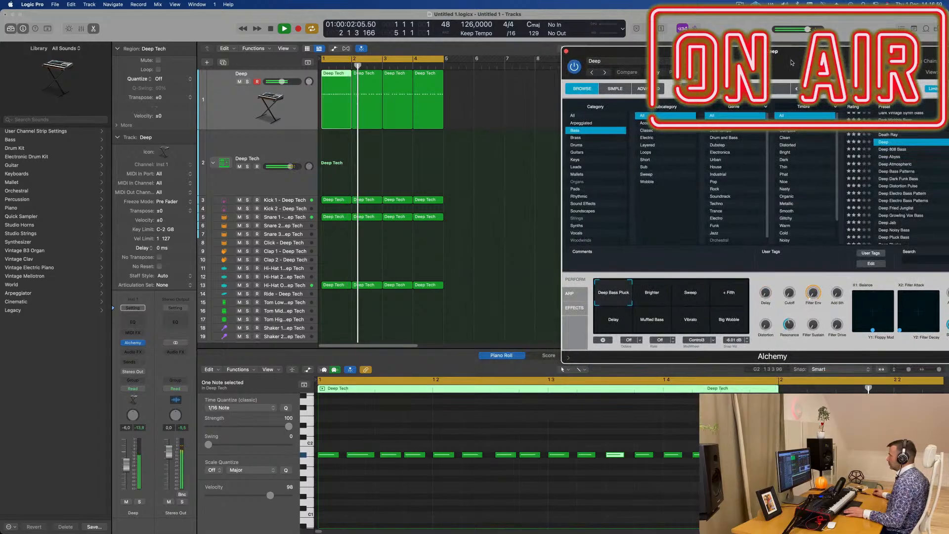
key(super+Right)
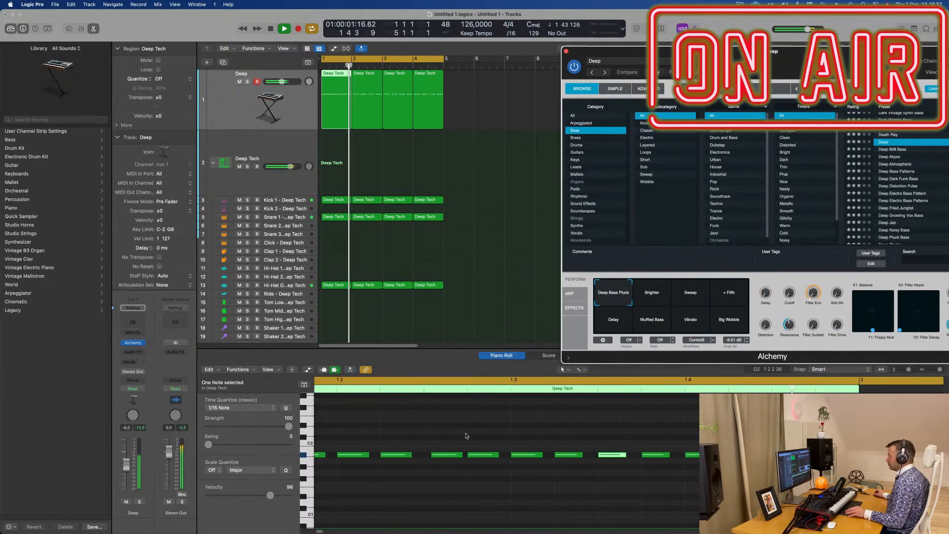
drag(505, 129, 369, 117)
key(BackSpace)
click(337, 112)
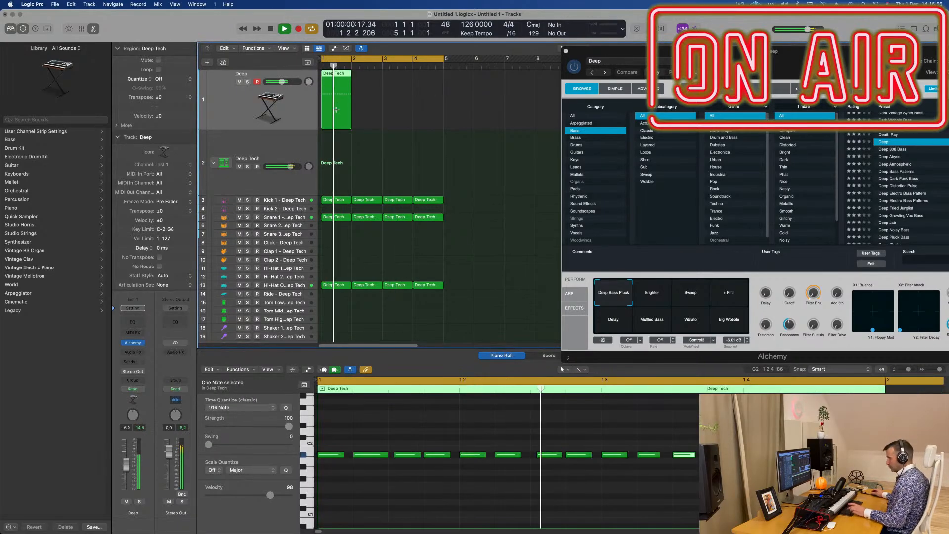
key(super+r)
key(super+r)
key(super+r)
Insert a stereo Compressor on the bass channel strip, after the Alchemy instrument
drag(733, 61, 565, 90)
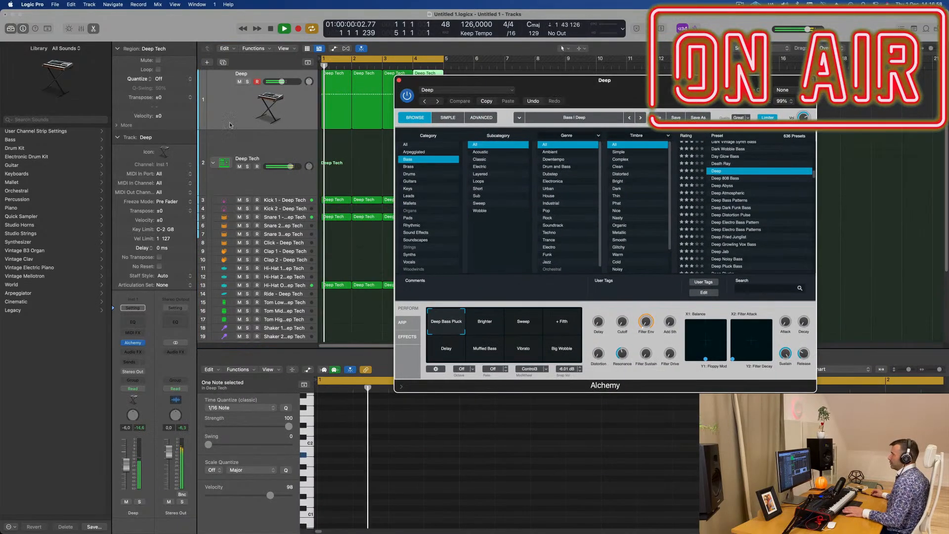
click(132, 354)
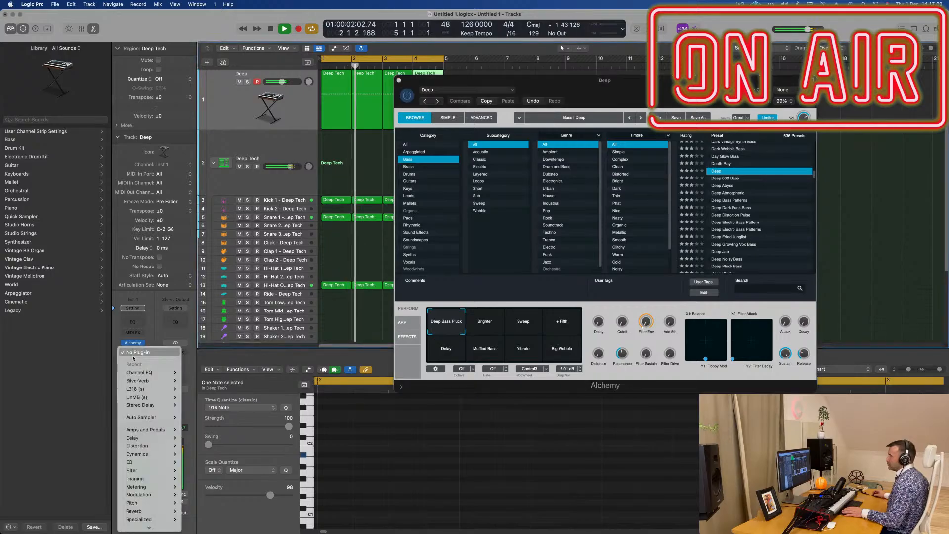
mouse_move(136, 418)
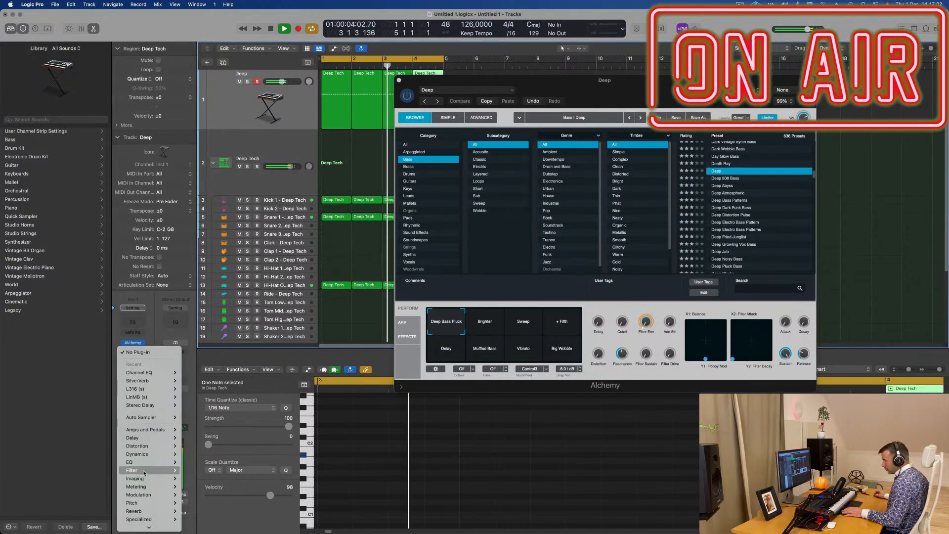
mouse_move(147, 458)
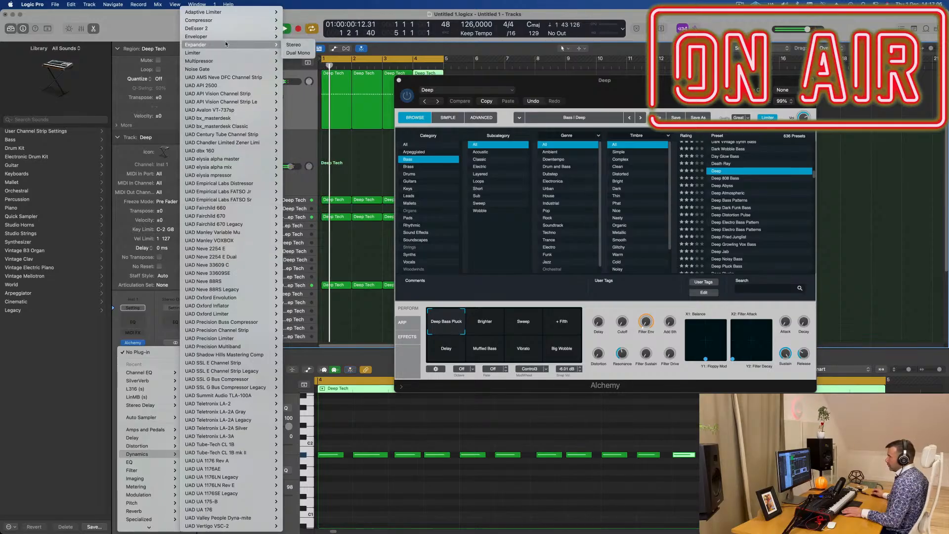
click(287, 23)
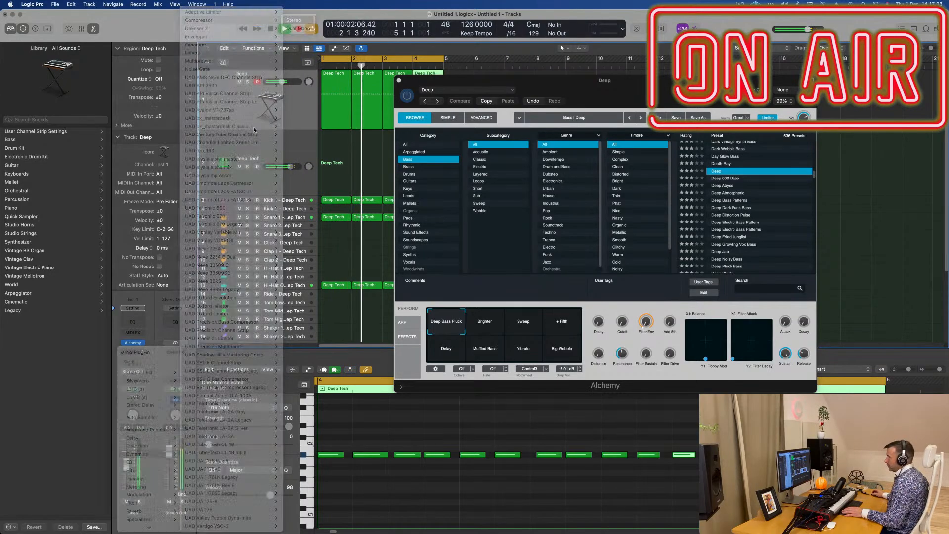
Set the Compressor's side chain source to the Kick 1 instrument track (Inst 2) and close the plug-in window
drag(555, 106, 567, 111)
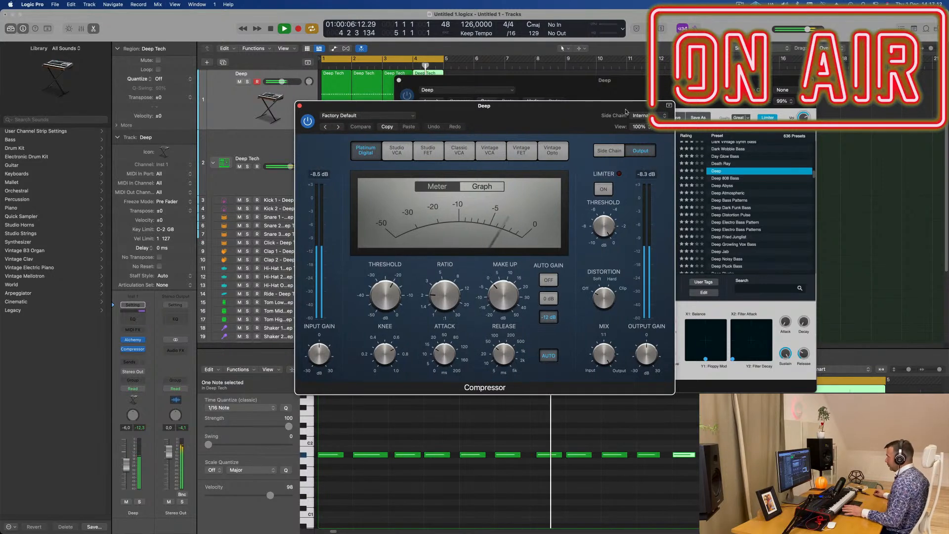
click(639, 115)
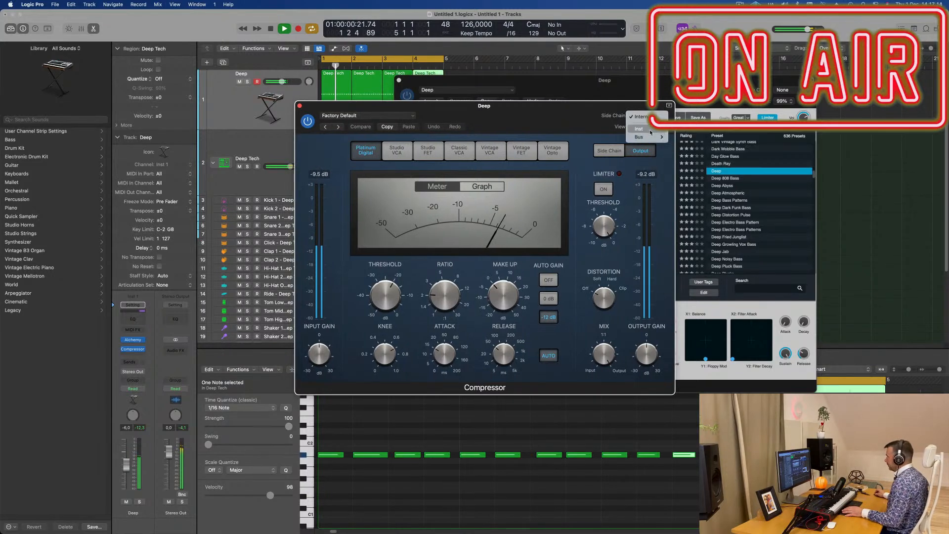
mouse_move(650, 132)
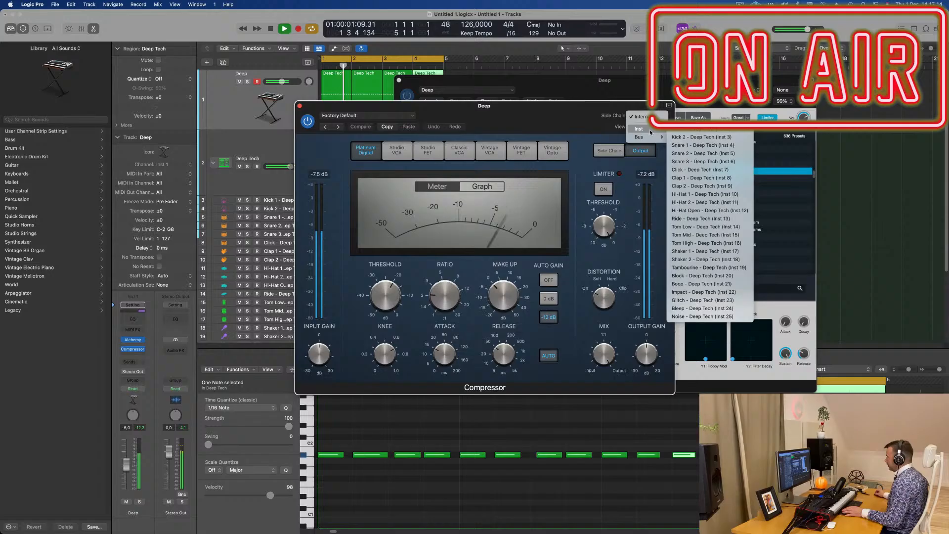
click(701, 131)
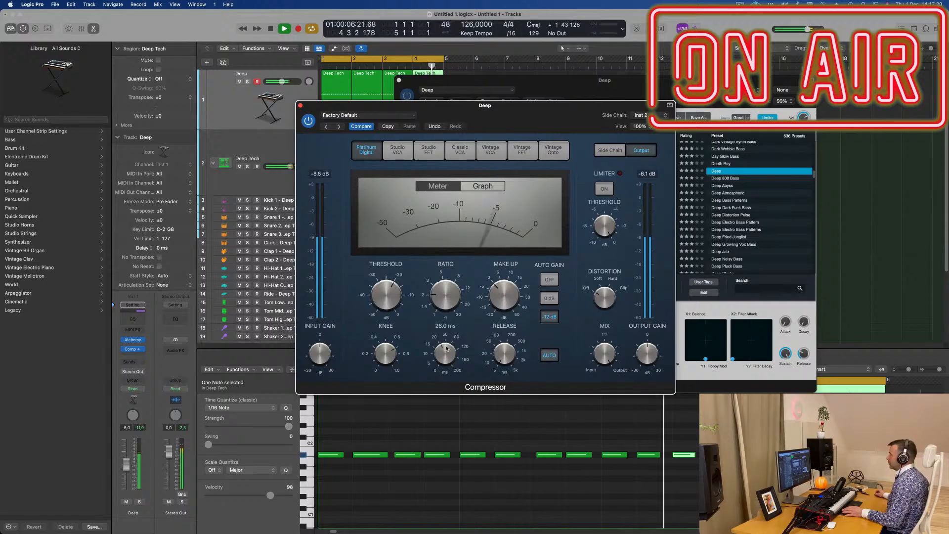
drag(501, 109, 518, 121)
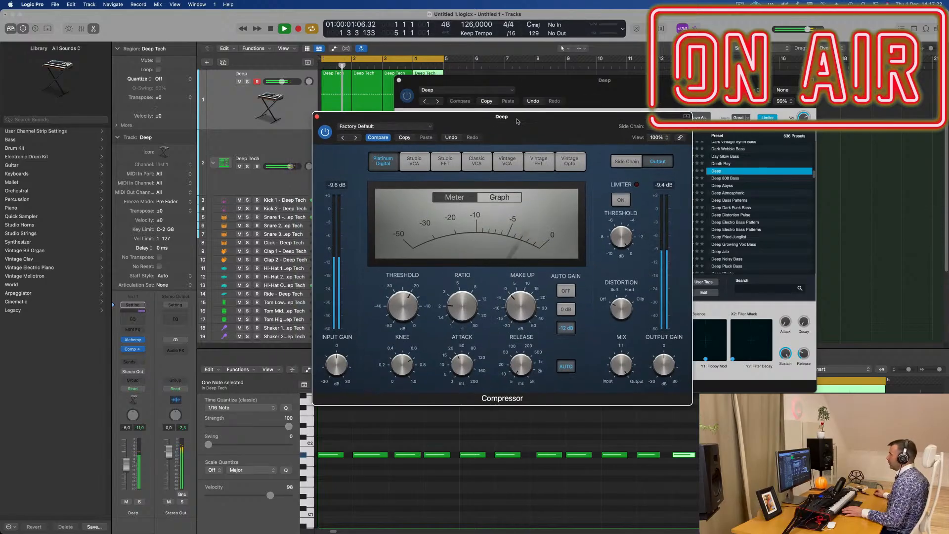
click(317, 118)
Move the Alchemy window clear of the bass regions, restart playback and copy the current Deep settings
drag(495, 80, 453, 115)
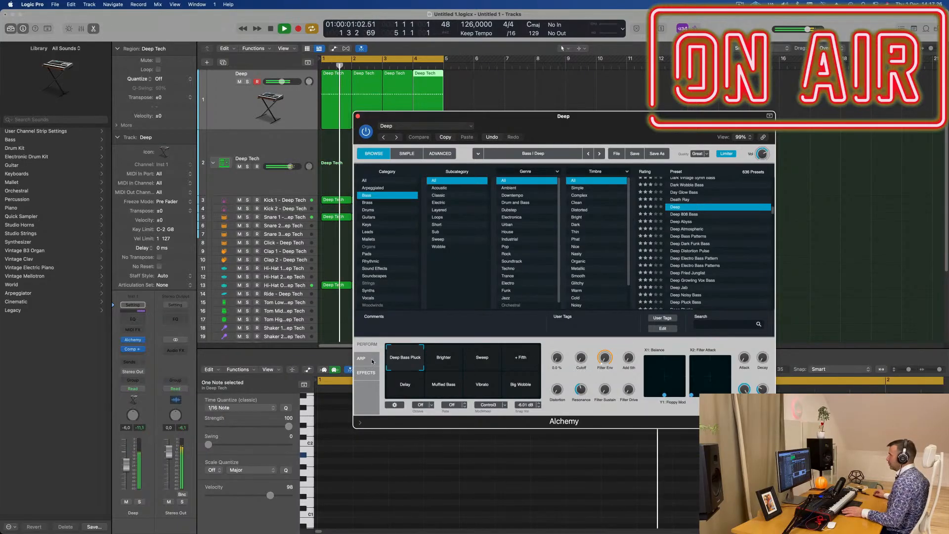
key(space)
mouse_move(516, 124)
mouse_down()
mouse_move(567, 126)
mouse_move(528, 135)
mouse_up()
key(space)
key(space)
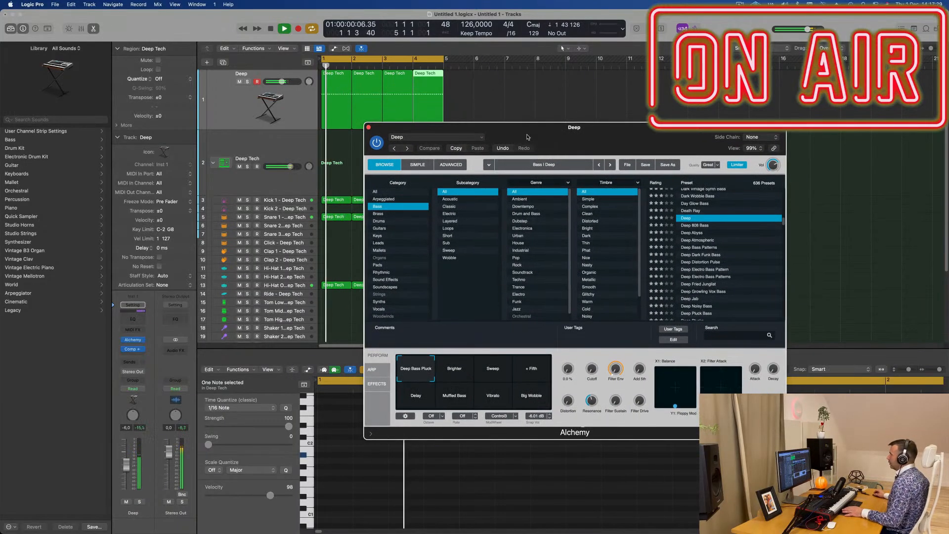
click(456, 148)
Audition the Deep 808 Bass and Deep Abyss presets, load Deep Atmospheric and shift the Alchemy window aside
key(Down)
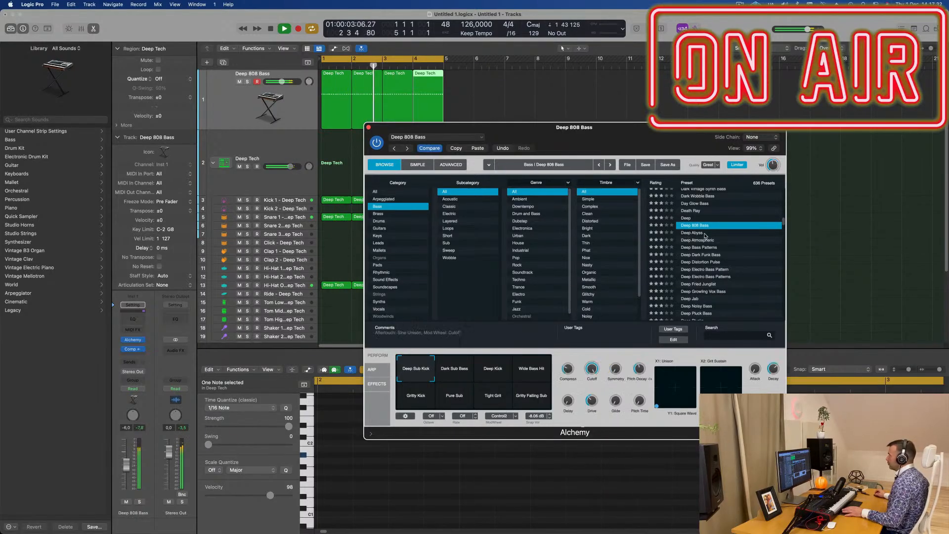
key(Down)
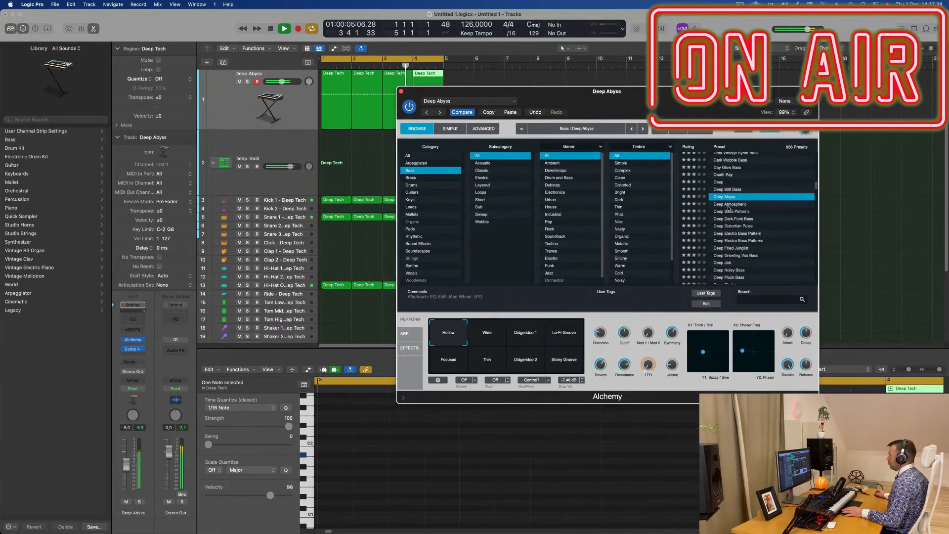
key(Down)
drag(675, 110, 709, 107)
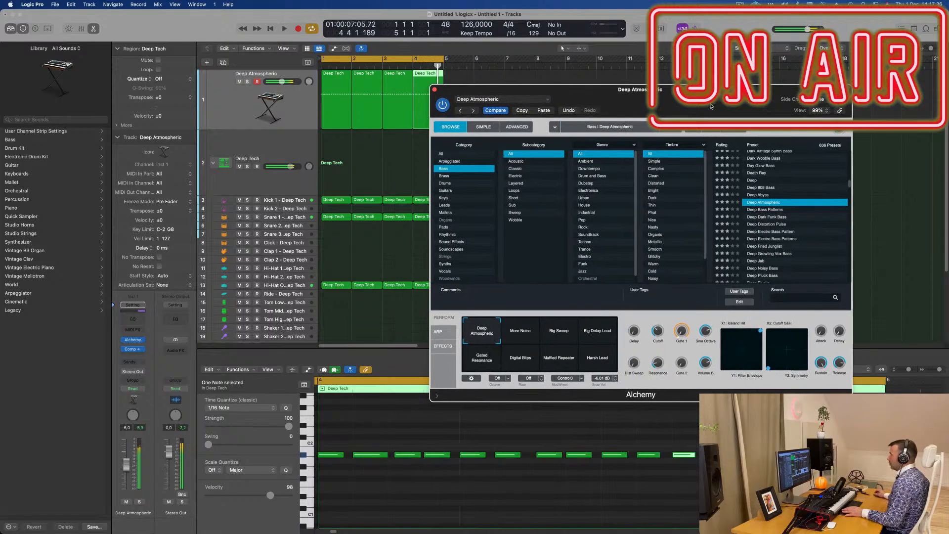
Lower the bass channel to about -12.4 dB, audition More Noise, Big Sweep and Big Delay Lead, keep Big Sweep and move Alchemy aside
drag(127, 470, 126, 478)
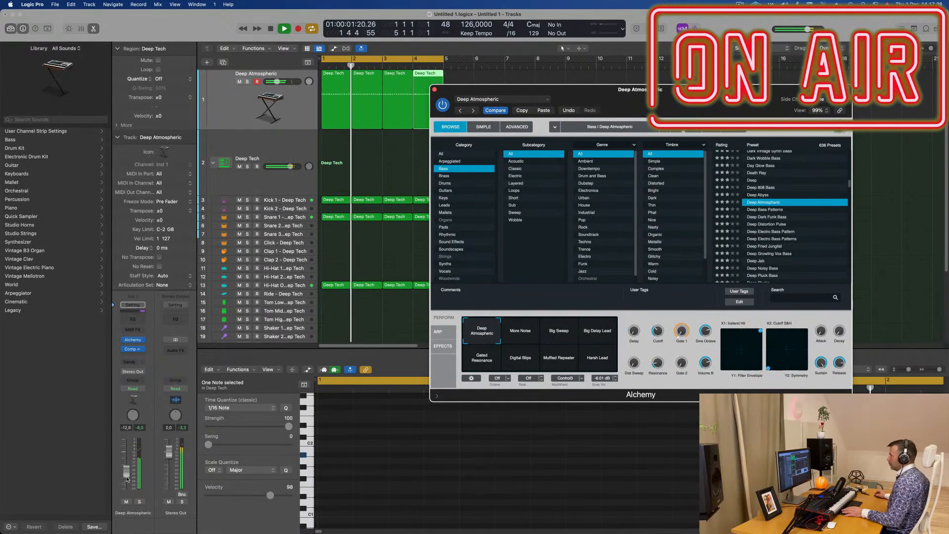
click(520, 331)
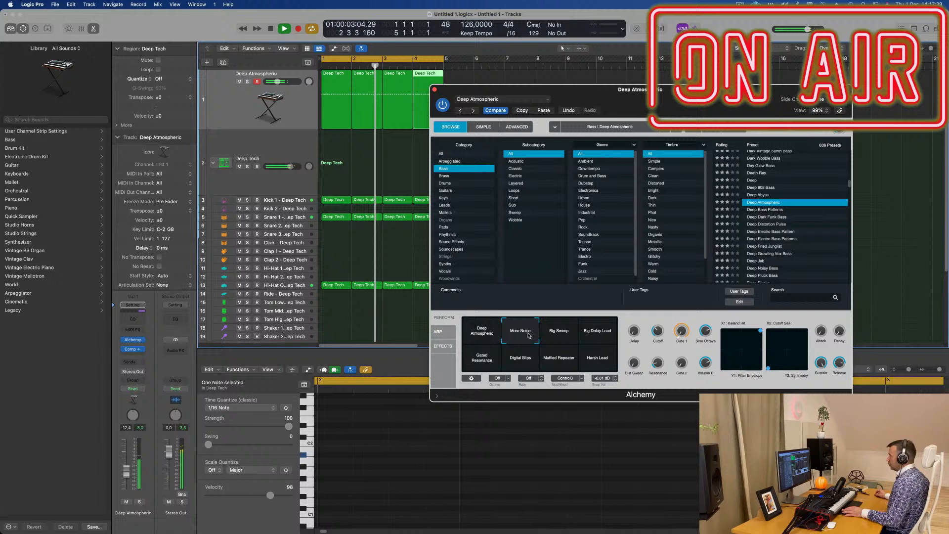
click(563, 334)
click(598, 333)
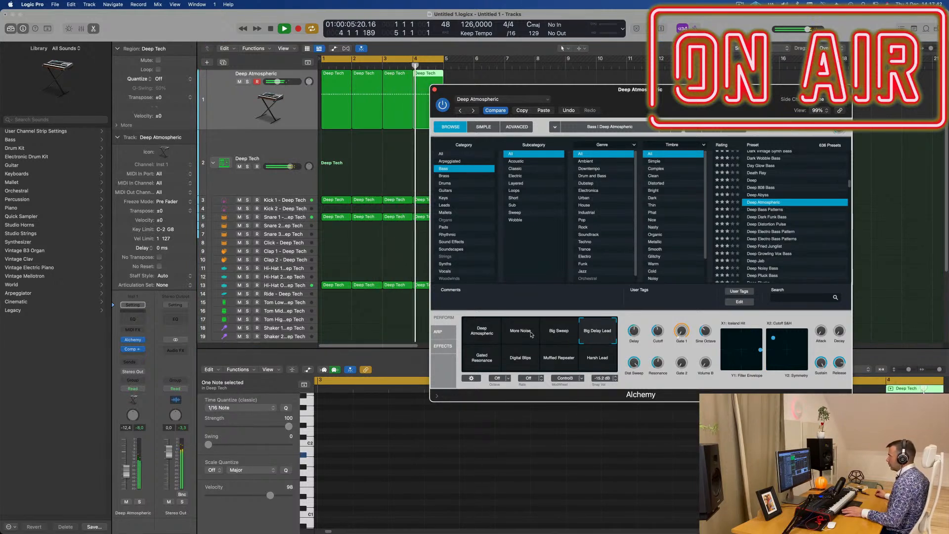
click(567, 333)
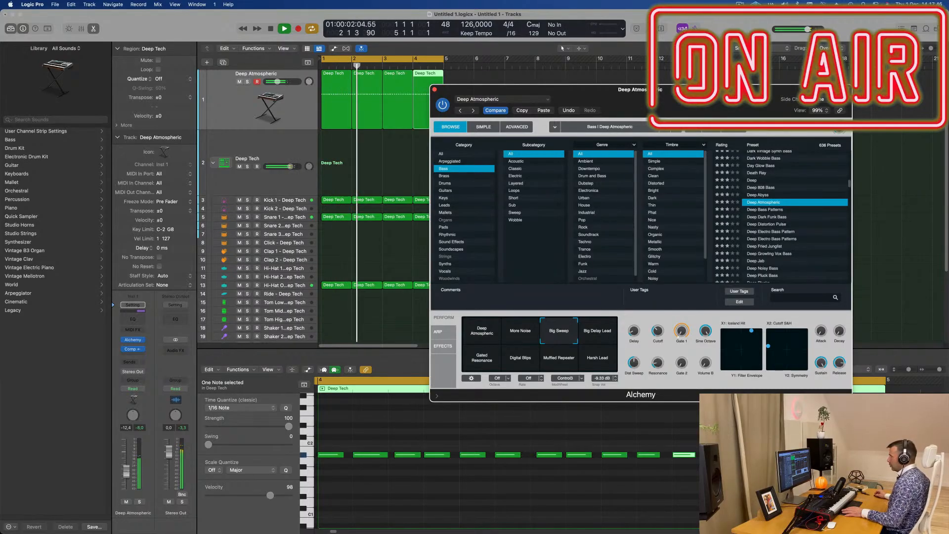
drag(671, 95, 778, 165)
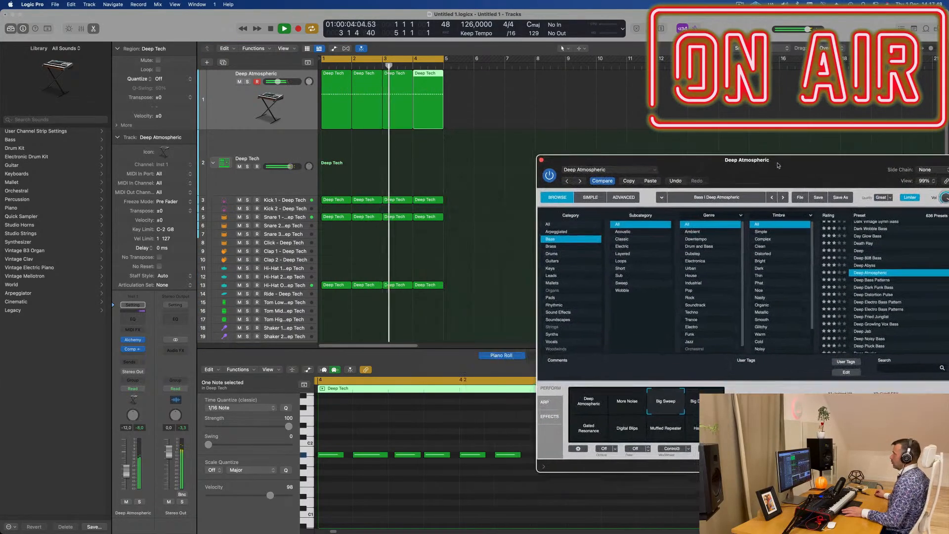
Set the bass channel volume to about -11.6 dB, move Alchemy off the piano roll, select the first bass region and restart playback
click(371, 153)
key(Right)
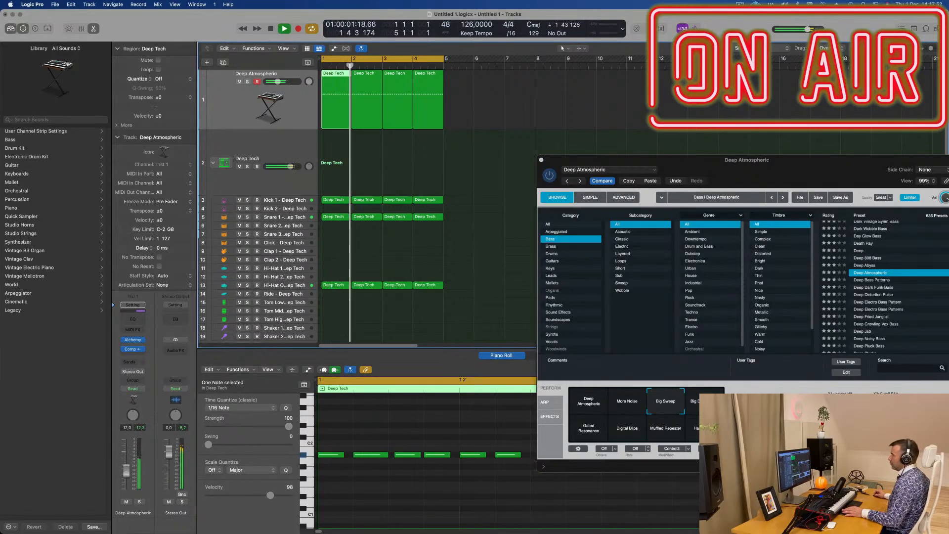
drag(126, 472, 126, 474)
drag(848, 159, 876, 142)
click(371, 159)
key(Right)
key(Return)
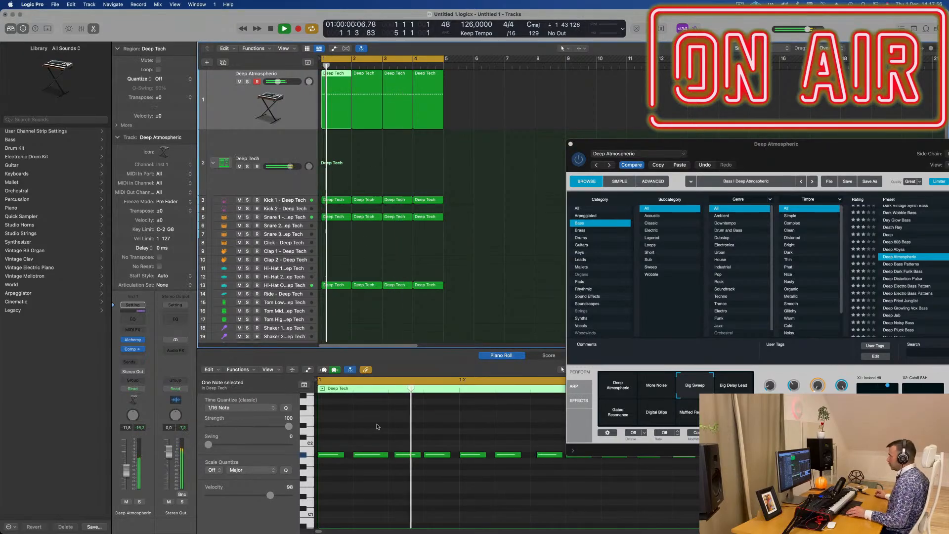
Raise the last two notes of the first bass bar to C#2 and nudge them slightly earlier
scroll(377, 428, down, 5)
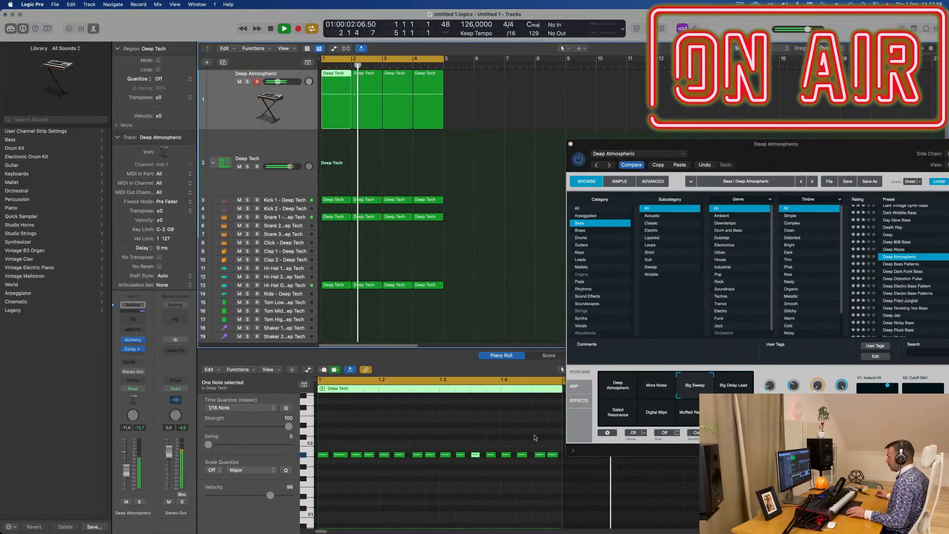
mouse_move(535, 436)
mouse_down()
mouse_move(549, 467)
mouse_move(543, 438)
mouse_up()
scroll(544, 438, up, 2)
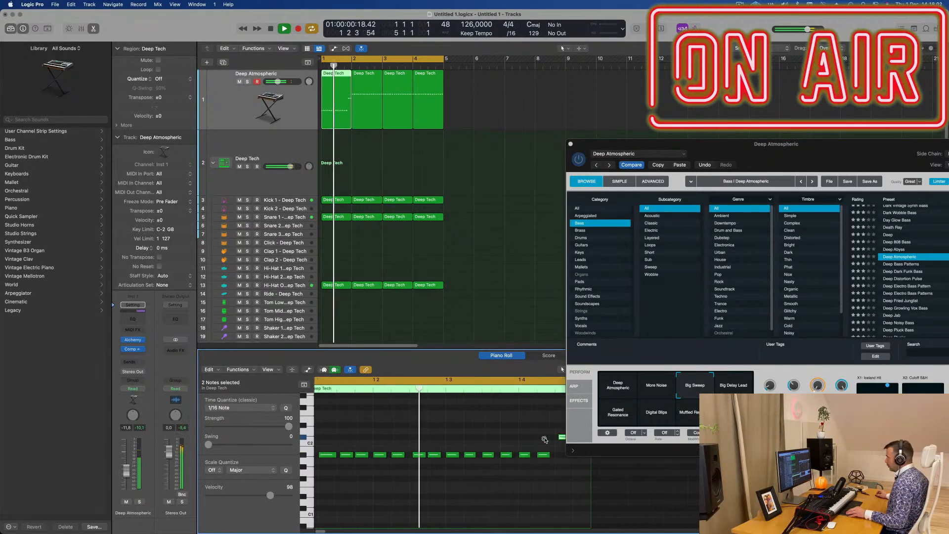
scroll(544, 440, right, 2)
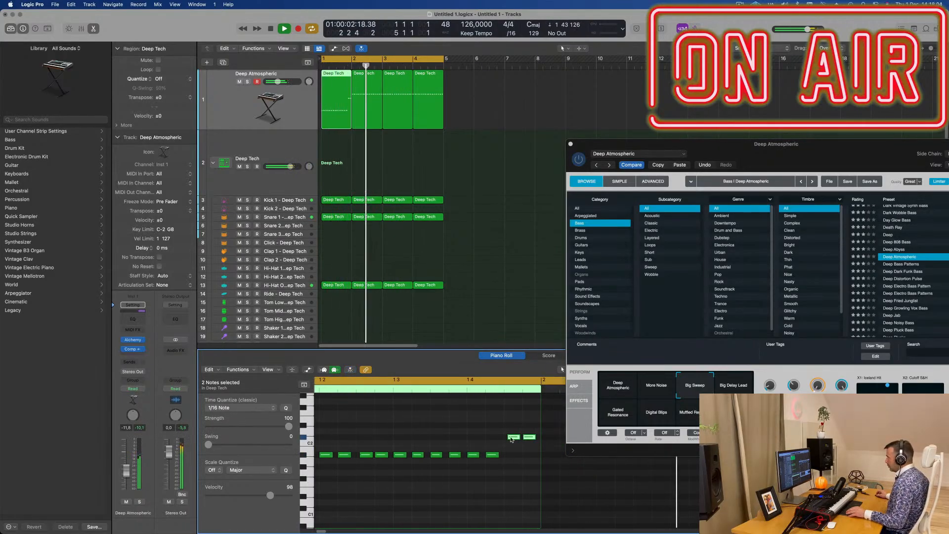
drag(511, 438, 509, 438)
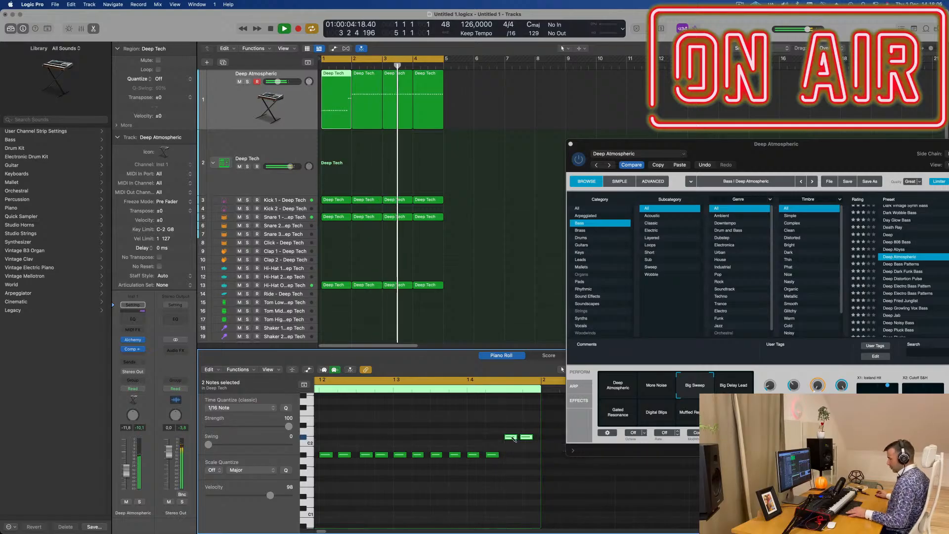
Quantize all notes in the first bass region to 1/16 and play the loop from the beginning
key(super+a)
key(q)
key(Return)
scroll(452, 431, down, 1)
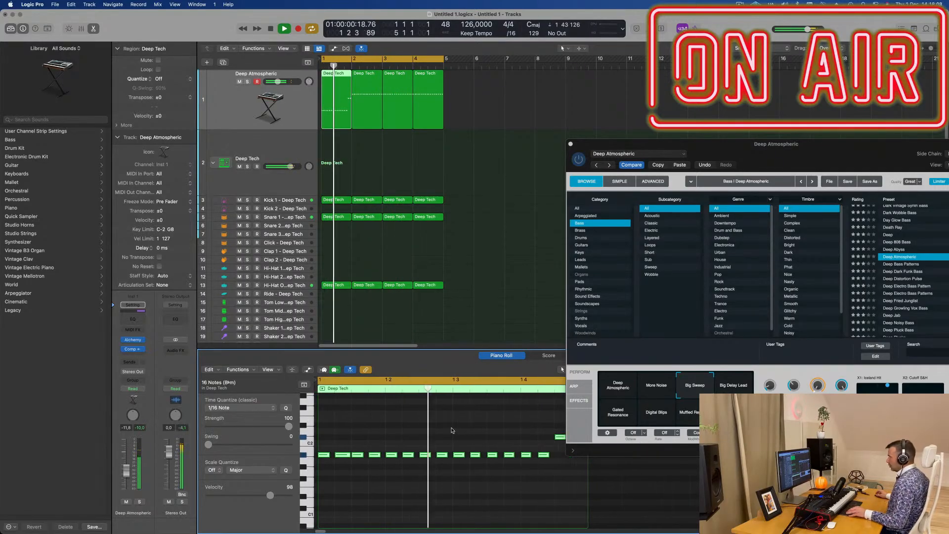
scroll(435, 432, down, 3)
key(space)
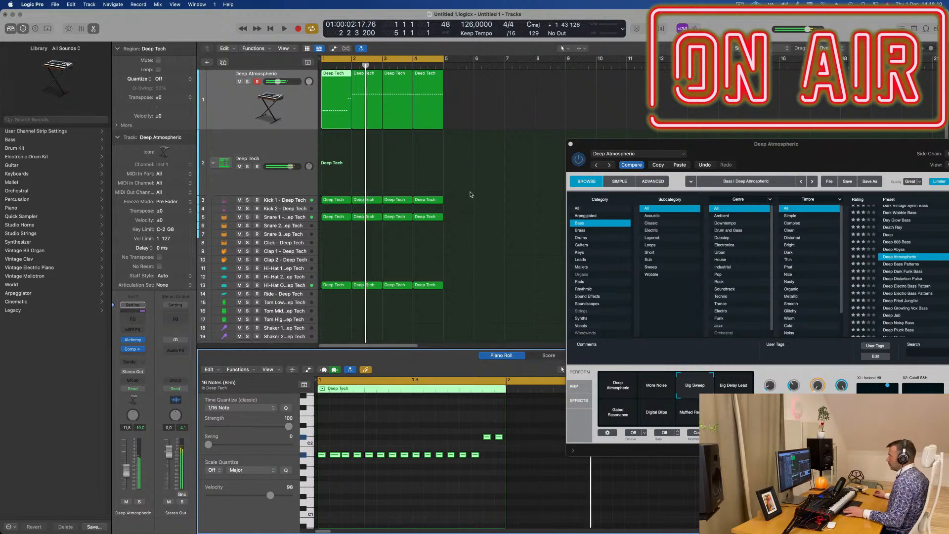
key(Return)
key(space)
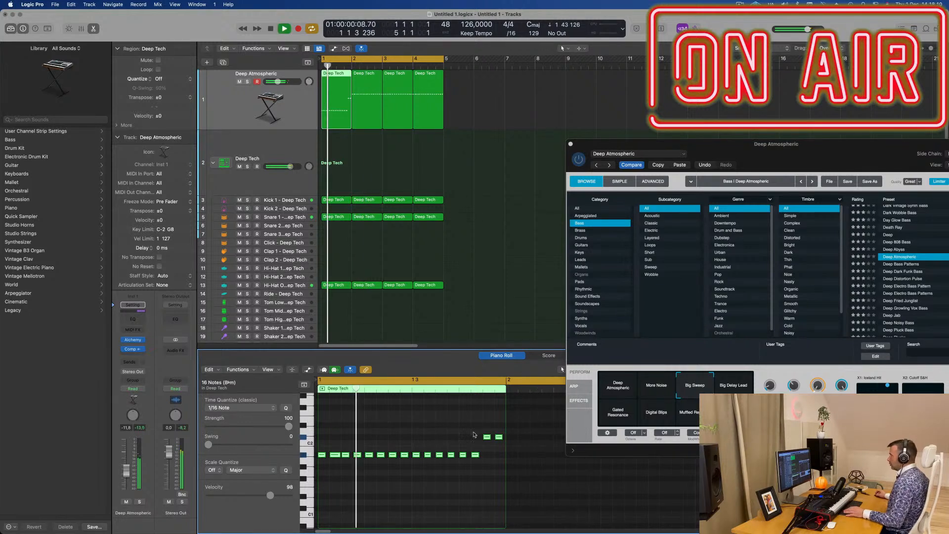
Join the first two bass regions on the Deep Atmospheric track into one two-bar region
click(498, 120)
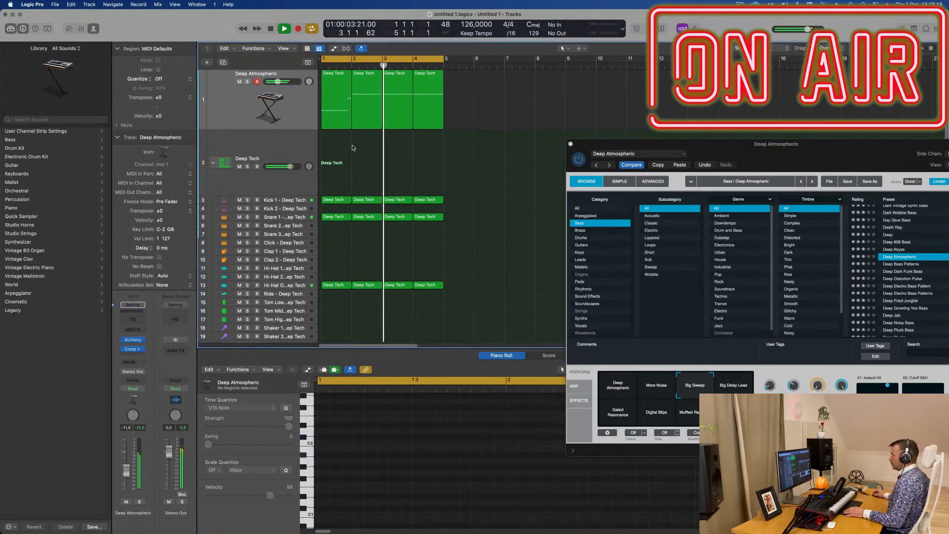
drag(329, 150, 376, 121)
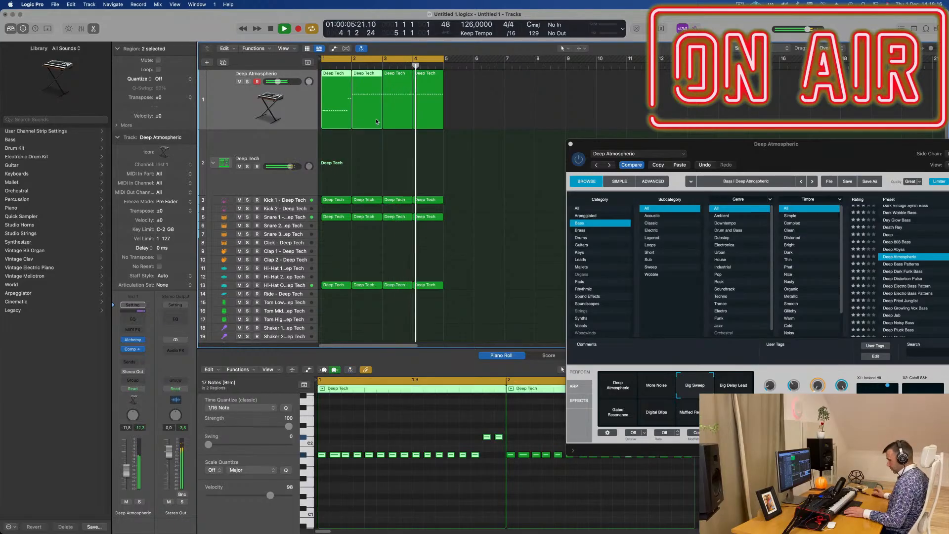
key(super+j)
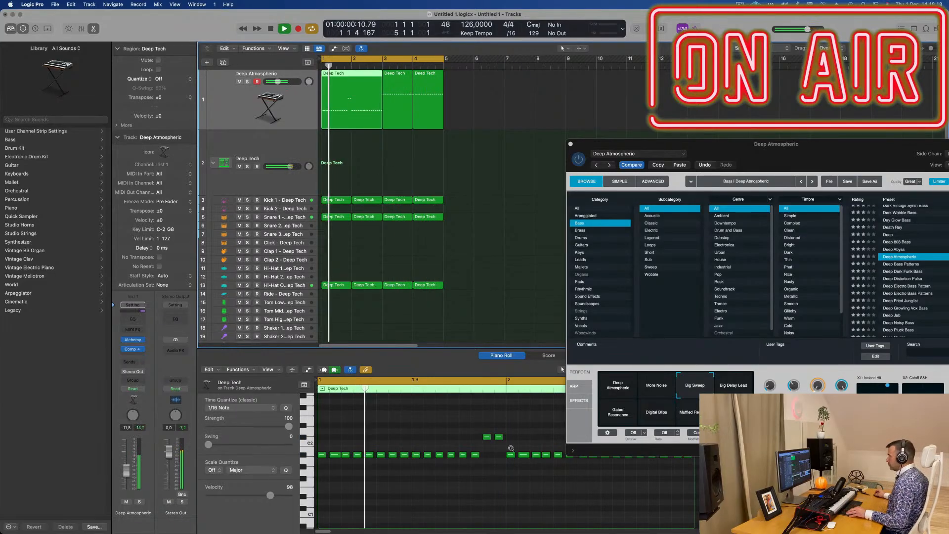
Lower the last two notes of the joined bass region two semitones to G#1 and quantize all its notes to 1/16
scroll(512, 448, left, 5)
click(554, 451)
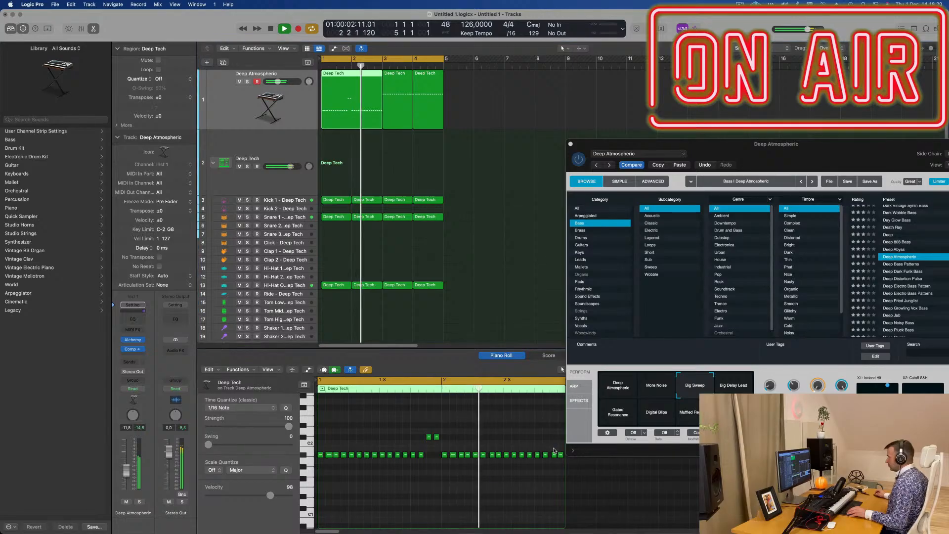
drag(554, 451, 569, 467)
key(alt+Down)
key(alt+Down)
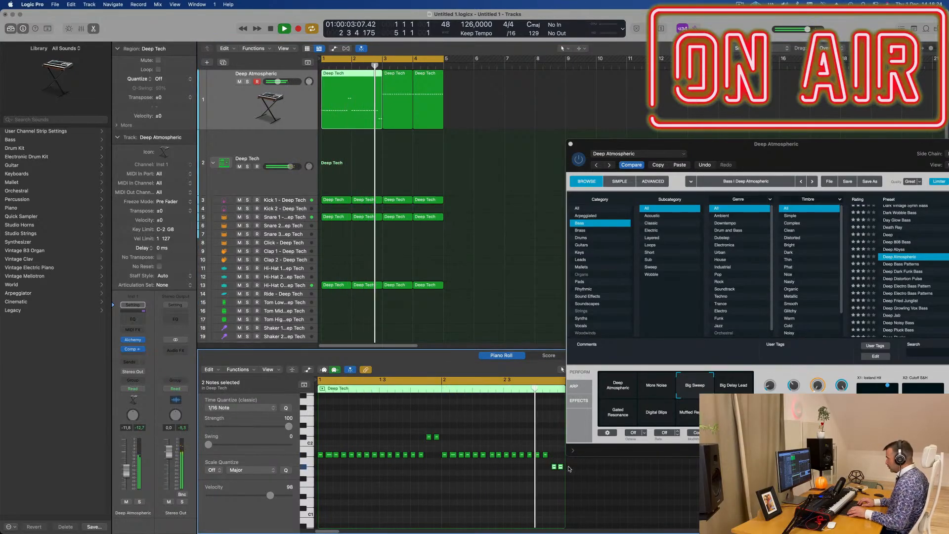
key(super+a)
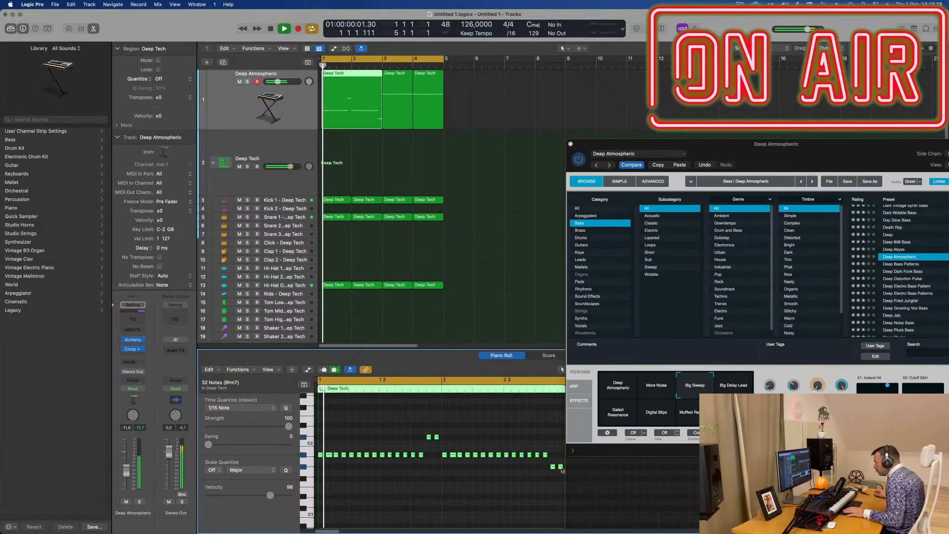
scroll(446, 477, up, 3)
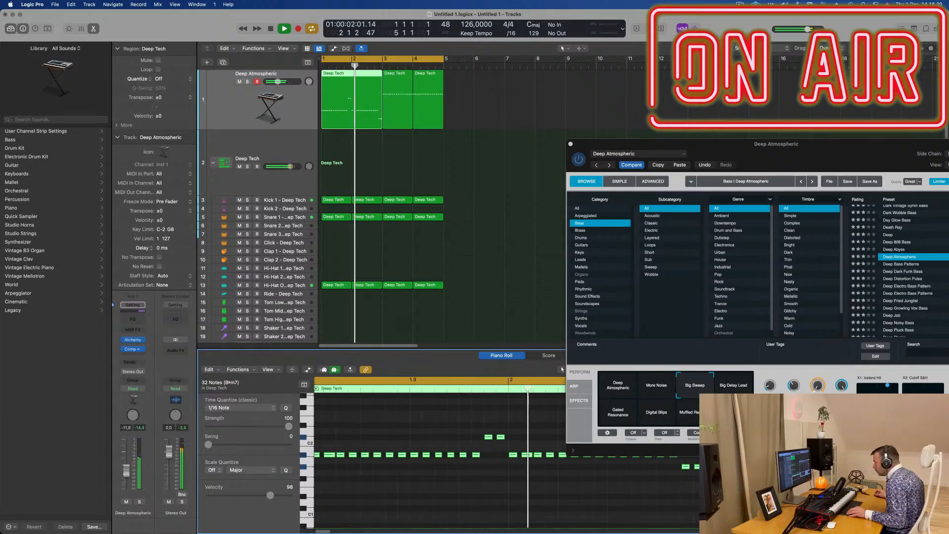
Close Alchemy, replace the bass regions in bars 3 and 4 with a repeat of the two-bar region, and select both regions
drag(738, 154, 485, 166)
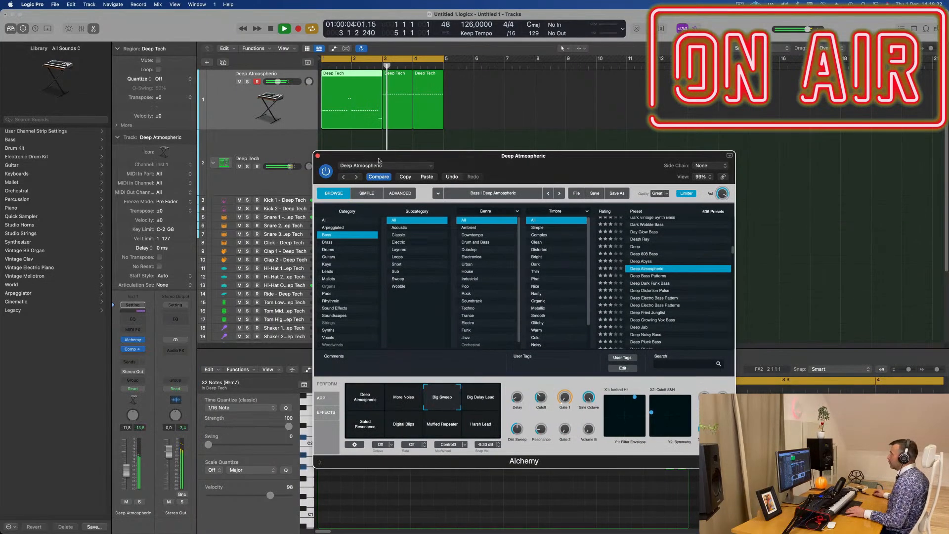
key(super+w)
drag(468, 134, 394, 113)
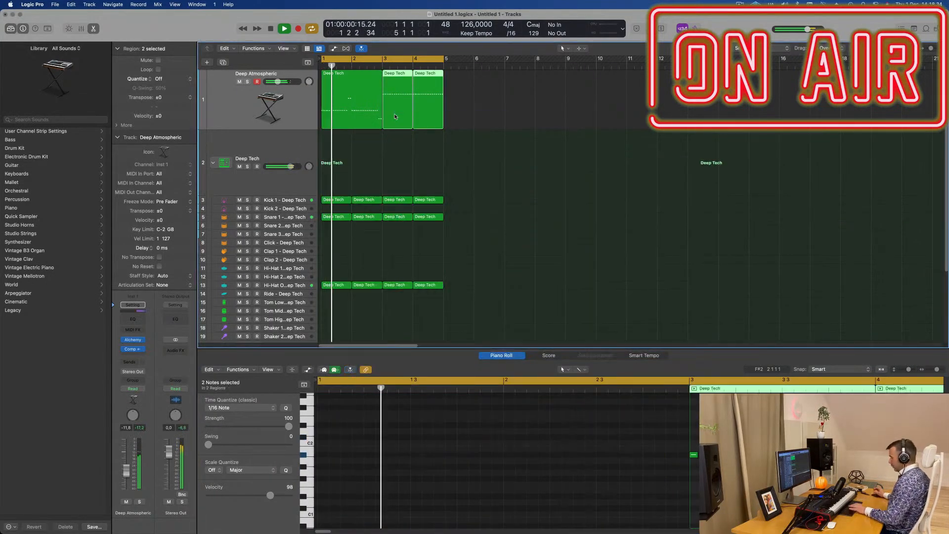
key(Delete)
click(354, 102)
key(super+r)
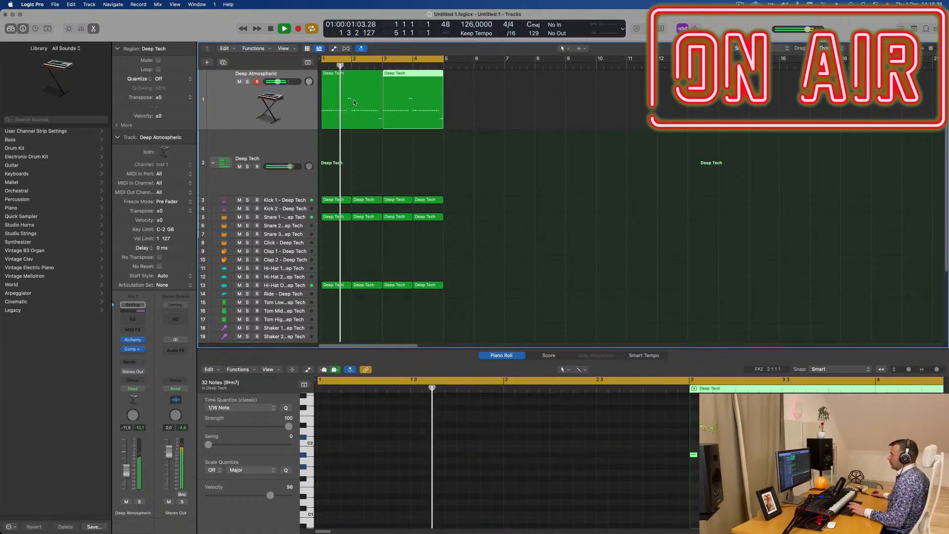
shift+click(354, 101)
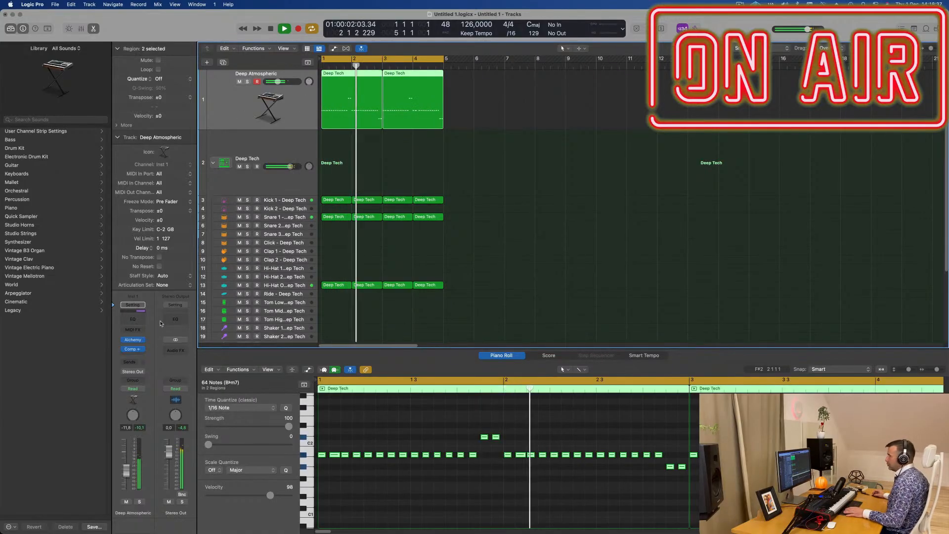
Open Alchemy and the Compressor on the bass track, check the compression ratio, and close only the Compressor
click(133, 340)
click(133, 350)
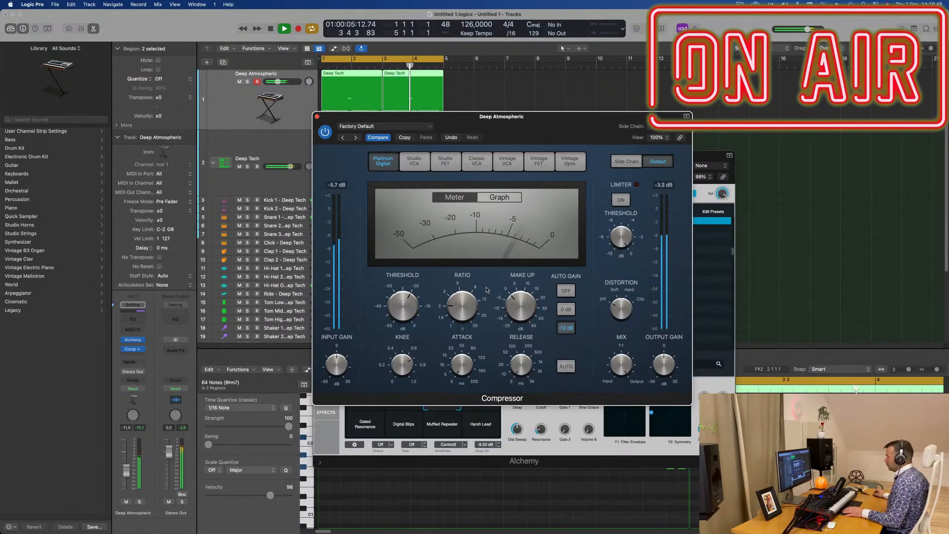
drag(464, 303, 467, 285)
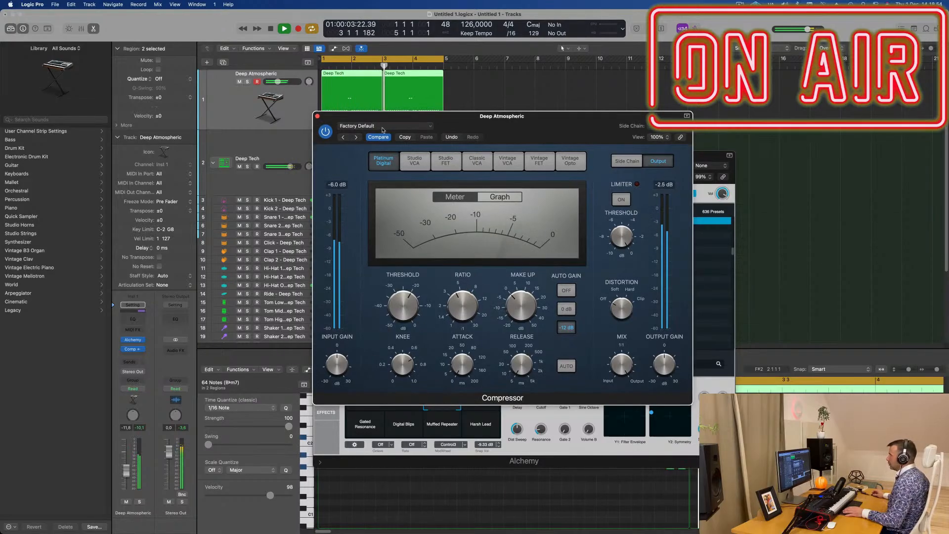
click(317, 117)
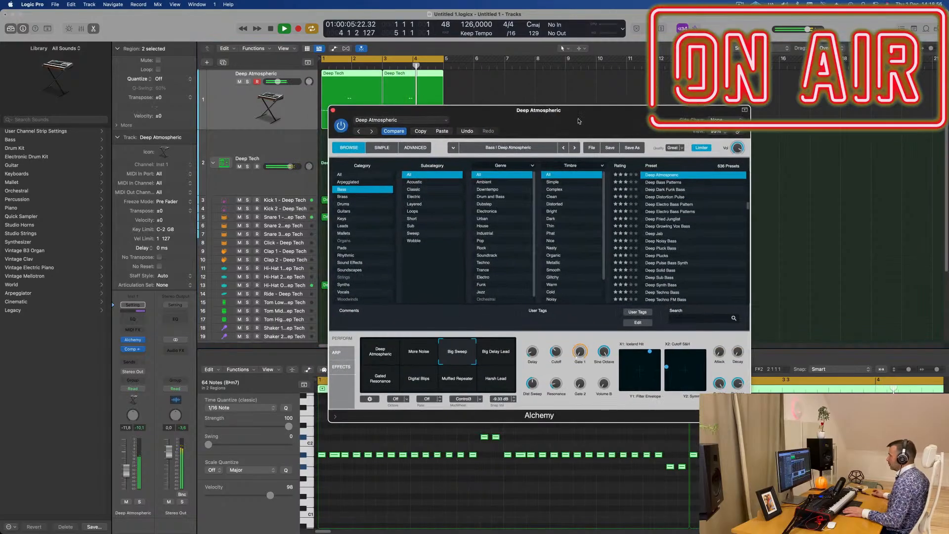
Try Alchemy's Cutoff and Gate 1 during playback, set Dist Sweep to about 58.9%, and lower the bass channel to about -14.2 dB
key(space)
key(space)
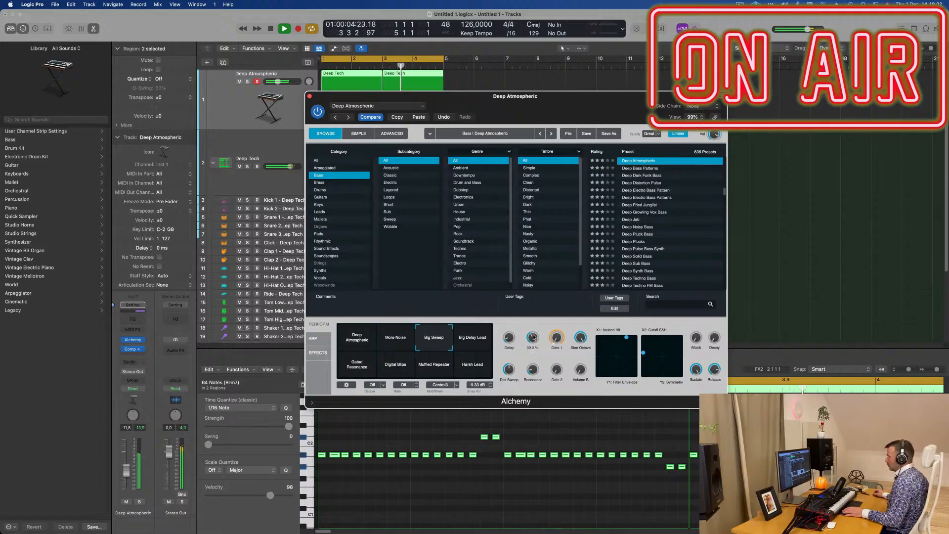
drag(533, 338, 558, 315)
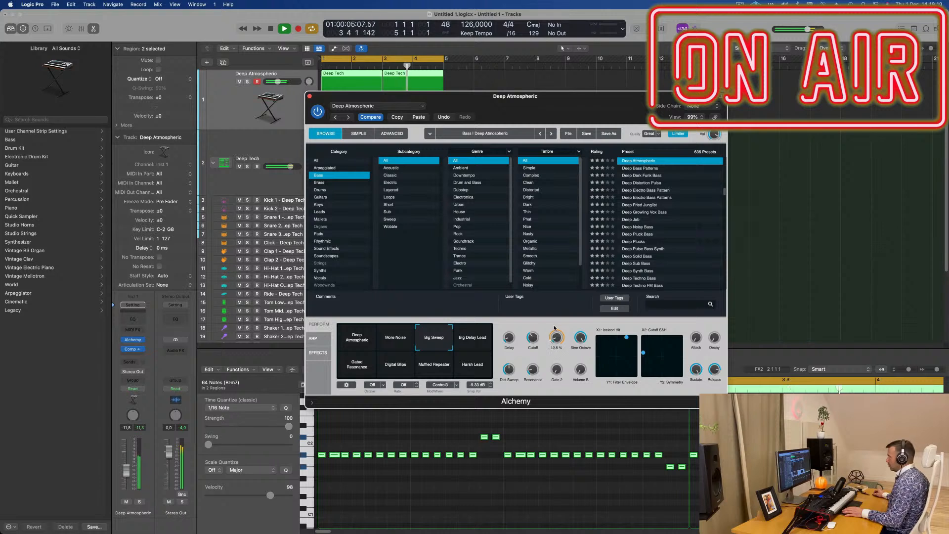
mouse_move(555, 328)
mouse_down()
mouse_move(555, 348)
mouse_move(555, 337)
mouse_up()
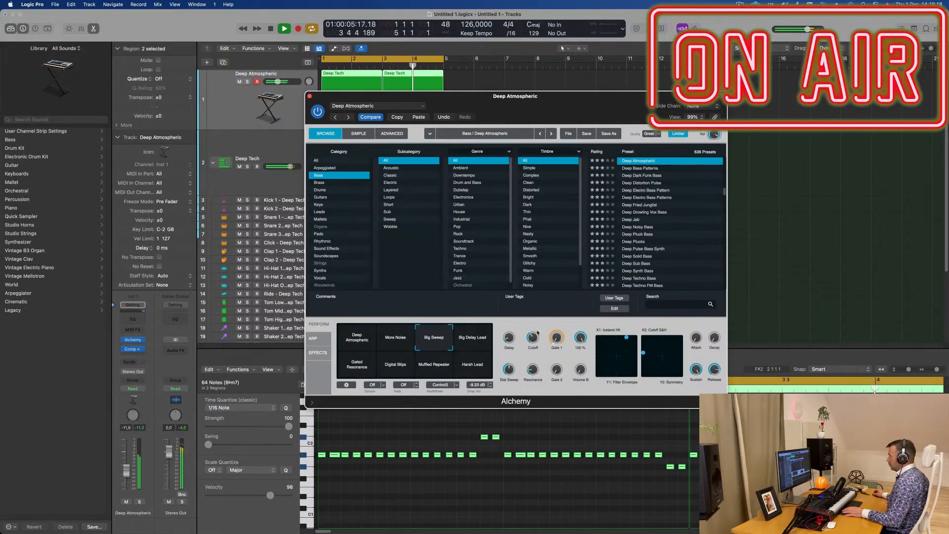
drag(511, 376, 512, 366)
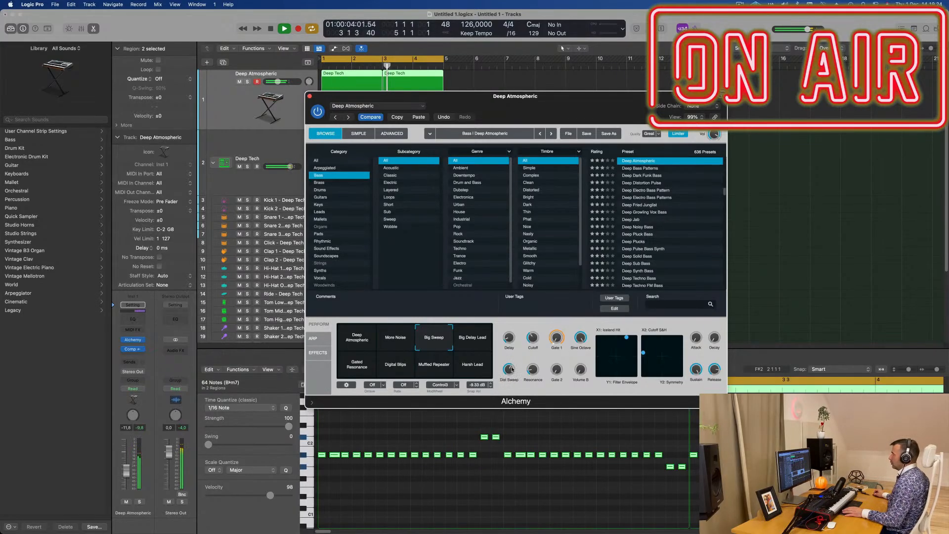
drag(573, 123, 593, 265)
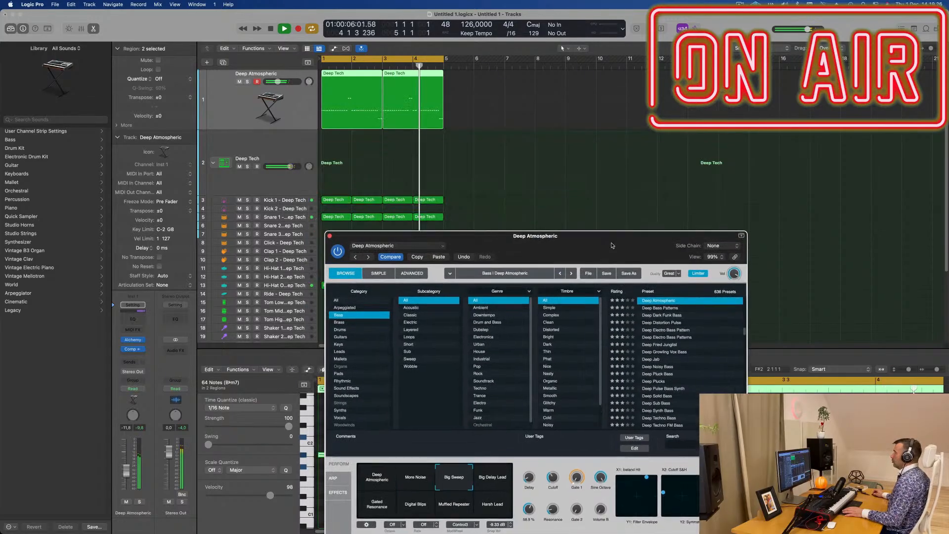
drag(125, 474, 125, 478)
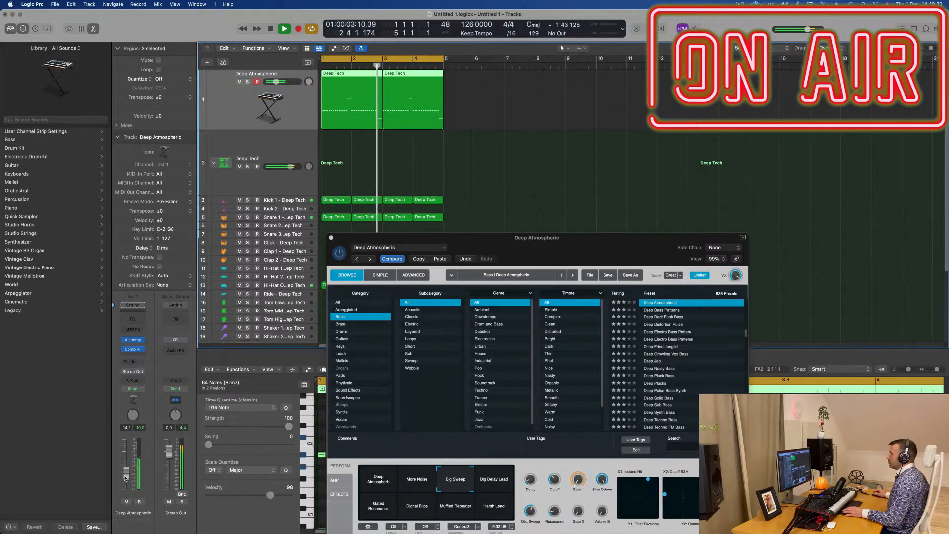
Repeat the four-bar bass and drum regions three times and extend the cycle range to bar 17
key(super+r)
key(super+r)
key(super+r)
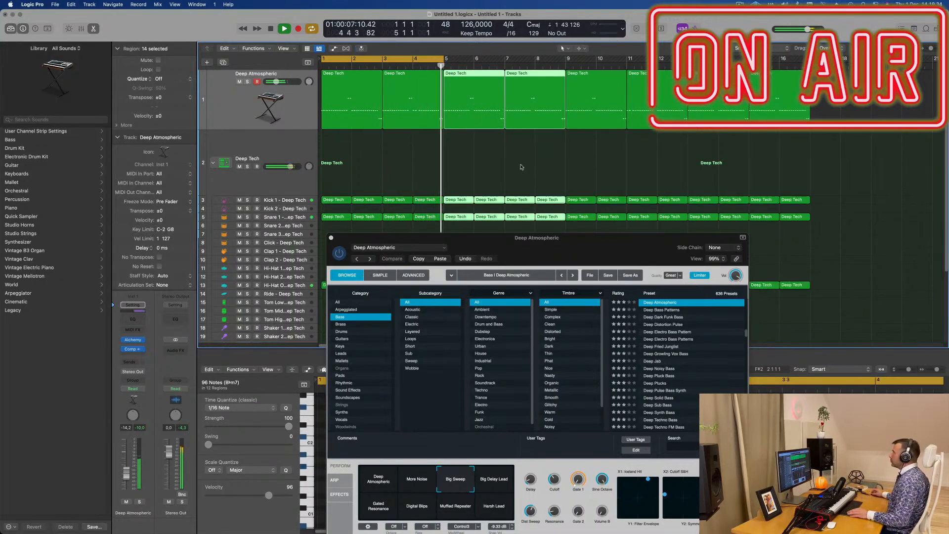
key(super+Left)
key(super+Left)
key(super+Left)
key(super+Left)
key(super+Left)
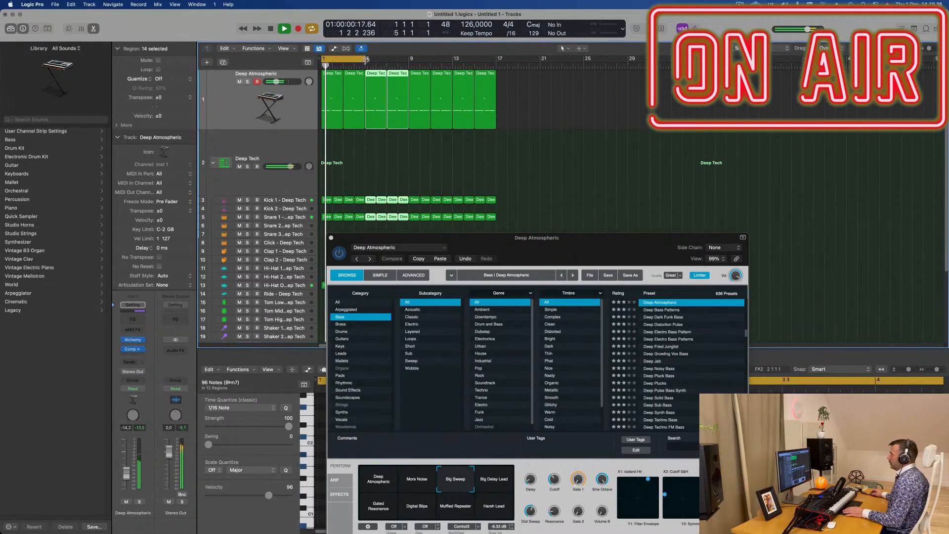
drag(364, 60, 497, 60)
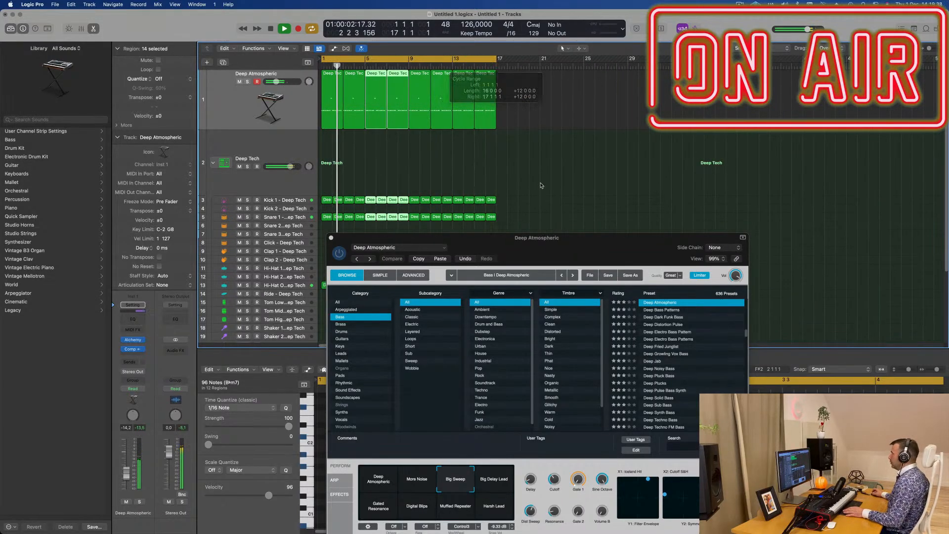
Set the bass track's automation mode to Touch, record a Dist Sweep movement in Alchemy, and close the plug-in
drag(577, 245, 607, 205)
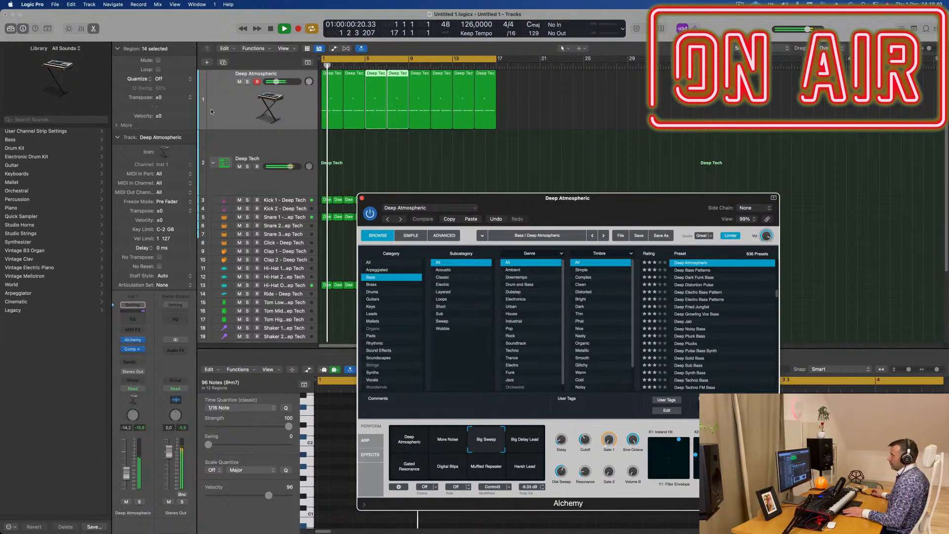
click(146, 389)
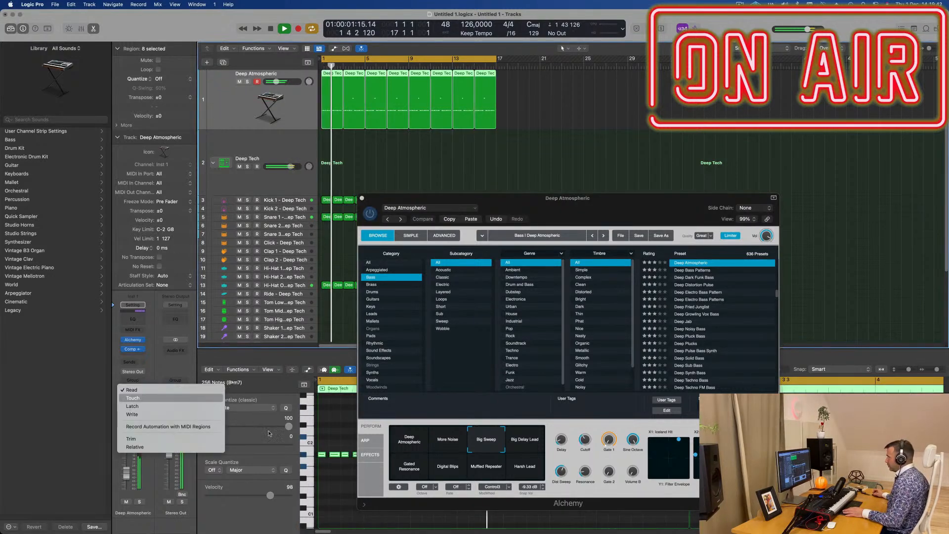
click(133, 398)
drag(562, 472, 562, 478)
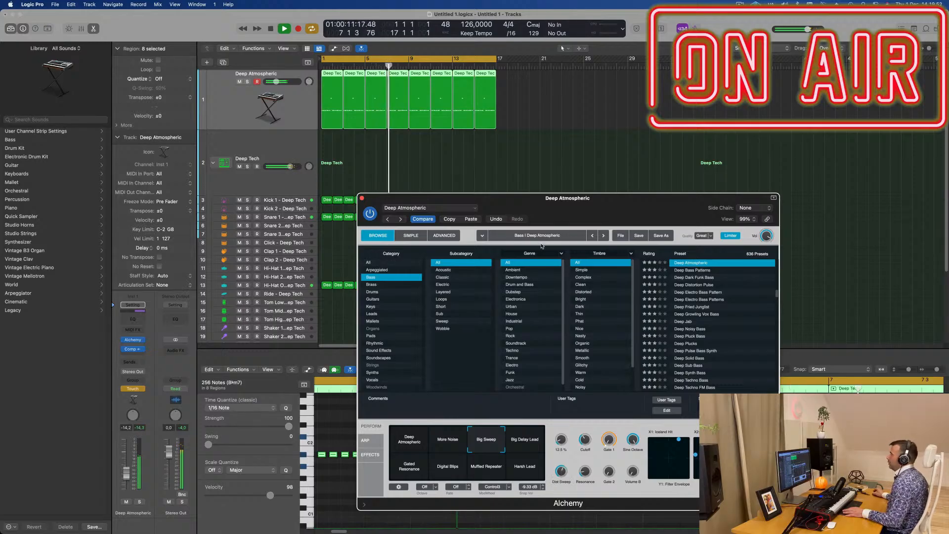
click(362, 198)
key(space)
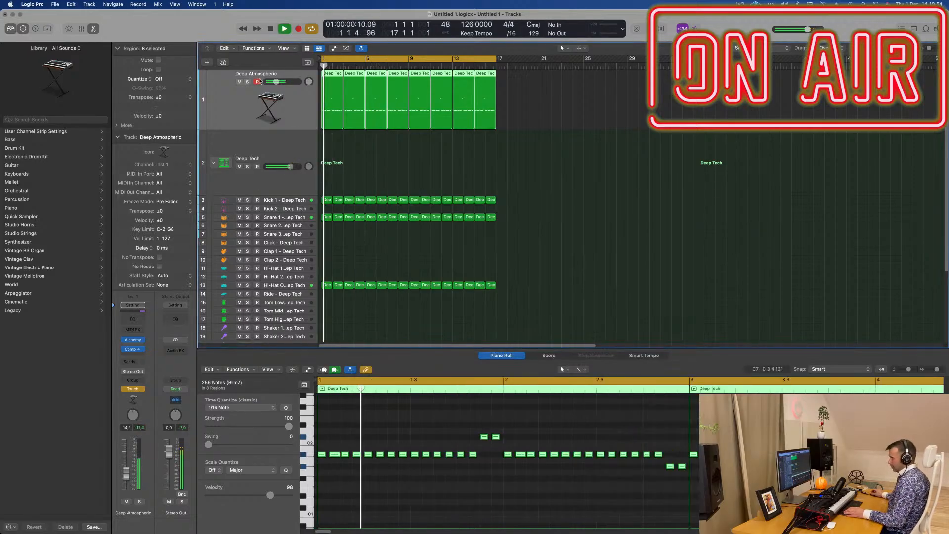
Show automation on the enlarged bass track and display Alchemy's Dist Sweep curve
key(a)
key(ctrl+z)
key(Return)
click(276, 91)
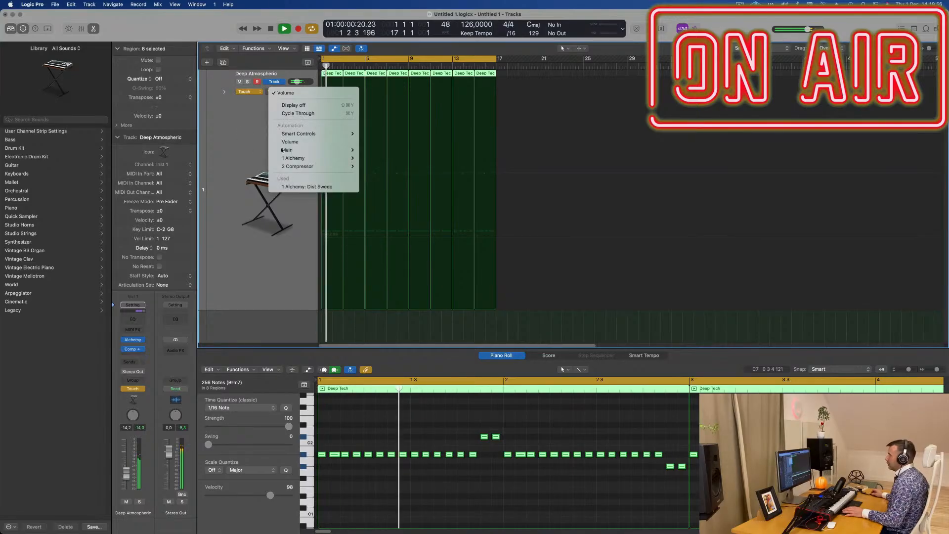
click(383, 202)
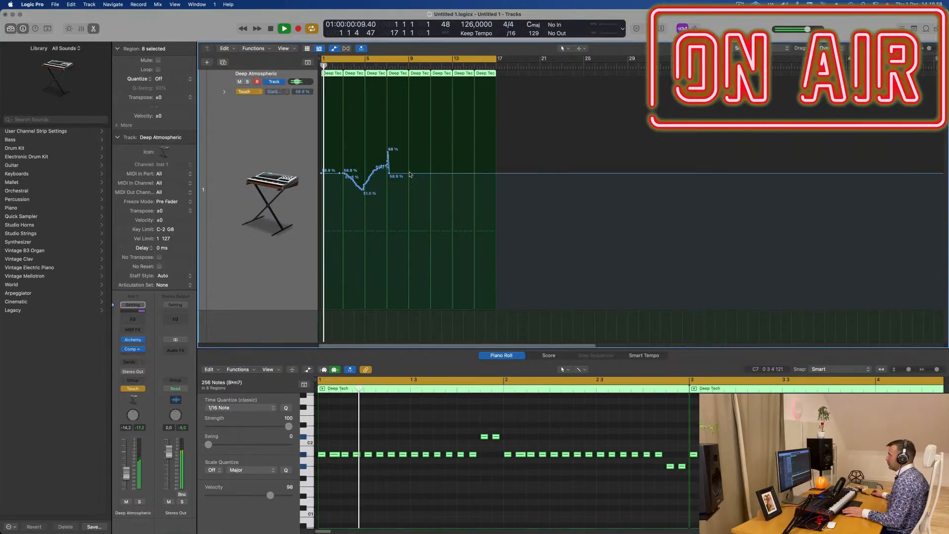
Redraw the Dist Sweep curve with points of about 63.3% at bar 5, 58.4% at bar 9, 65% at bar 13 and 57.6% at bar 17
drag(395, 176, 452, 158)
click(365, 173)
click(408, 163)
click(452, 174)
click(497, 166)
Open Alchemy to check its performance controls while the automation plays, and close it again
click(132, 339)
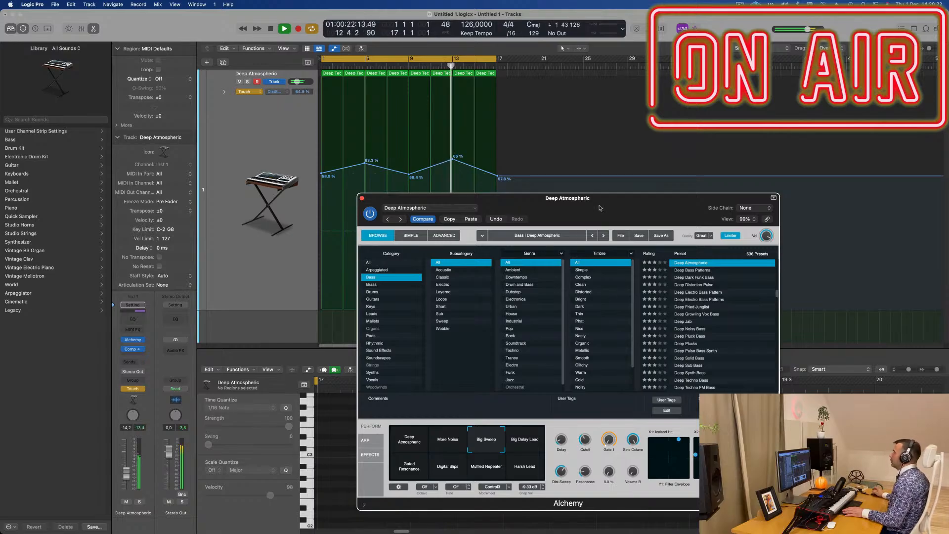
drag(600, 208, 542, 213)
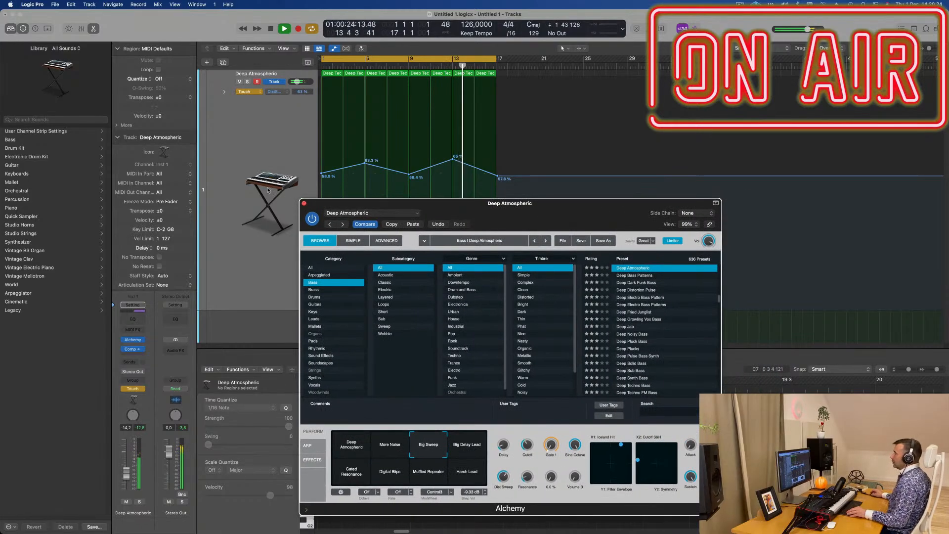
scroll(269, 190, down, 2)
click(305, 203)
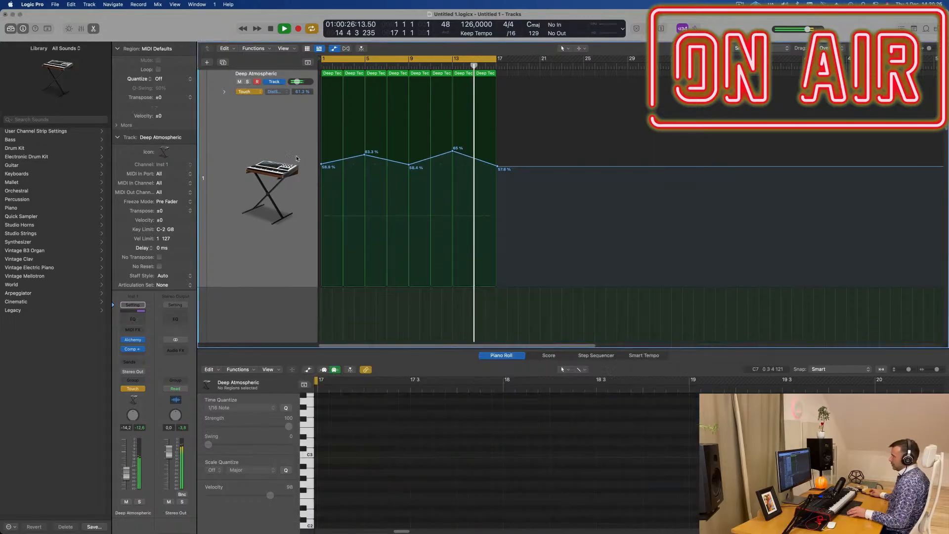
Set the bass track's automation mode to Read and duplicate the track with its Alchemy settings
click(248, 92)
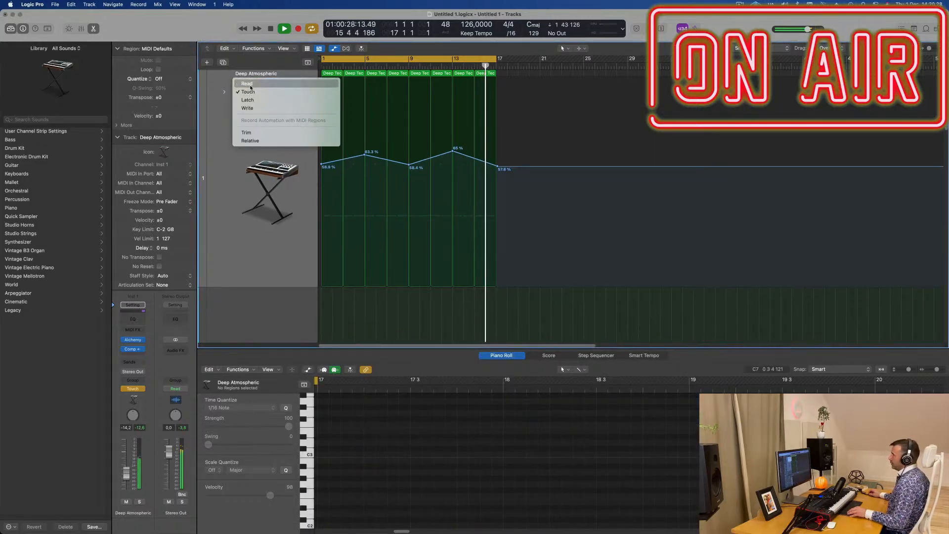
click(245, 83)
click(234, 143)
scroll(234, 142, down, 5)
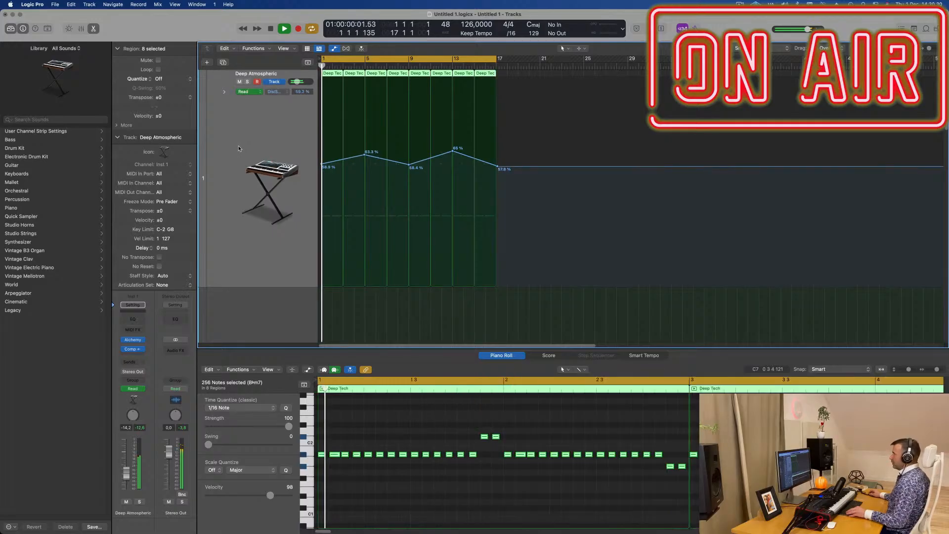
click(220, 62)
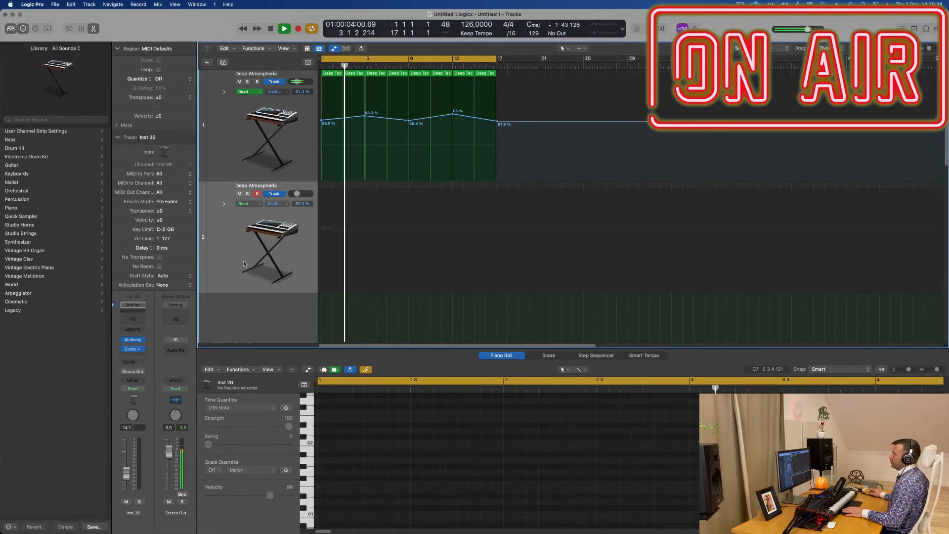
Load the Brass preset Vintage Brassy Sweep in Alchemy on the duplicated track and set the track's volume to -2.7 dB
click(134, 340)
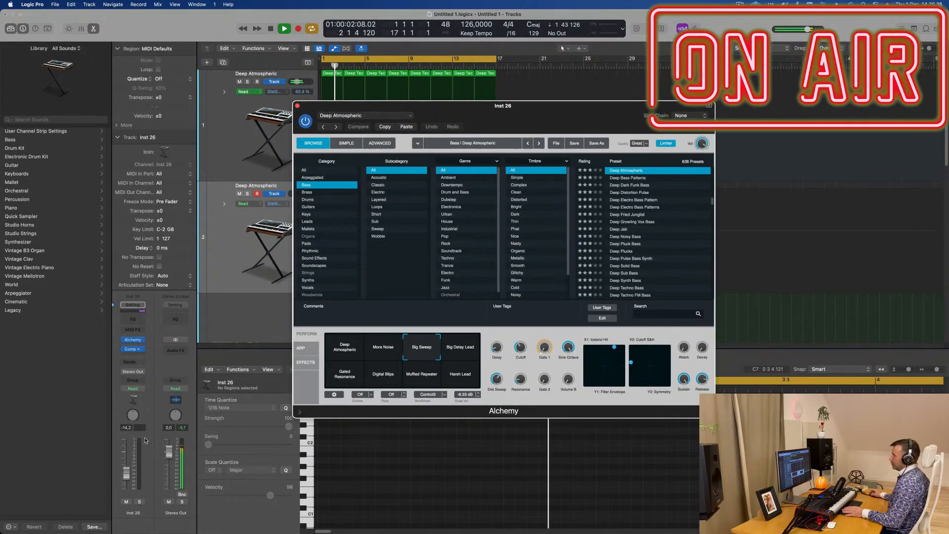
click(307, 192)
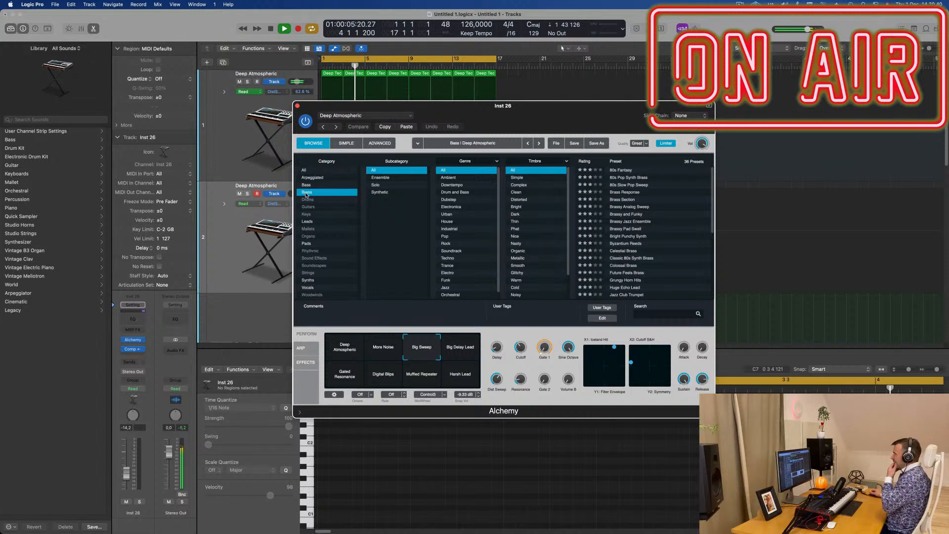
scroll(677, 228, down, 5)
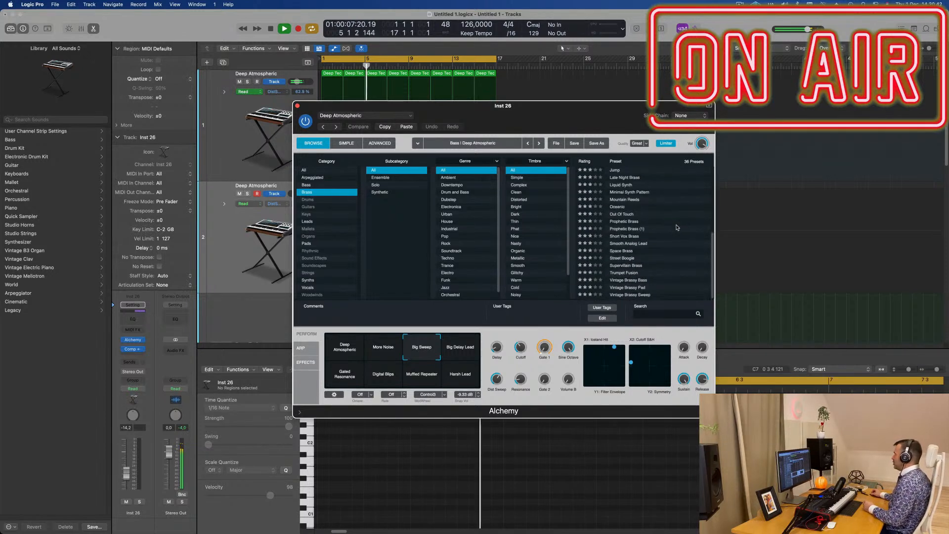
click(631, 295)
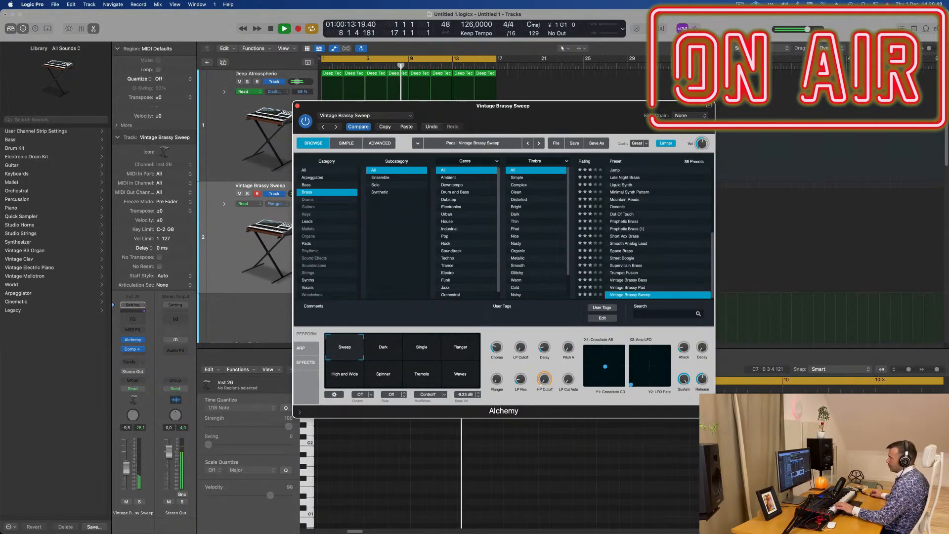
click(126, 468)
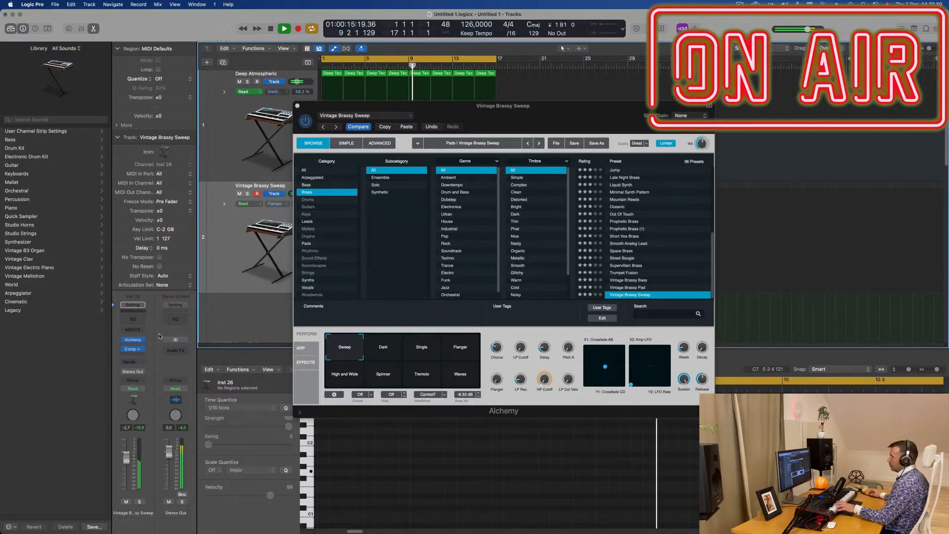
Try Alchemy's Vintage Brassy Pad preset, and load Vintage Brassy Bass with its Short Lead performance snapshot
click(634, 288)
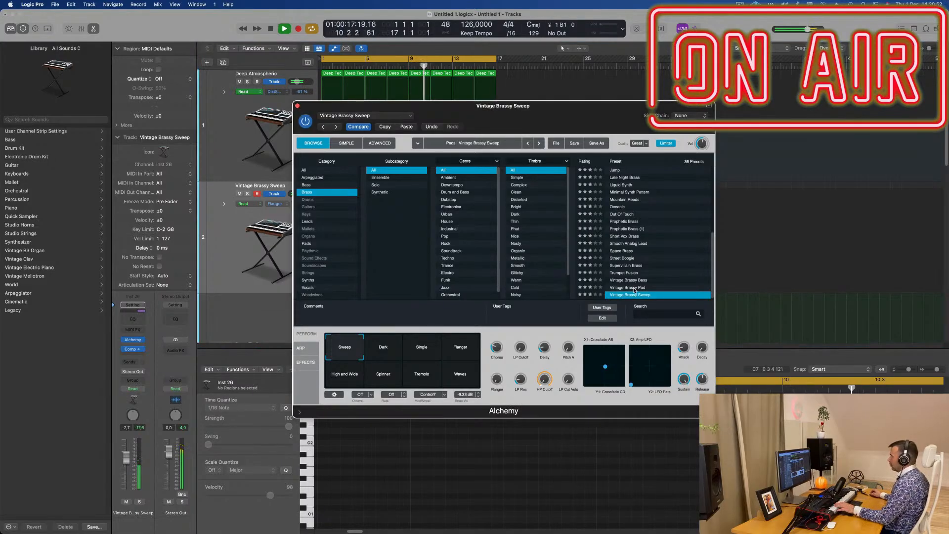
click(635, 290)
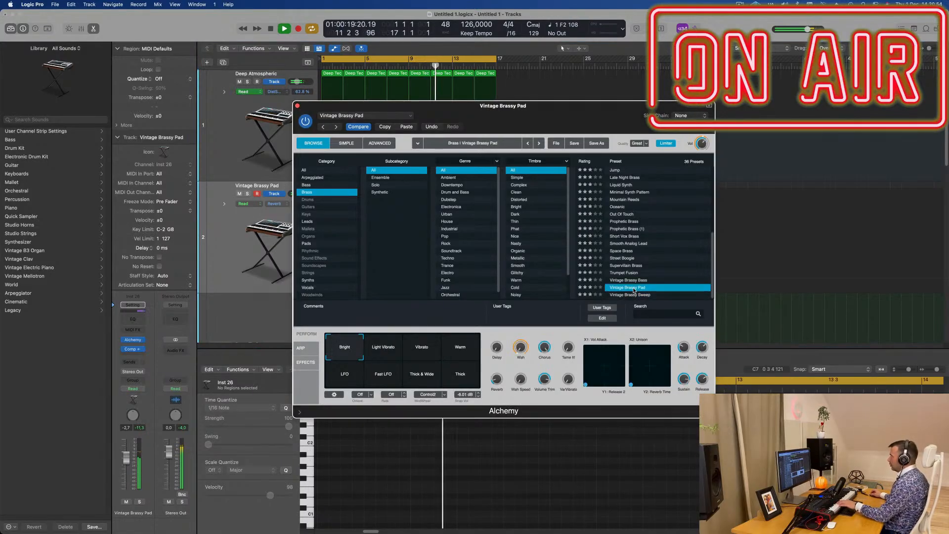
click(629, 281)
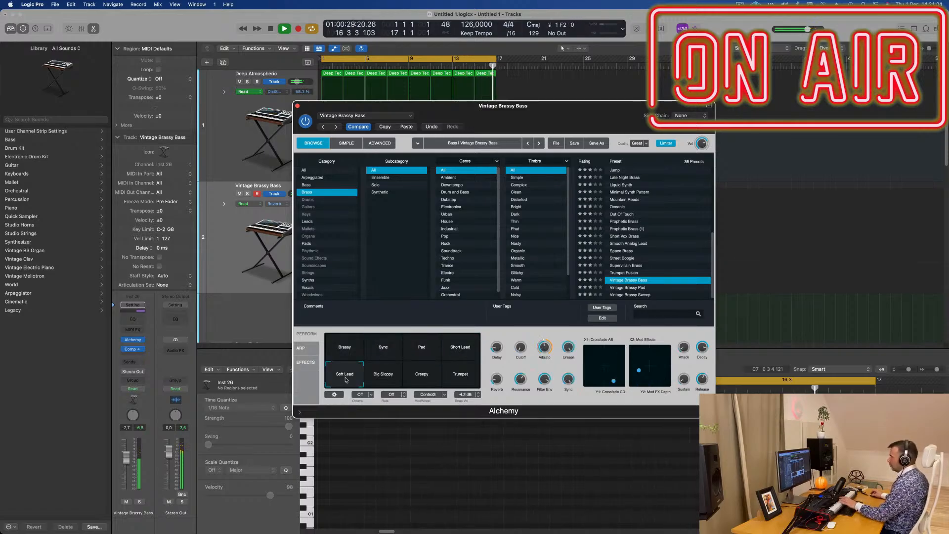
click(468, 349)
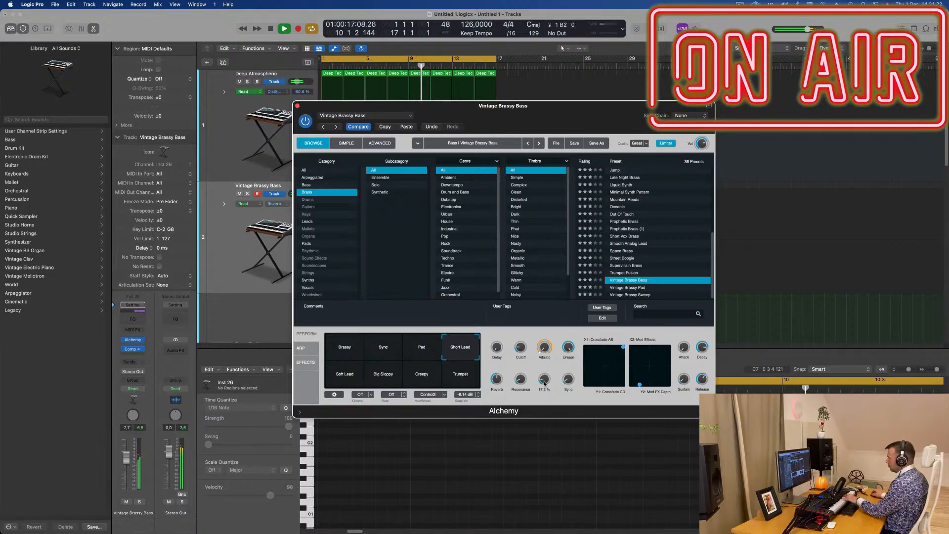
Duplicate the Vintage Brassy Bass track with its settings and reselect the original on track 2
drag(549, 106, 705, 126)
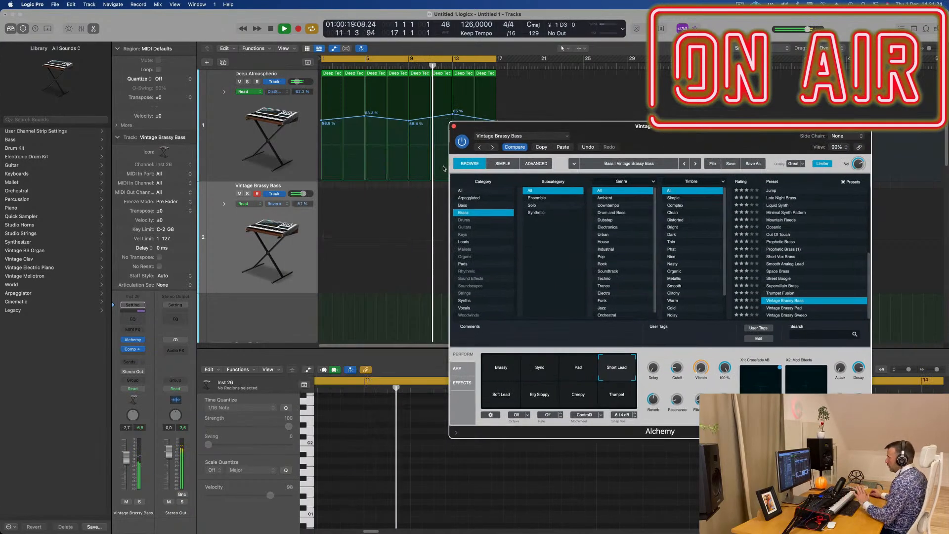
click(223, 62)
click(227, 186)
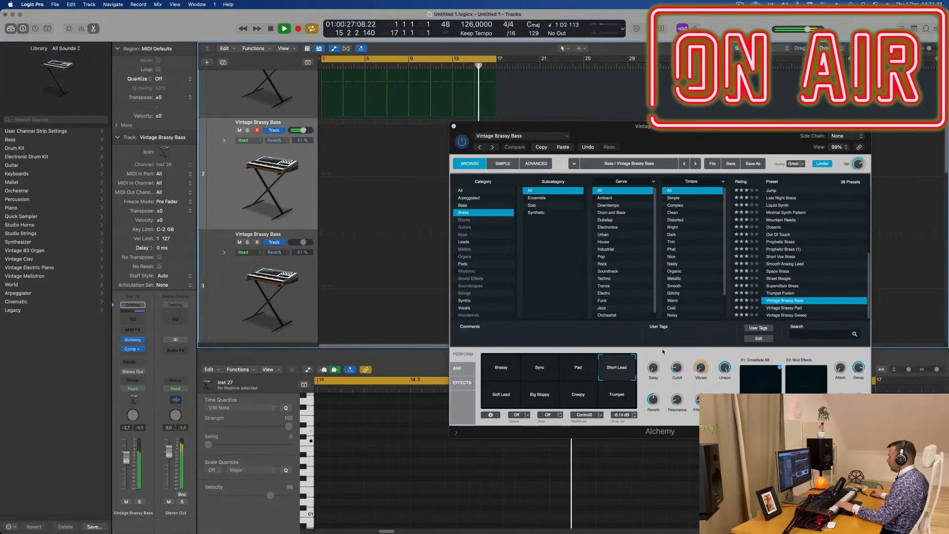
Audition Trumpet Fusion, Supervillain Brass with Breath Ticking Pad, Vintage Brassy Bass, Street Boogie and Space Brass on track 2
click(787, 293)
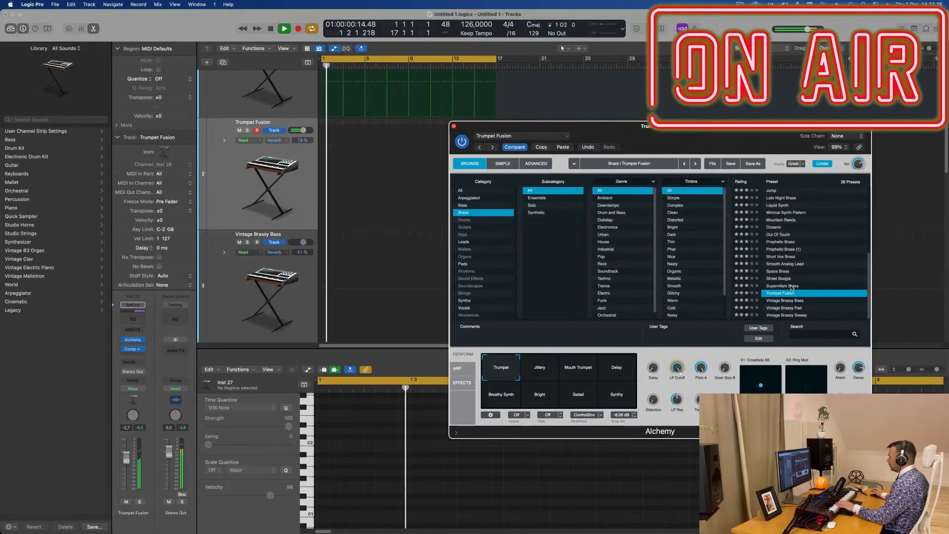
click(791, 286)
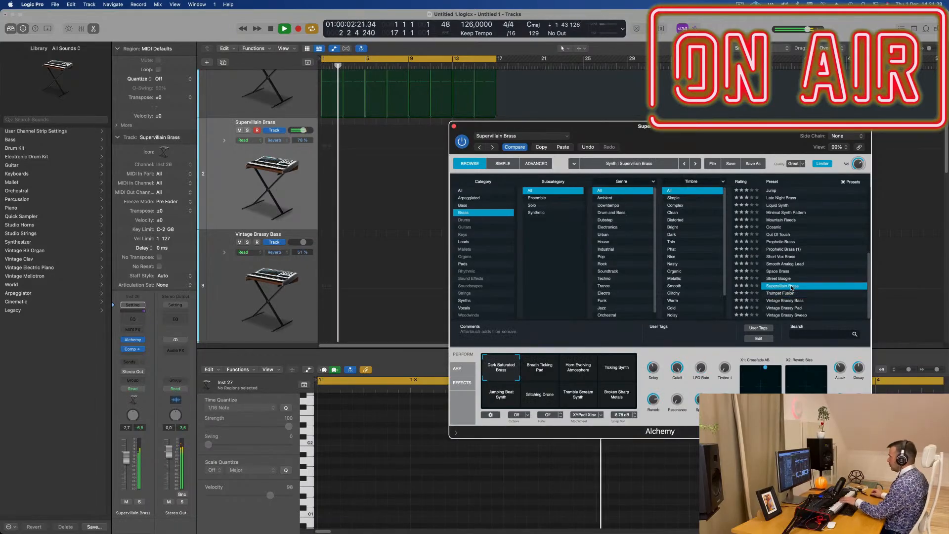
click(541, 372)
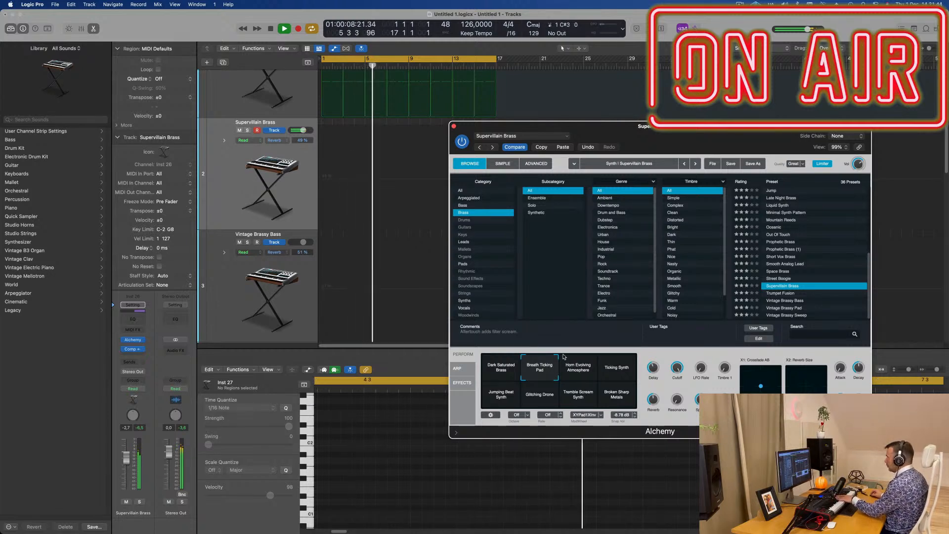
click(785, 300)
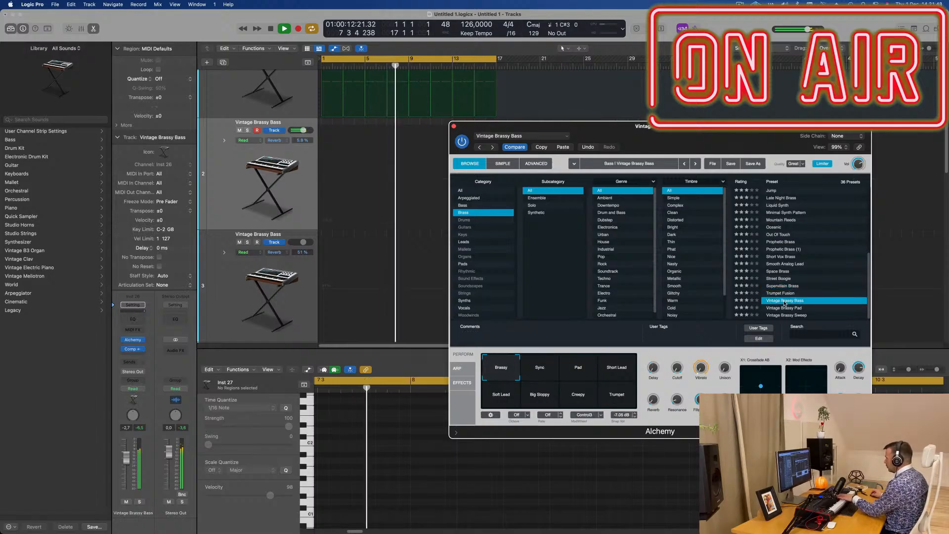
click(785, 279)
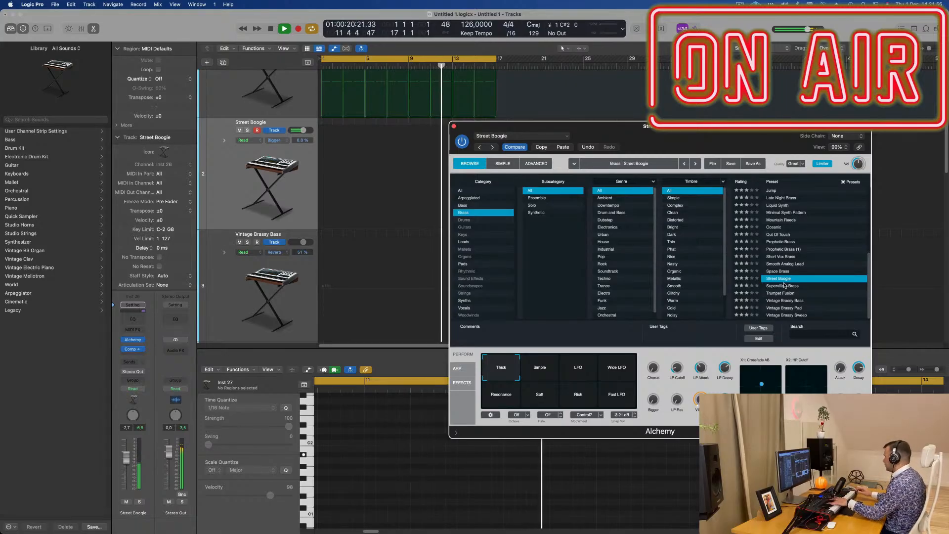
click(774, 271)
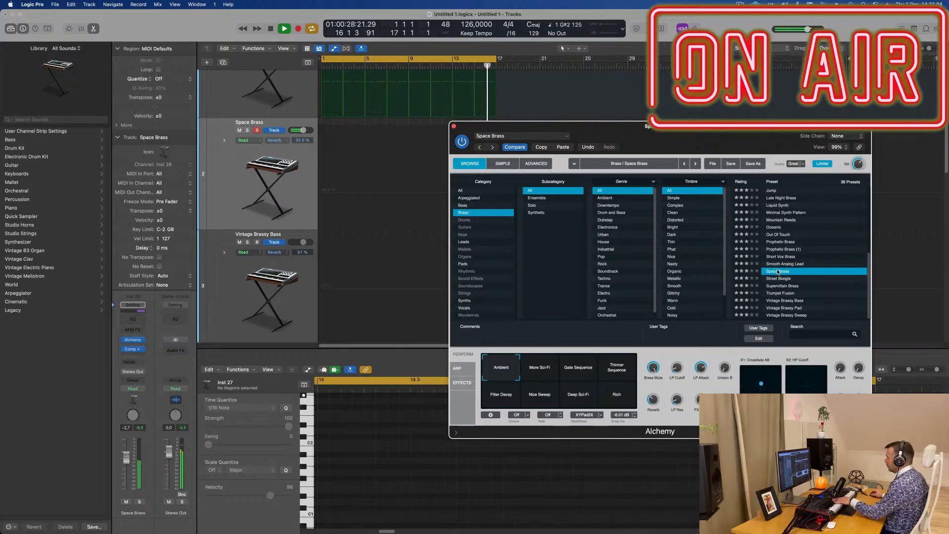
Load the Smooth Analog Lead preset, try its snapshots and choose Bright Brass, and set the track's volume to -7.2 dB
click(799, 263)
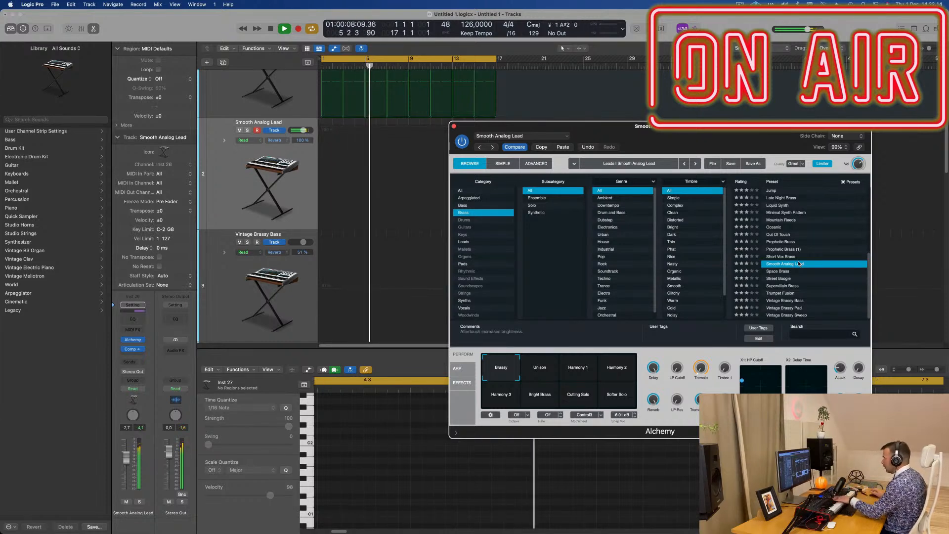
click(544, 367)
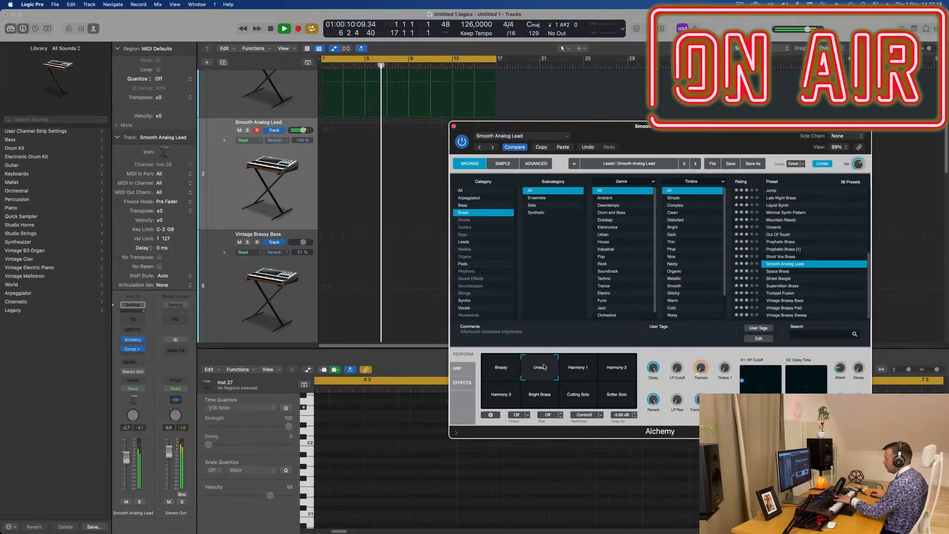
click(577, 369)
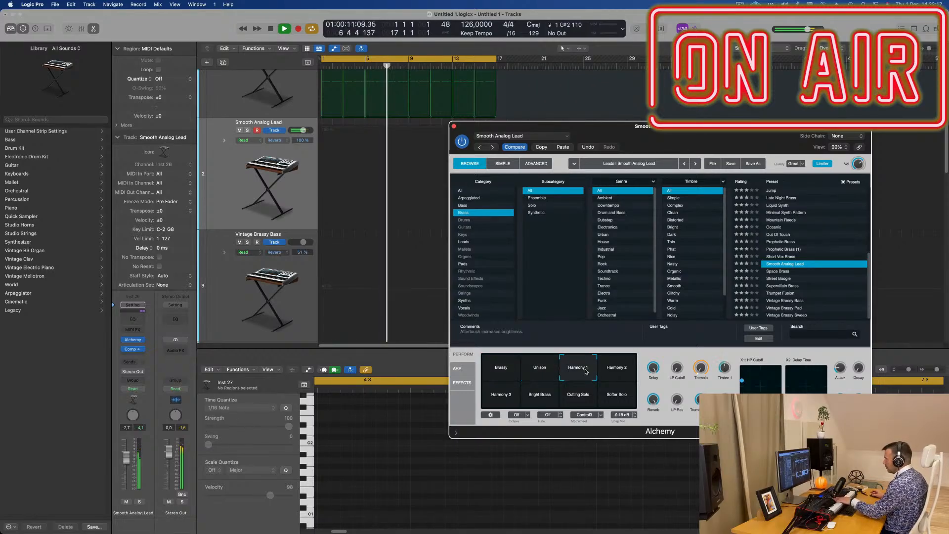
click(612, 374)
click(512, 399)
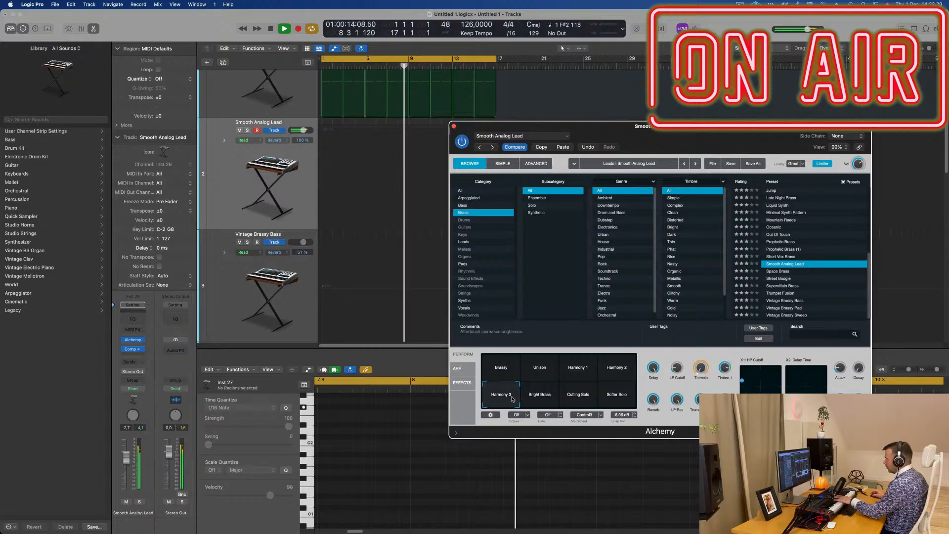
click(538, 399)
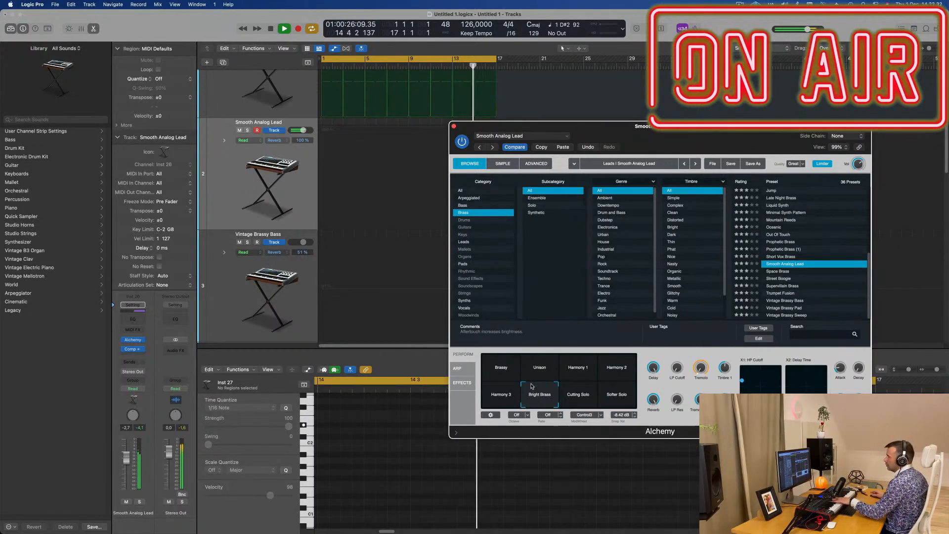
drag(127, 466, 129, 470)
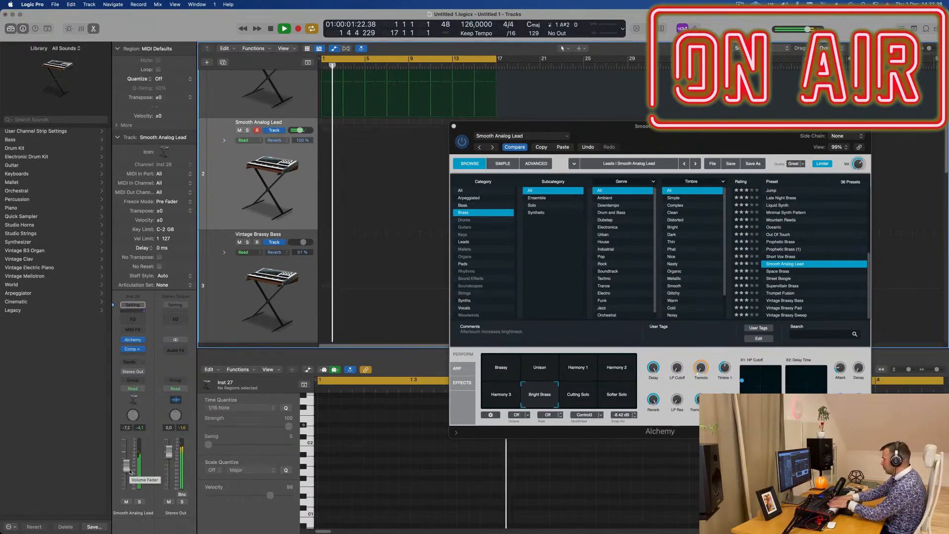
Record a lead part on the Smooth Analog Lead track over the 16-bar cycle and play it back
key(r)
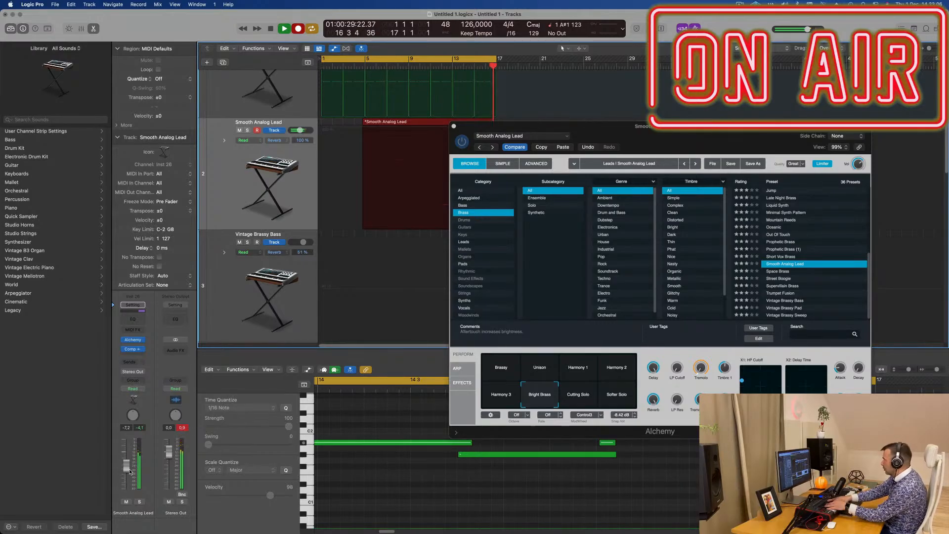
key(space)
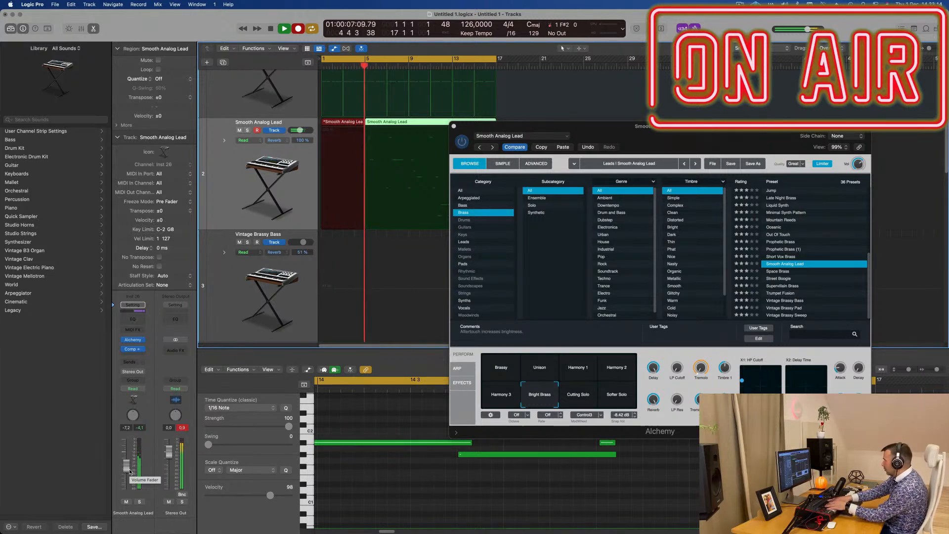
key(space)
key(space)
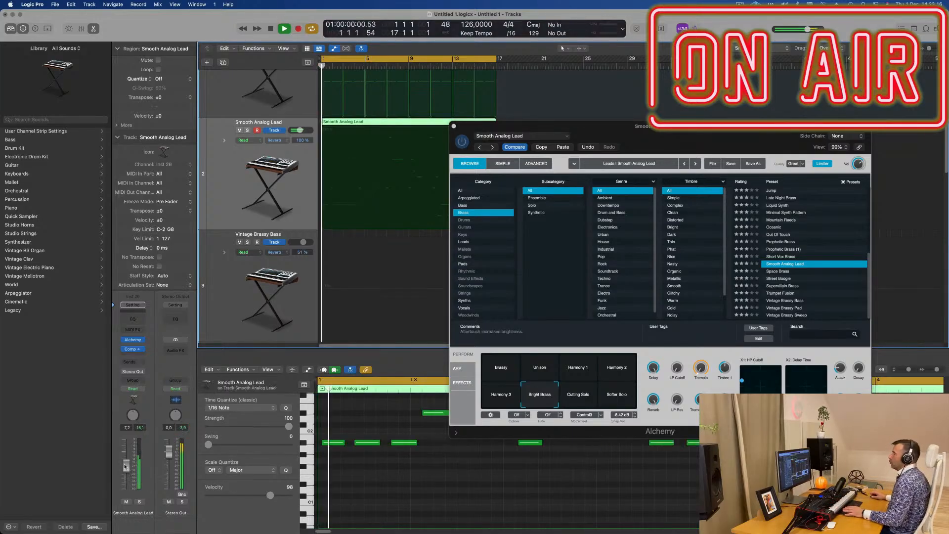
Review the recorded lead notes, and split the Smooth Analog Lead region at bar 3 with the Split option for crossing notes
drag(544, 126, 742, 79)
scroll(500, 511, left, 5)
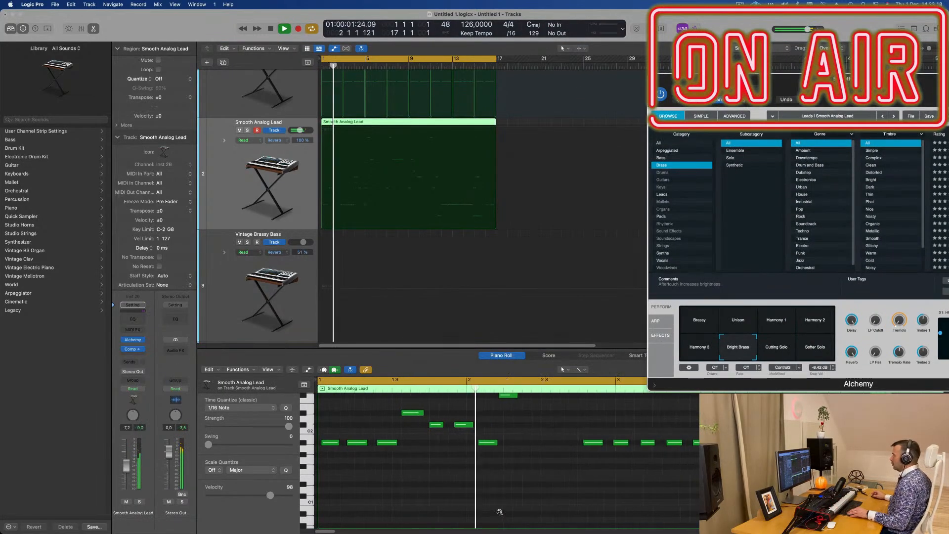
scroll(531, 495, up, 2)
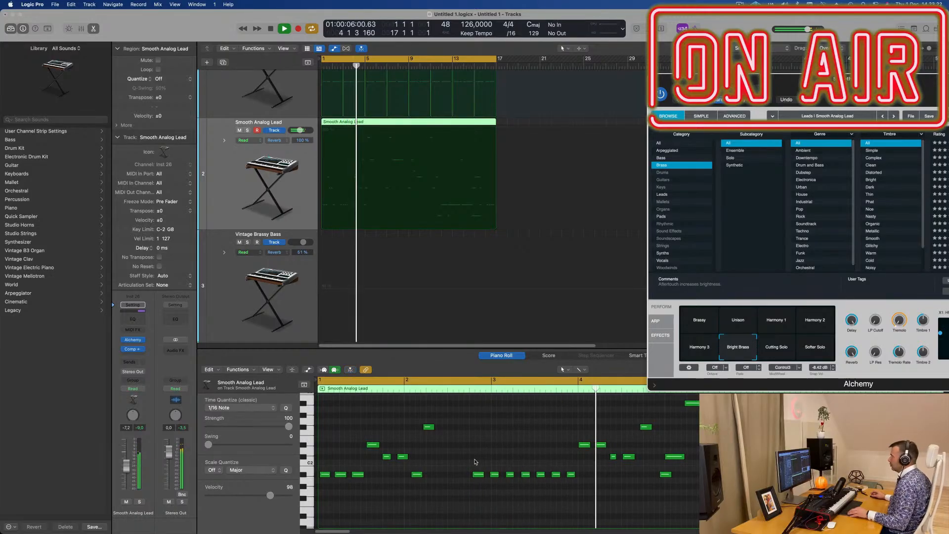
scroll(474, 462, left, 1)
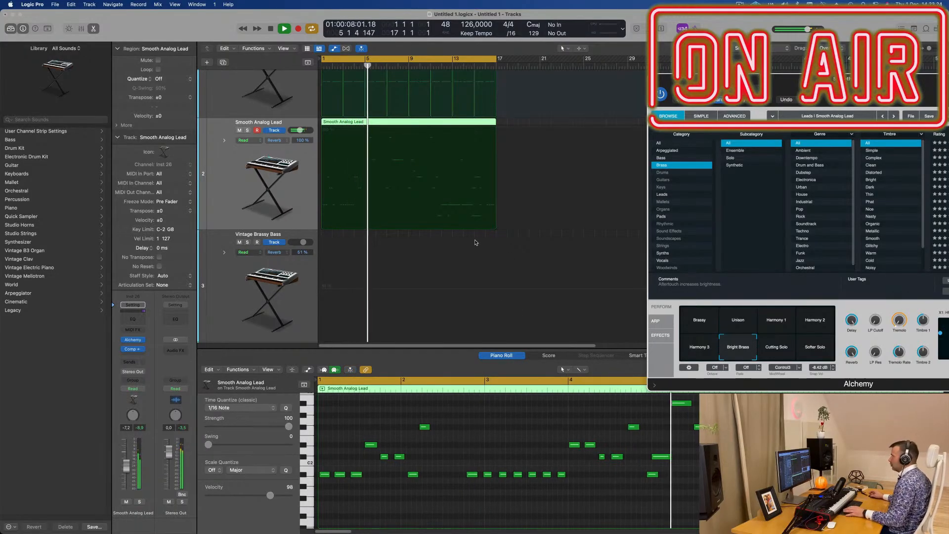
key(Return)
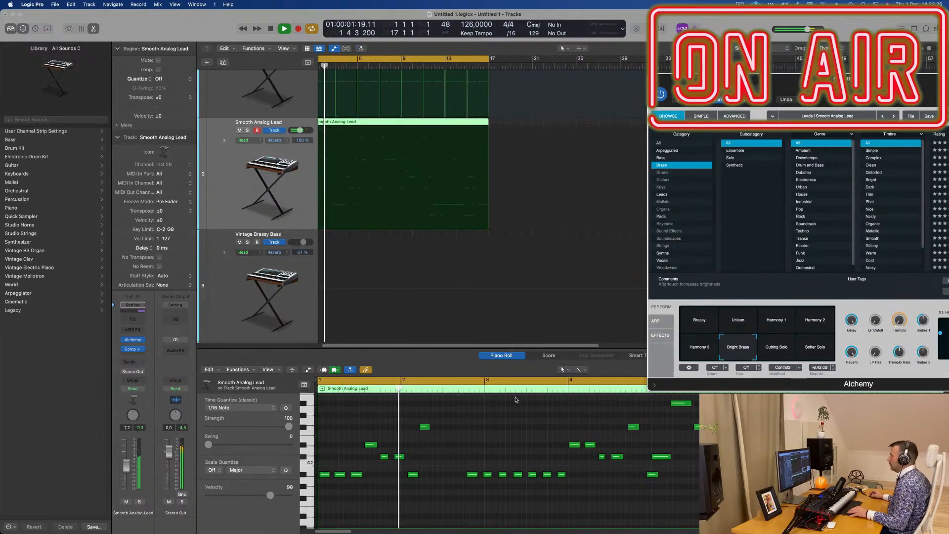
key(super+Right)
key(super+Right)
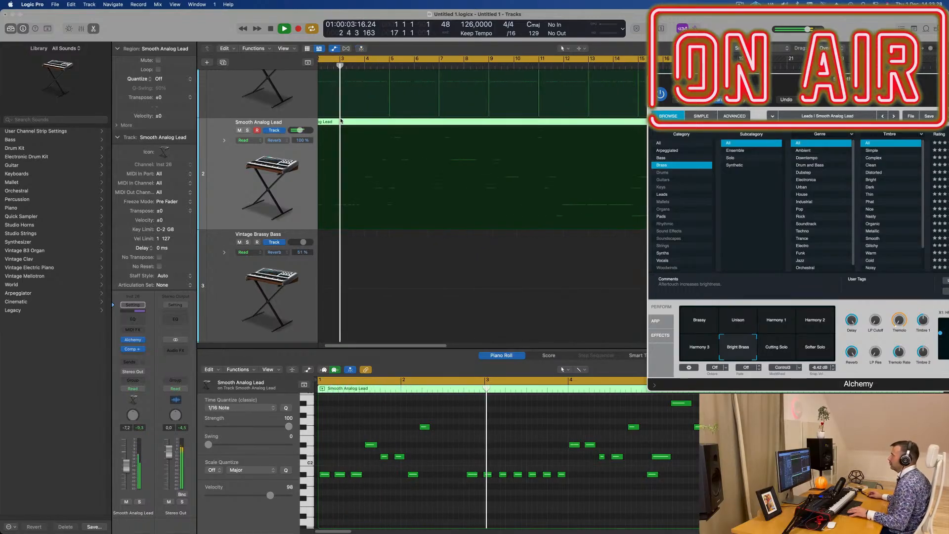
super+double_click(339, 120)
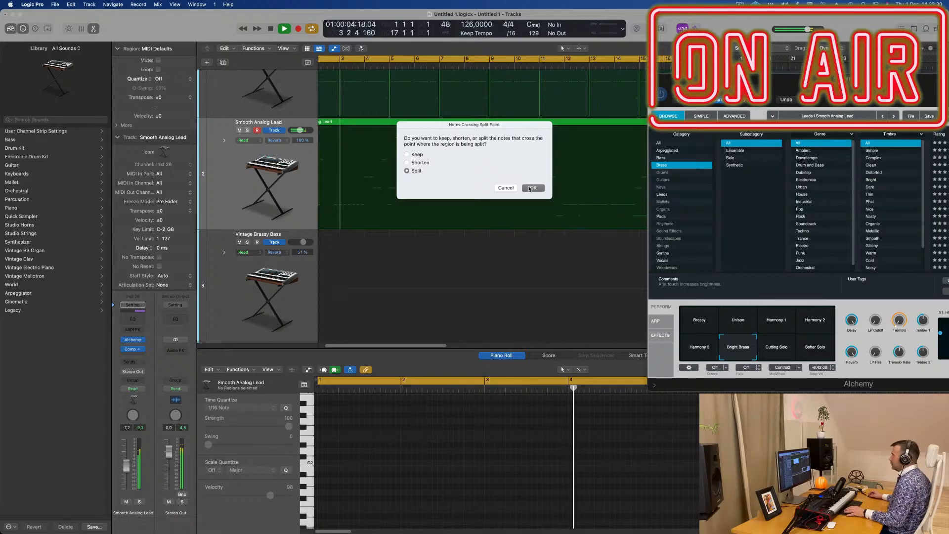
key(Return)
key(space)
Delete the short Smooth Analog Lead region covering bars 1 and 2
key(z)
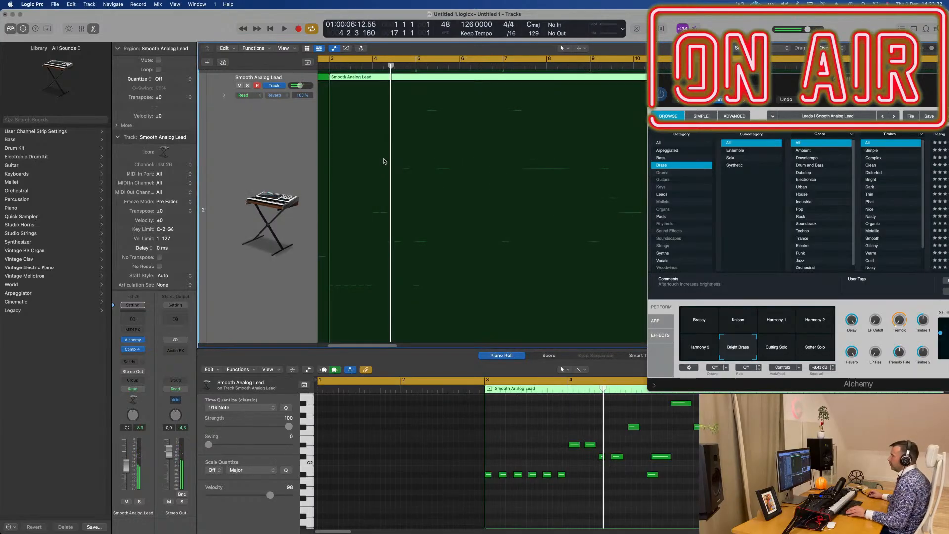
key(z)
key(super+Left)
key(super+Left)
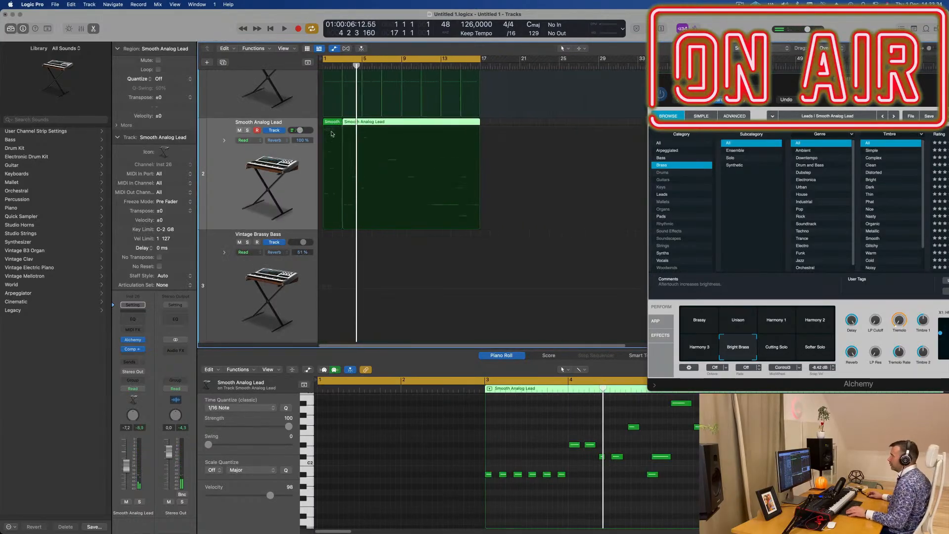
click(334, 125)
key(Delete)
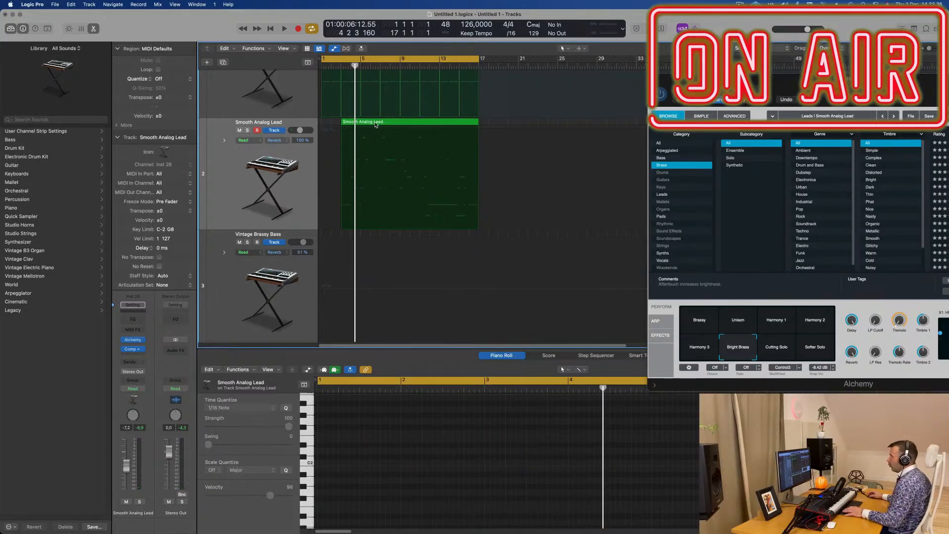
Move the Smooth Analog Lead region to bar 1 and quantize all its notes to 1/16 Note
drag(376, 124, 355, 125)
key(space)
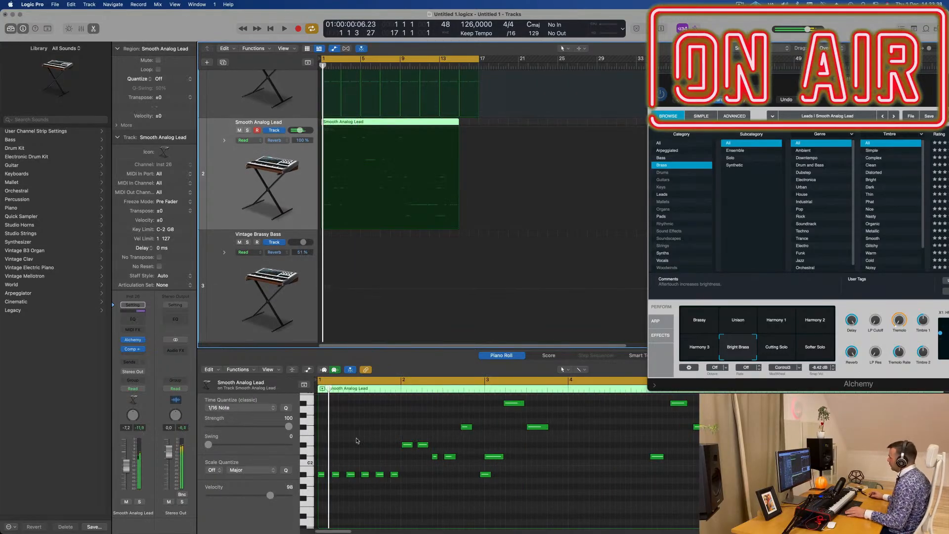
key(super+a)
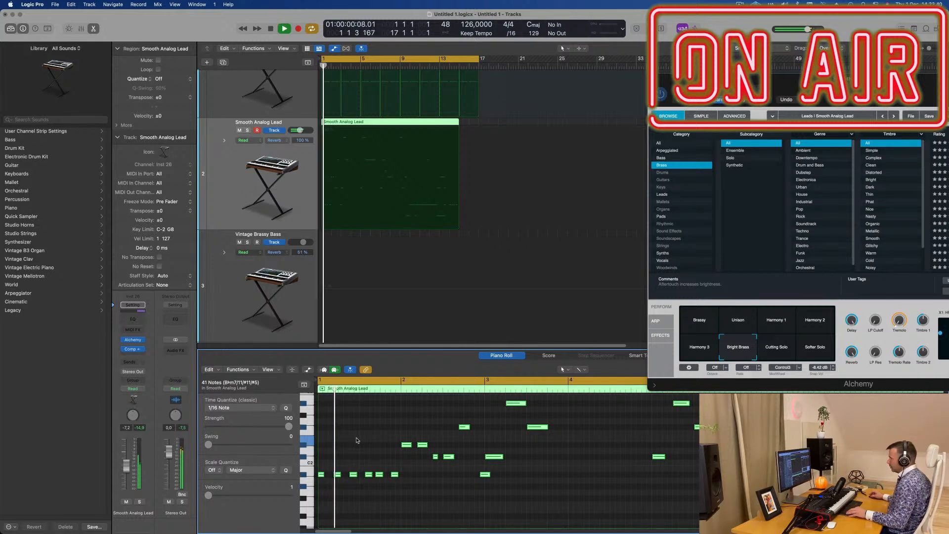
scroll(361, 440, up, 2)
scroll(363, 440, down, 2)
scroll(361, 439, up, 3)
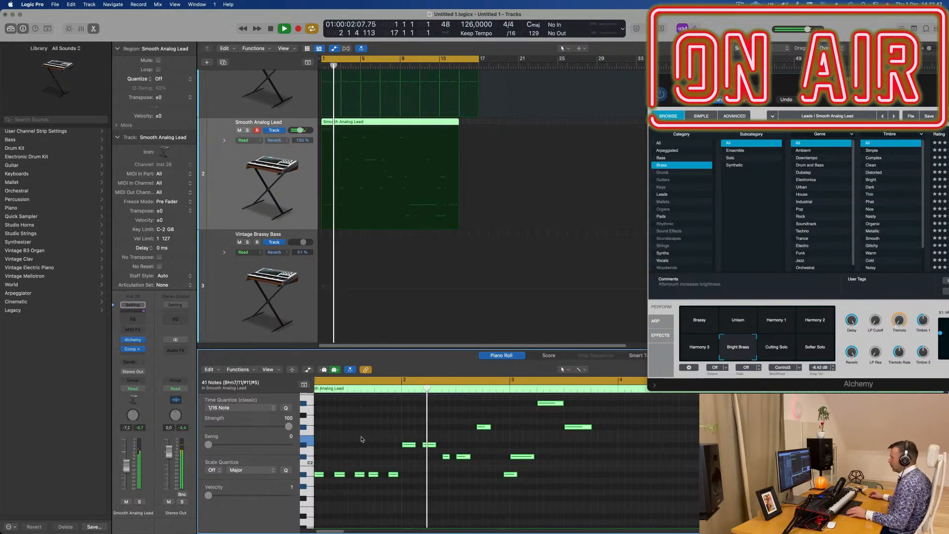
key(Return)
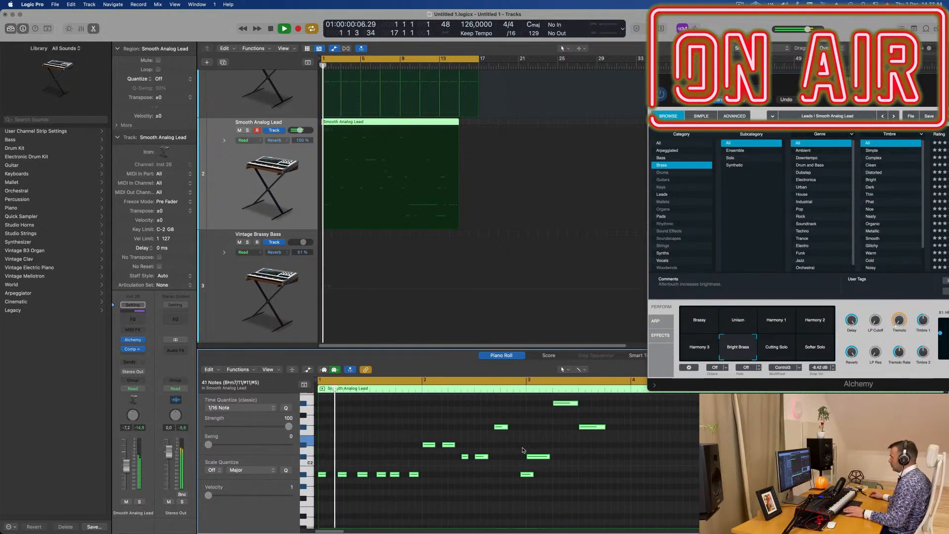
Delete the three notes following the first note of bar 3, and lengthen that first note to bar 5
click(540, 456)
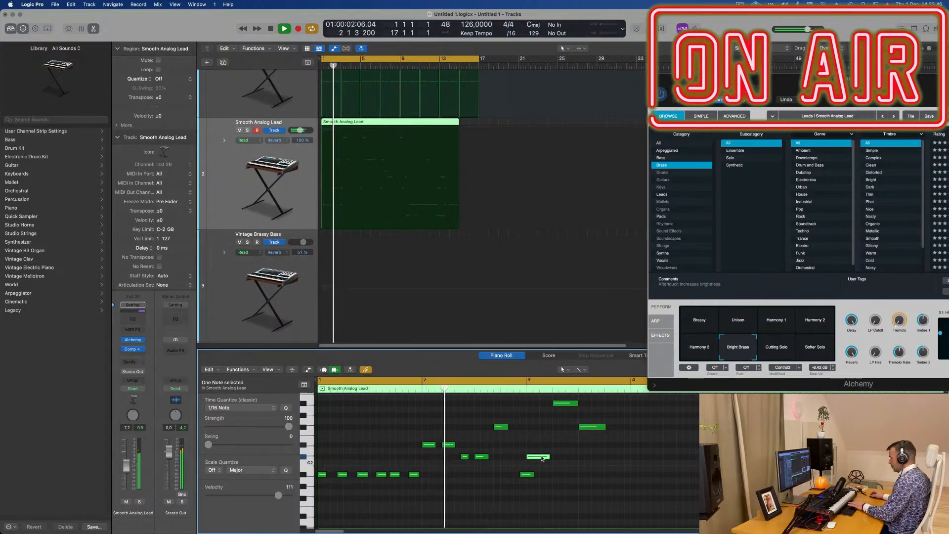
key(space)
scroll(537, 437, down, 2)
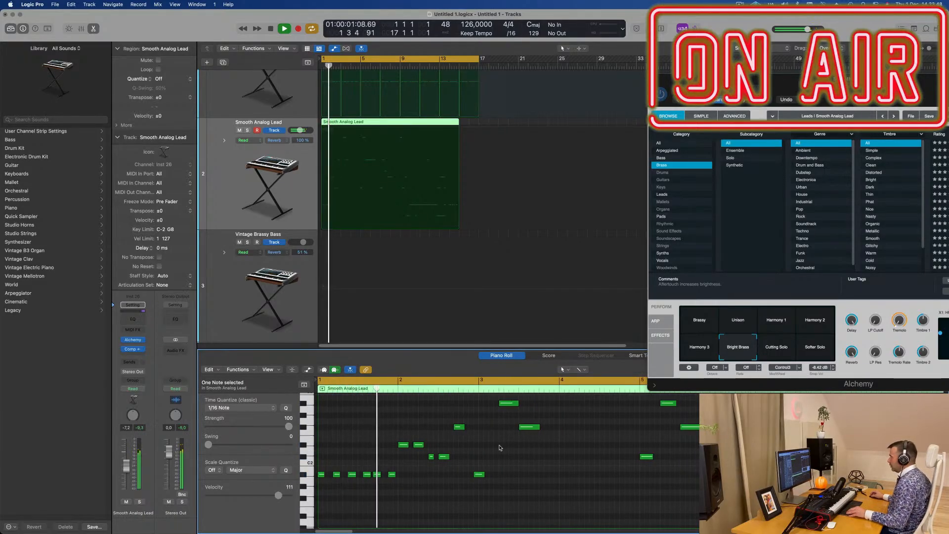
drag(501, 448, 532, 405)
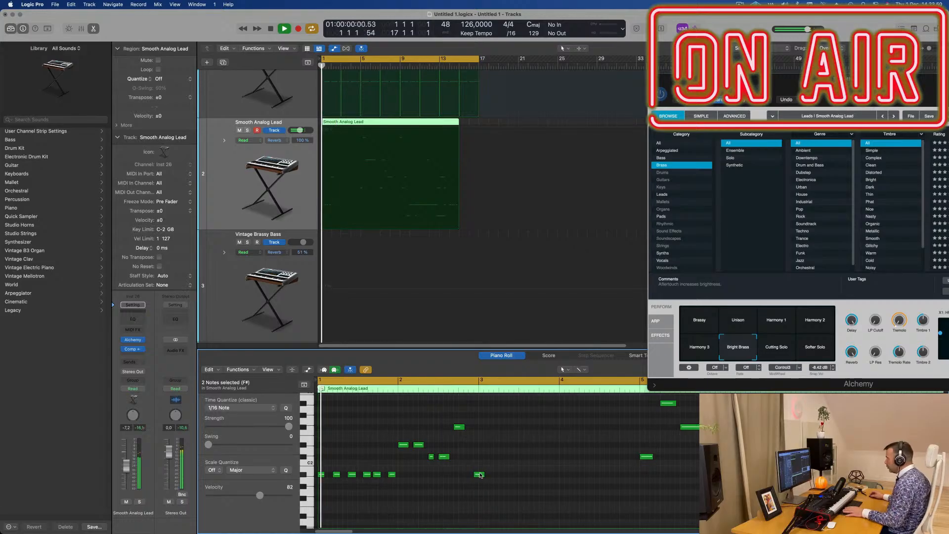
drag(484, 476, 641, 479)
key(super+Left)
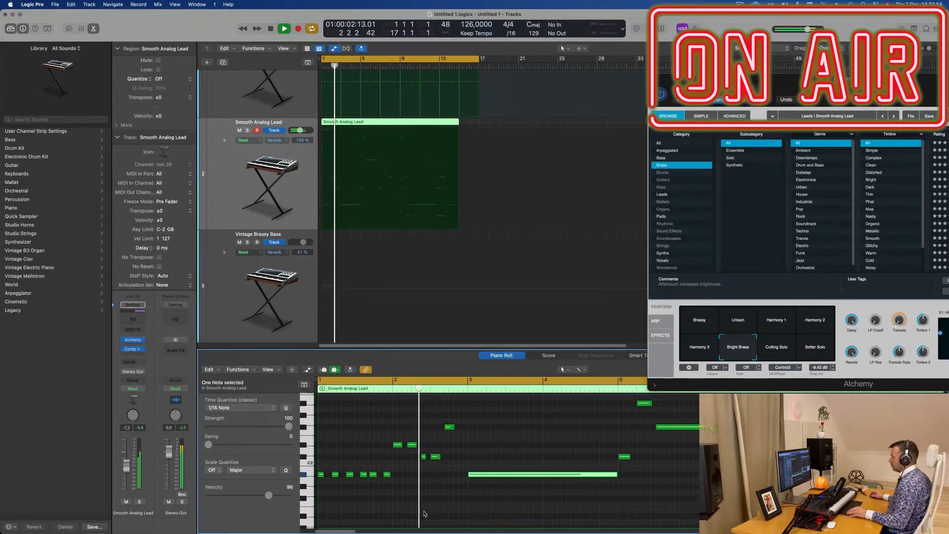
scroll(424, 514, down, 1)
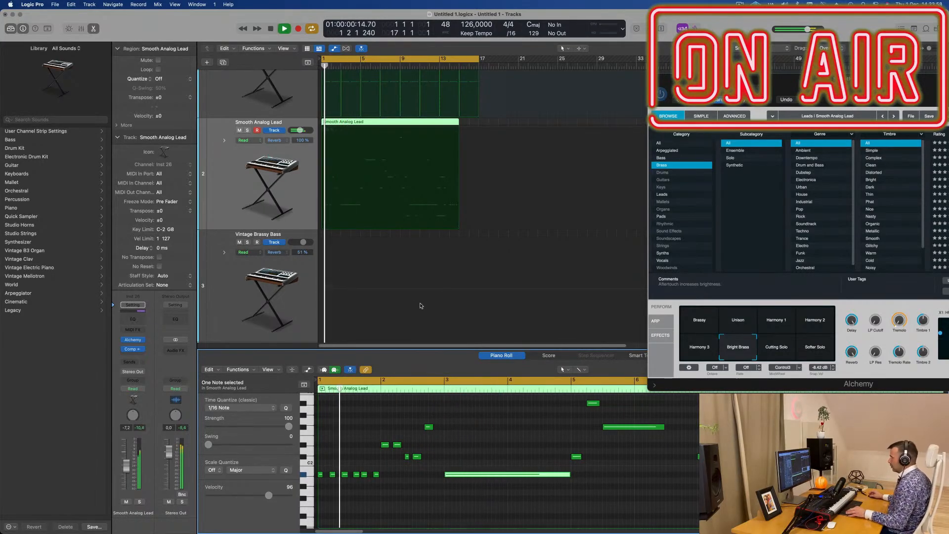
Duplicate the Smooth Analog Lead track with its Alchemy settings
scroll(398, 300, down, 1)
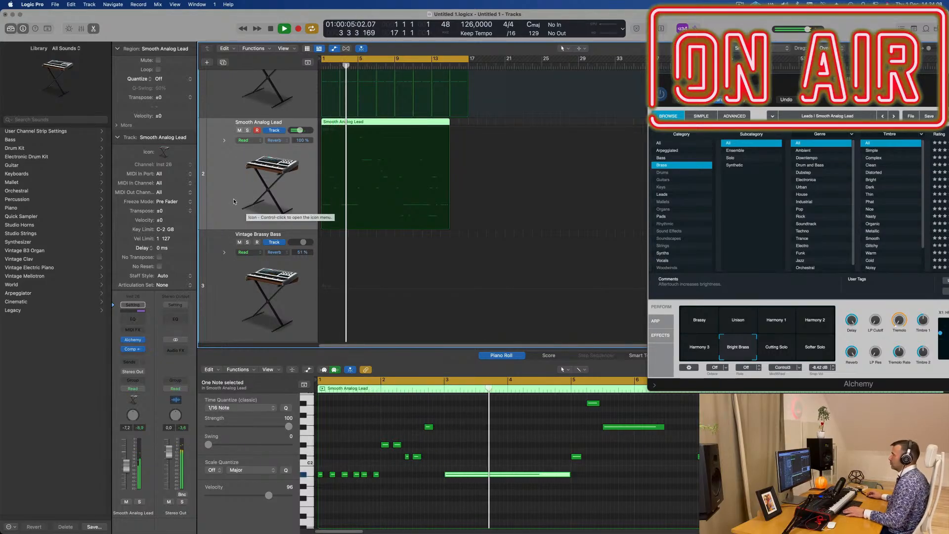
key(Return)
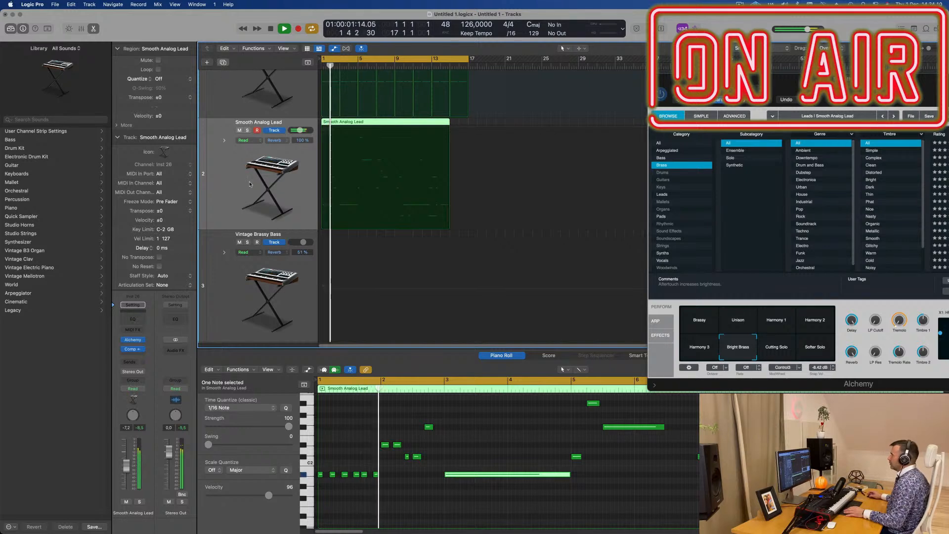
key(super+d)
key(Return)
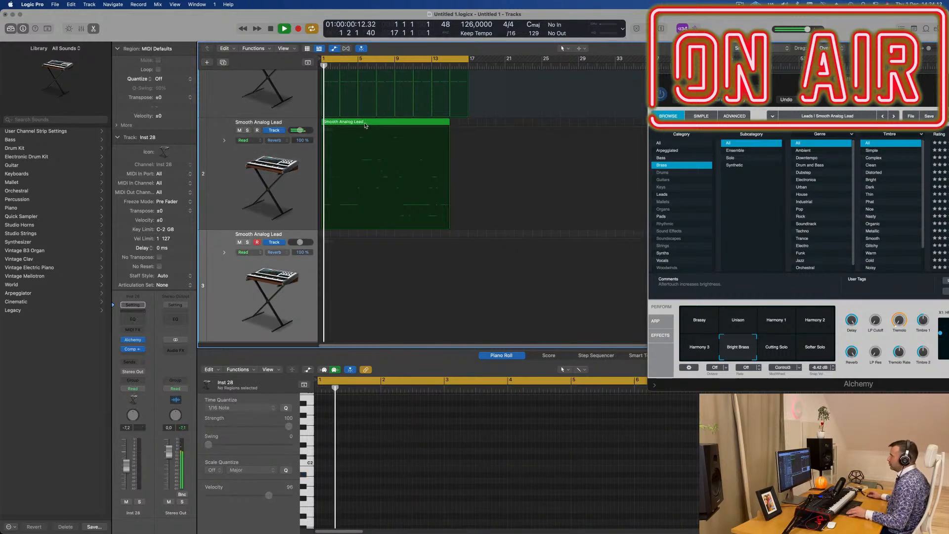
Copy the Smooth Analog Lead region to bar 1 of the duplicated track and compare both tracks during playback
drag(365, 125, 359, 239)
key(space)
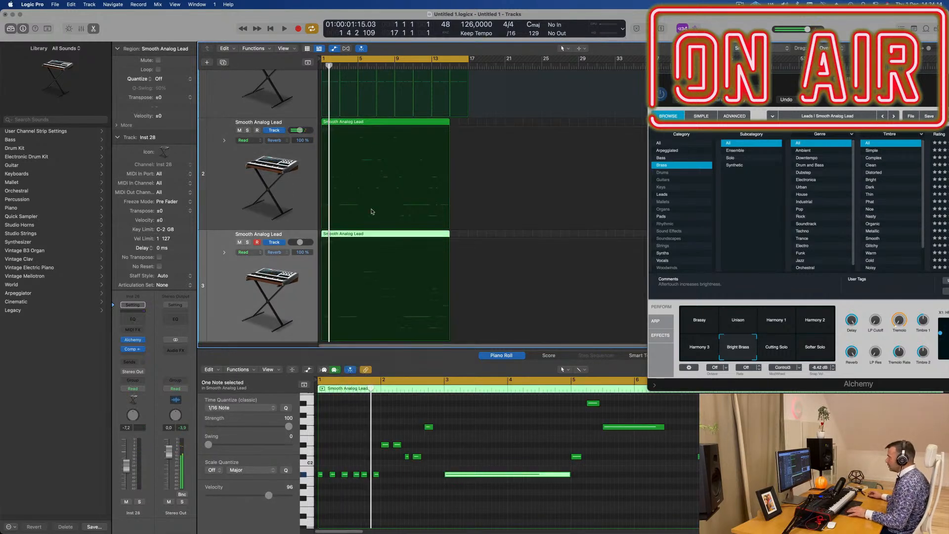
key(Return)
key(space)
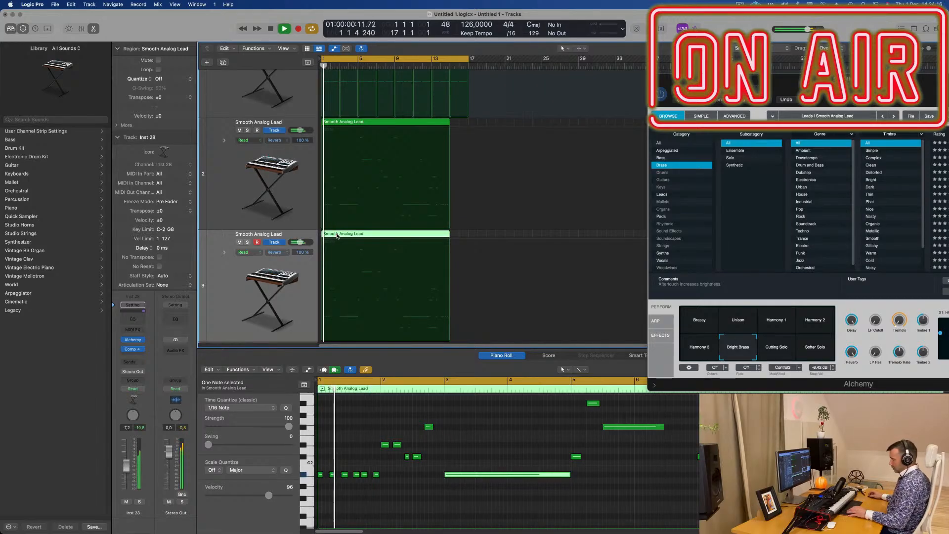
key(space)
key(Up)
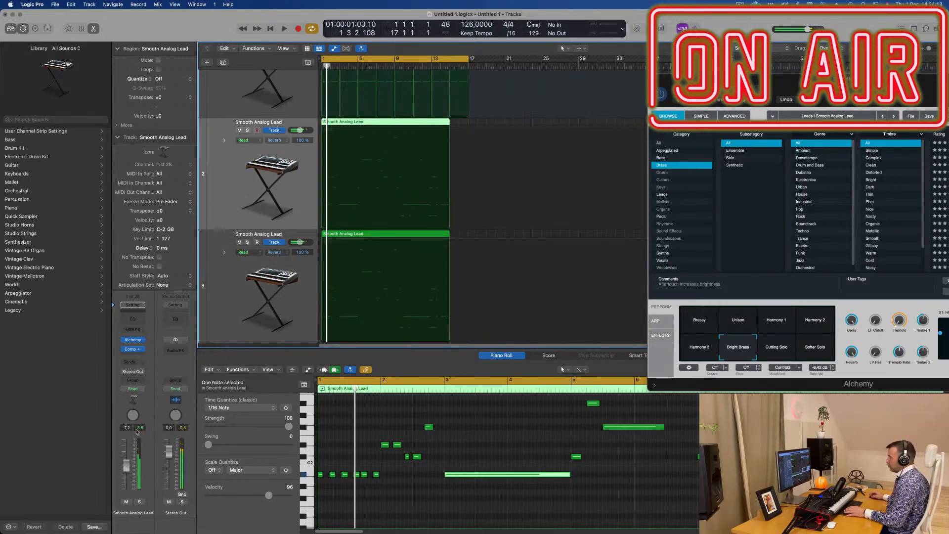
key(Return)
key(space)
click(258, 297)
key(space)
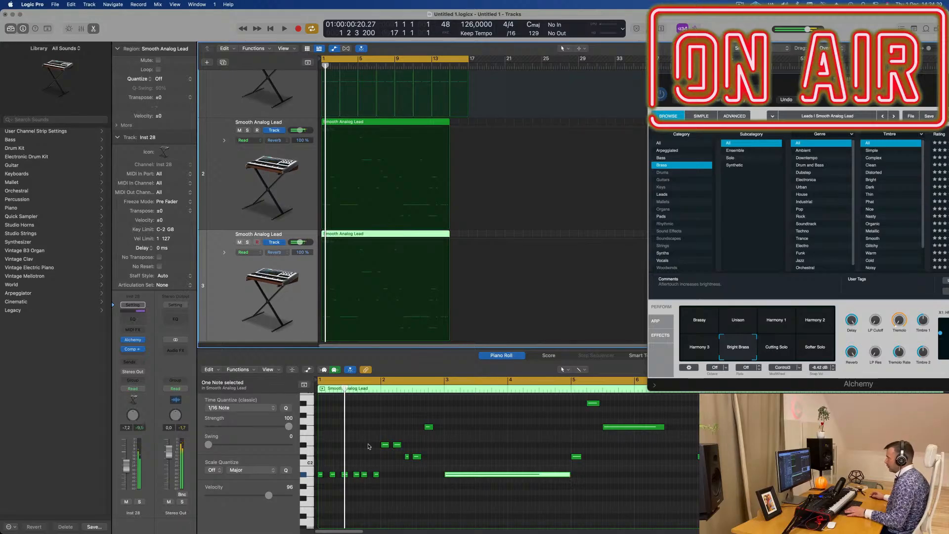
Delete the notes of bars 1 and 2 in the copied region and move the long bar 3 note to bar 1
drag(439, 423, 318, 520)
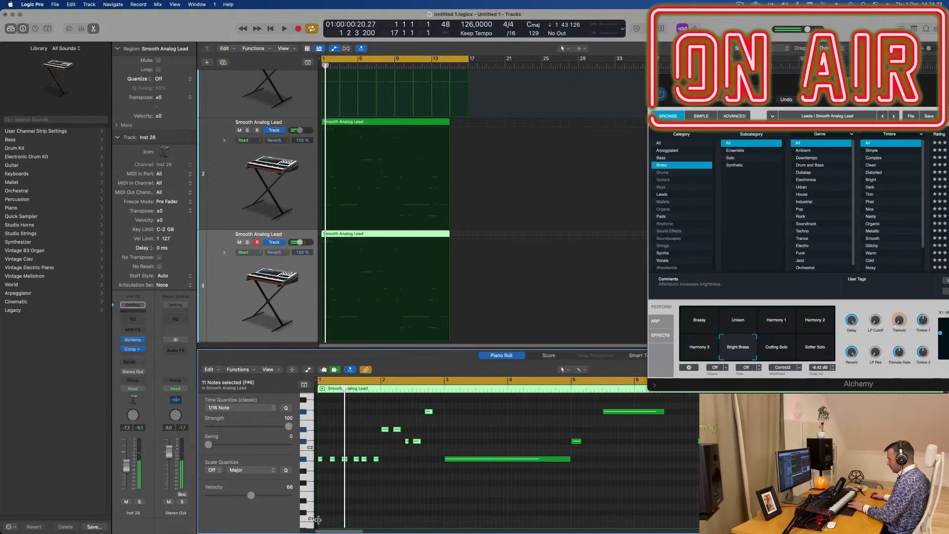
drag(466, 460, 337, 462)
key(space)
scroll(407, 251, left, 3)
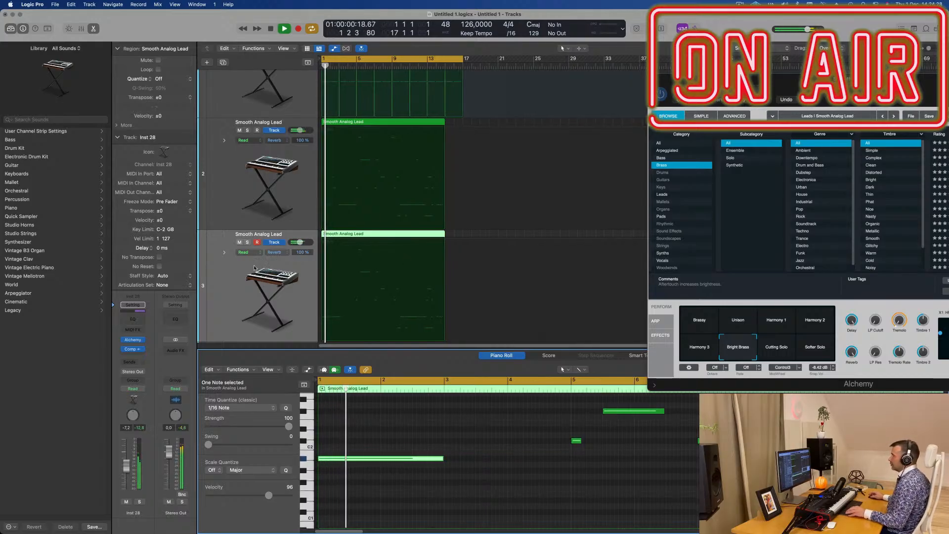
Split the copied region on the duplicated track at bar 3 and delete the part after the split
scroll(227, 269, up, 1)
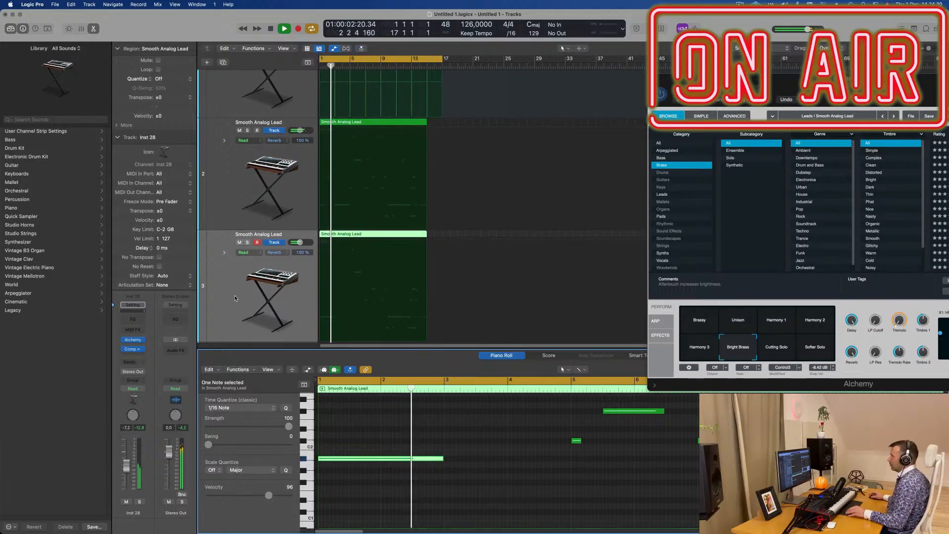
key(Return)
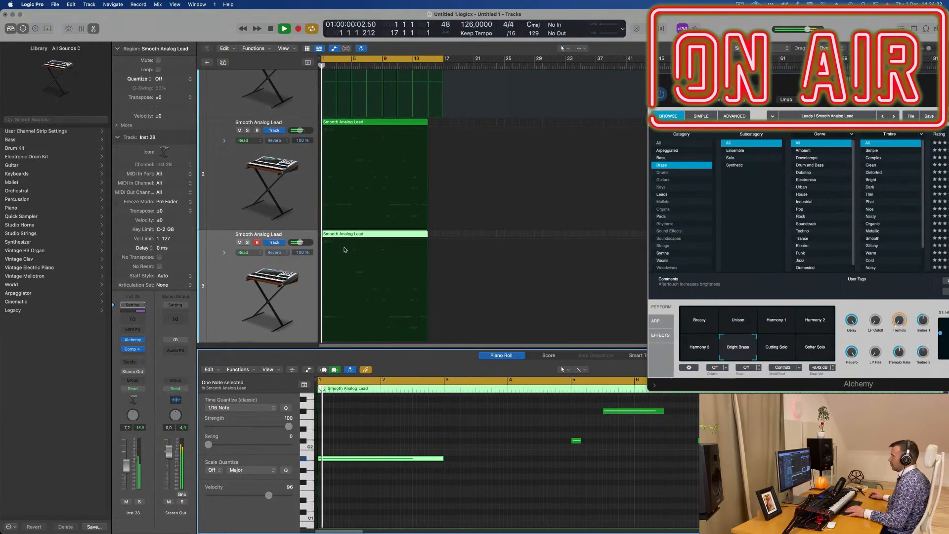
scroll(350, 245, up, 5)
scroll(378, 241, up, 2)
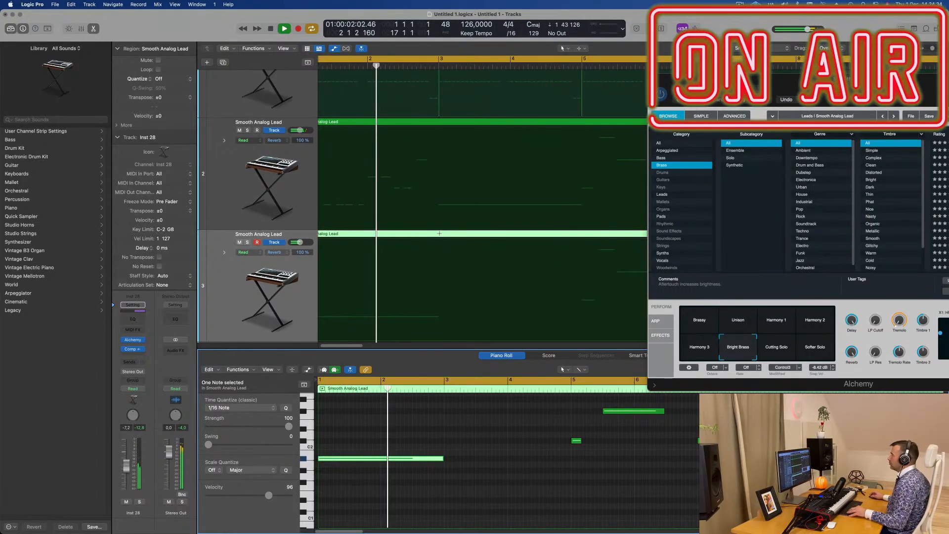
super+double_click(439, 234)
key(Delete)
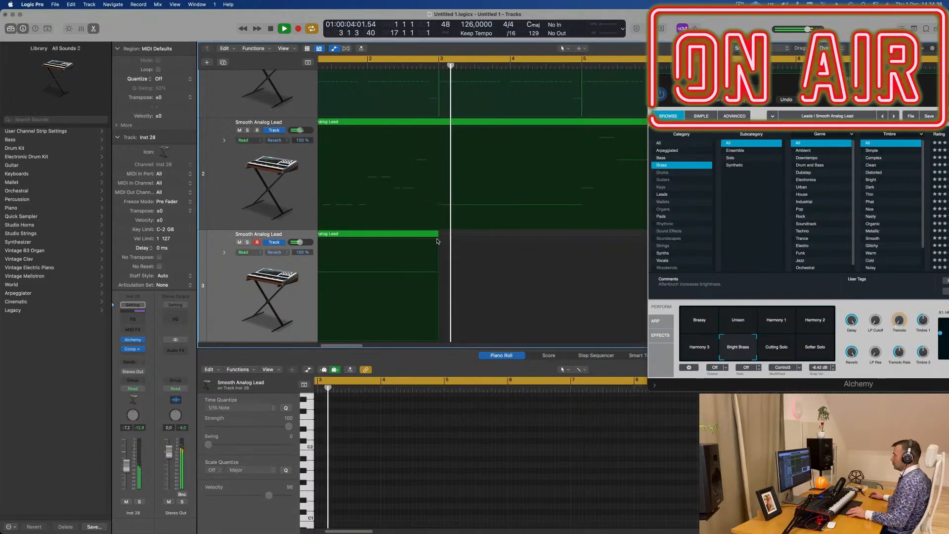
Copy the two-bar Smooth Analog Lead region on the duplicated track to bar 3 and play it back
scroll(405, 238, down, 2)
click(370, 235)
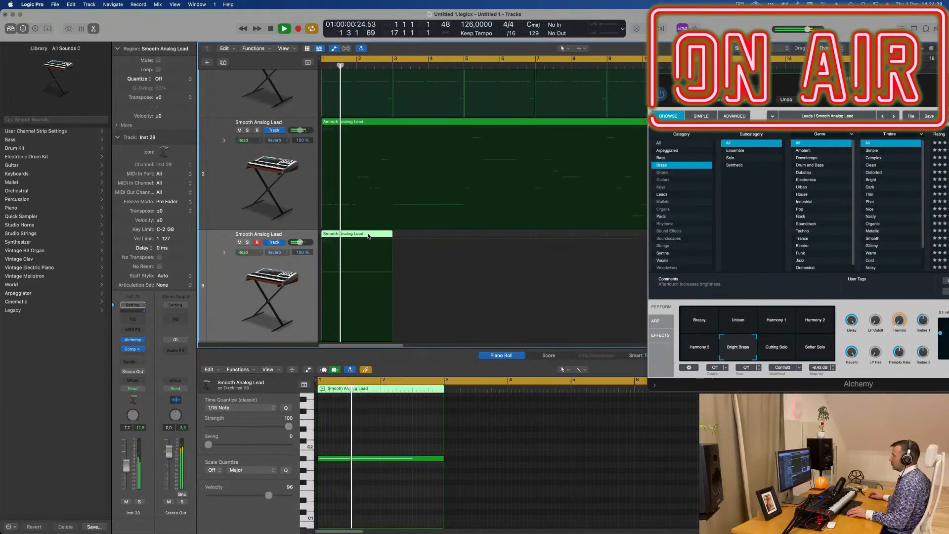
key(space)
scroll(367, 236, down, 2)
scroll(352, 236, up, 3)
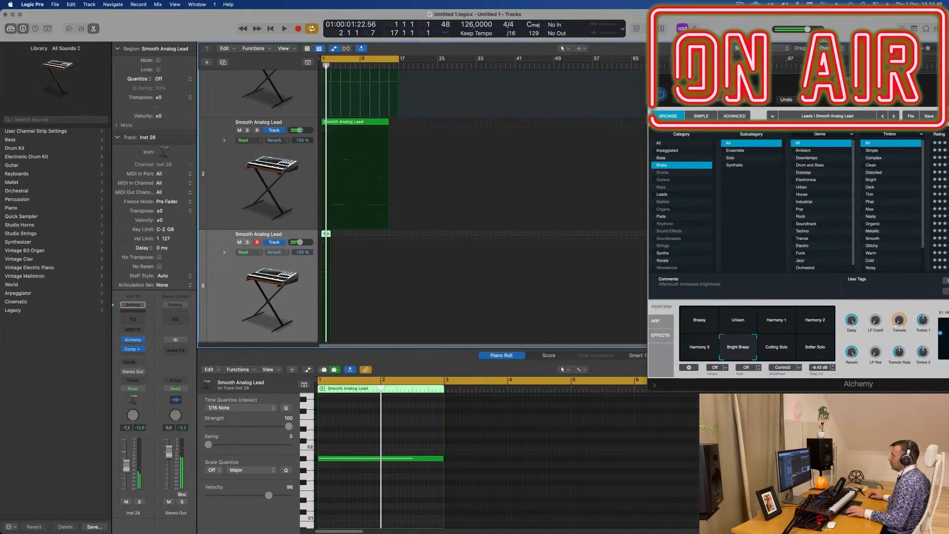
drag(349, 236, 395, 238)
key(space)
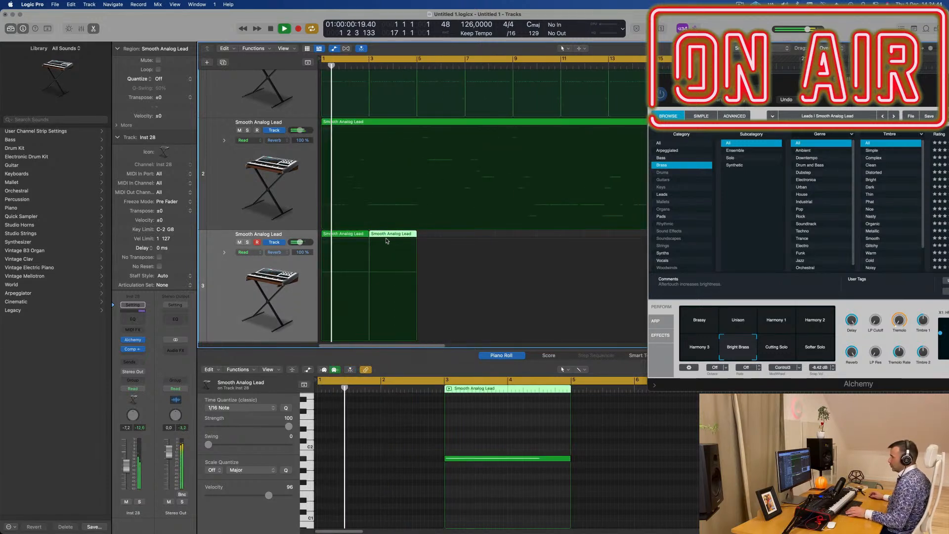
Delete both two-bar Smooth Analog Lead regions from the duplicated track
click(224, 279)
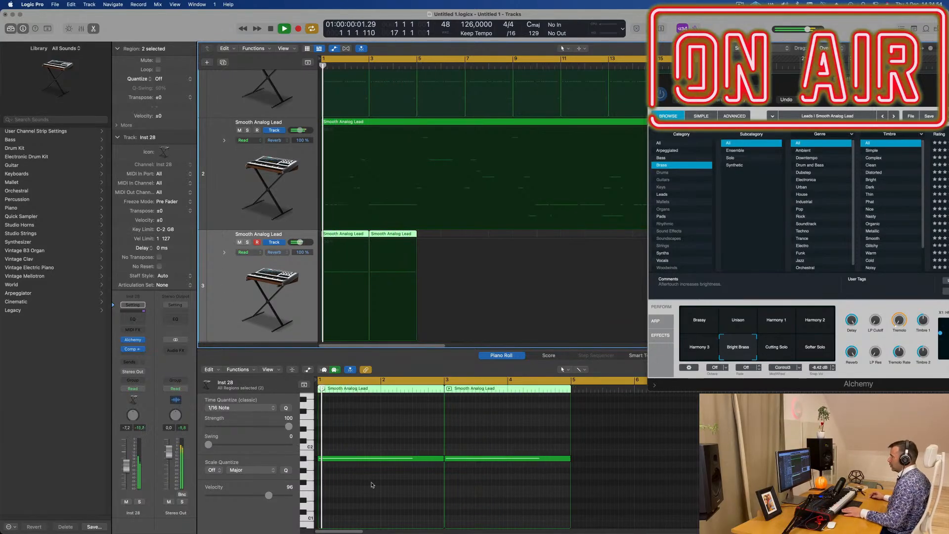
key(space)
click(426, 458)
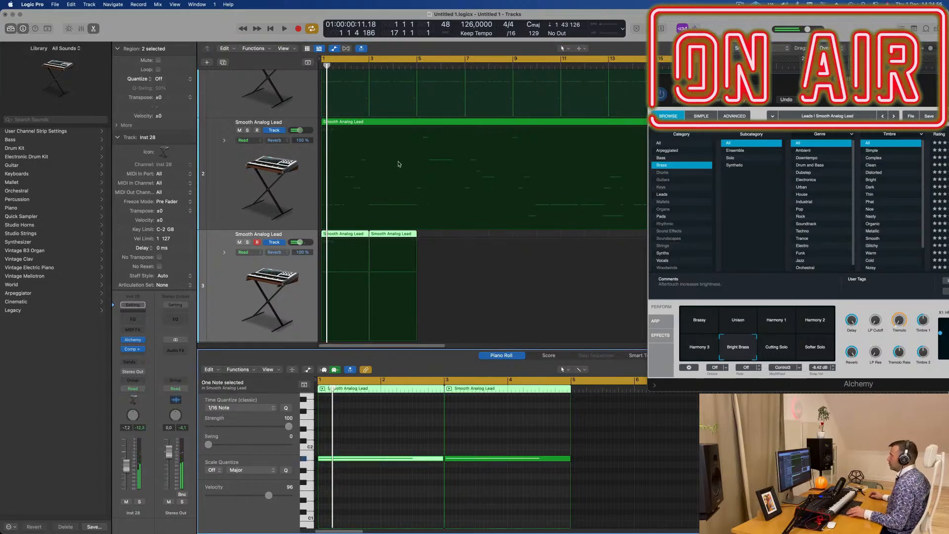
key(super+Up)
key(super+Up)
key(space)
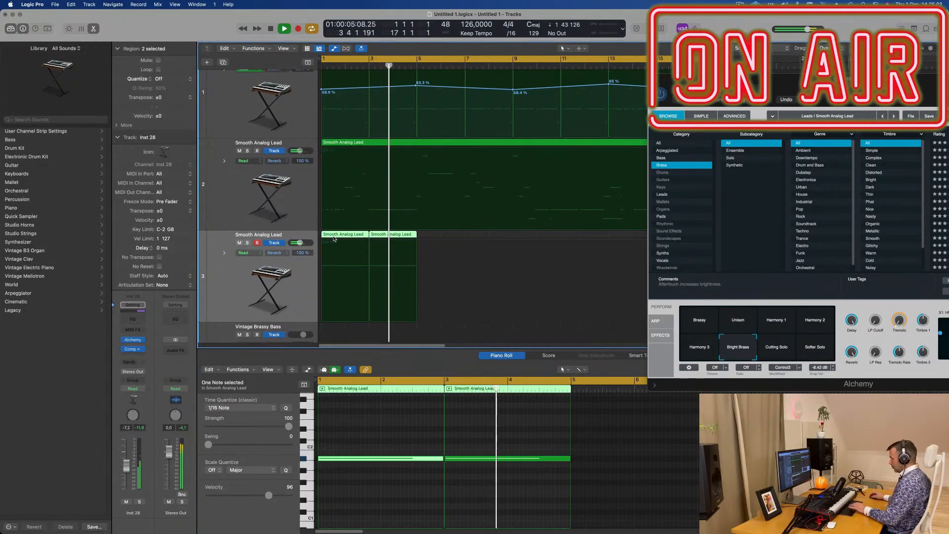
key(Delete)
Copy the first Deep Tech region from the Deep Atmospheric track to bar 1 of the duplicated Smooth Analog Lead track
scroll(343, 254, up, 1)
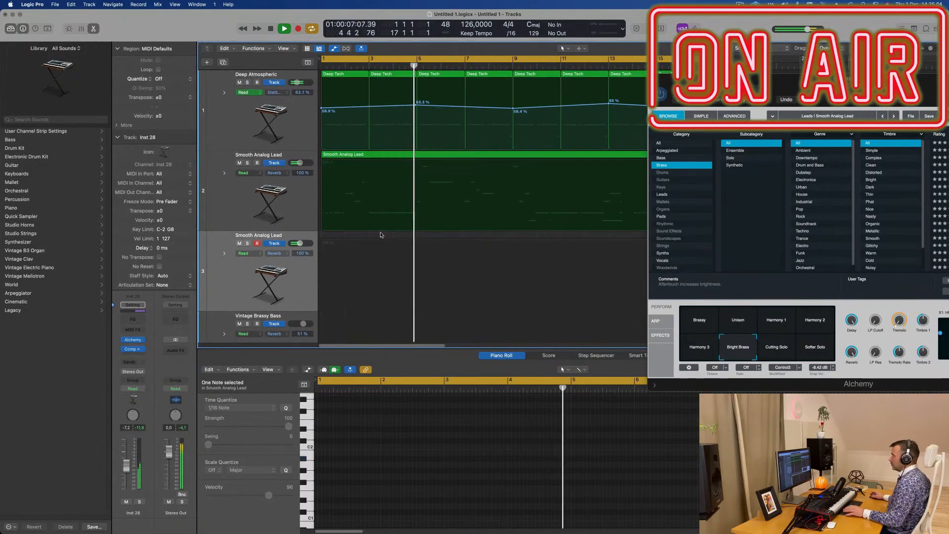
click(352, 75)
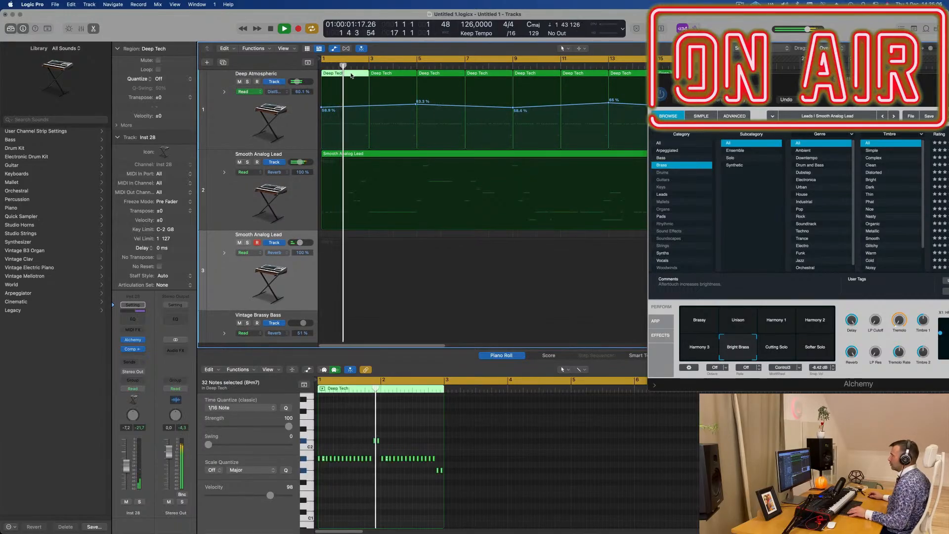
drag(351, 75, 333, 239)
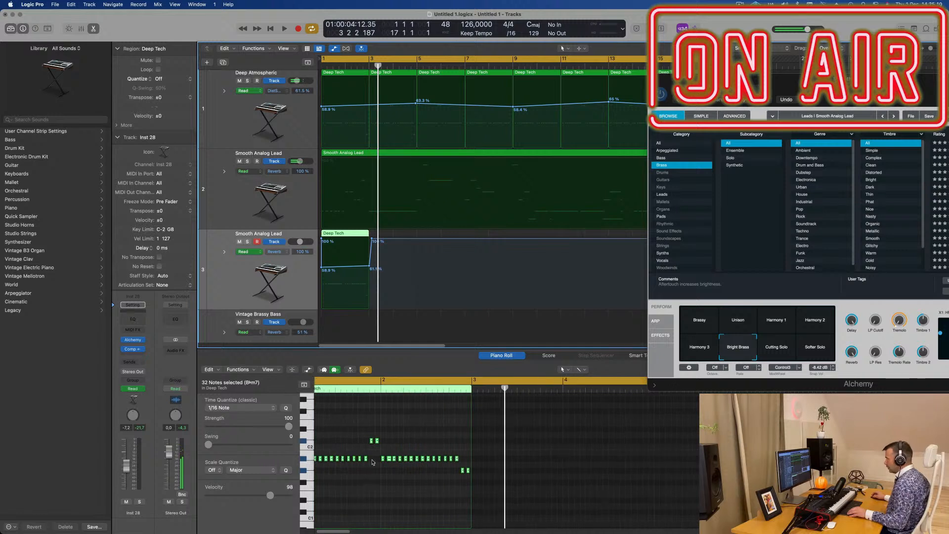
Delete the repeated notes in the copied Deep Tech region and lengthen the remaining four to fill both bars, each reaching the next note
drag(372, 456, 308, 483)
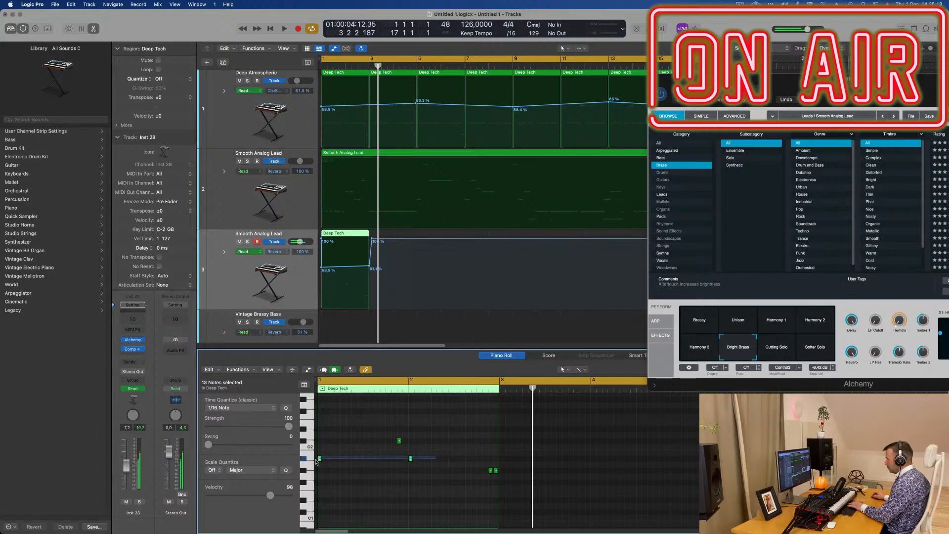
drag(321, 458, 409, 445)
click(400, 439)
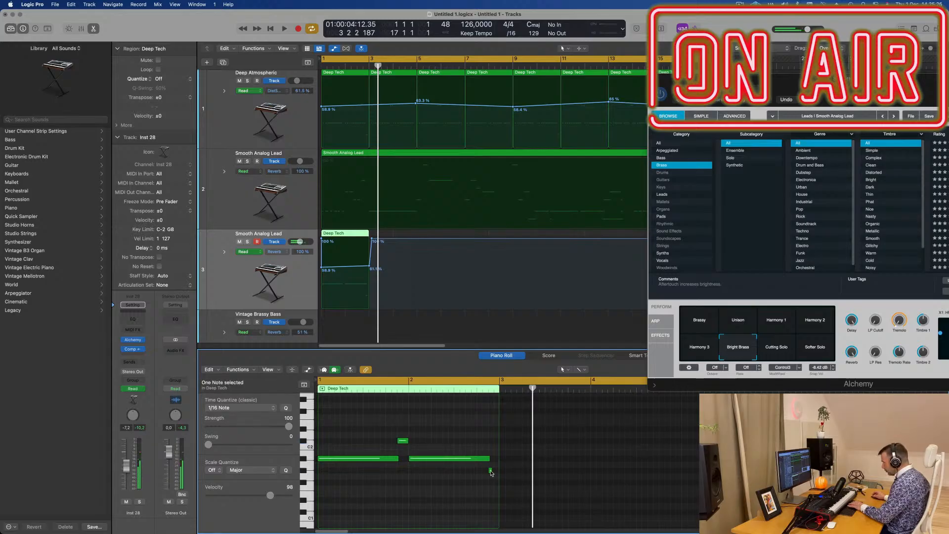
drag(491, 472, 499, 472)
key(space)
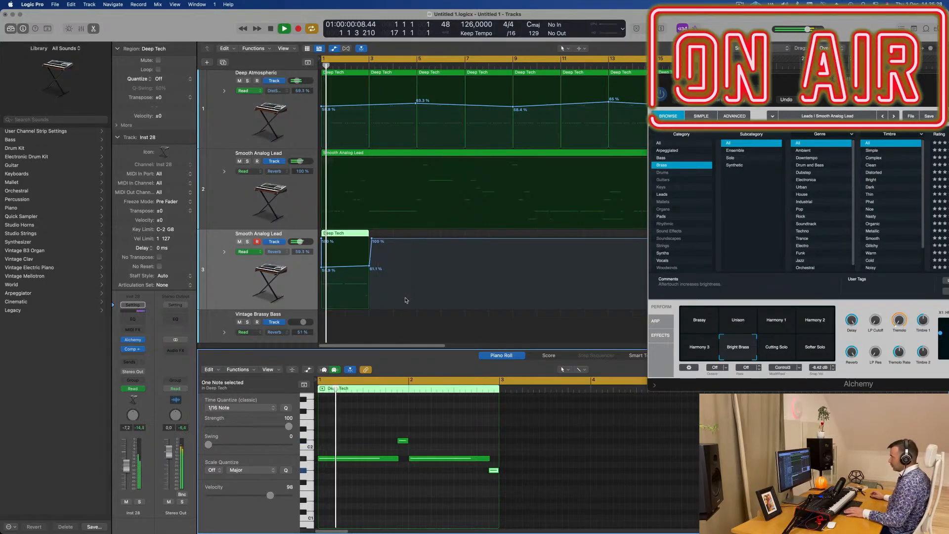
Delete the copied reverb automation from the duplicated Smooth Analog Lead track
click(277, 297)
key(Return)
key(ctrl+super+BackSpace)
key(space)
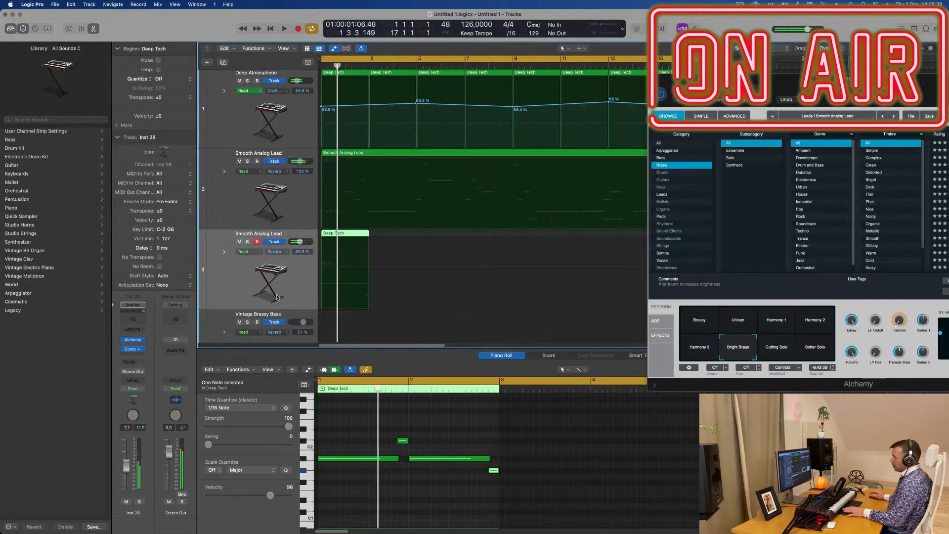
Play from bar 1 and solo the duplicated Smooth Analog Lead track to hear its sustained notes alone
key(space)
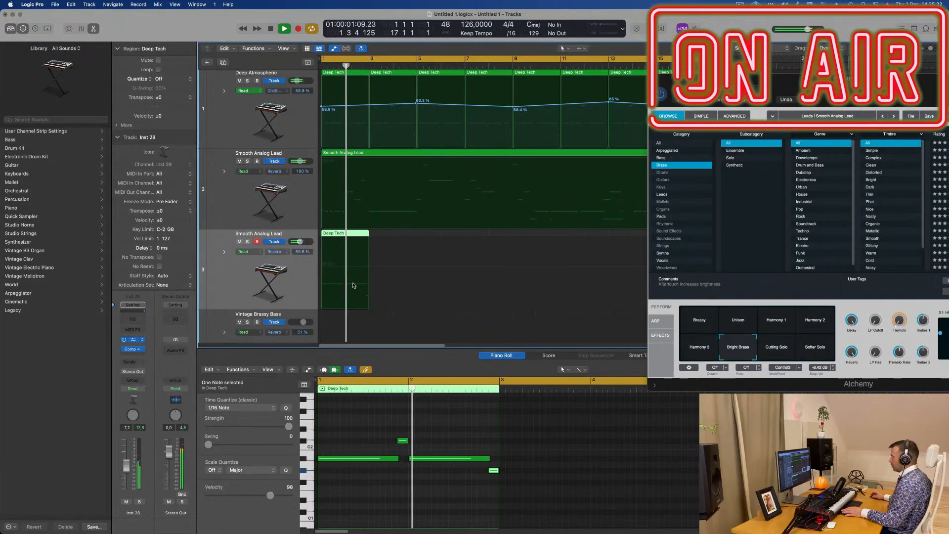
drag(516, 107, 731, 130)
key(Return)
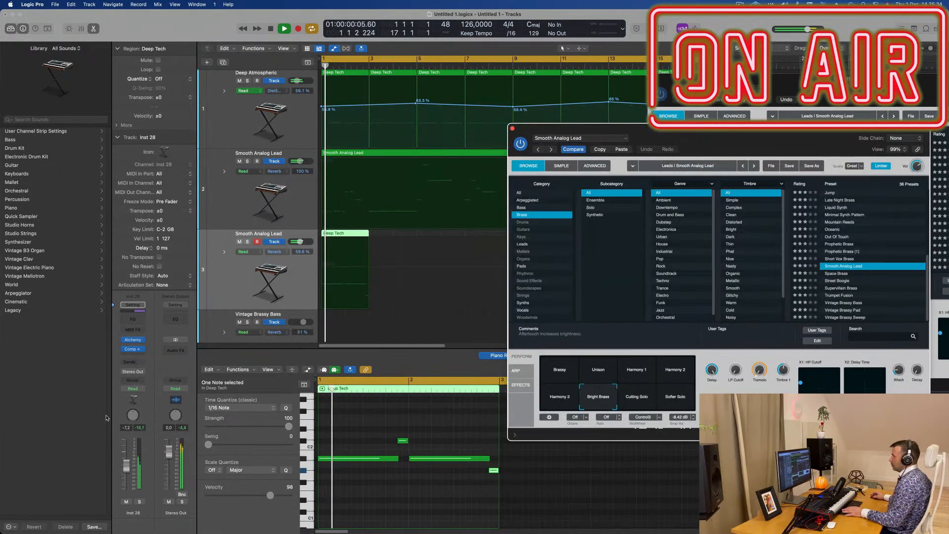
click(140, 502)
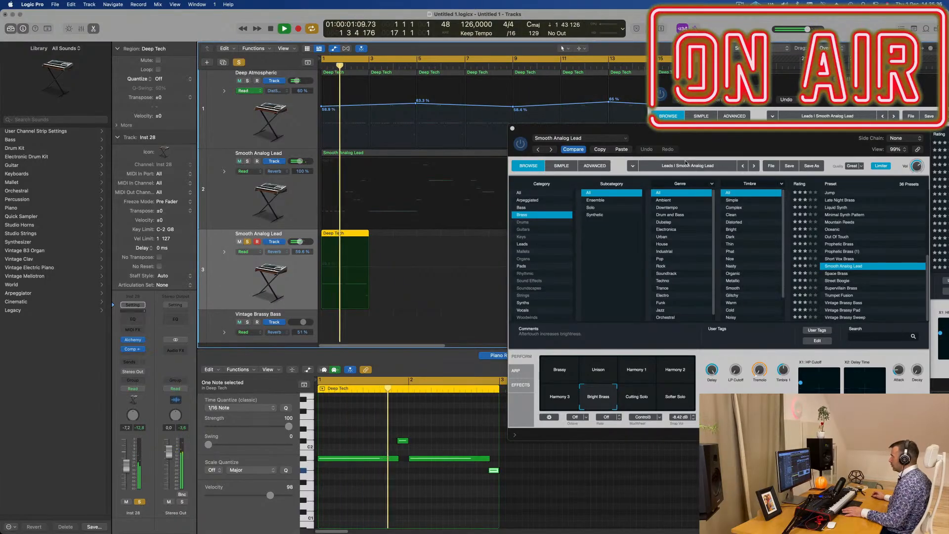
drag(731, 136, 714, 115)
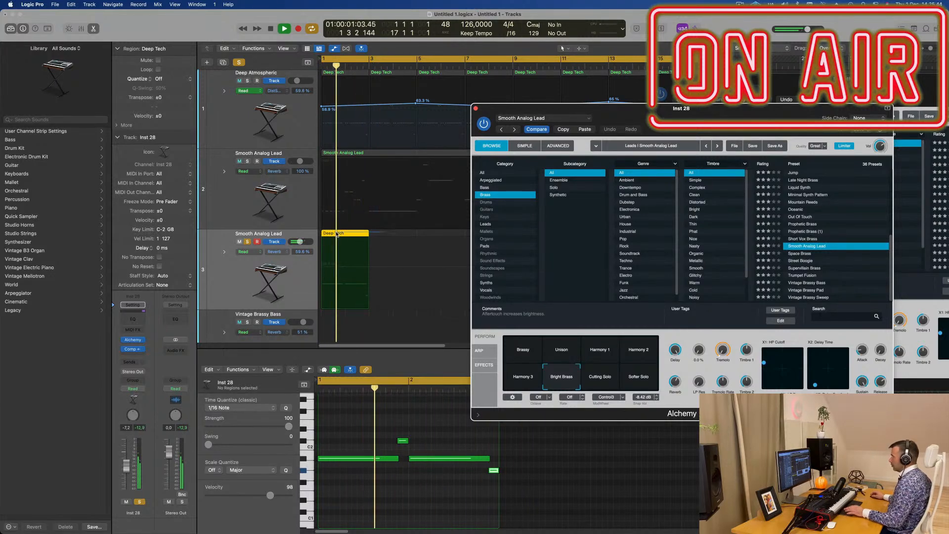
Repeat the Deep Tech region at bar 3 and move the Alchemy window clear of the note editor
key(super+r)
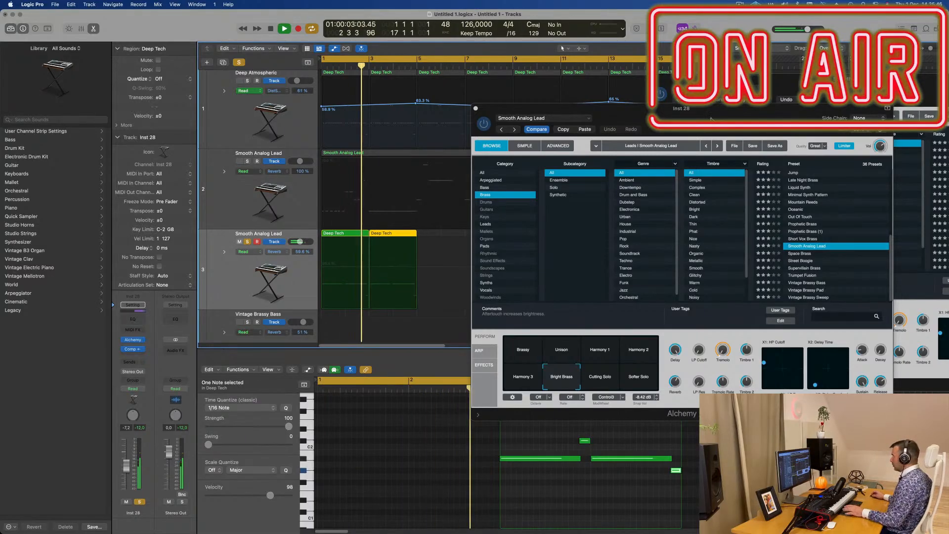
drag(743, 110, 763, 146)
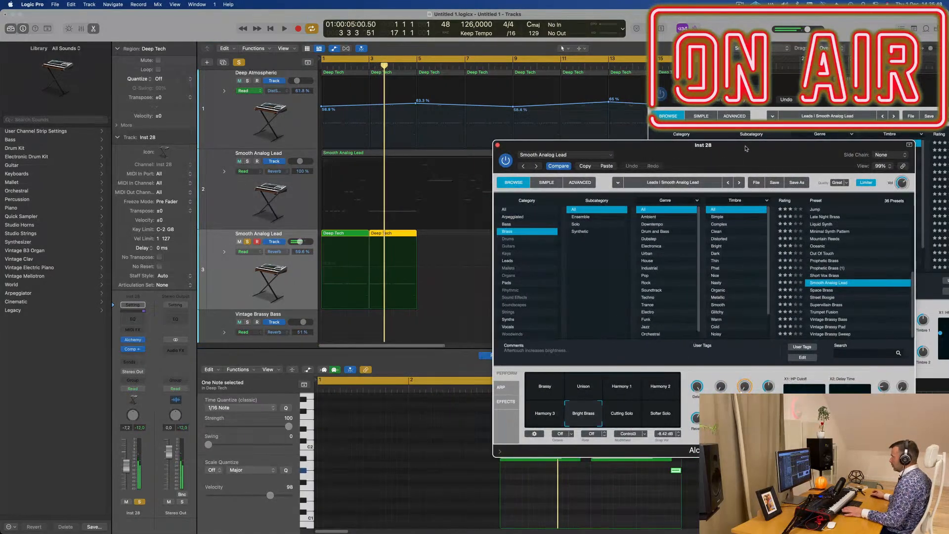
key(Return)
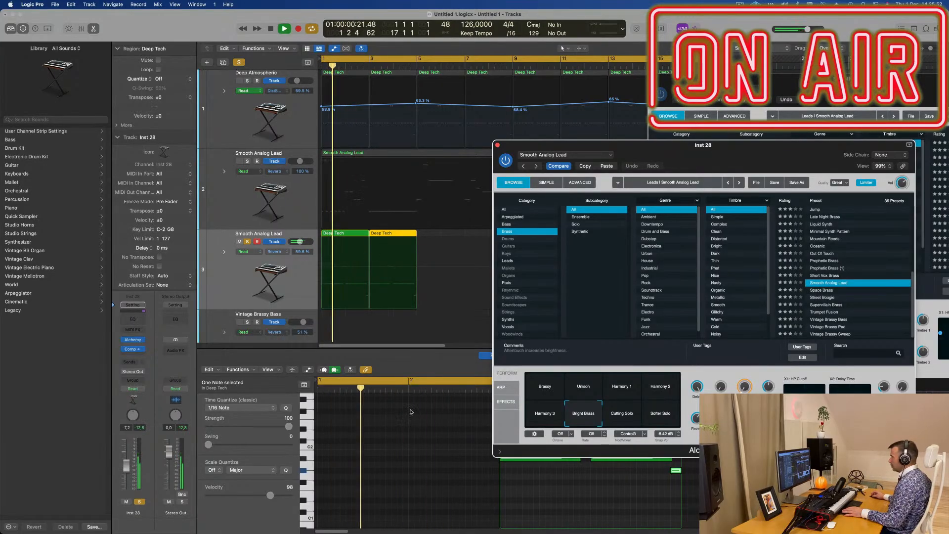
drag(619, 158, 917, 149)
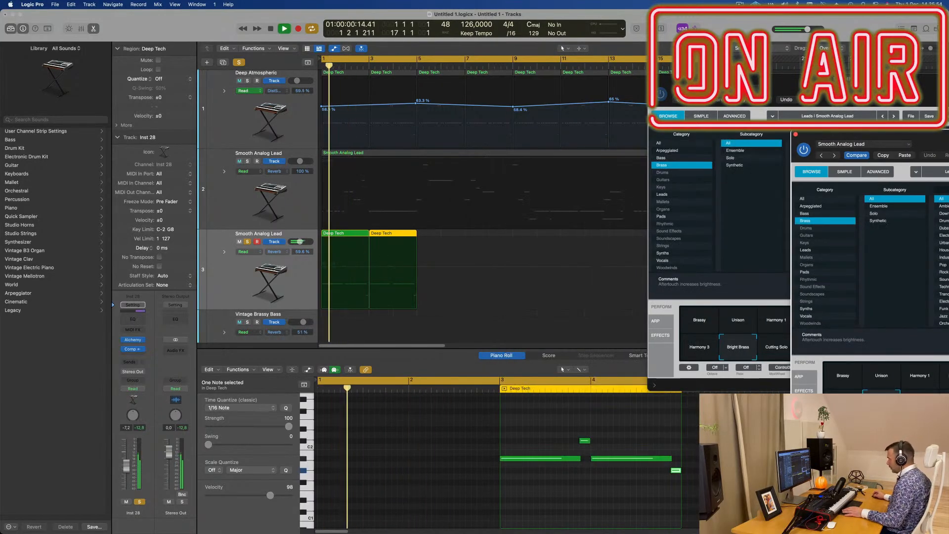
Lengthen the two short notes in the repeated Deep Tech region, extending the last one past the region's end
click(592, 458)
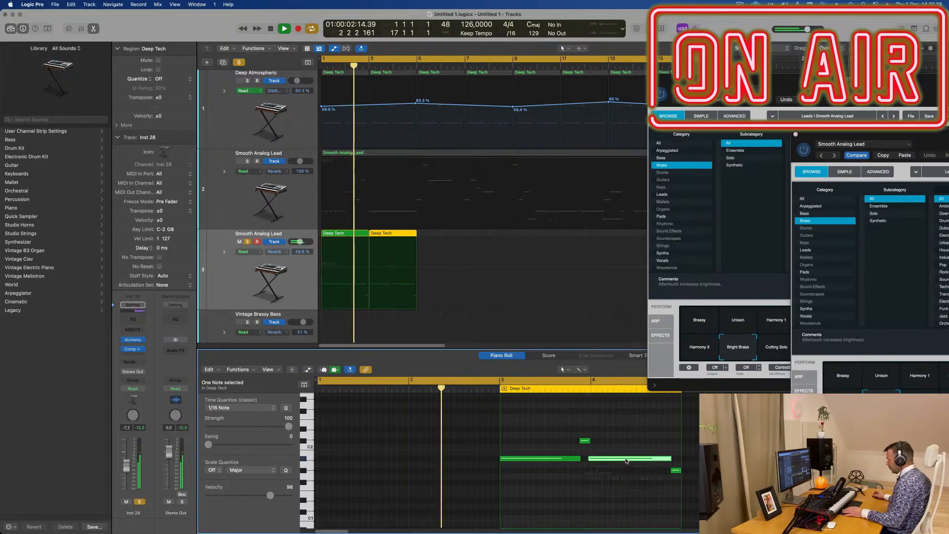
key(Delete)
drag(591, 440, 595, 444)
drag(681, 472, 685, 472)
click(619, 422)
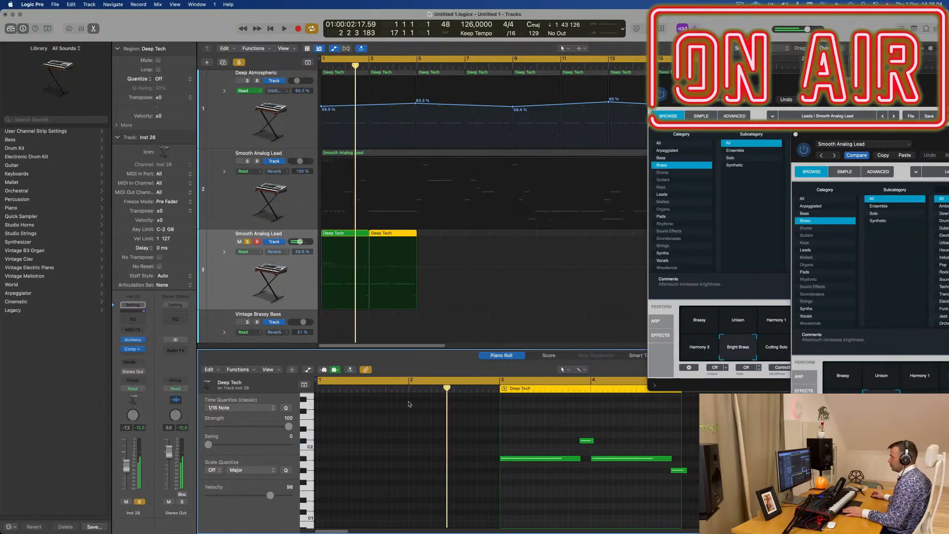
Delete the first Deep Tech region on the duplicated track and move the edited copy to bar 1
click(354, 234)
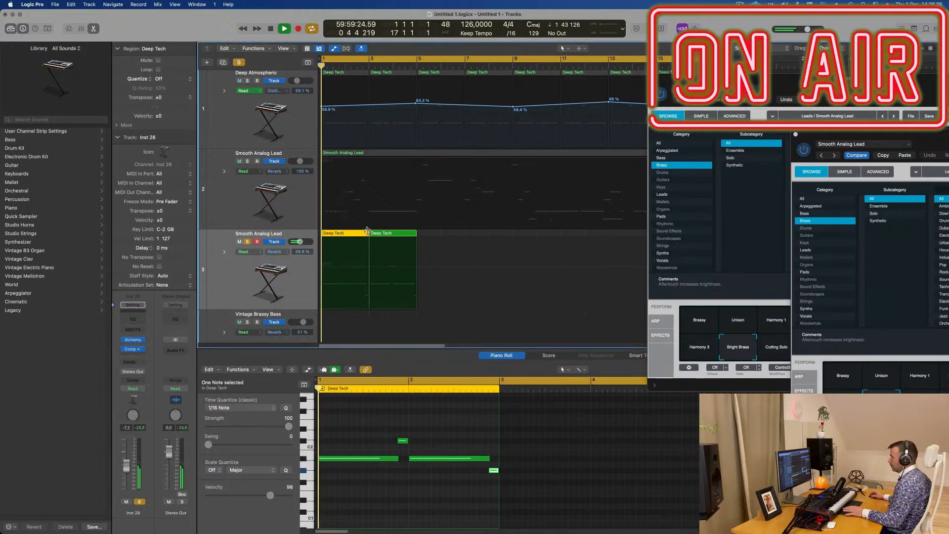
key(BackSpace)
drag(391, 236, 343, 237)
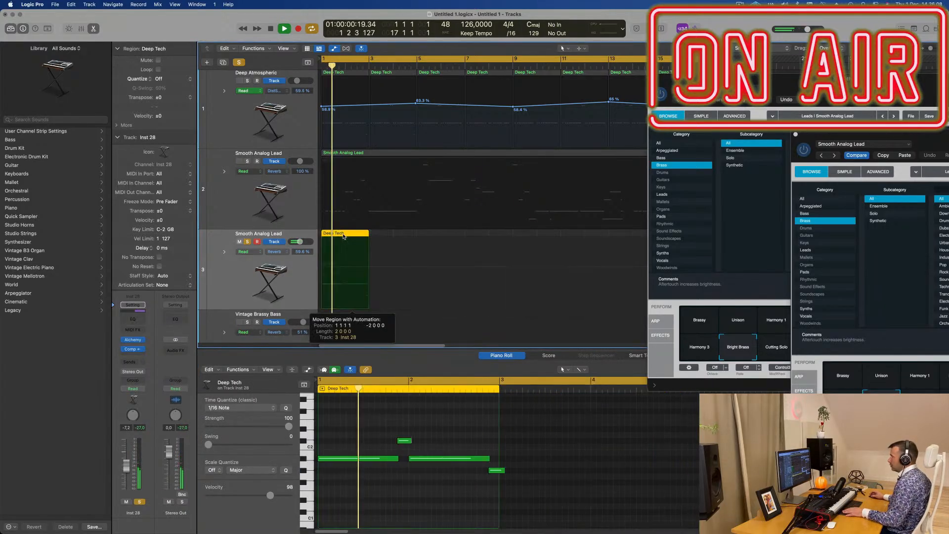
scroll(374, 265, down, 1)
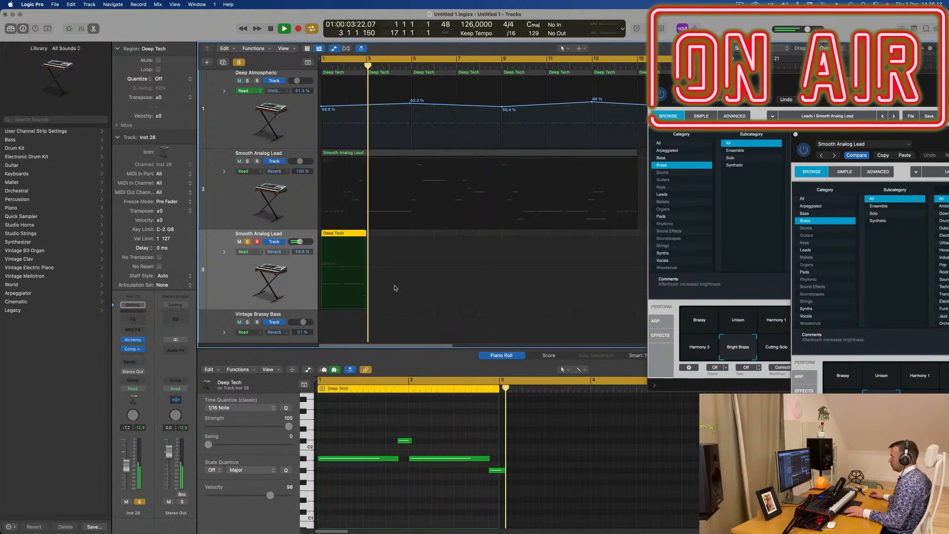
key(Return)
Repeat the edited Deep Tech region at bar 3 and play it from the start
key(super+r)
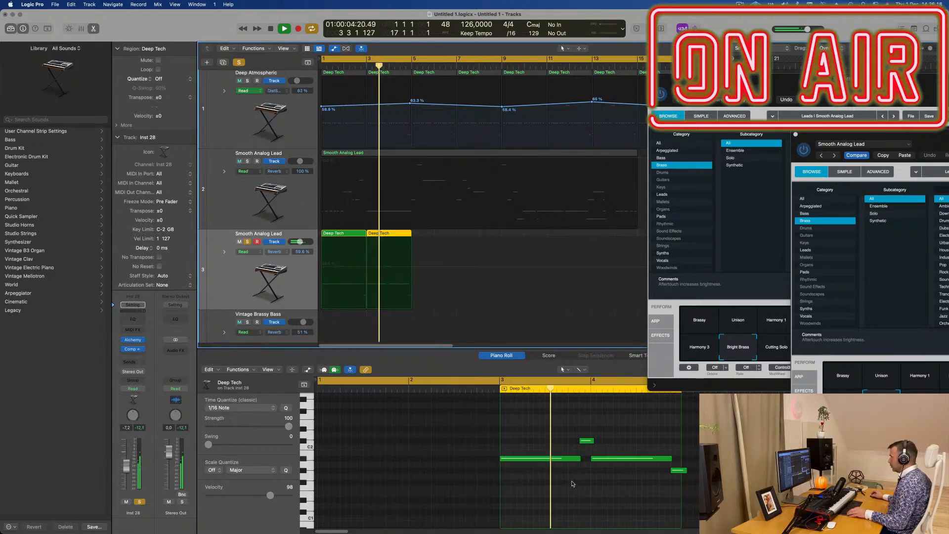
scroll(494, 473, down, 2)
scroll(466, 468, down, 1)
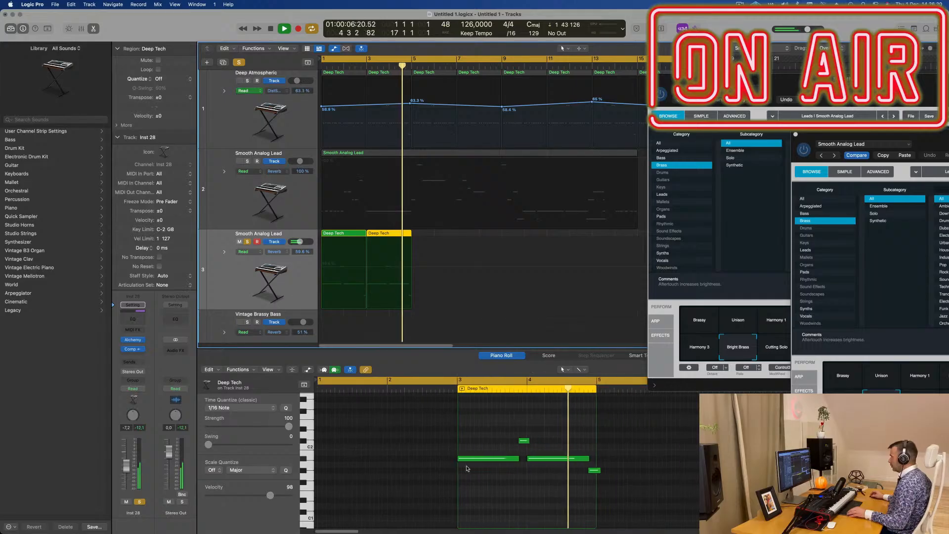
key(space)
key(space)
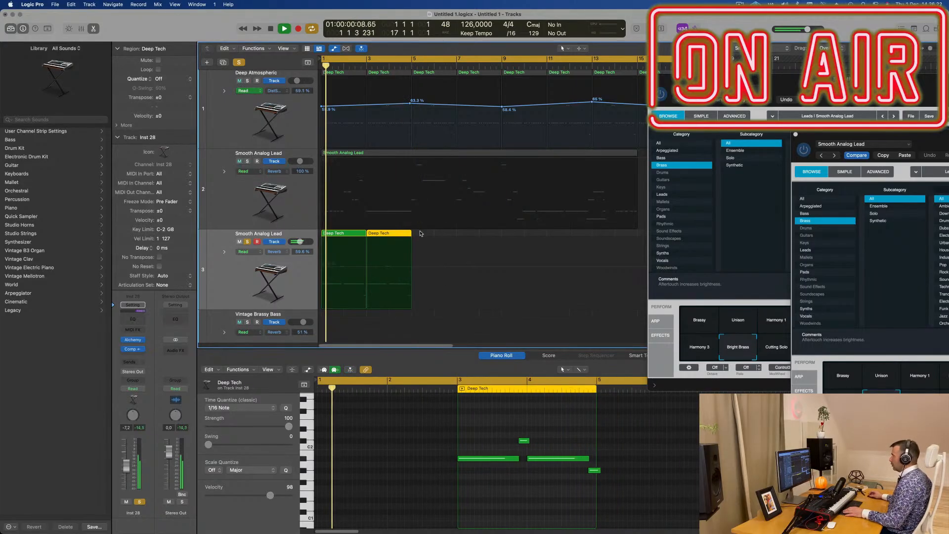
Join the two Deep Tech regions into one four-bar region and shorten its final note to end at bar 5
drag(421, 234, 322, 233)
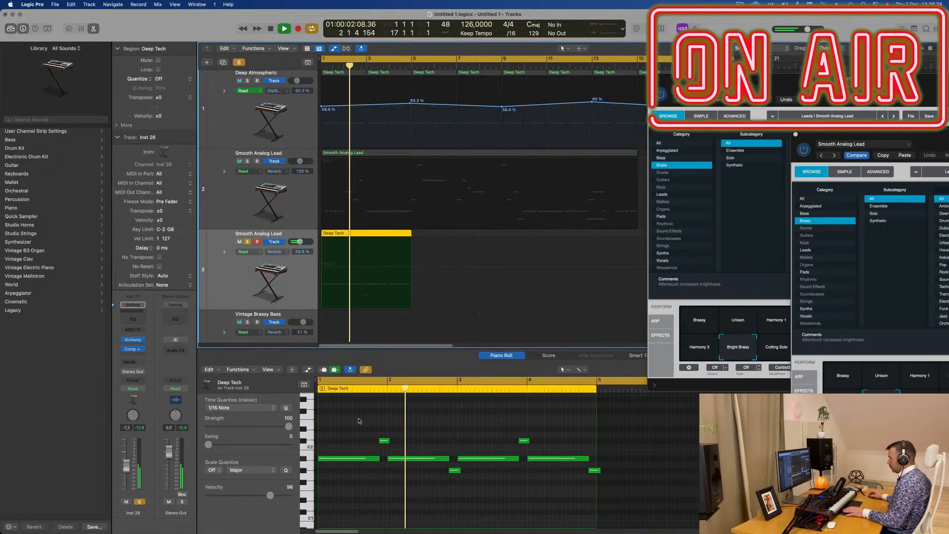
key(j)
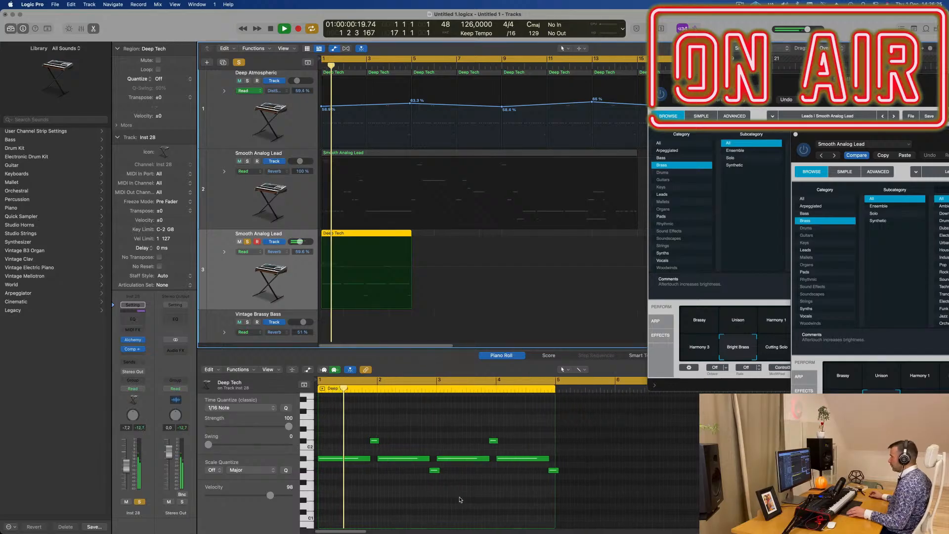
click(552, 471)
key(Return)
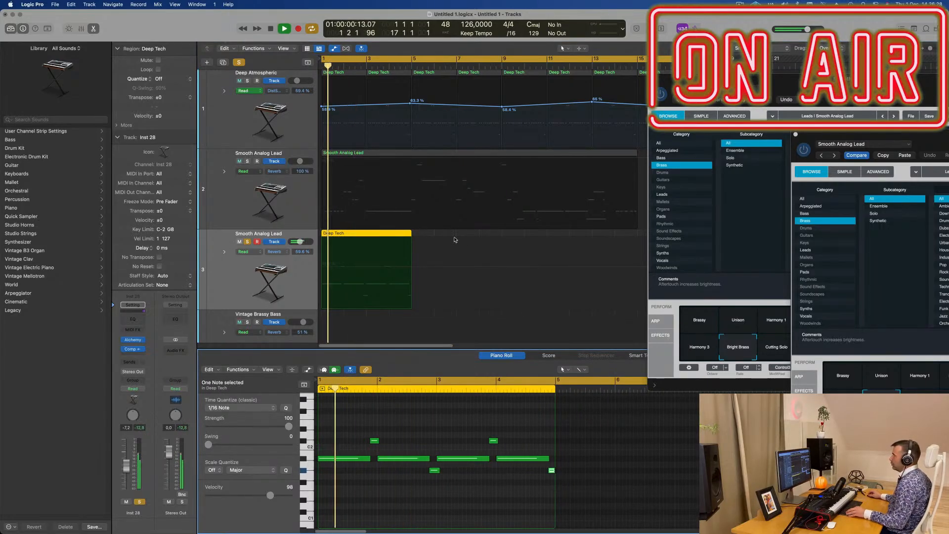
Take the duplicated Smooth Analog Lead track off solo and play all tracks together from bar 1
key(super+Left)
key(super+Left)
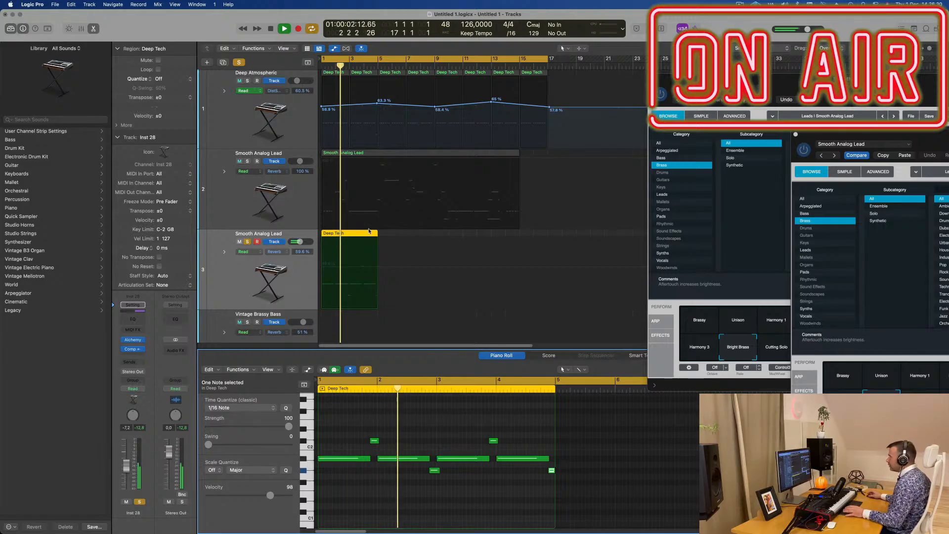
key(Return)
click(248, 241)
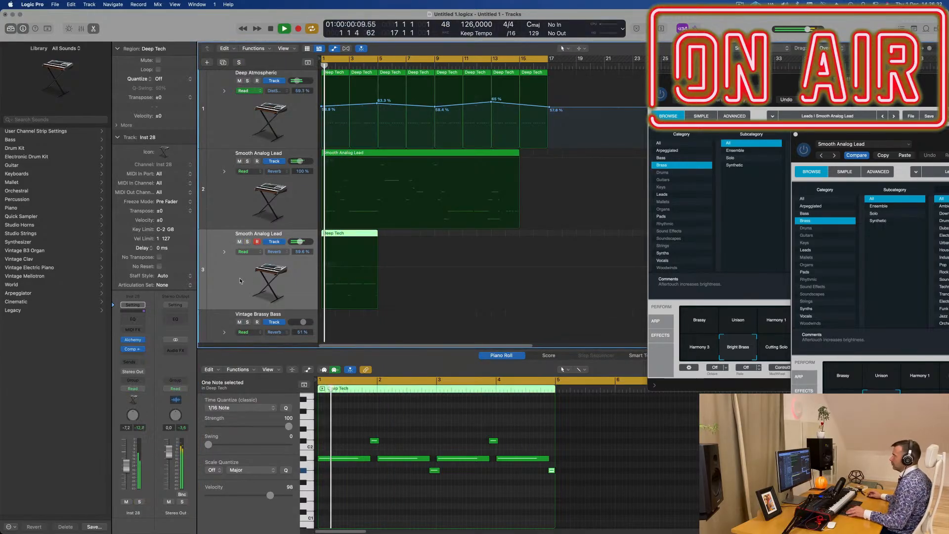
Close the original Smooth Analog Lead track's Alchemy window so the arrangement is uncovered
key(super+Right)
key(super+Right)
key(super+Left)
key(super+Left)
key(super+Left)
drag(677, 80, 483, 120)
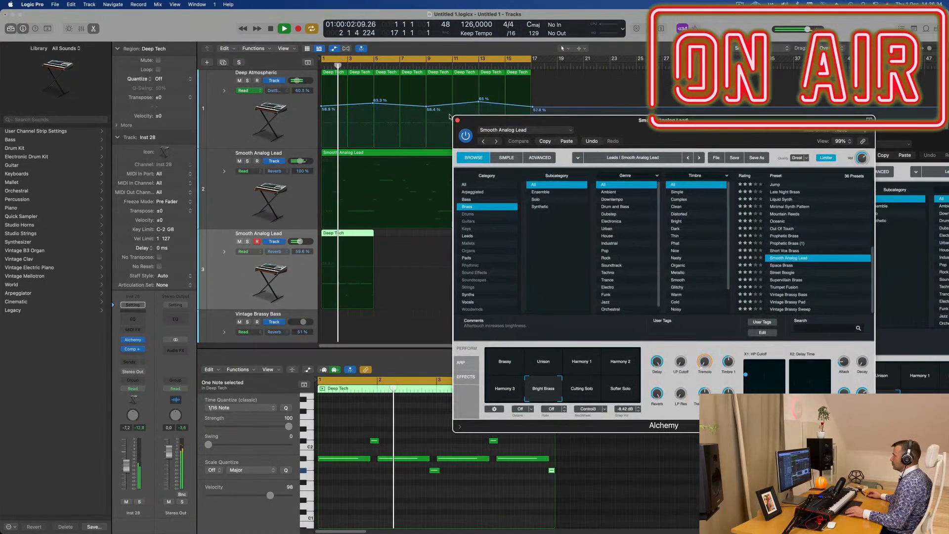
click(457, 120)
key(super+Right)
key(super+Right)
key(super+Right)
key(super+Right)
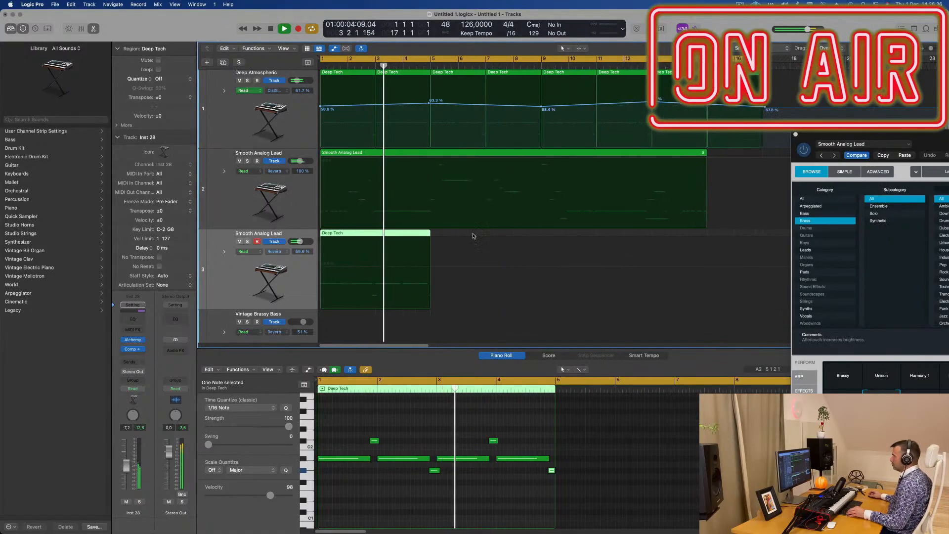
scroll(472, 236, left, 3)
scroll(470, 234, right, 2)
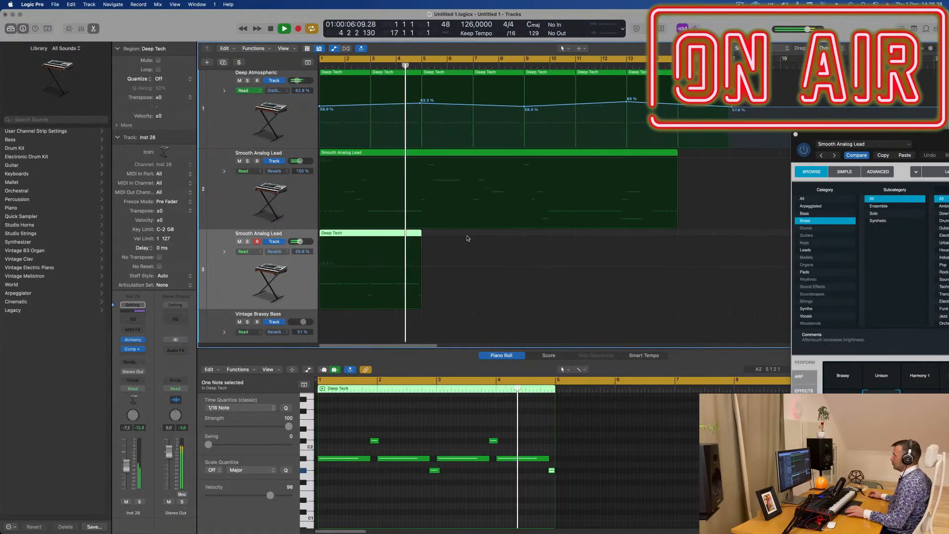
Compare the mix with the duplicated layer muted, and lower both Smooth Analog Lead tracks, the original to -9.2 dB
key(Return)
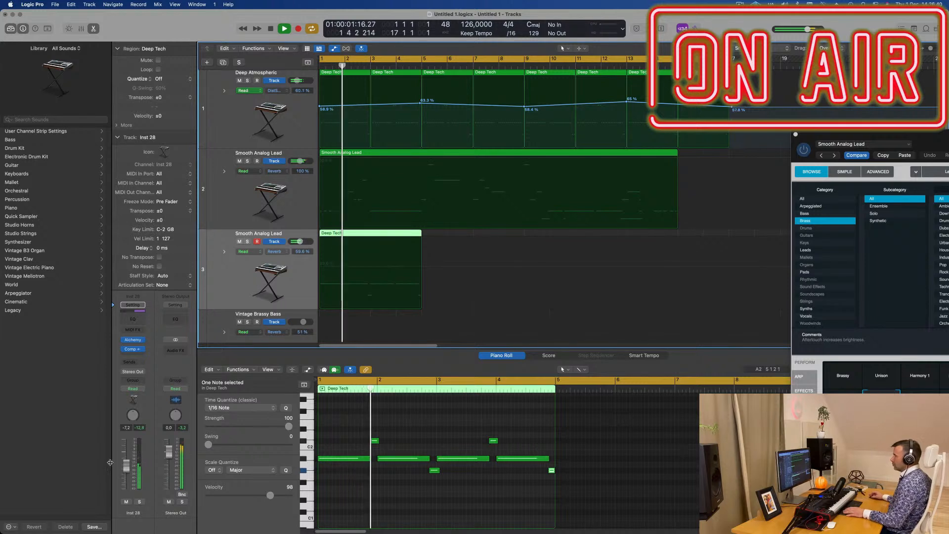
click(127, 502)
click(126, 502)
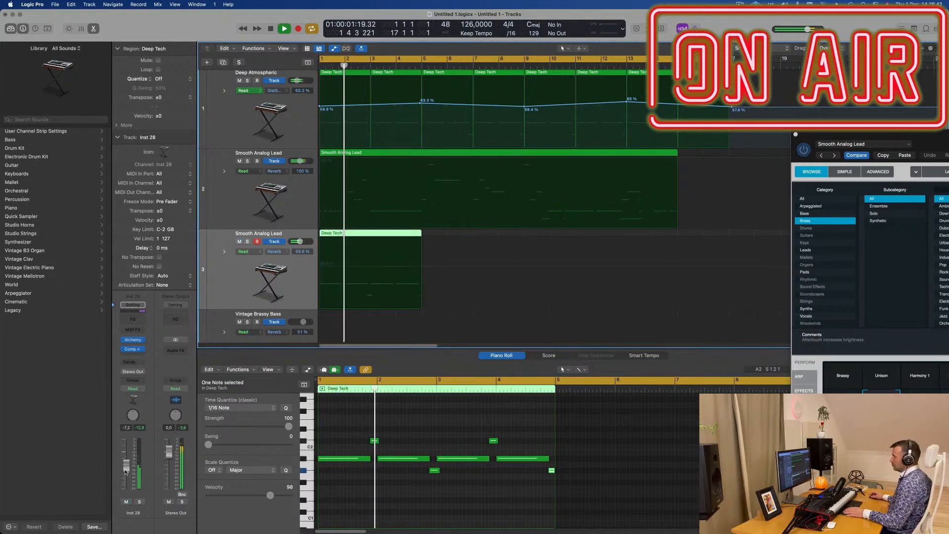
click(234, 207)
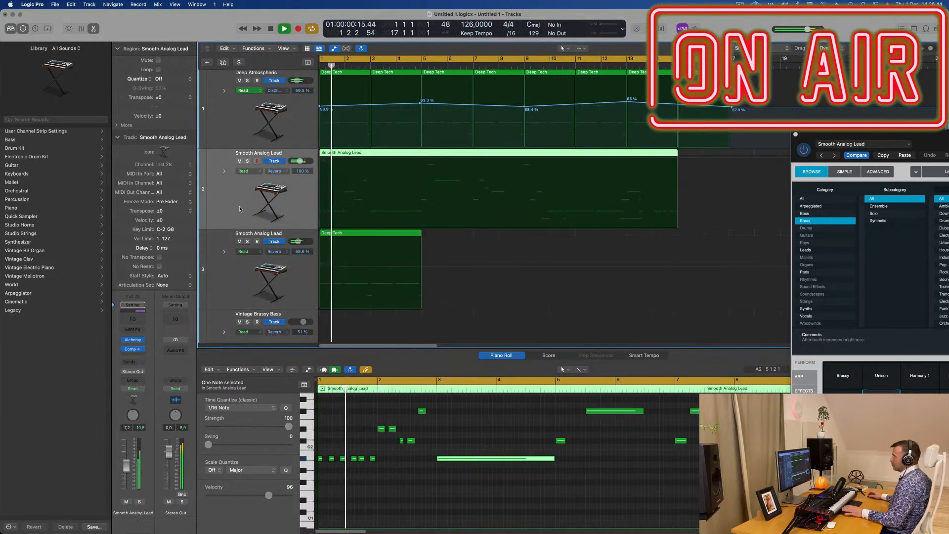
drag(128, 473, 129, 470)
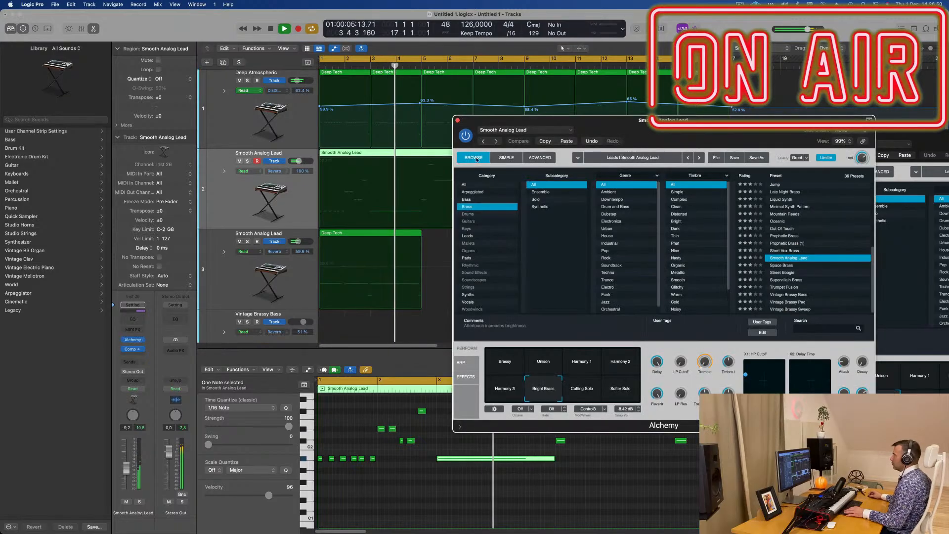
Split the original Smooth Analog Lead region at bar 5 and delete the part after it
drag(499, 120, 674, 113)
key(Return)
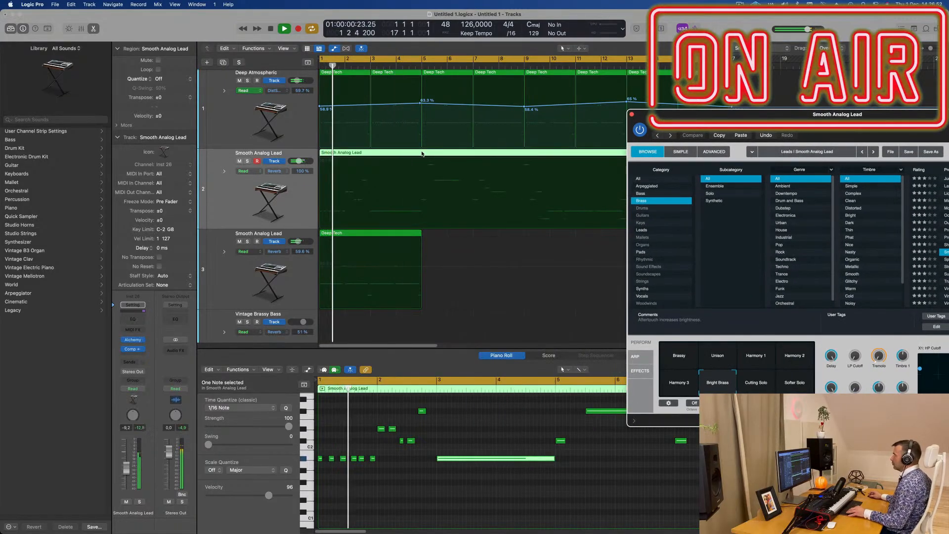
super+double_click(422, 152)
click(632, 115)
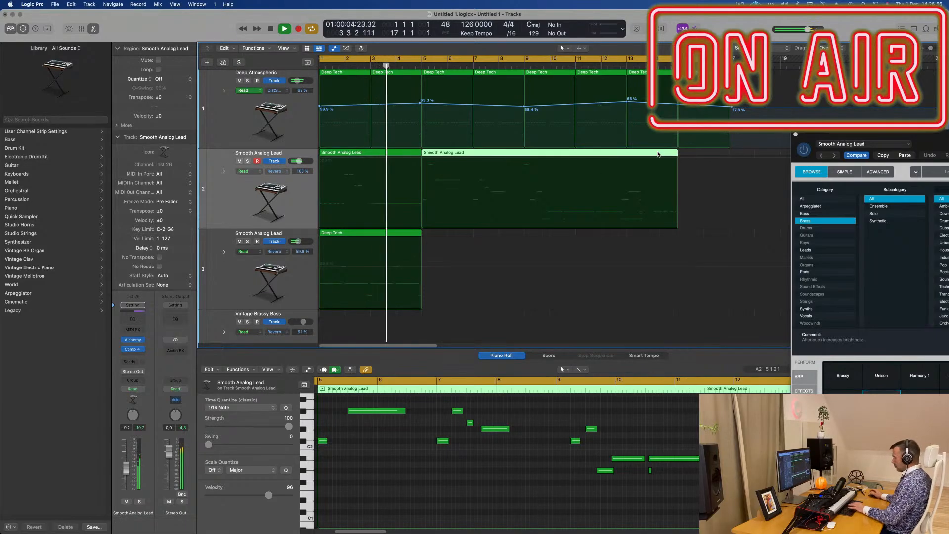
key(Delete)
scroll(439, 207, left, 2)
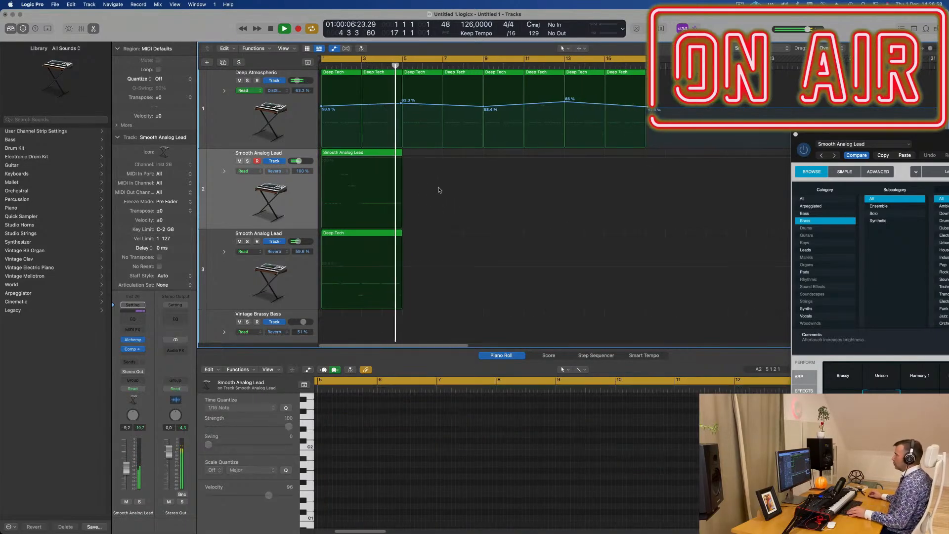
Repeat the four-bar Smooth Analog Lead and Deep Tech regions together three times to fill all 16 bars
click(439, 192)
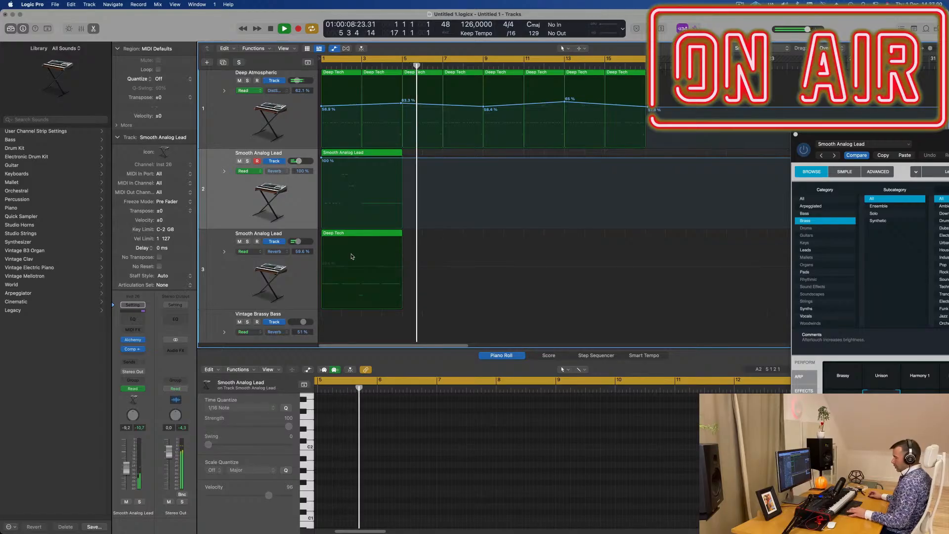
key(Return)
click(422, 184)
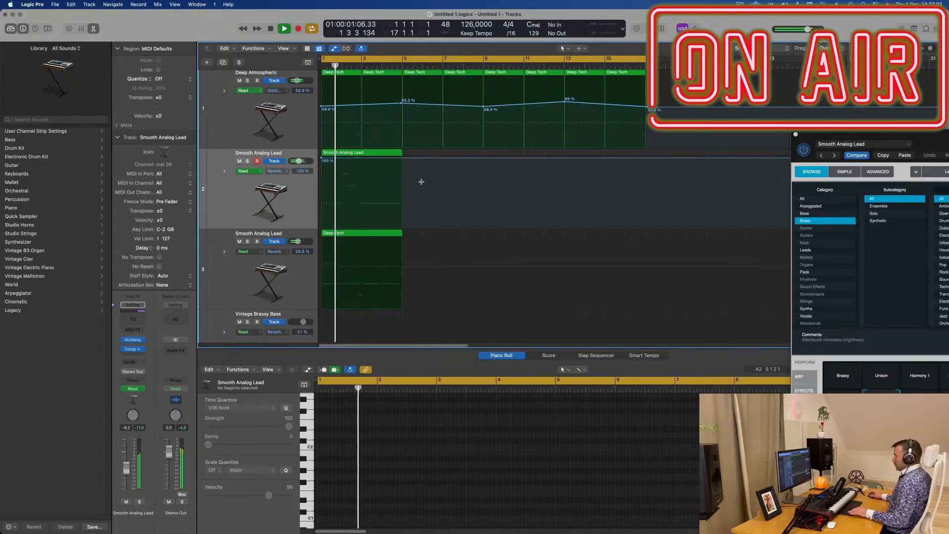
drag(410, 152, 374, 244)
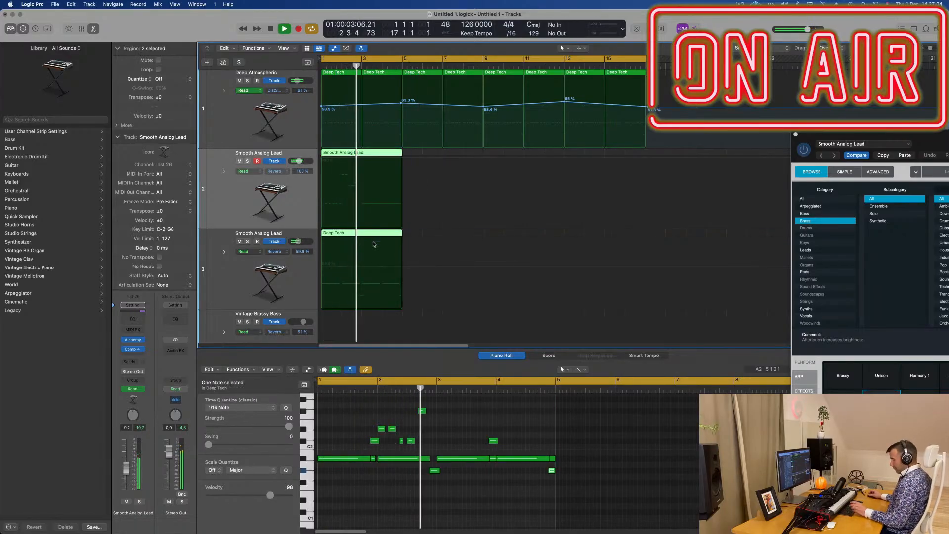
key(super+r)
key(super+r)
key(super+r)
key(Return)
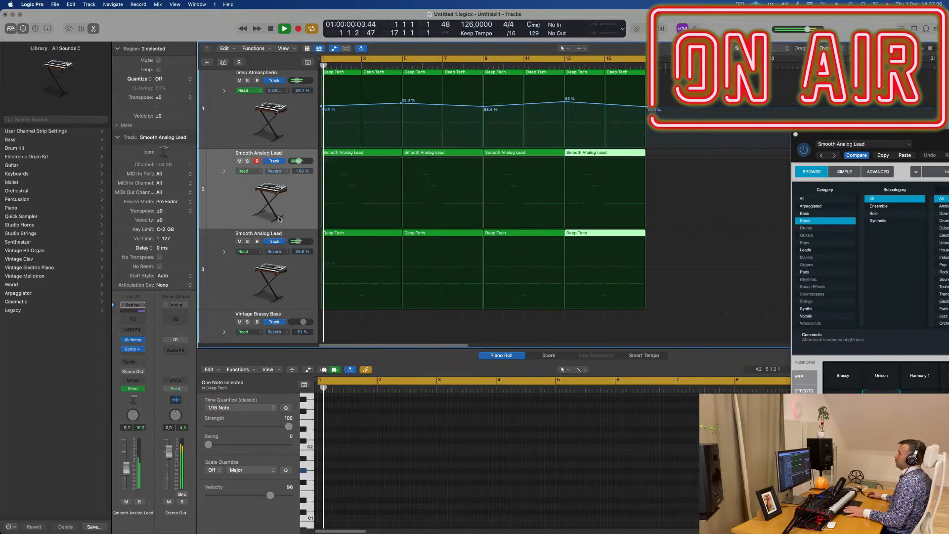
Open the original Smooth Analog Lead track's Alchemy instrument and move its window clear of the one already open
scroll(362, 241, down, 5)
scroll(267, 219, left, 2)
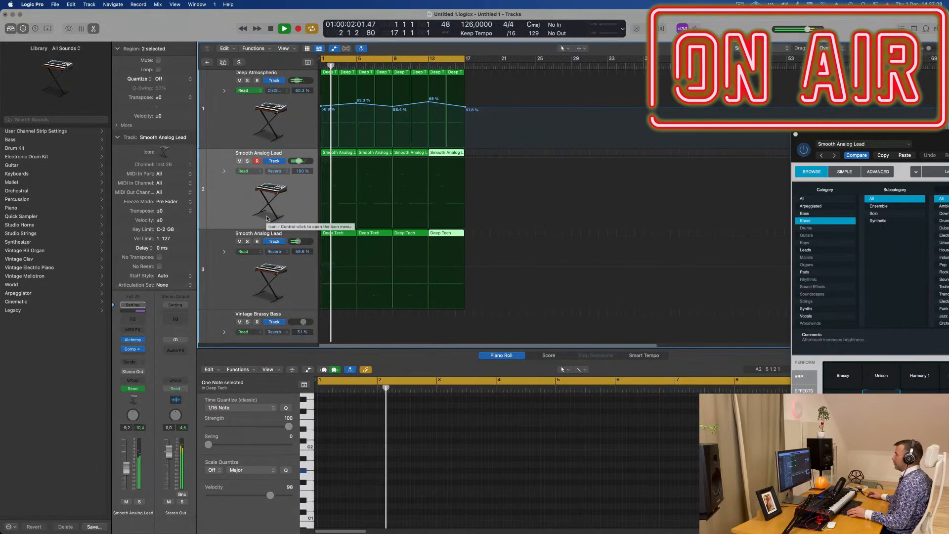
key(super+Right)
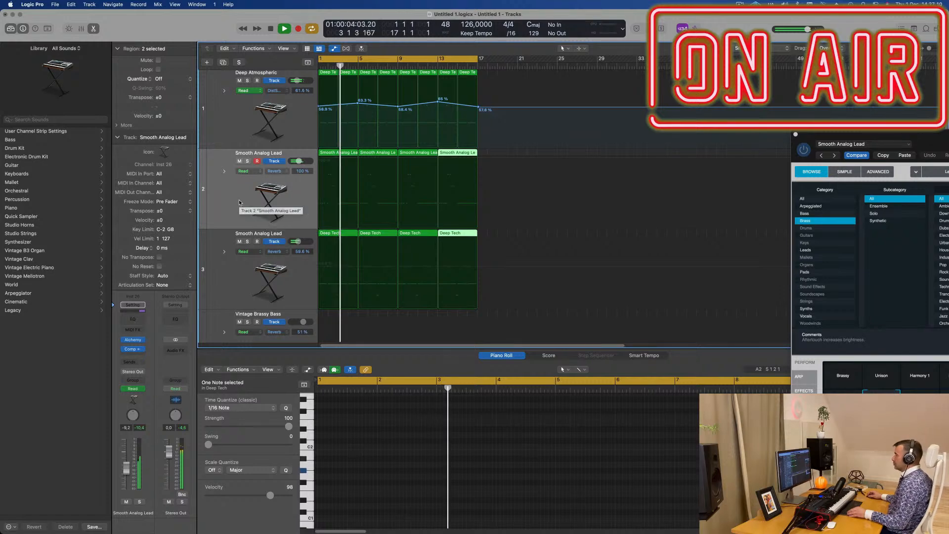
click(251, 201)
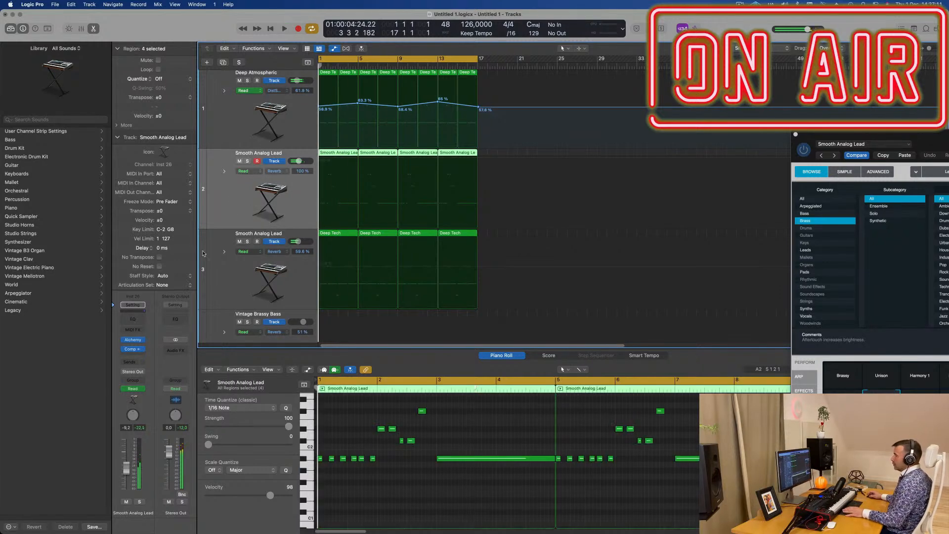
click(140, 338)
key(space)
key(space)
drag(813, 114, 505, 111)
Adjust the Tremolo amount of the original Smooth Analog Lead in Alchemy during playback, and close the instrument window
key(space)
key(space)
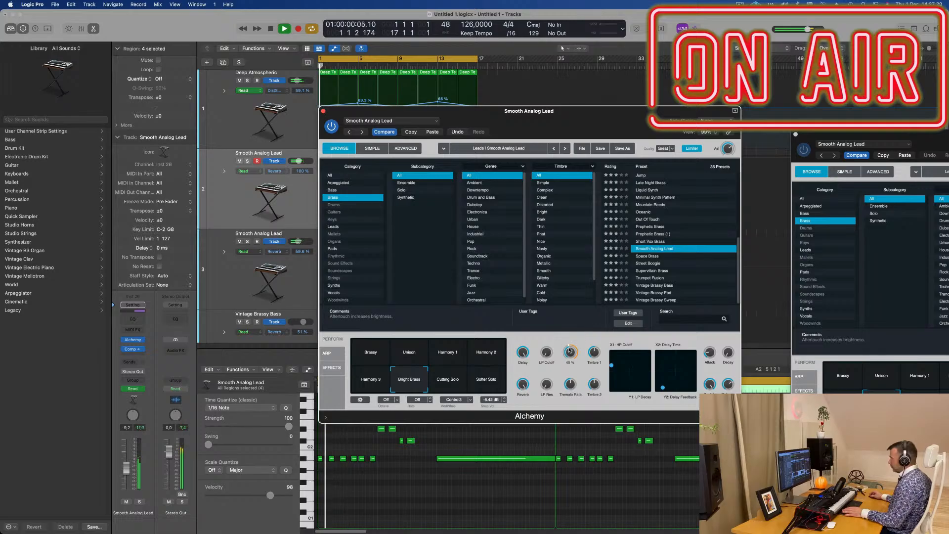
drag(573, 337, 573, 332)
key(space)
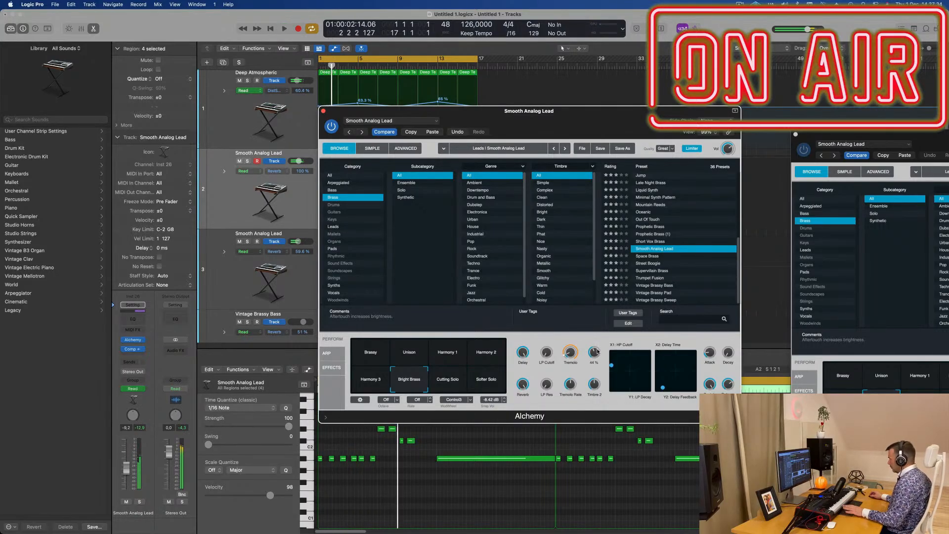
drag(603, 110, 700, 74)
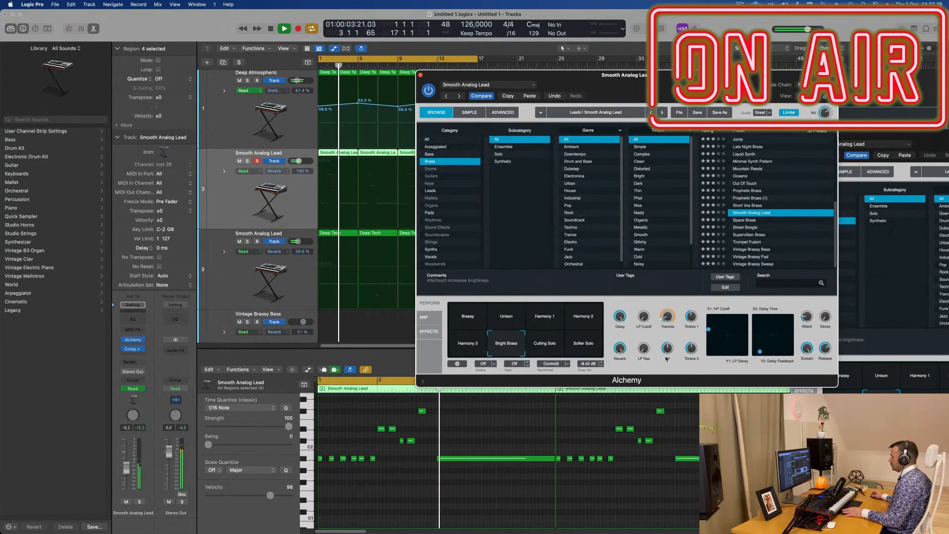
drag(483, 78, 859, 137)
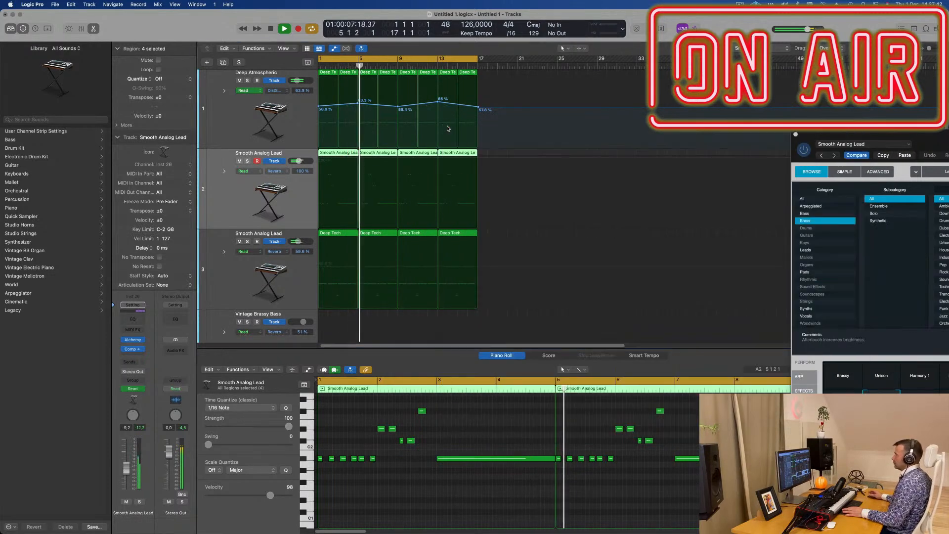
Add a Channel EQ to the original Smooth Analog Lead track with a 12 dB/Oct low cut at 137 Hz
scroll(403, 222, down, 5)
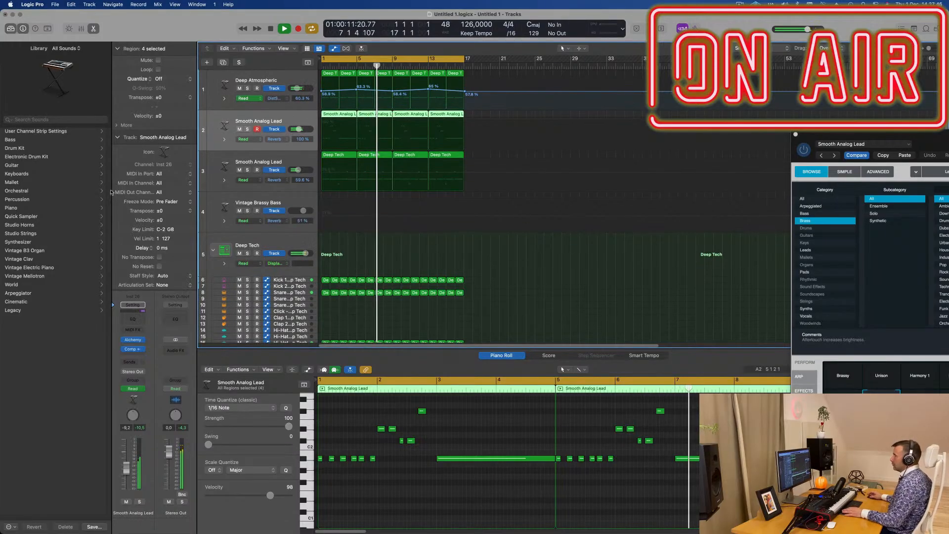
key(Return)
click(131, 317)
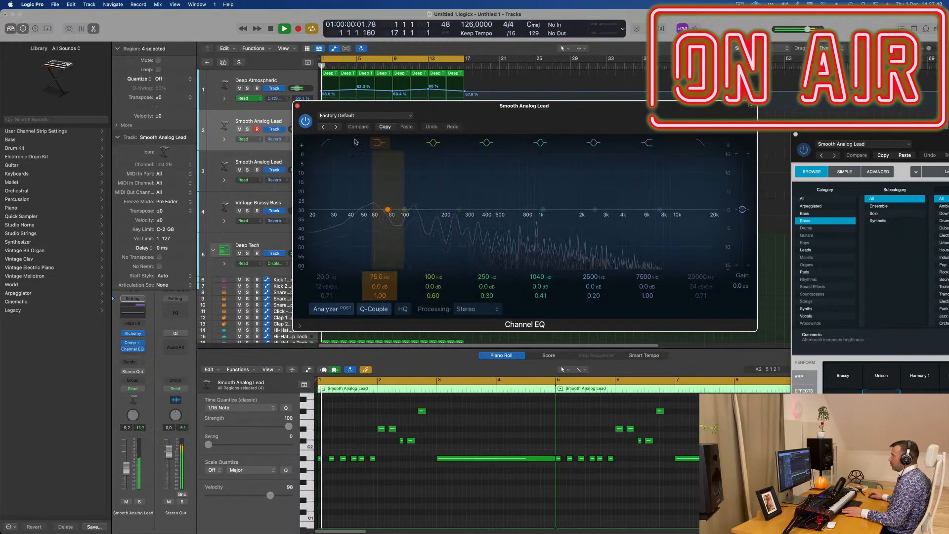
drag(361, 187, 430, 216)
drag(494, 105, 670, 104)
Add a Channel EQ to the duplicated Smooth Analog Lead layer with a 24 dB/Oct low cut at 85 Hz
click(300, 157)
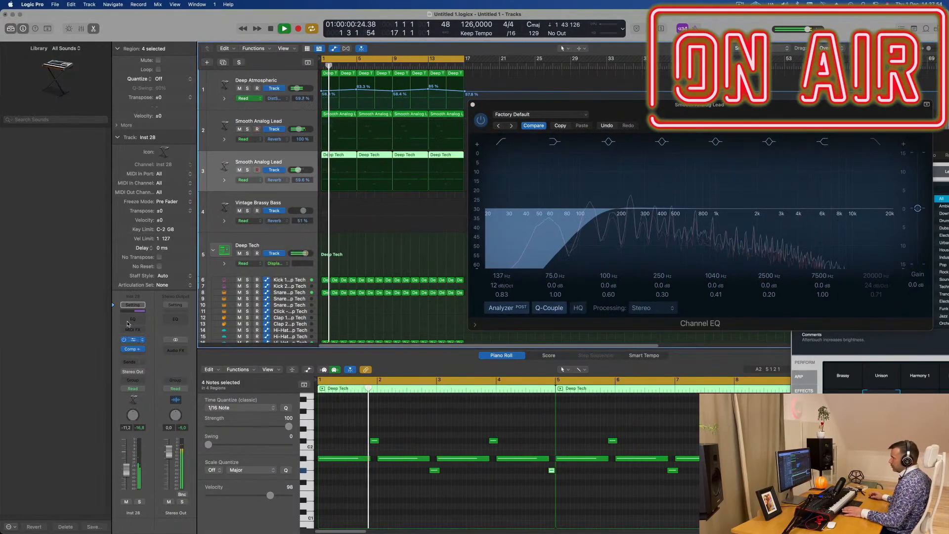
click(128, 320)
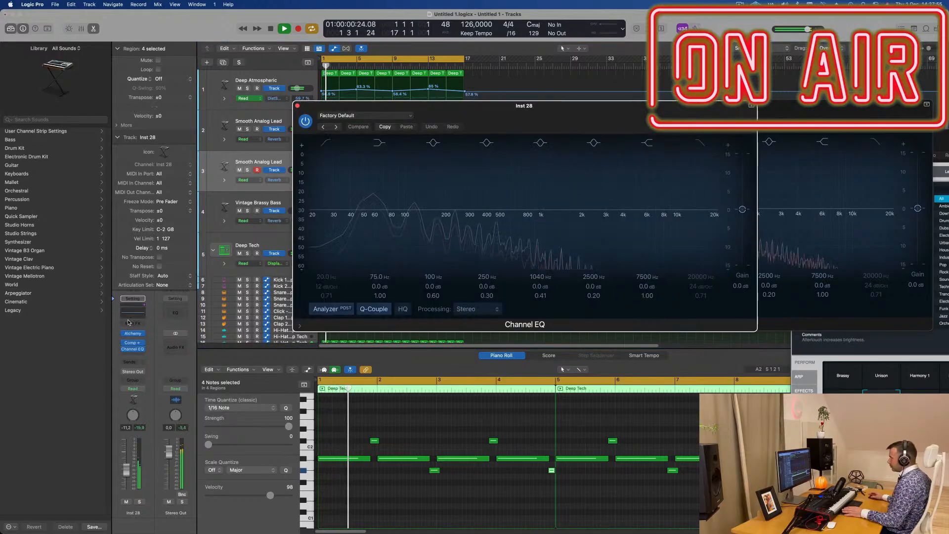
click(325, 143)
drag(336, 210, 396, 223)
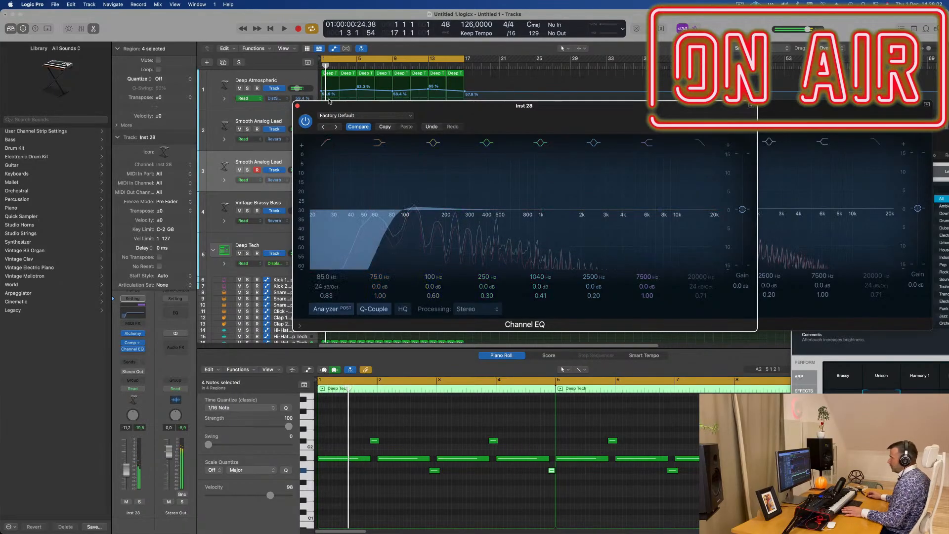
drag(295, 107, 296, 106)
Add a Channel EQ to the Deep Atmospheric track and boost its 75 Hz low shelf by 3.3 dB
click(257, 82)
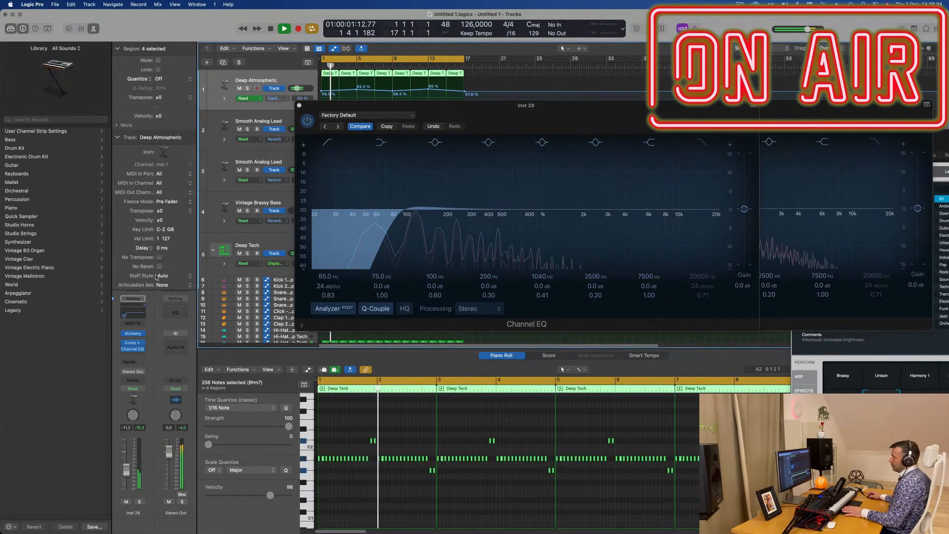
key(Return)
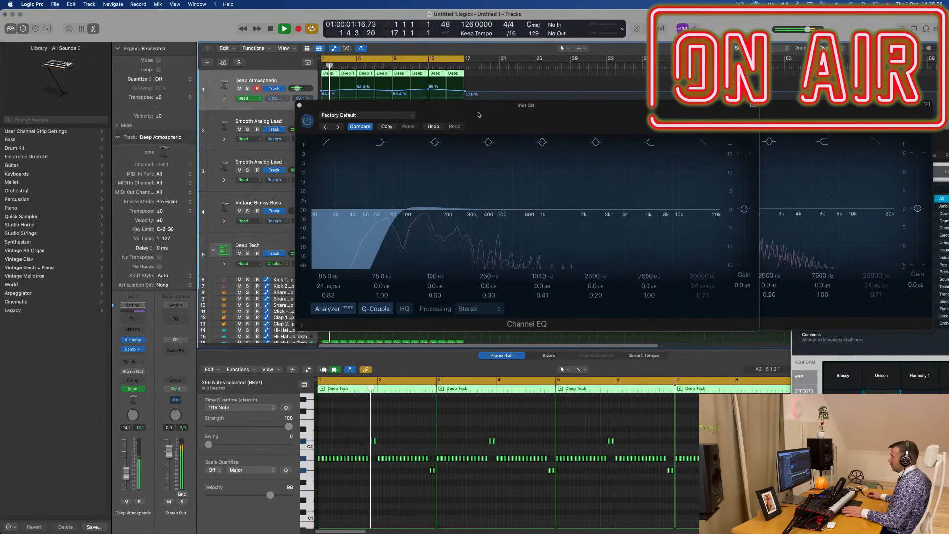
drag(478, 114, 677, 151)
click(132, 319)
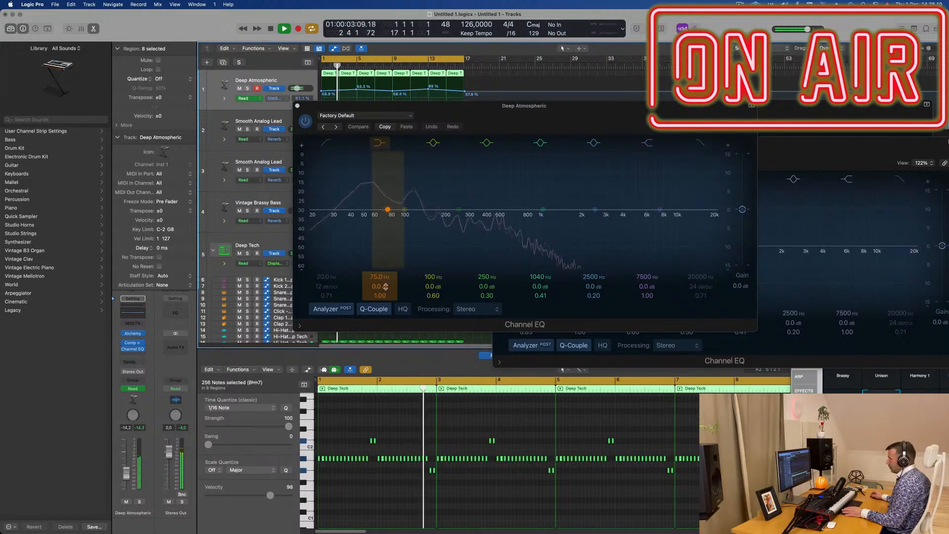
drag(386, 287, 387, 287)
key(space)
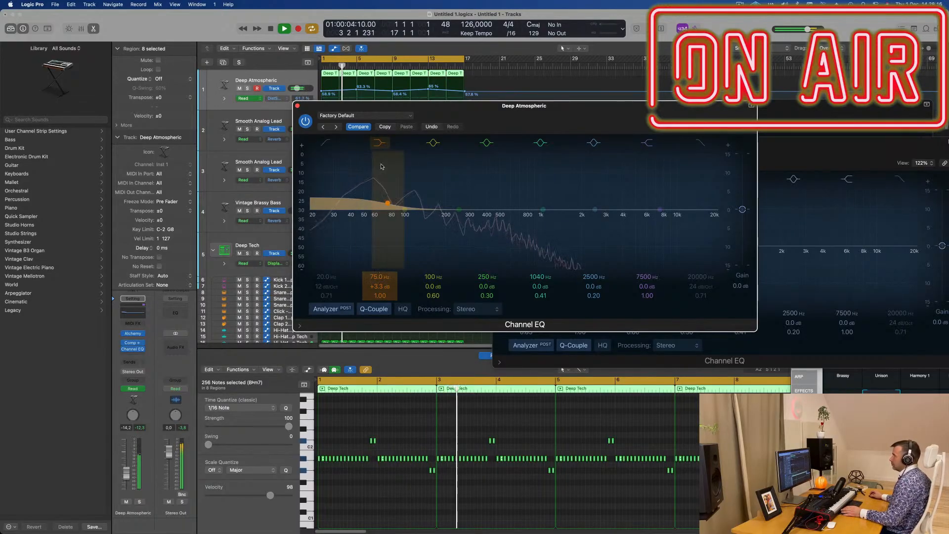
Close the three Channel EQ windows and fit the 16-bar arrangement and drum tracks in view
click(298, 106)
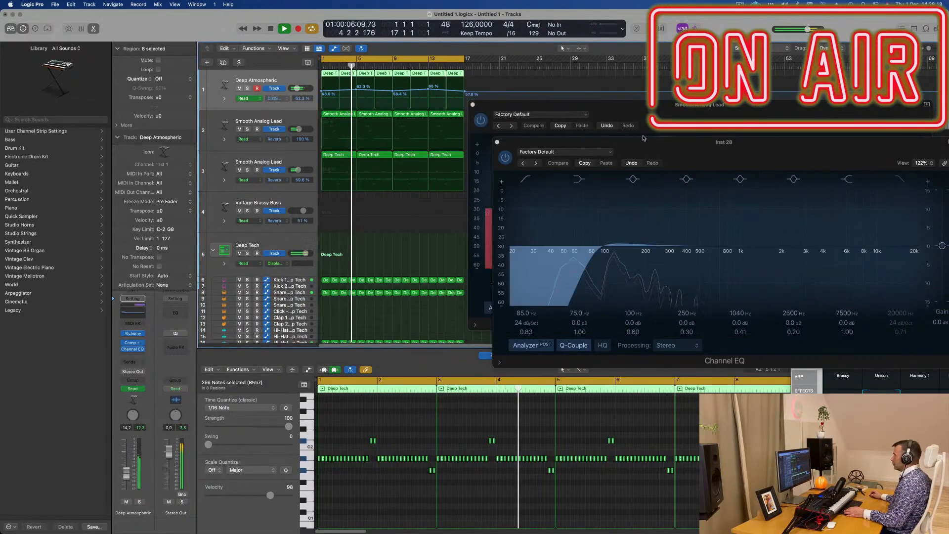
click(390, 162)
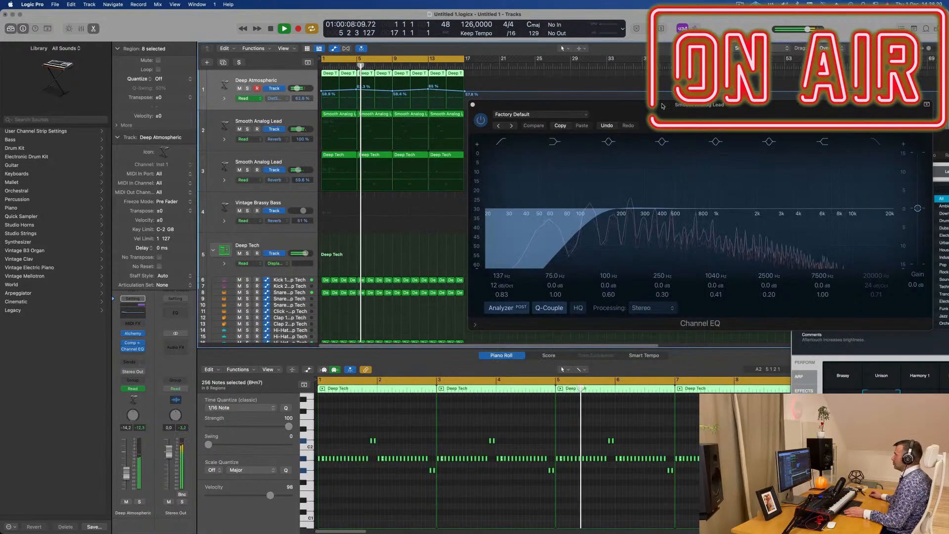
click(338, 114)
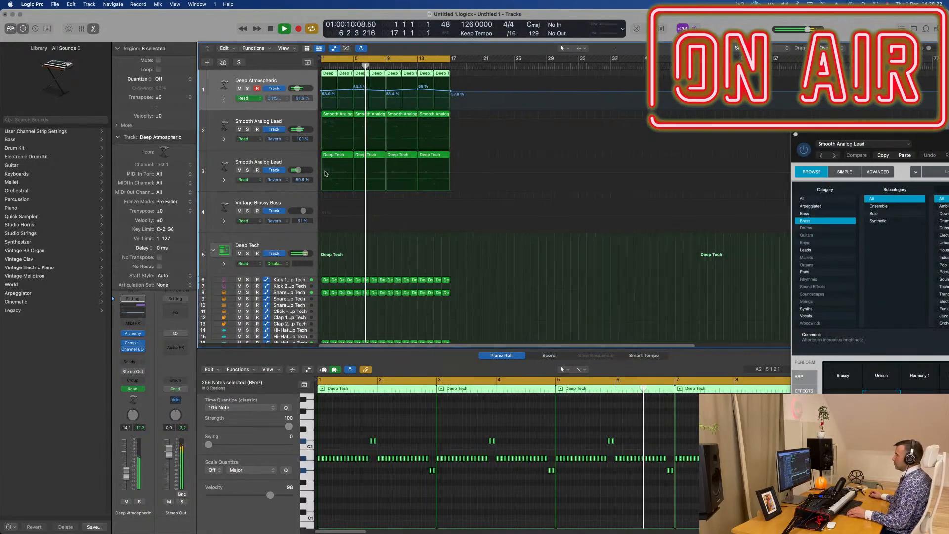
key(super+Left)
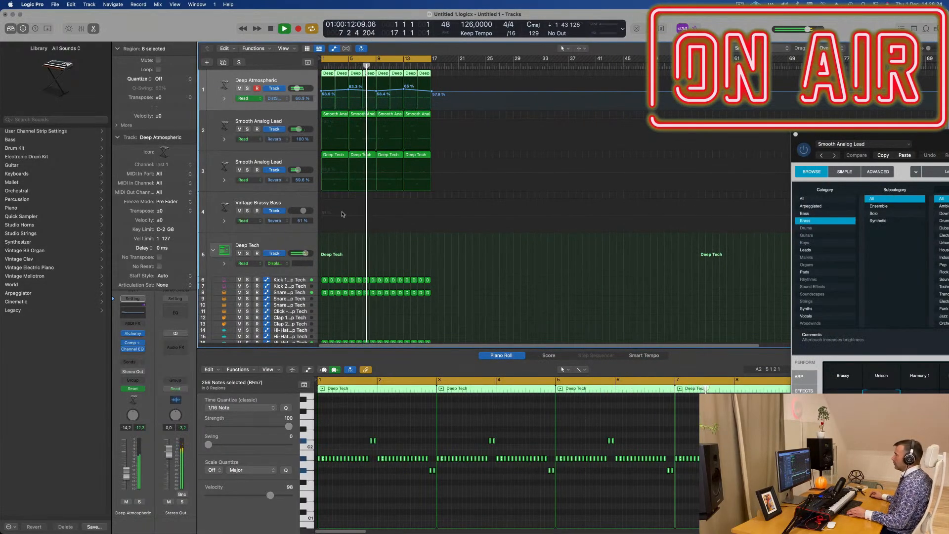
key(super+Right)
key(super+Up)
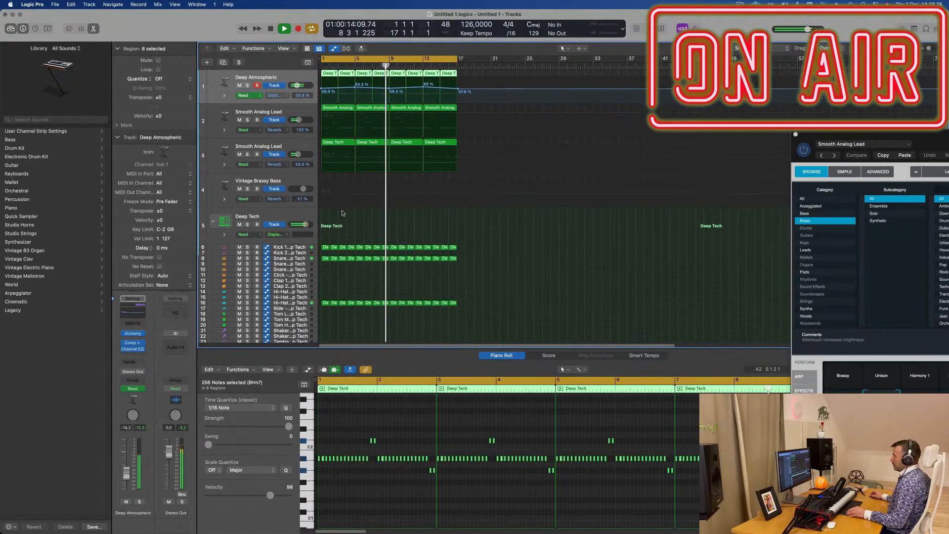
Open the Vintage Brassy Bass track's Alchemy instrument while the arrangement plays from the start
key(space)
key(space)
click(296, 182)
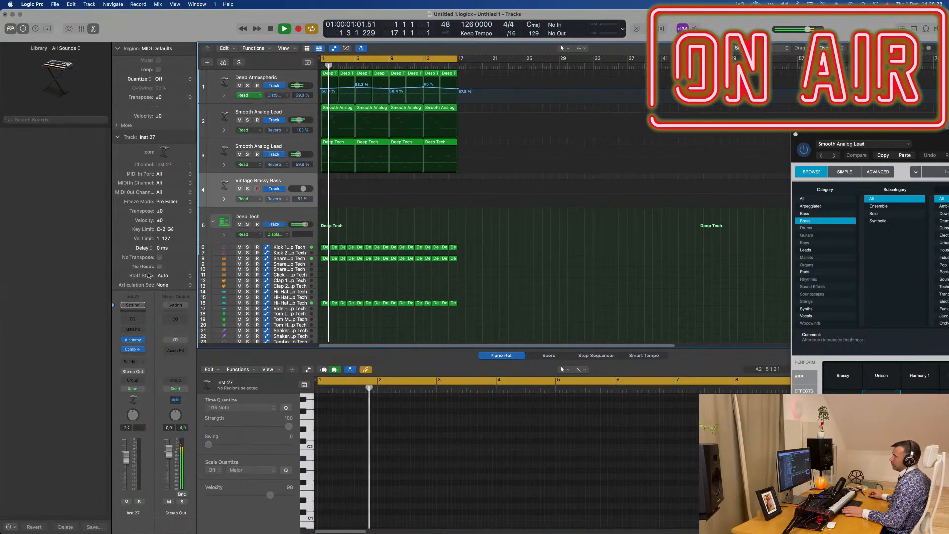
key(Return)
click(132, 342)
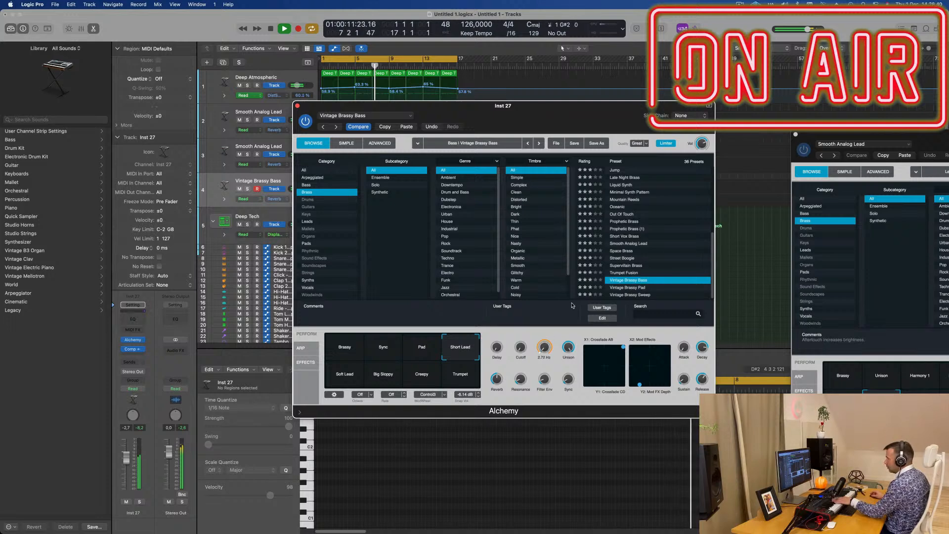
Audition Alchemy's Pad, Short Lead, Soft Lead, Big Sloppy and Creepy variations of the Vintage Brassy Bass over the track
click(427, 357)
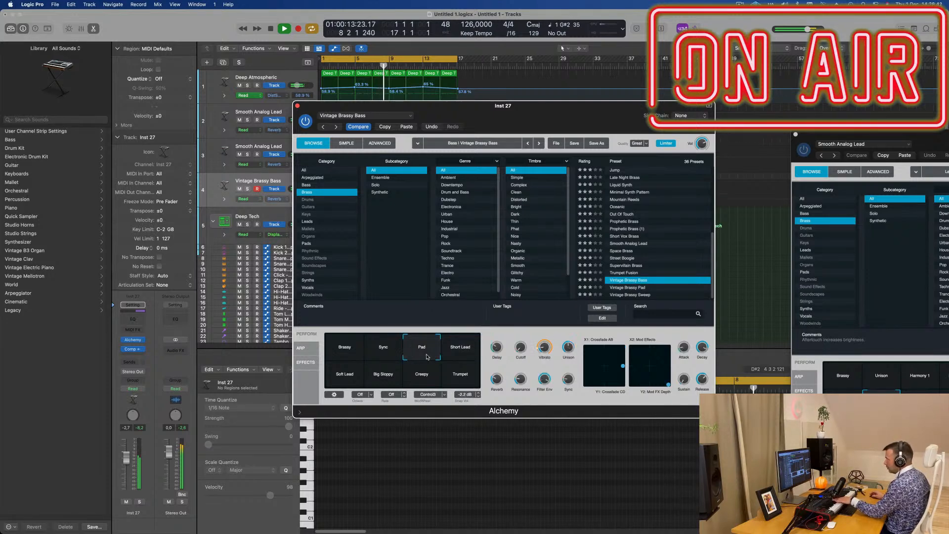
click(460, 351)
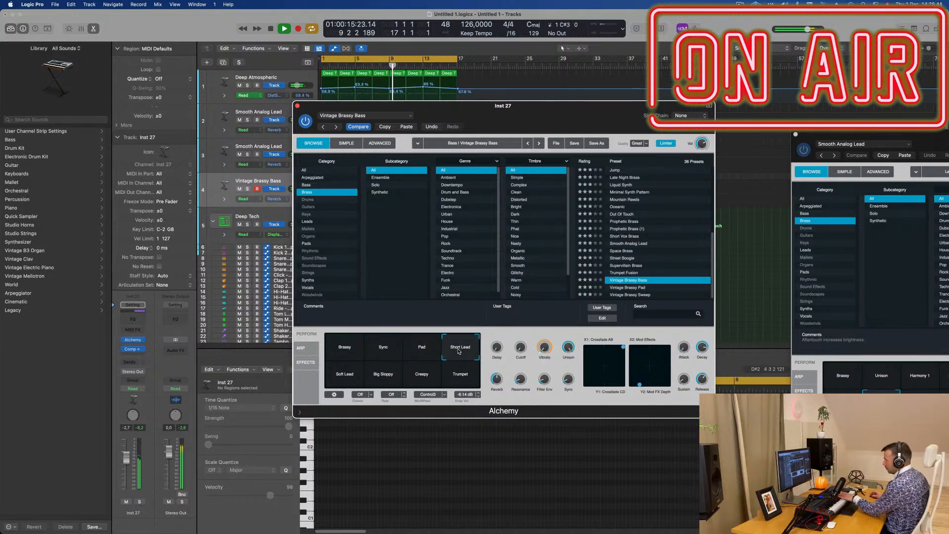
click(355, 371)
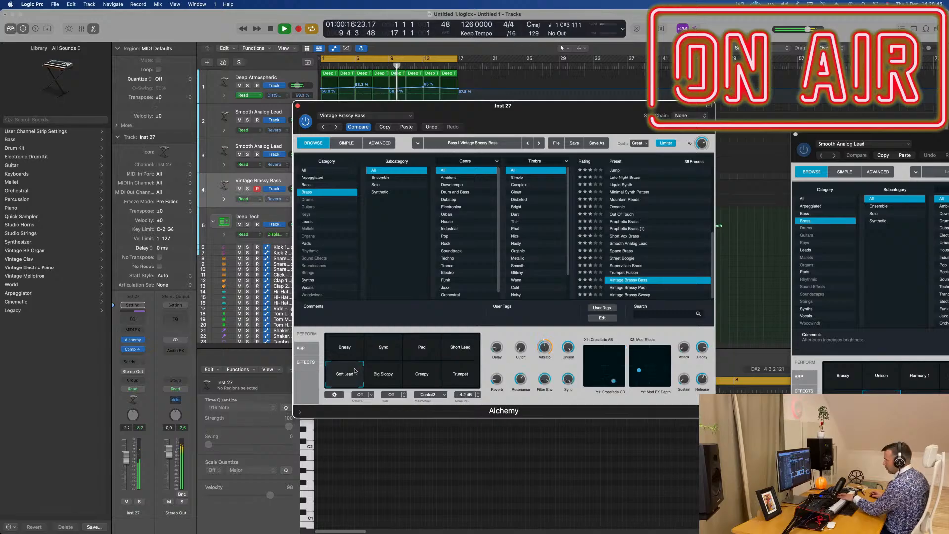
click(394, 381)
click(418, 384)
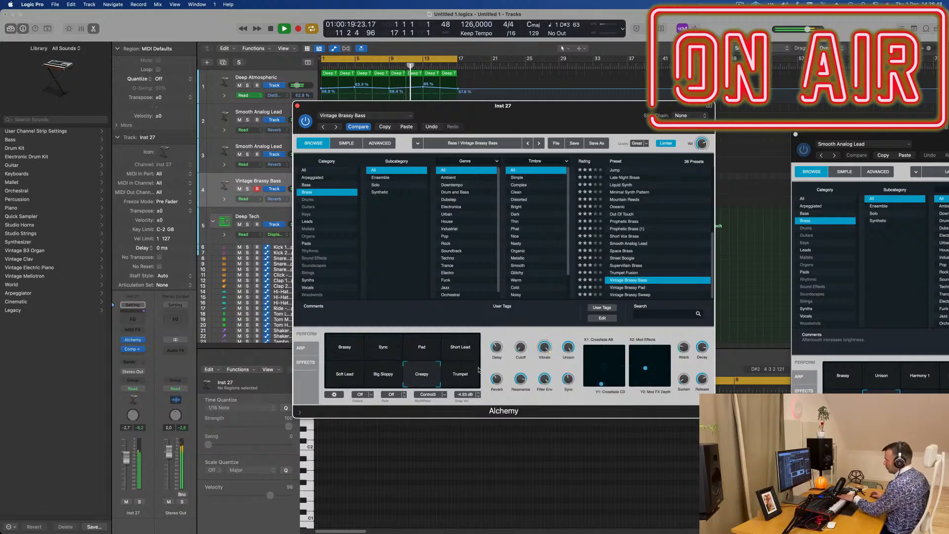
Audition Alchemy's performance snapshots, including Trumpet and Brassy, and choose Short Lead for the Vintage Brassy Bass sound
click(467, 376)
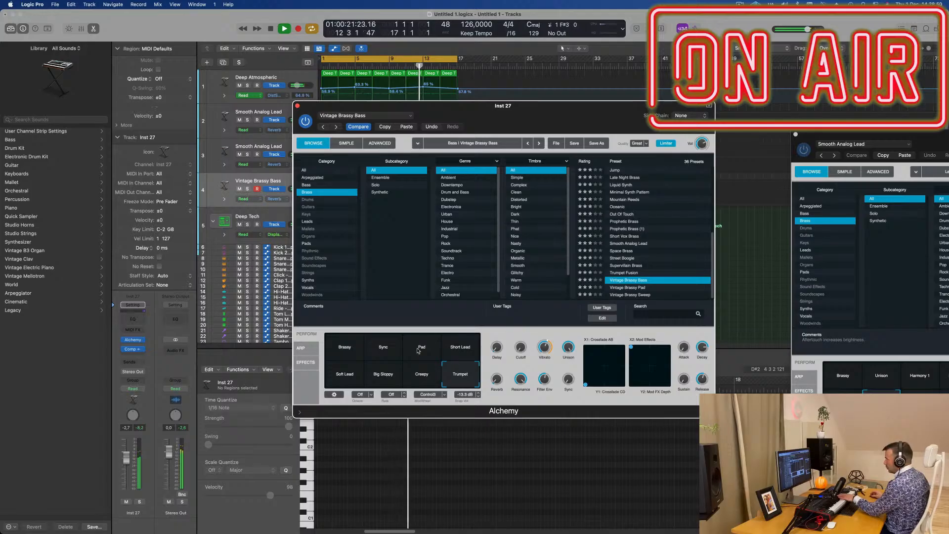
click(372, 353)
click(348, 352)
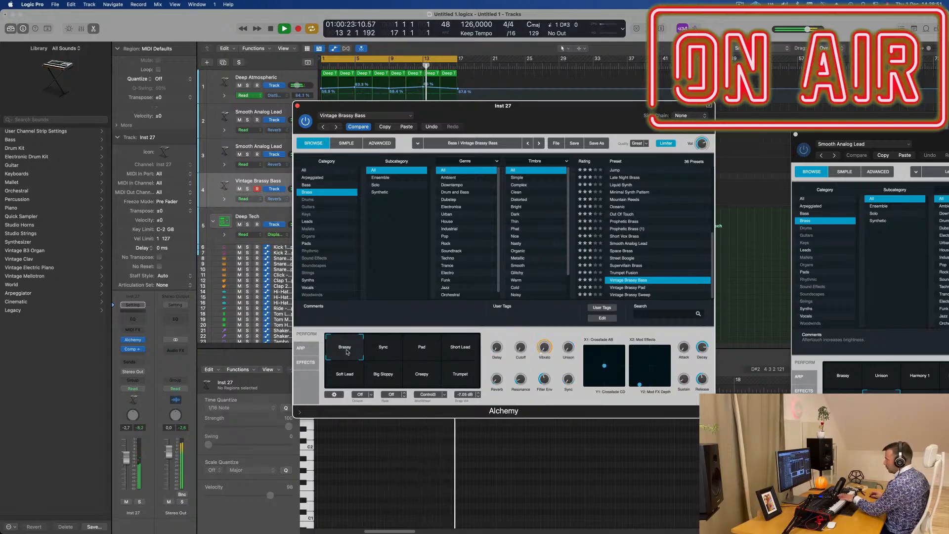
click(459, 352)
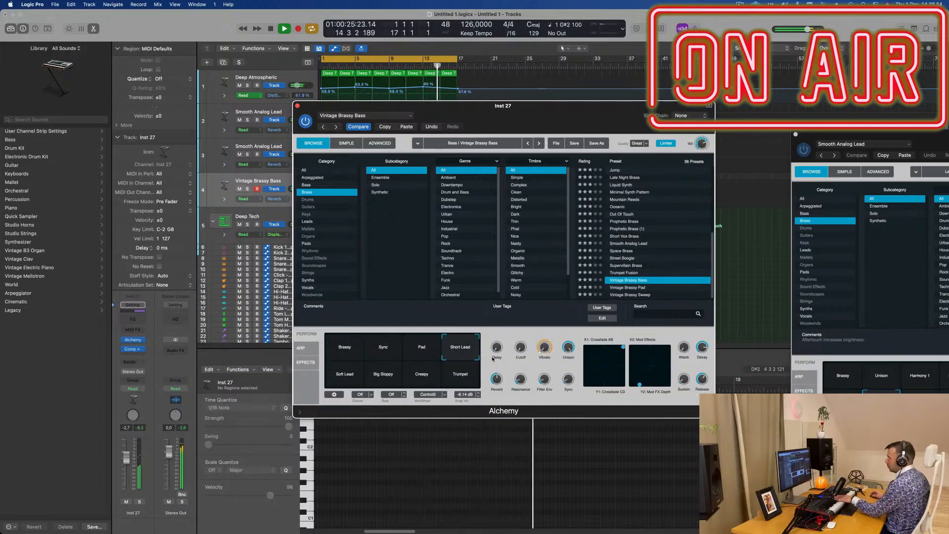
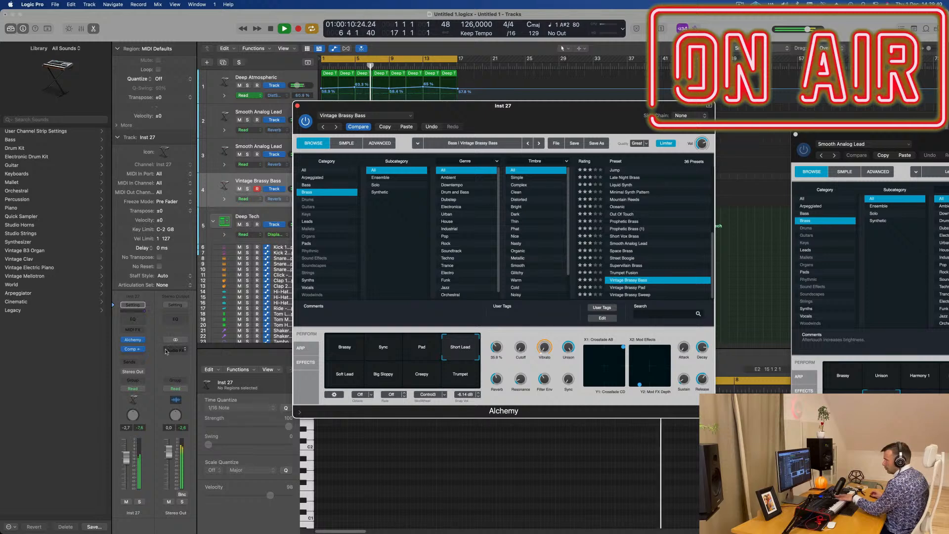
Add a Bus 5 send to the Vintage Brassy Bass channel and insert SilverVerb on the resulting aux
click(124, 362)
mouse_move(148, 375)
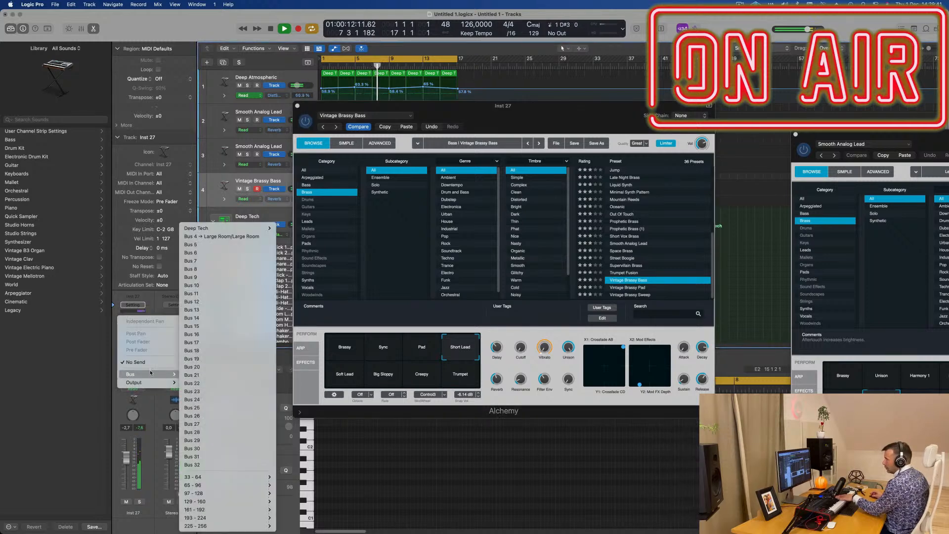
click(217, 245)
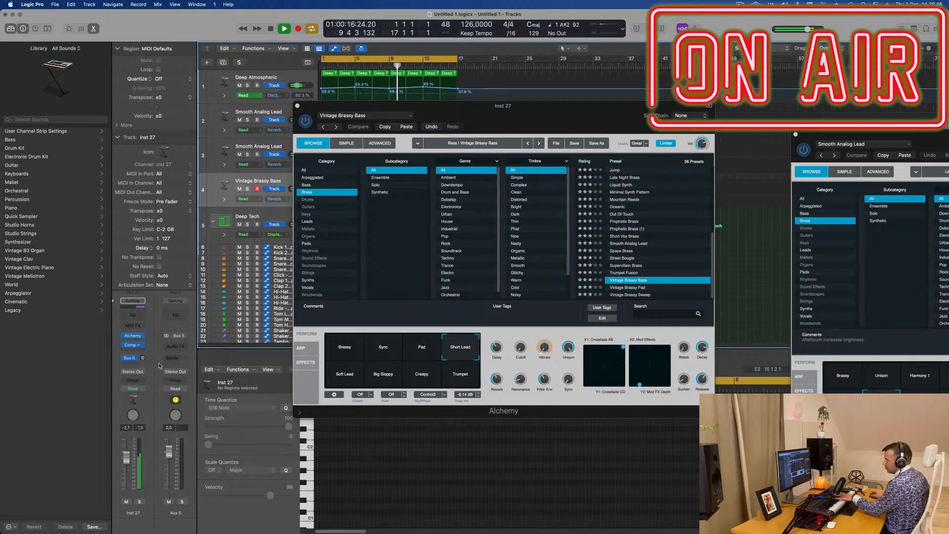
click(176, 346)
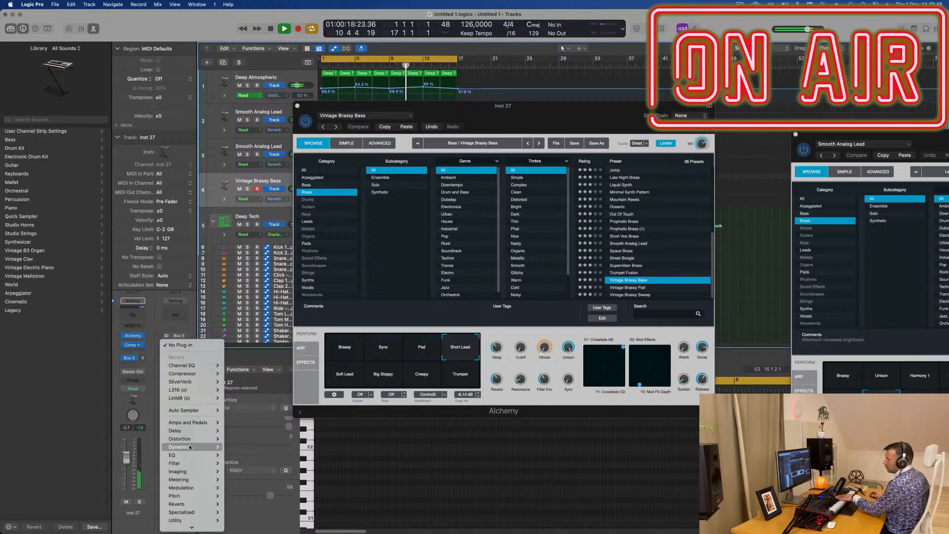
mouse_move(196, 381)
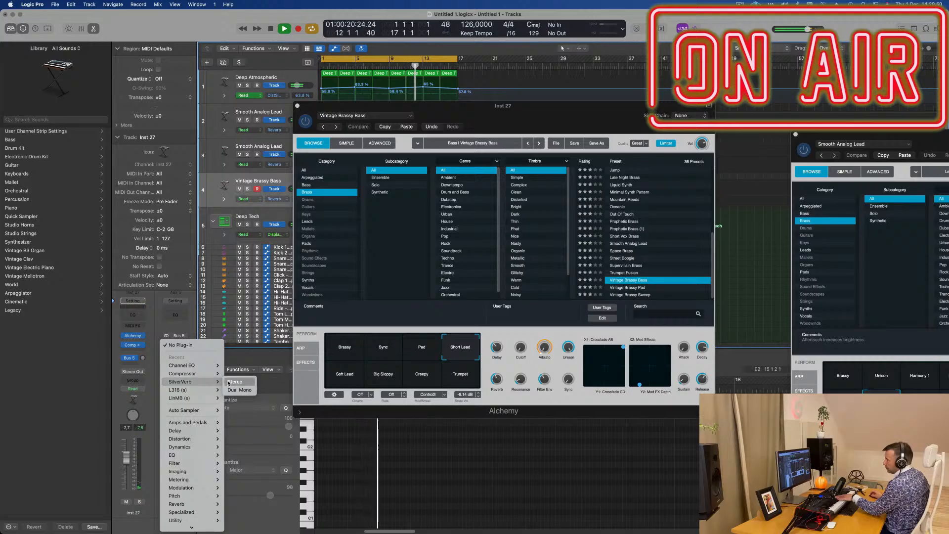
click(238, 390)
Load the grandiose preset in SilverVerb and raise the bass channel's Bus 5 send level
click(400, 123)
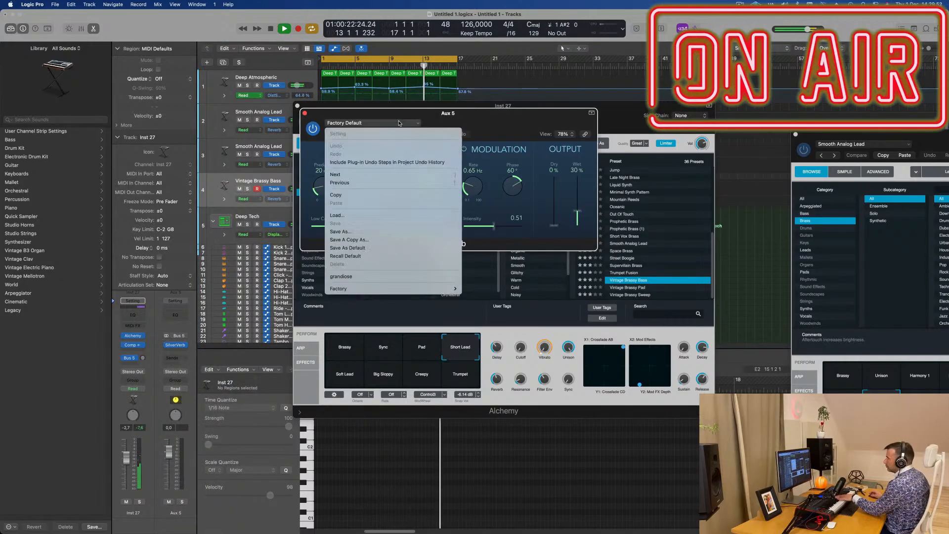
click(346, 276)
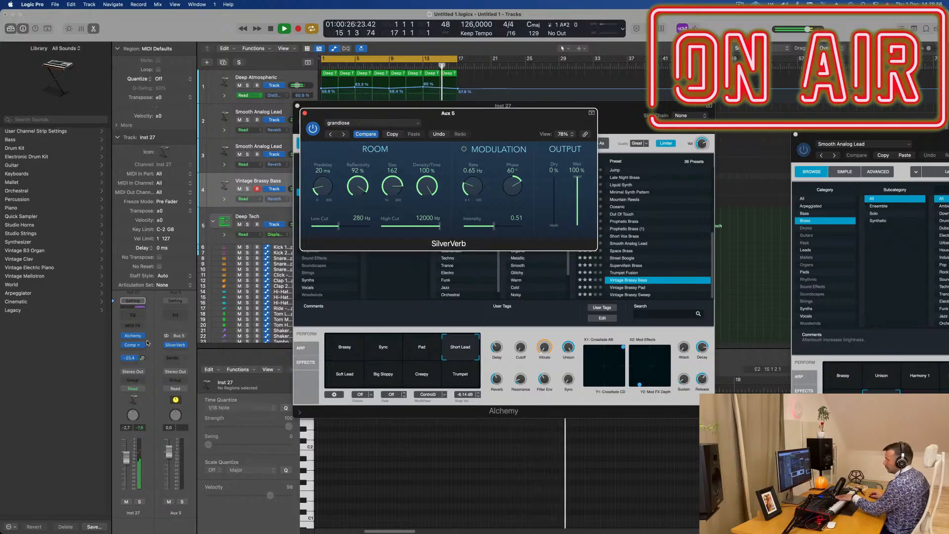
drag(143, 361, 143, 359)
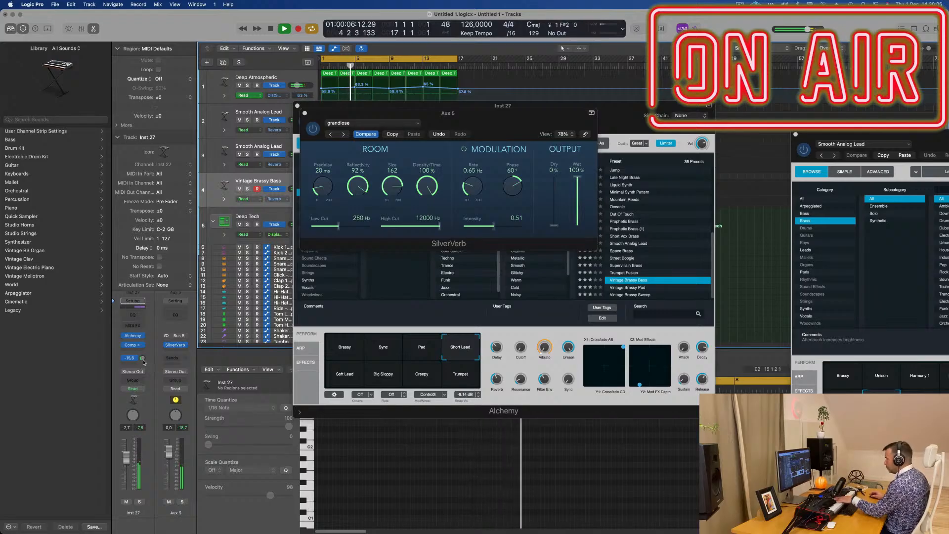
click(305, 114)
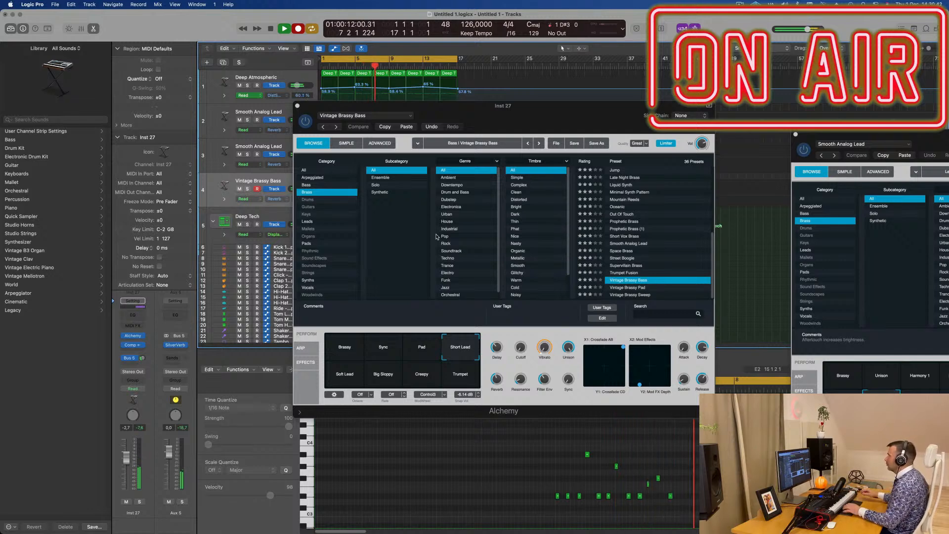
Stop recording and move the recorded Vintage Brassy Bass region to bar 1, playing it from the start
key(space)
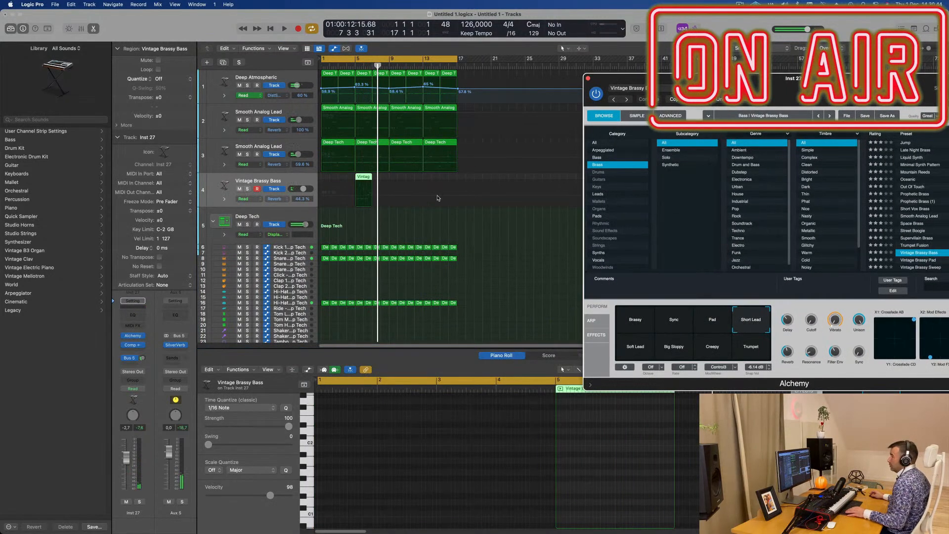
drag(366, 180, 326, 184)
key(space)
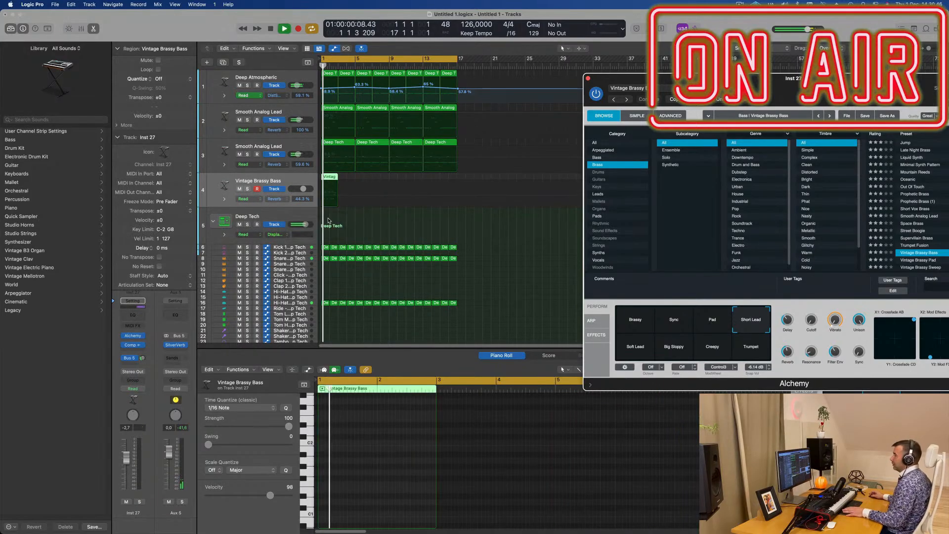
Open the Vintage Brassy Bass region in the Piano Roll and play its notes back from the start
double_click(333, 177)
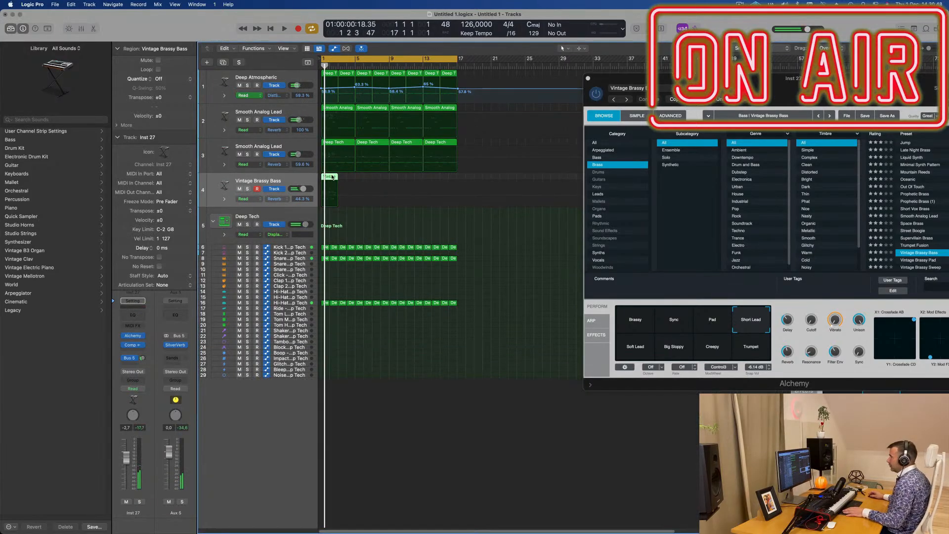
double_click(333, 177)
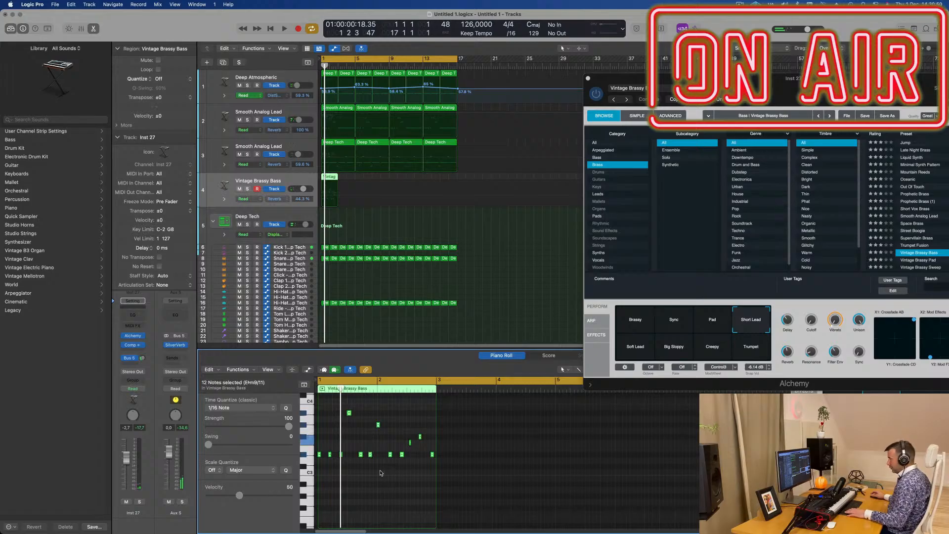
key(space)
key(super+Right)
key(super+Right)
scroll(385, 488, right, 1)
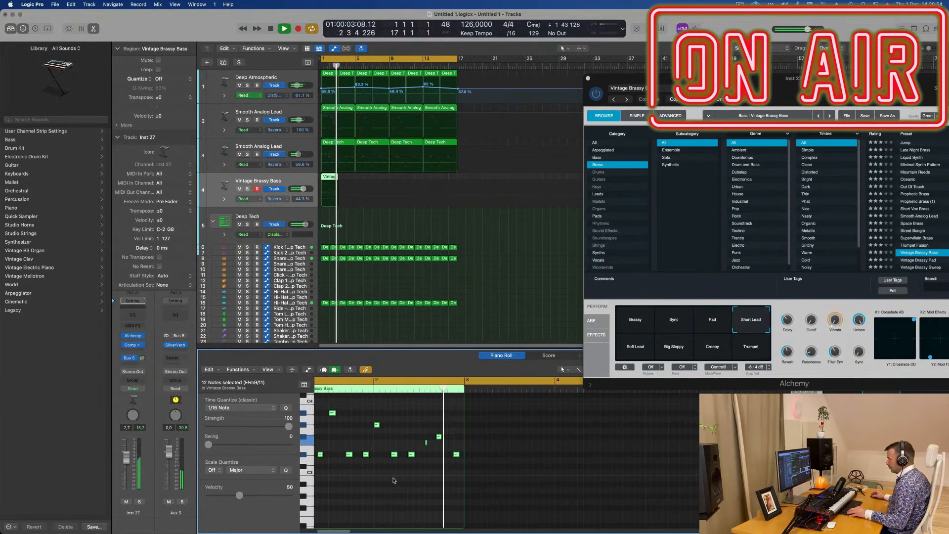
key(space)
key(space)
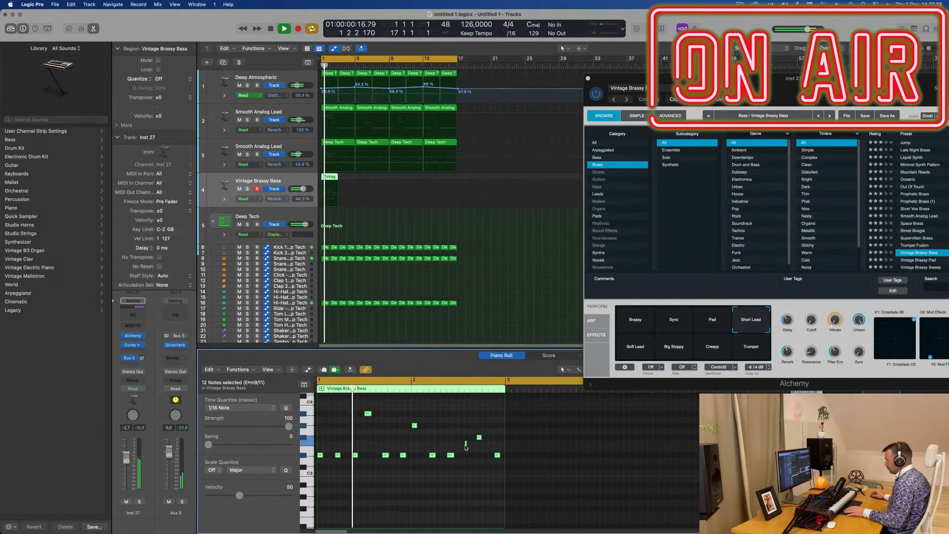
Lengthen the very short note in the second half of bar 2 in the Vintage Brassy Bass region
drag(467, 444, 467, 444)
click(435, 420)
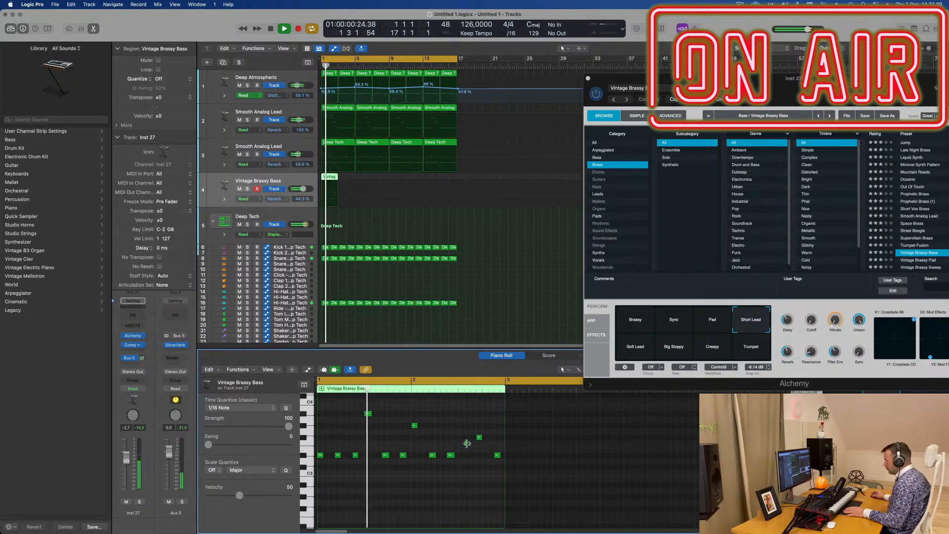
click(467, 444)
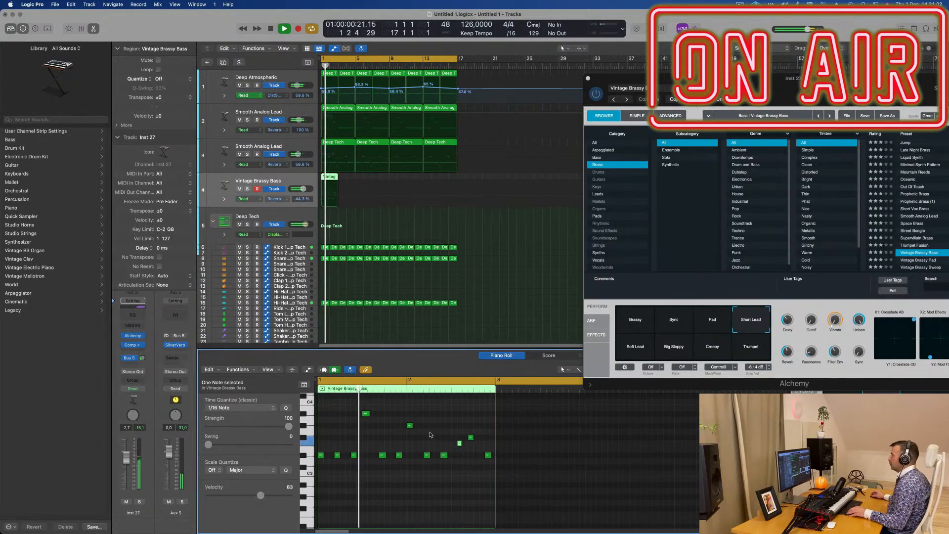
scroll(430, 435, left, 3)
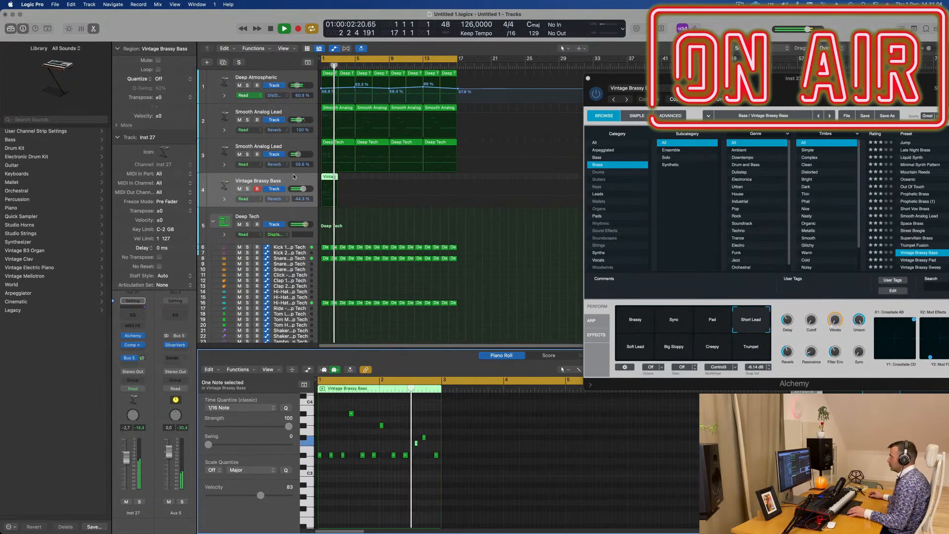
scroll(435, 484, up, 3)
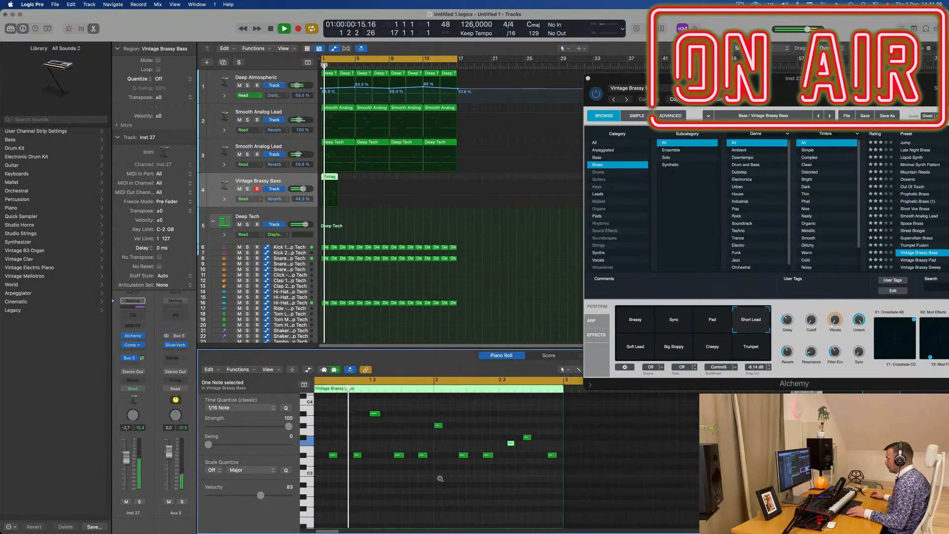
scroll(440, 481, down, 1)
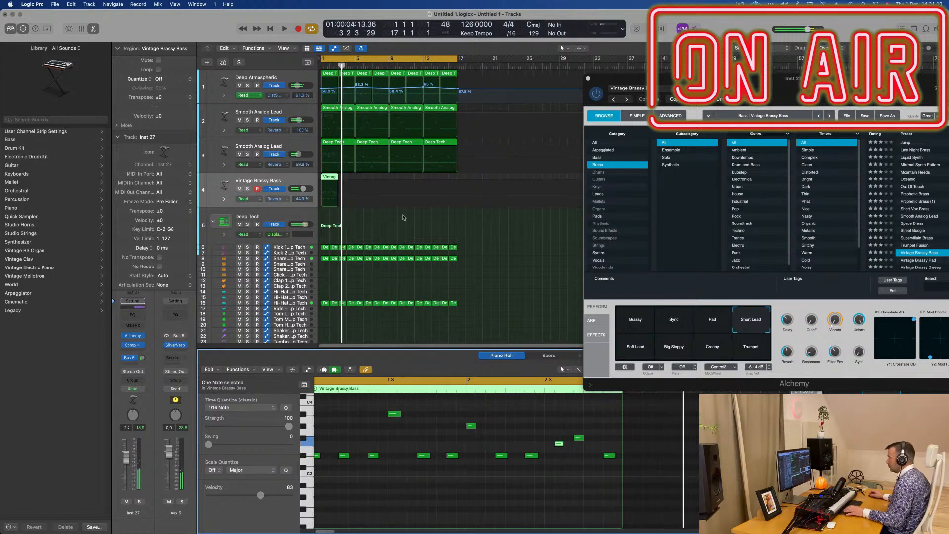
Repeat the two-bar Vintage Brassy Bass region seven times to fill the track up to bar 17, and play it from the start
key(Return)
click(331, 180)
key(super+r)
key(super+r)
key(super+r)
key(super+r)
key(super+r)
key(super+r)
key(super+r)
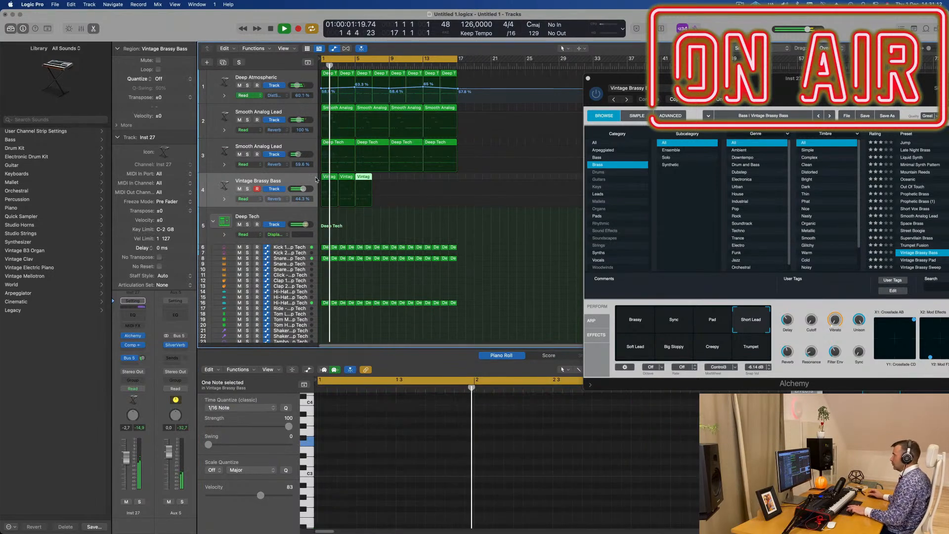
key(space)
key(space)
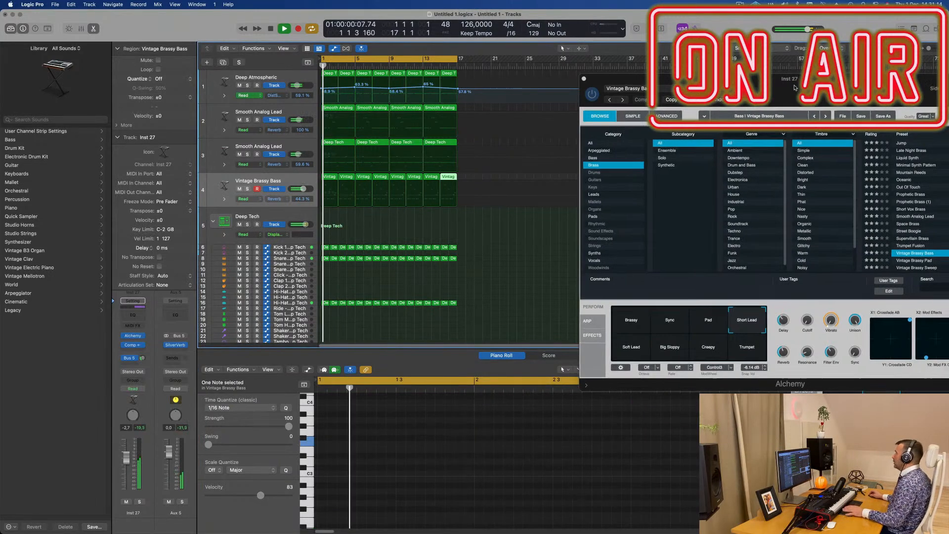
Add a Channel EQ to the Vintage Brassy Bass channel and enable its high-cut band with a 36 dB/Oct slope
drag(822, 86, 558, 103)
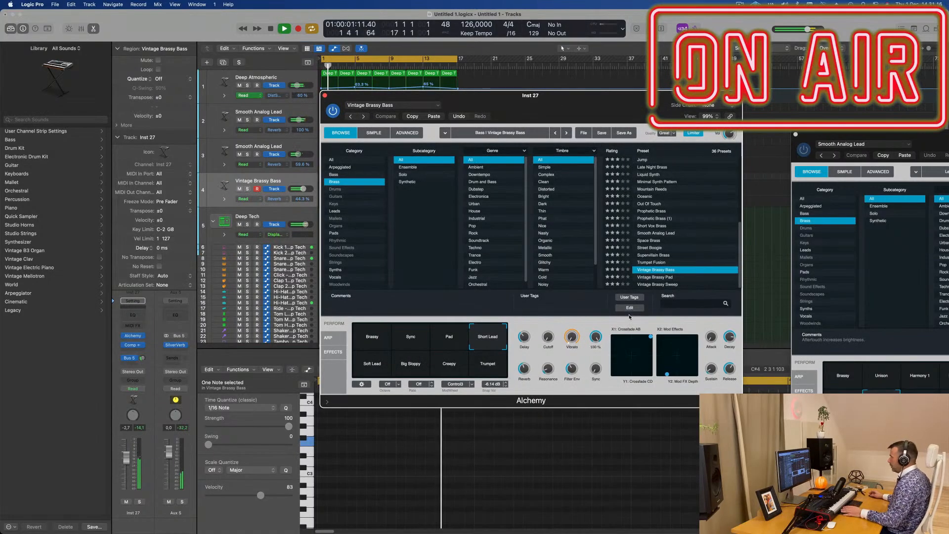
click(132, 315)
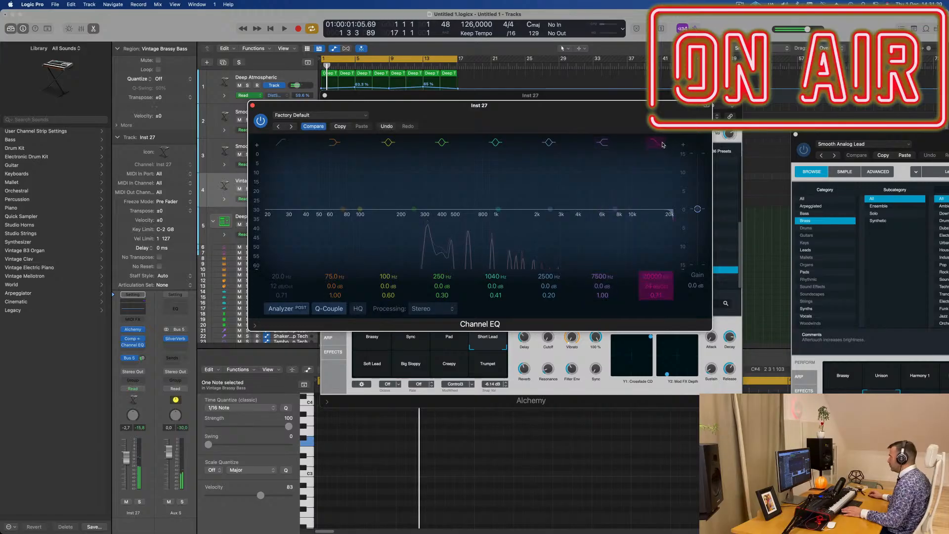
click(661, 144)
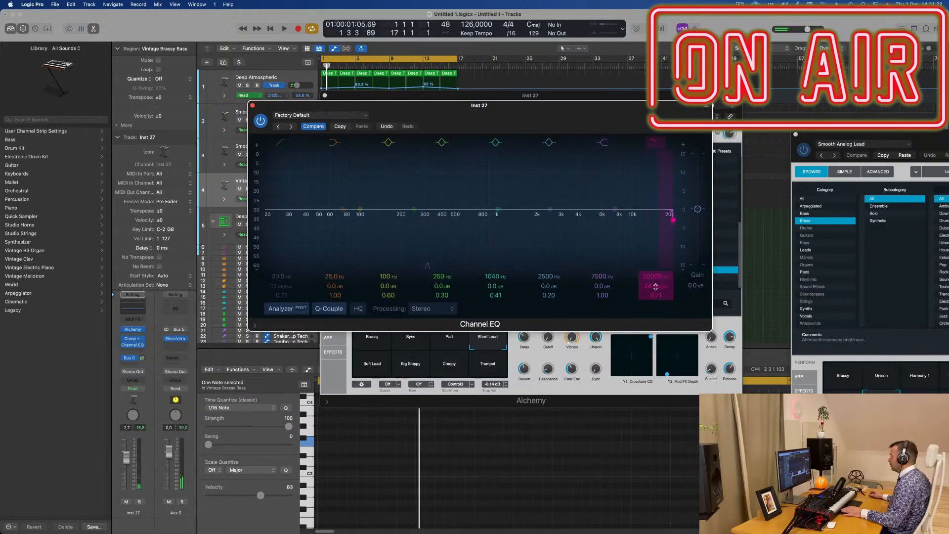
key(space)
mouse_move(655, 287)
mouse_down()
mouse_move(655, 275)
mouse_move(653, 297)
mouse_up()
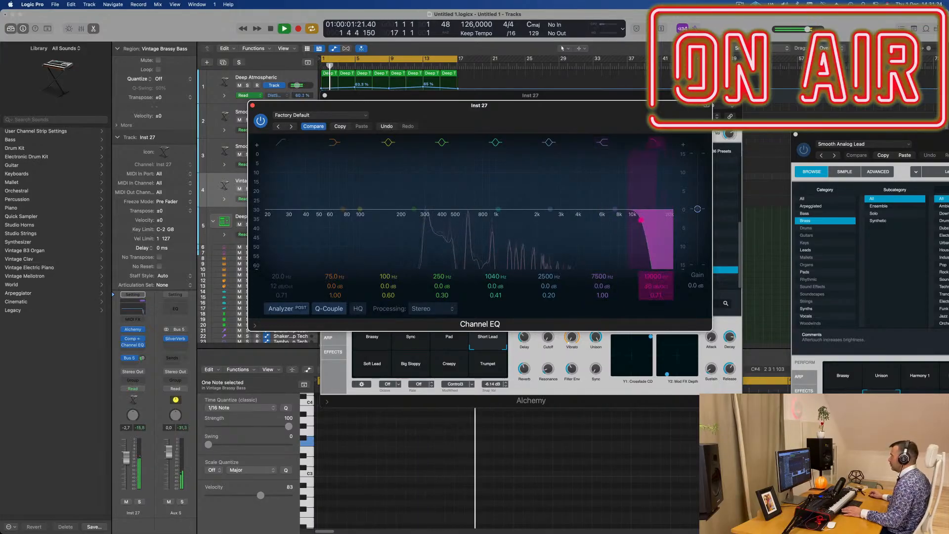
Lower the Channel EQ's high-cut frequency to about 750 Hz while listening to the bass
drag(641, 220, 524, 220)
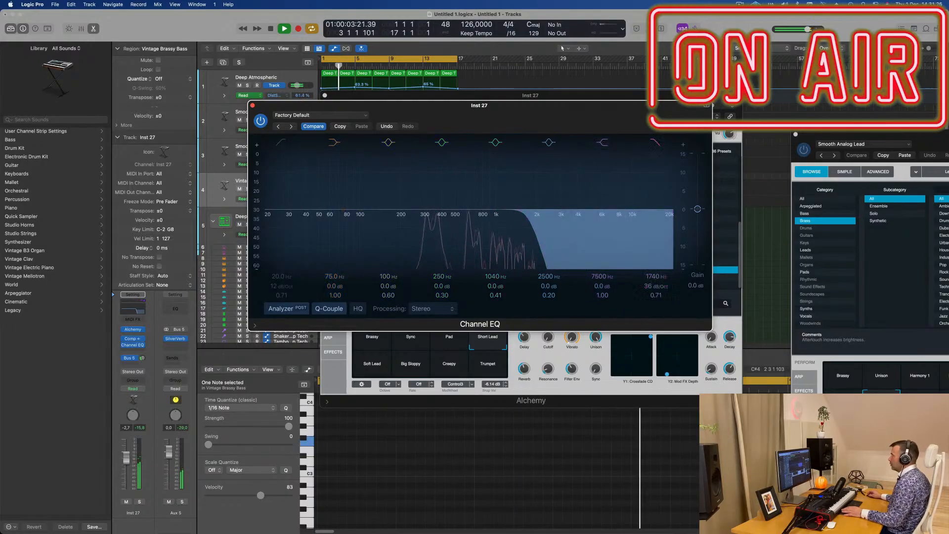
drag(540, 105, 663, 97)
drag(652, 212, 664, 211)
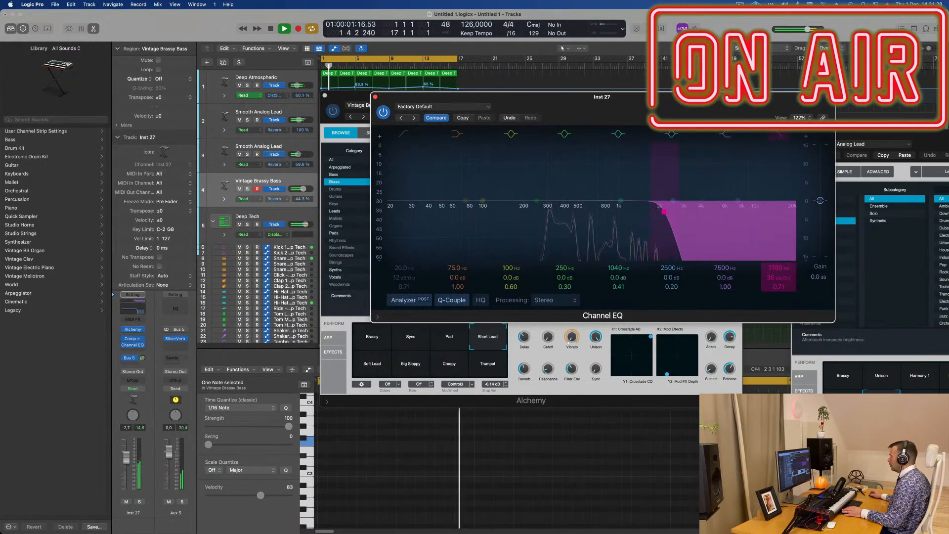
drag(779, 267, 779, 296)
key(space)
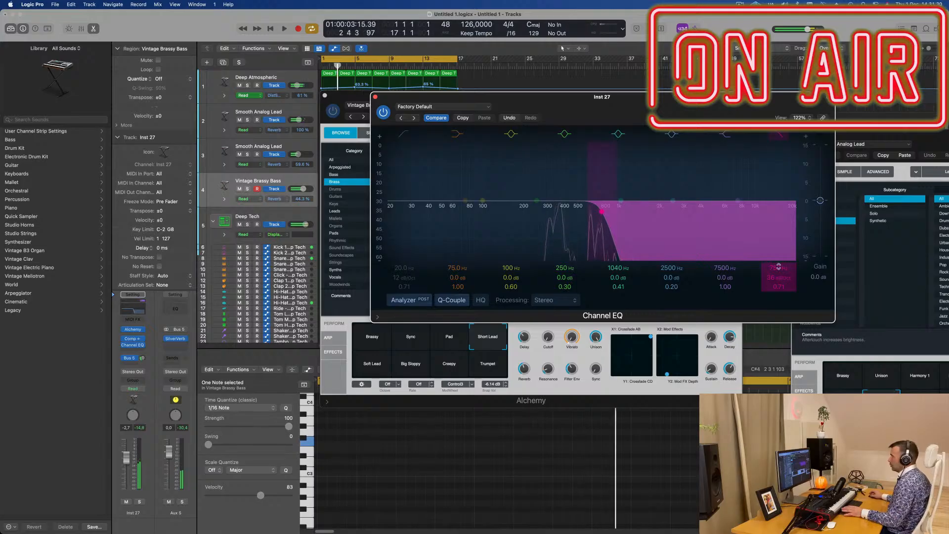
key(space)
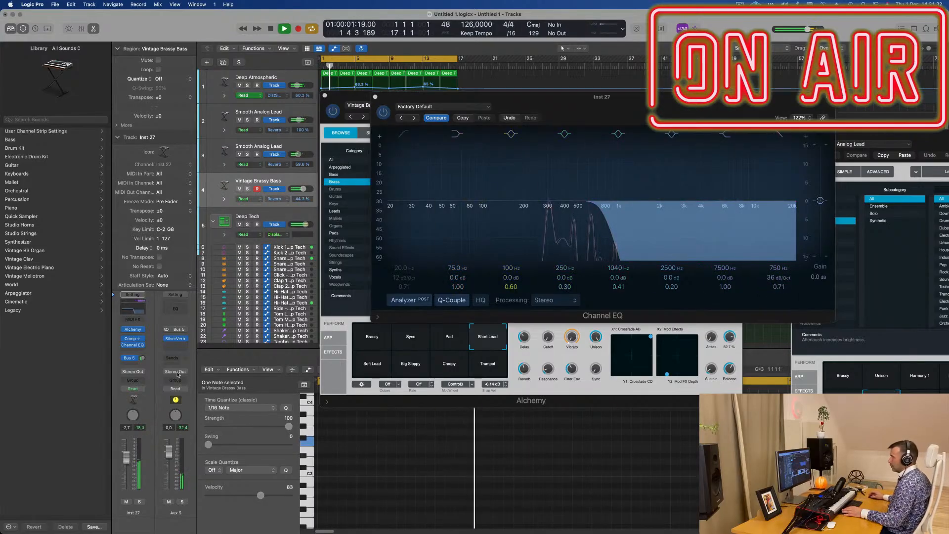
Restart playback from the beginning and rearrange the Channel EQ and Alchemy windows so both controls and tracks are accessible
key(Return)
drag(588, 109, 762, 103)
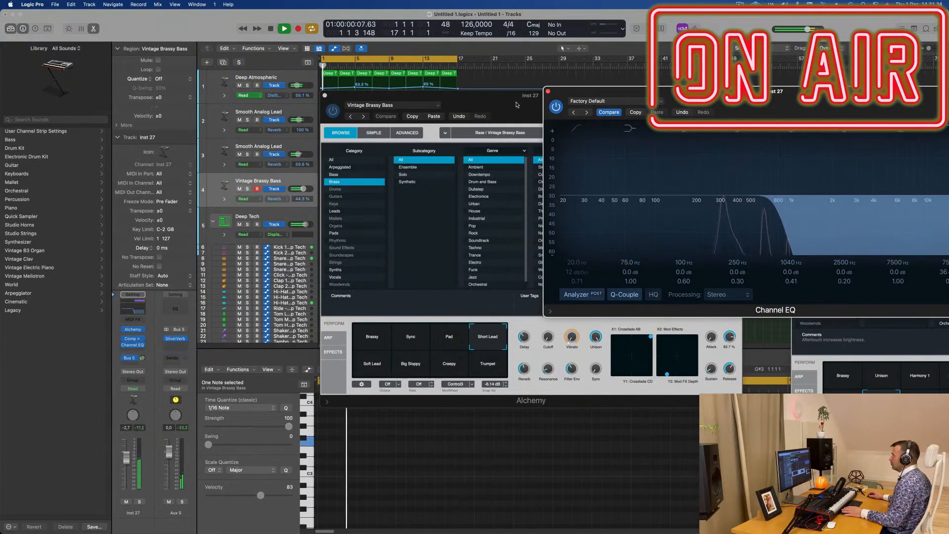
drag(445, 95, 464, 162)
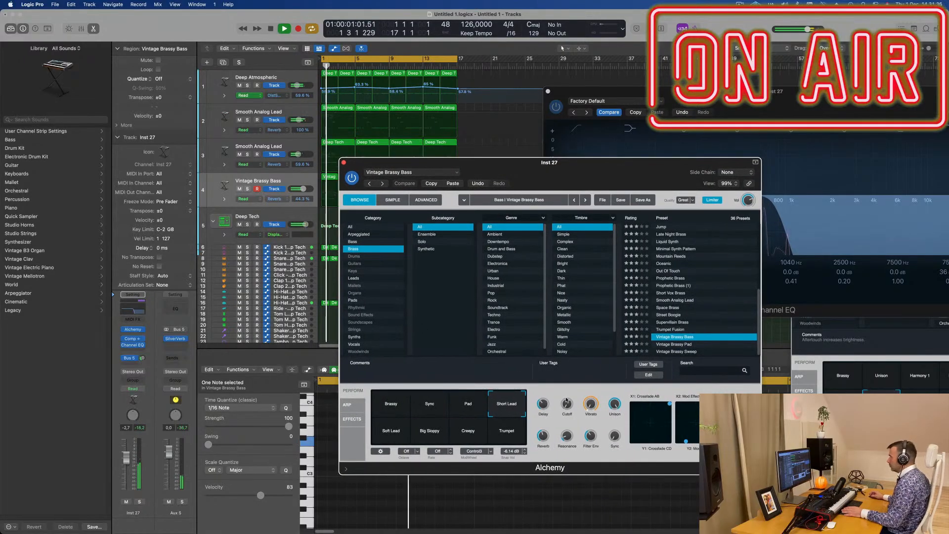
Adjust the Cutoff in the Vintage Brassy Bass's Alchemy to about 11.4% and reposition the plug-in window to uncover the tracks
drag(568, 404, 569, 402)
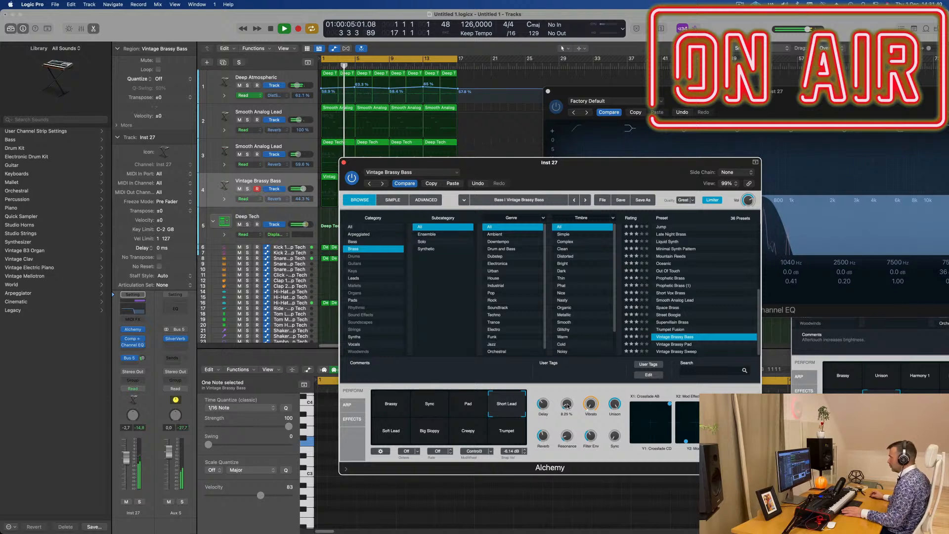
drag(599, 173, 607, 245)
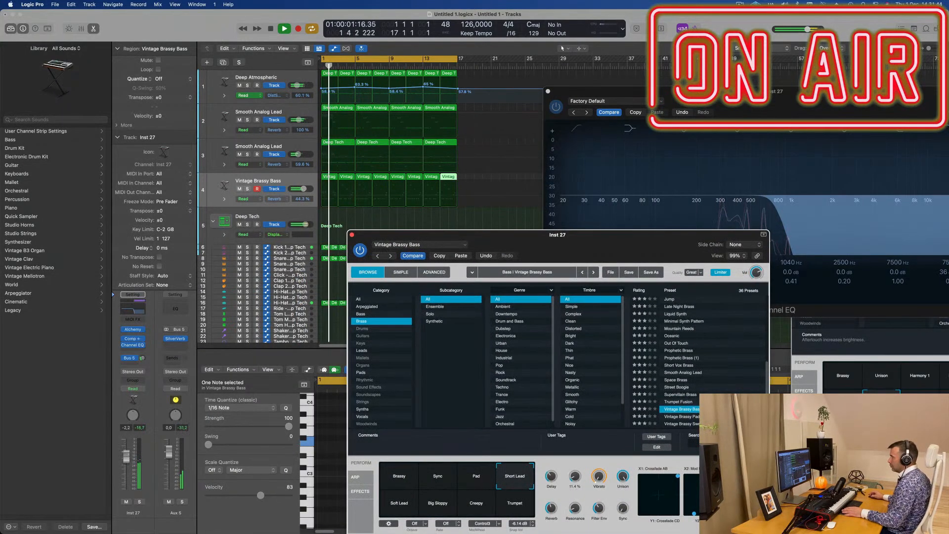
click(204, 330)
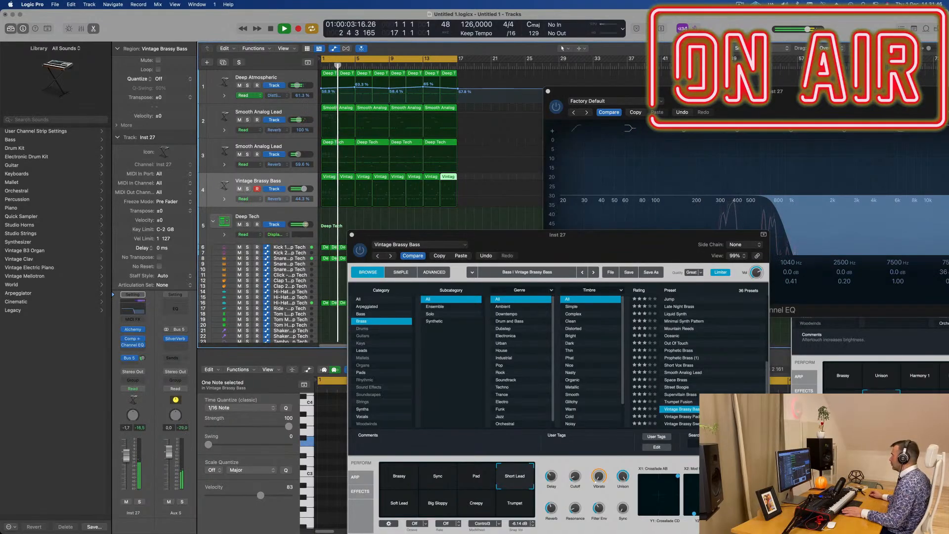
Set the bass Channel EQ's high-cut to 870 Hz and enable its low-cut at about 272 Hz with a 36 dB/Oct slope
drag(791, 92, 598, 97)
key(space)
key(space)
mouse_move(758, 268)
mouse_down()
mouse_move(759, 257)
mouse_move(758, 272)
mouse_up()
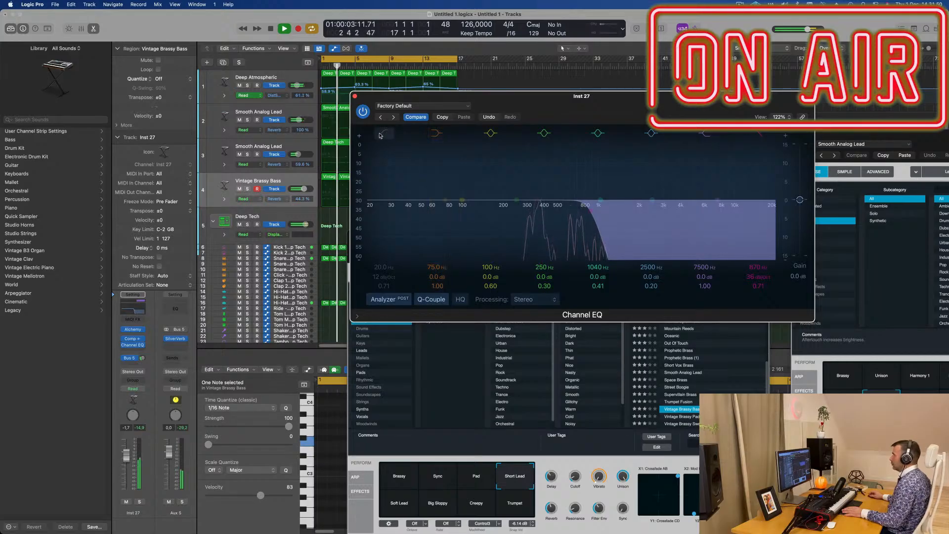
drag(408, 188, 488, 190)
drag(385, 277, 384, 247)
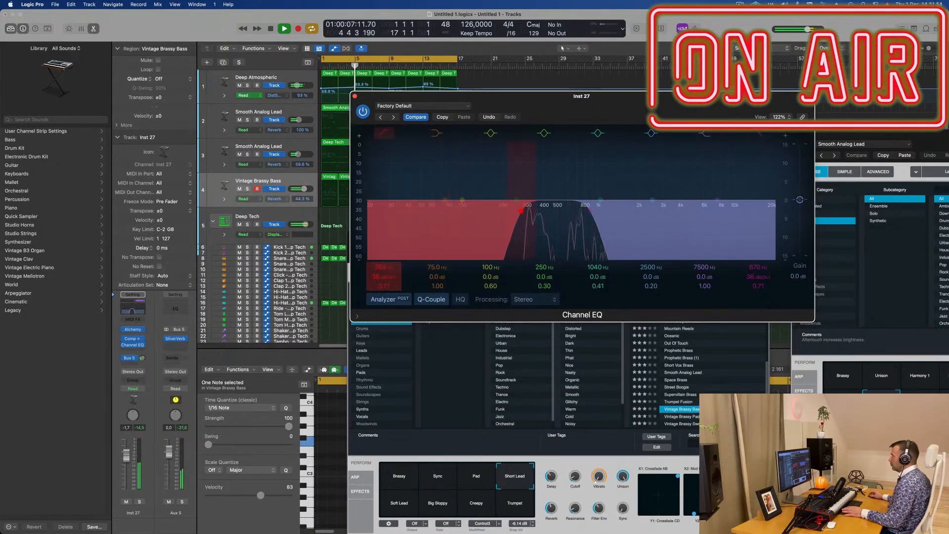
Raise the Vintage Brassy Bass's Alchemy Reverb to 53.8% and close its Channel EQ and Alchemy windows
drag(559, 110, 232, 73)
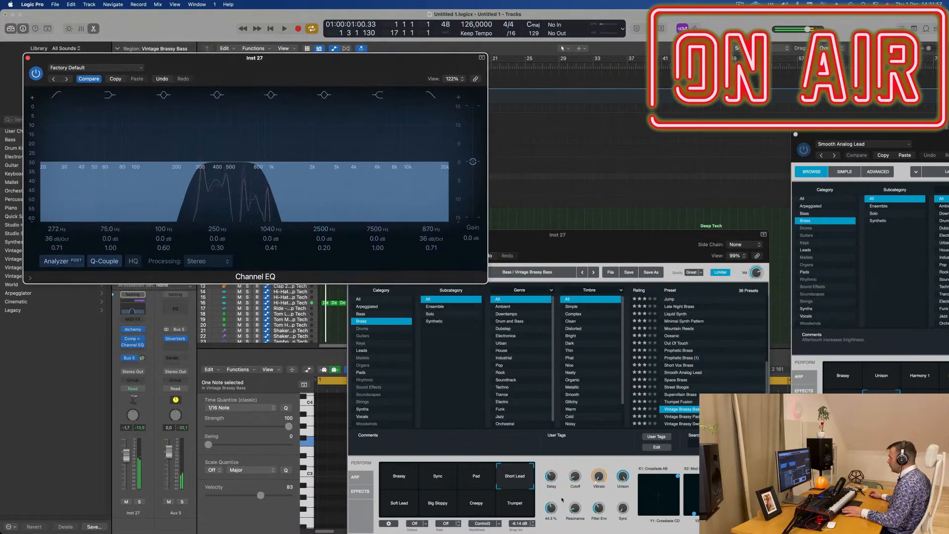
click(556, 472)
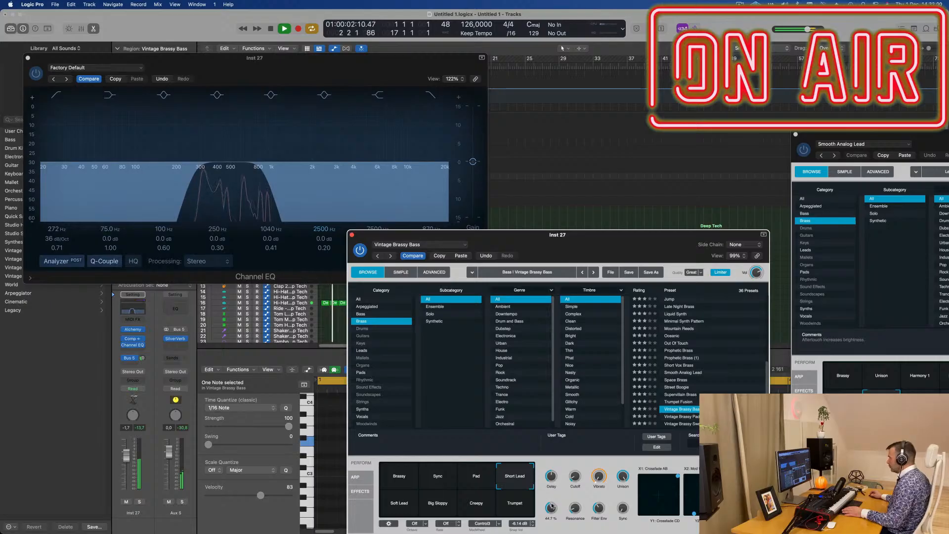
drag(589, 244, 693, 216)
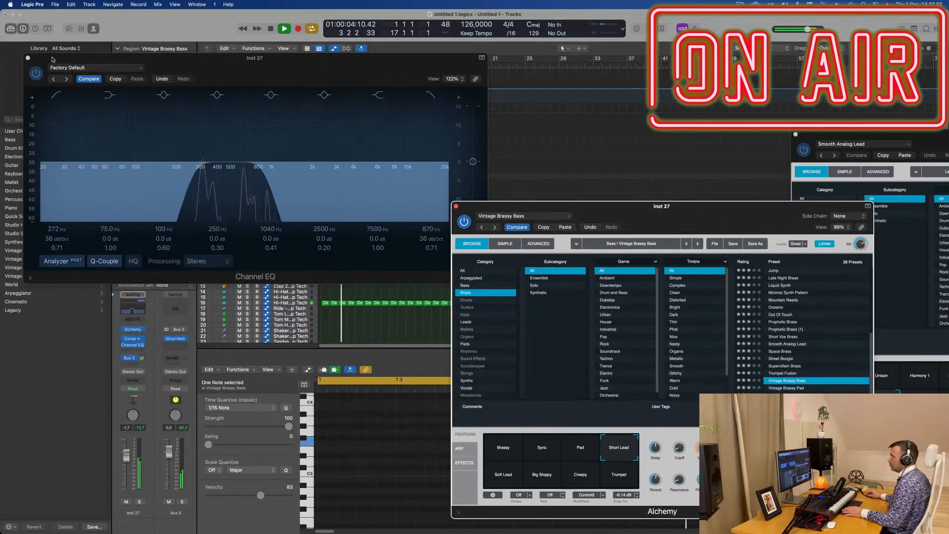
click(28, 58)
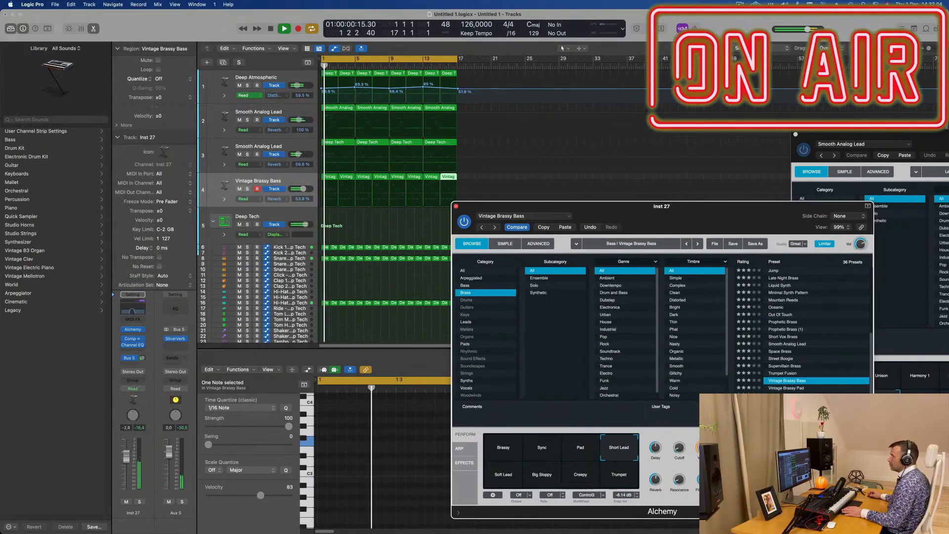
drag(531, 206, 349, 251)
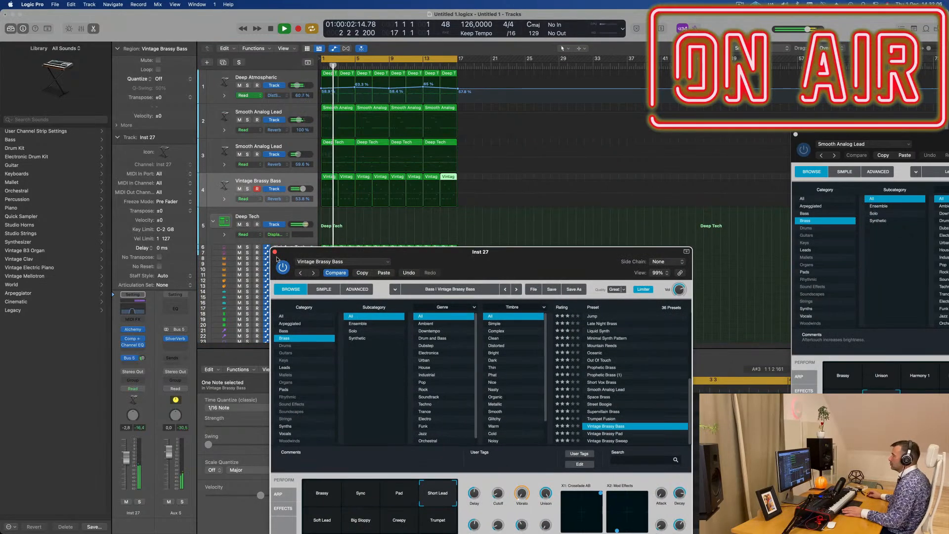
click(275, 252)
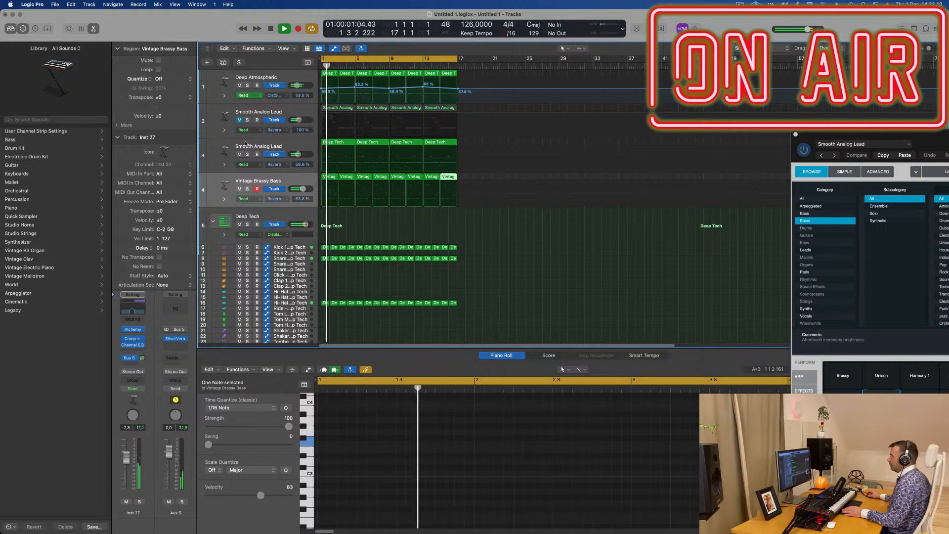
Select all Vintage Brassy Bass regions so their notes show in the Piano Roll
scroll(403, 159, up, 4)
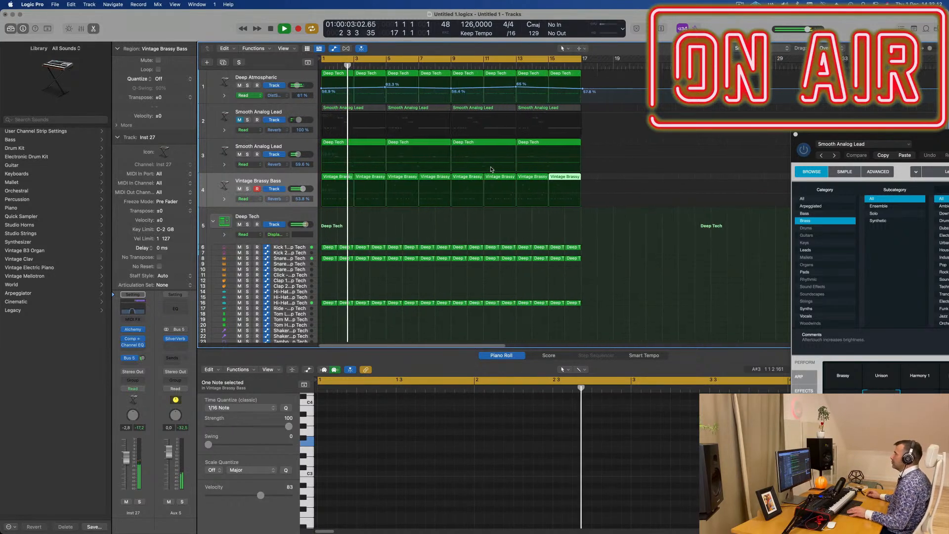
scroll(491, 170, down, 1)
click(303, 180)
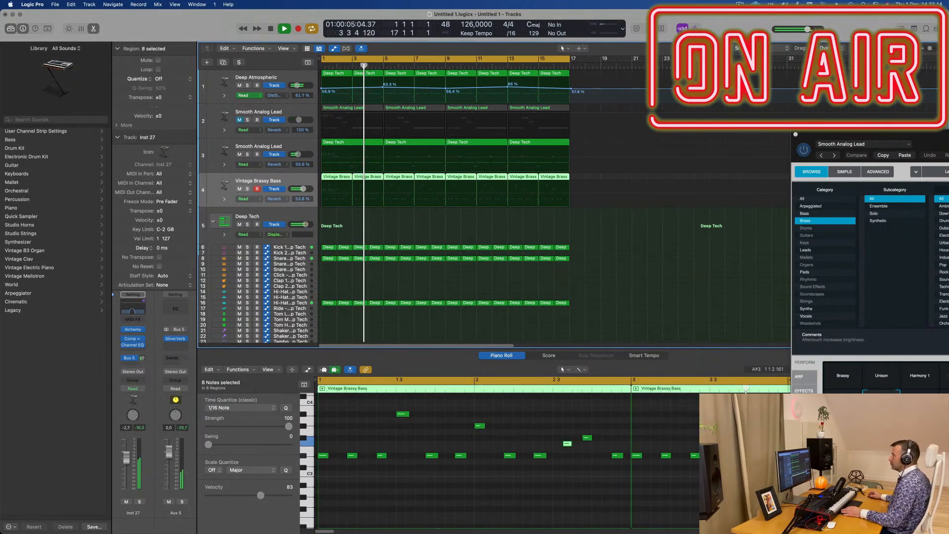
scroll(349, 281, down, 3)
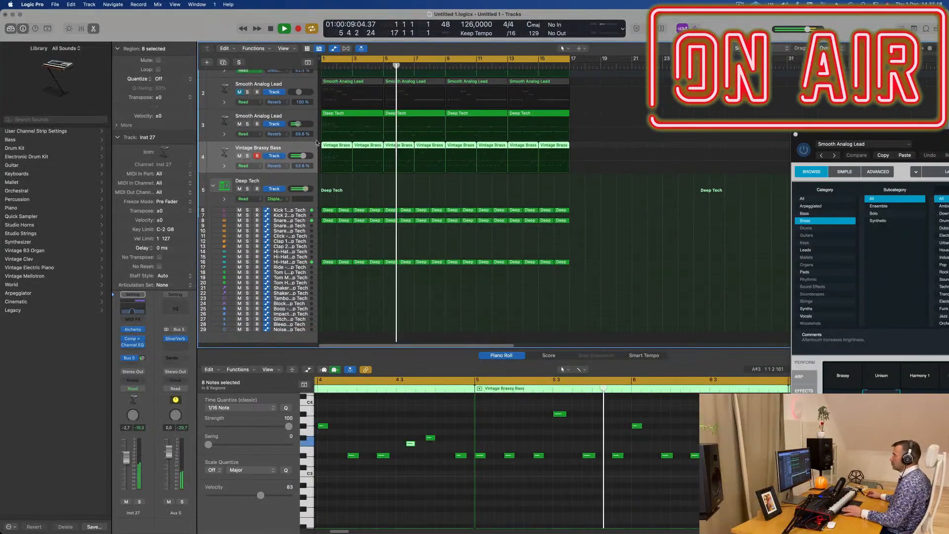
Briefly solo the Smooth Analog Lead on track 3, unsolo it, and select that track while playing from the start
click(248, 124)
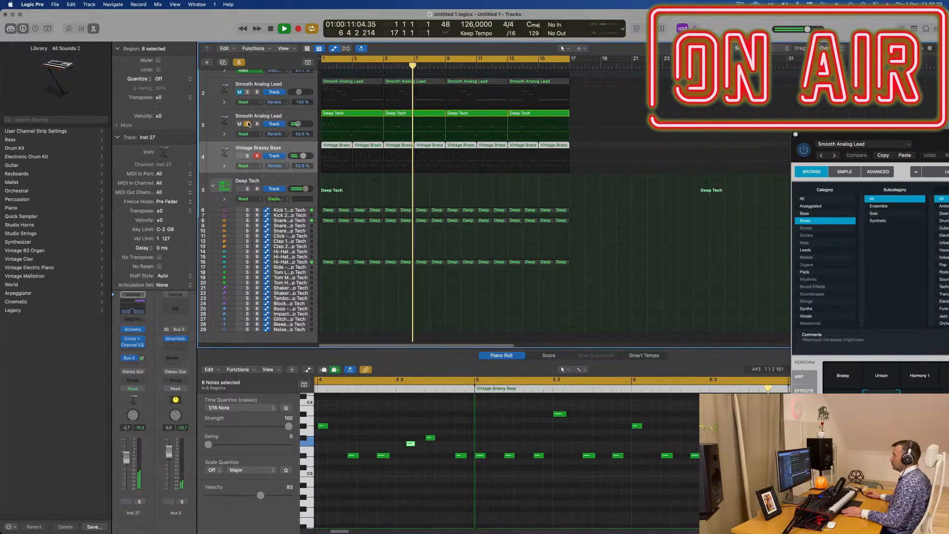
click(248, 124)
click(295, 116)
key(Return)
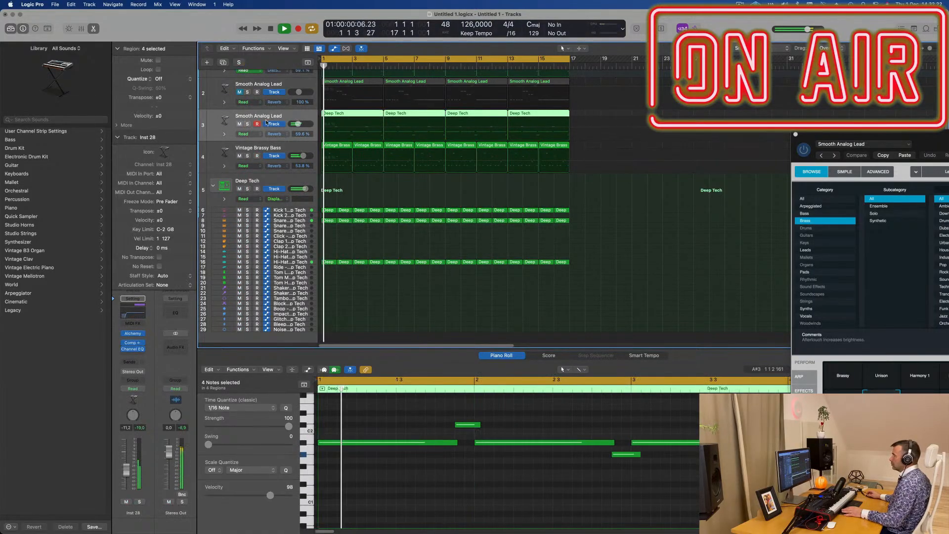
Open the Alchemy instrument of the track 3 Smooth Analog Lead and place its window over the arrangement
click(132, 333)
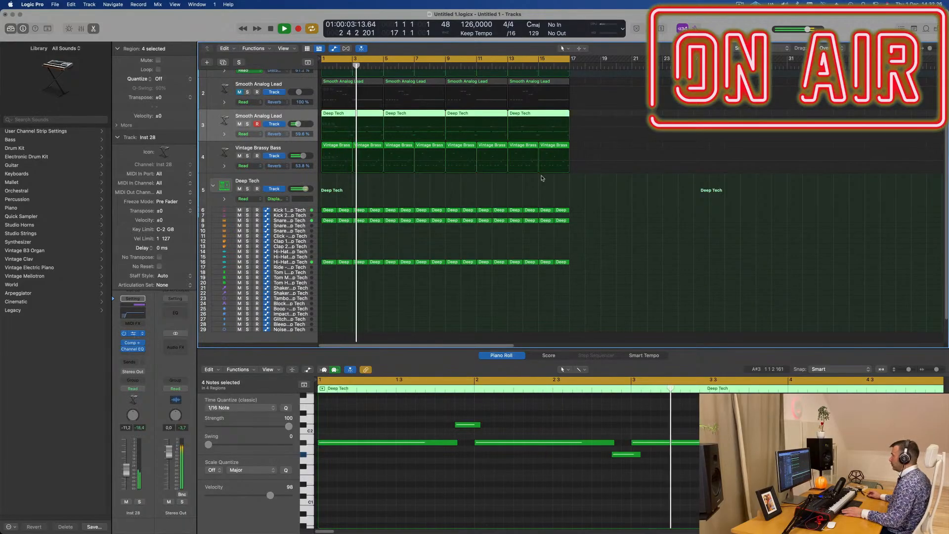
key(v)
drag(947, 137, 525, 111)
Set track 3's automation mode to Touch, record a rising LP Cutoff sweep over the first two bars, and close Alchemy
click(132, 389)
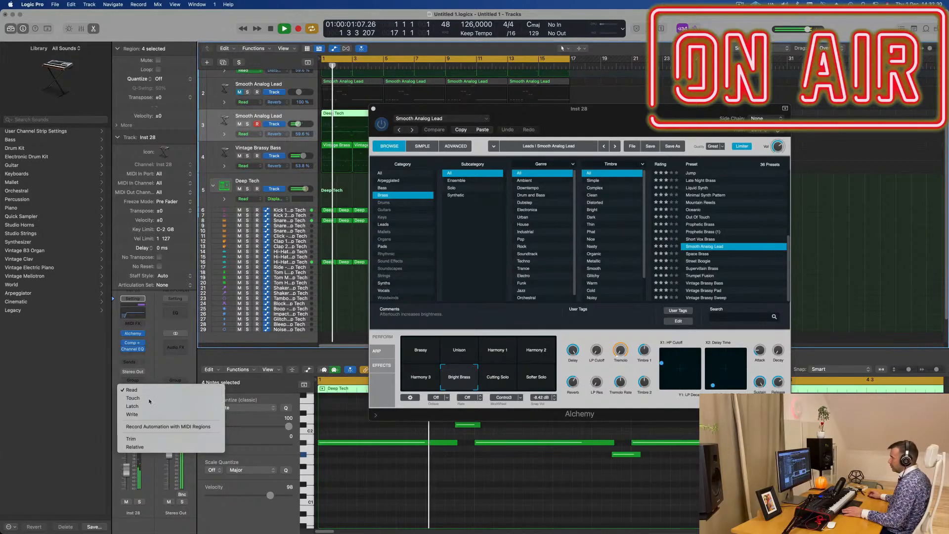
click(133, 399)
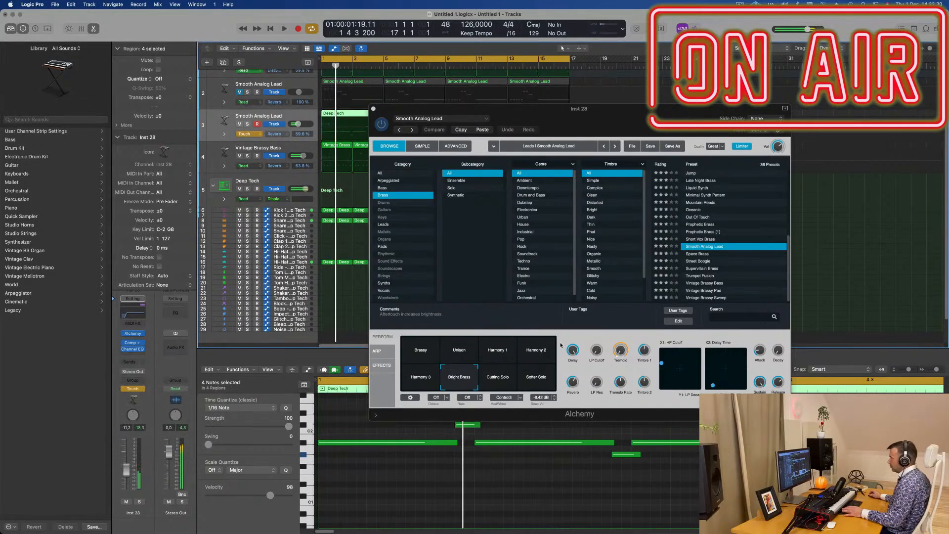
drag(597, 350, 611, 298)
click(374, 108)
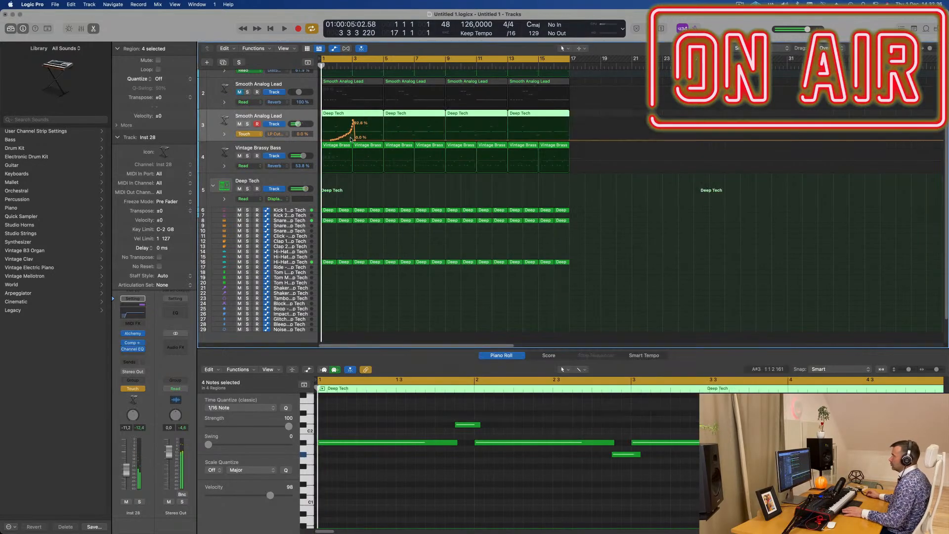
Replace the recorded LP Cutoff curve with a ramp from 0% at bar 1 to 74.6% just before bar 3, falling back to 0%
click(348, 142)
key(space)
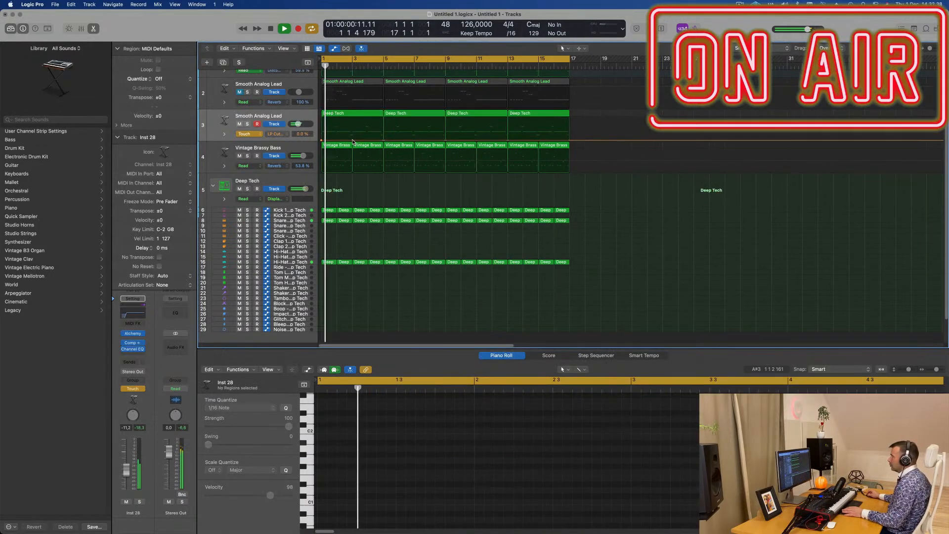
mouse_move(348, 141)
mouse_down()
mouse_move(351, 122)
mouse_move(355, 146)
mouse_up()
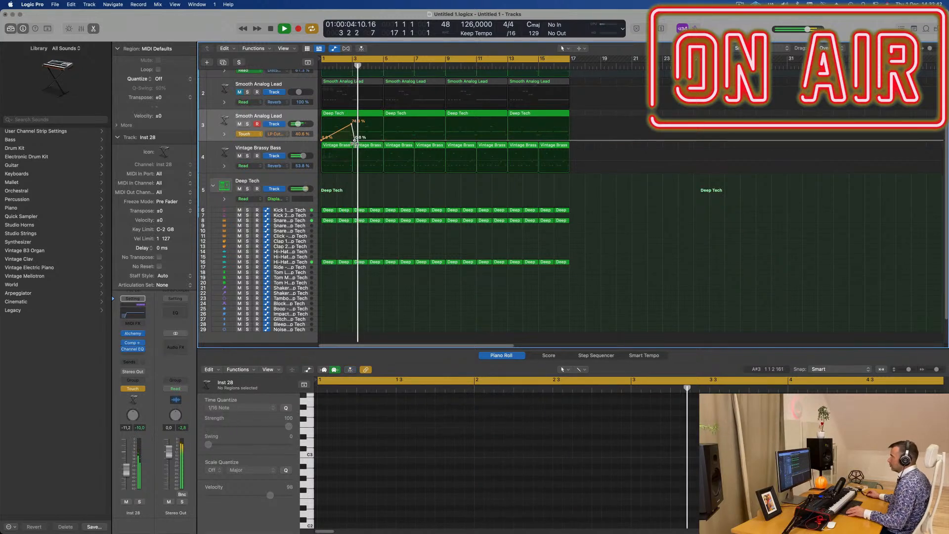
key(super+Right)
key(super+Right)
key(super+Right)
key(super+Right)
key(super+Right)
key(Return)
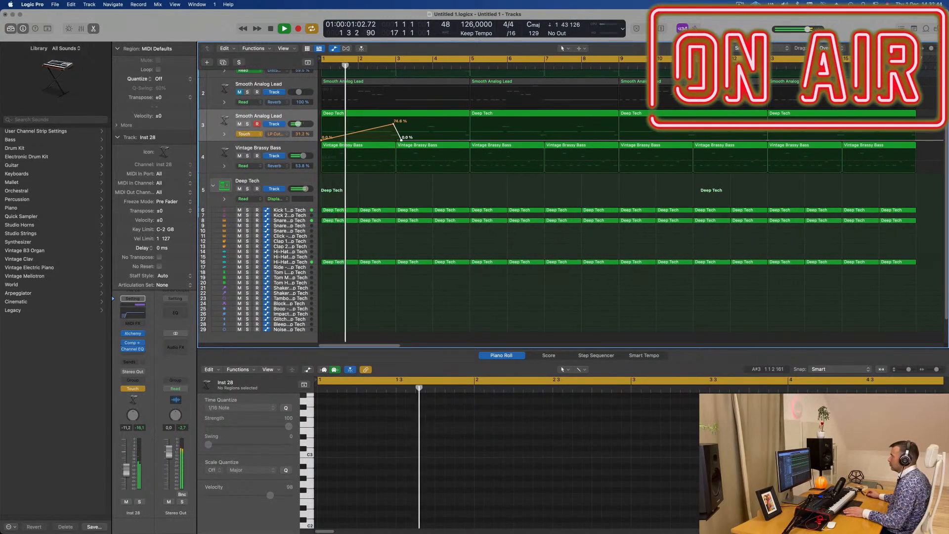
Bend the LP Cutoff ramp through 22.4% late in bar 2 to a 61.2% peak, and set track 3's automation back to Read
drag(394, 124, 385, 136)
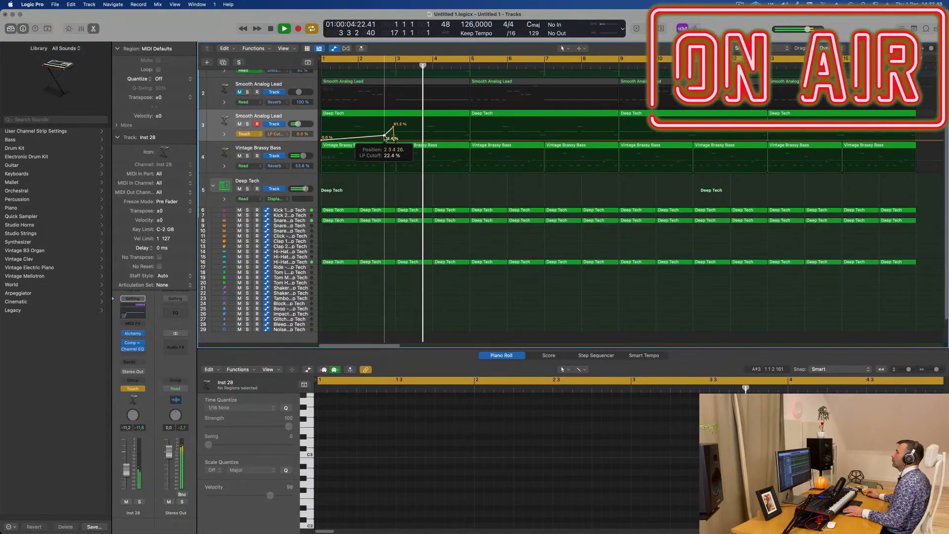
key(Return)
click(261, 137)
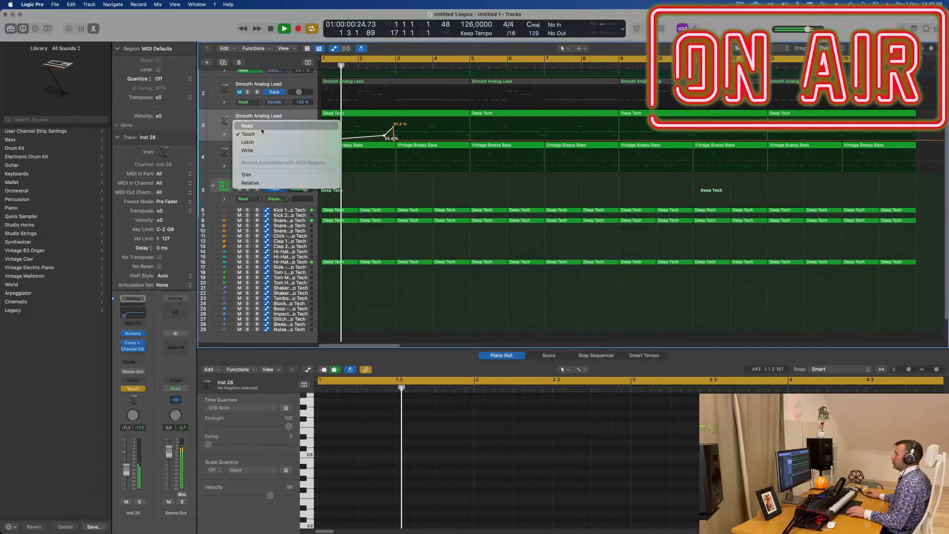
click(261, 128)
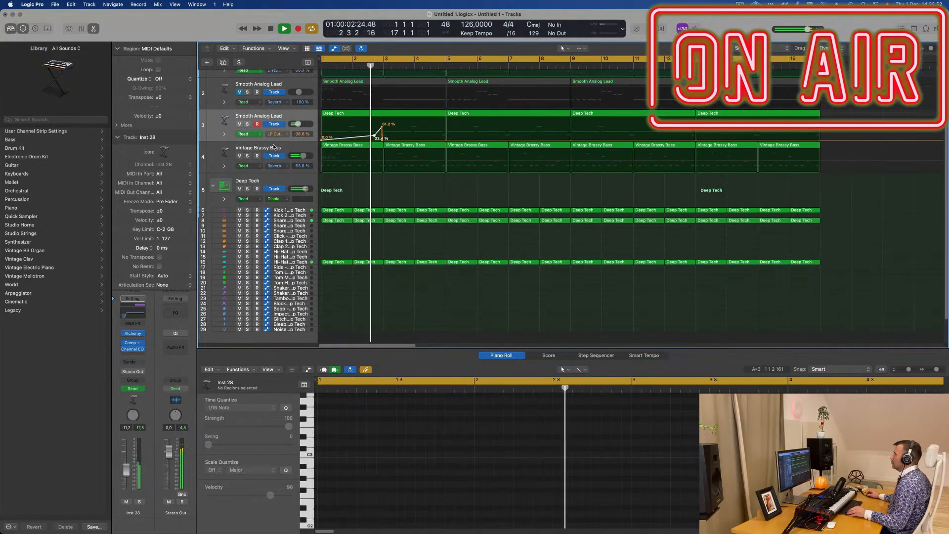
Move the 0% LP Cutoff point that ends the first rise onto the start of bar 3
key(super+Right)
key(Return)
key(super+Right)
key(super+Right)
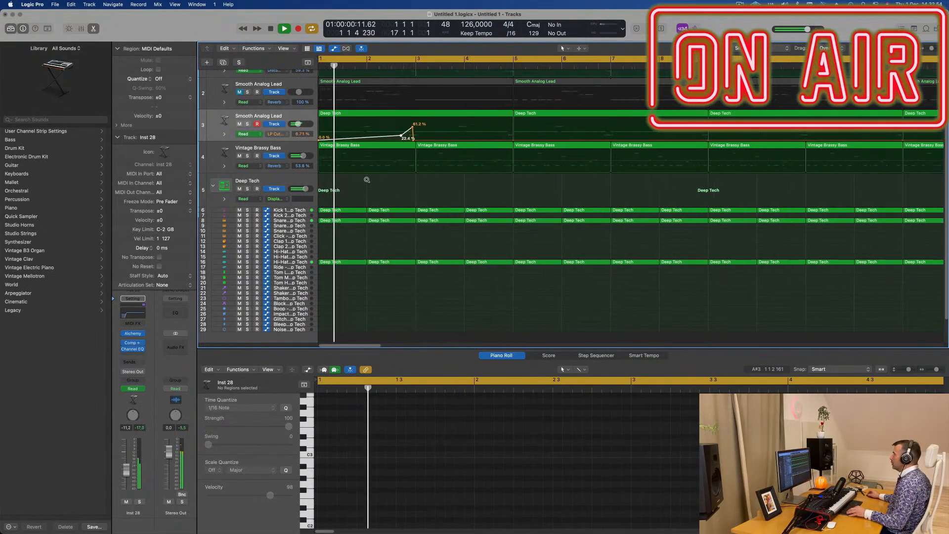
click(440, 193)
key(super+Right)
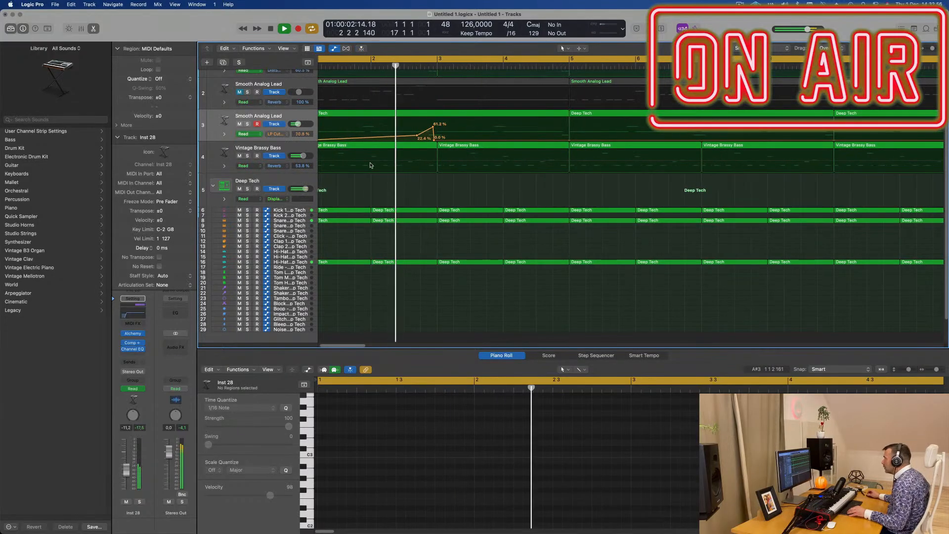
scroll(401, 148, left, 1)
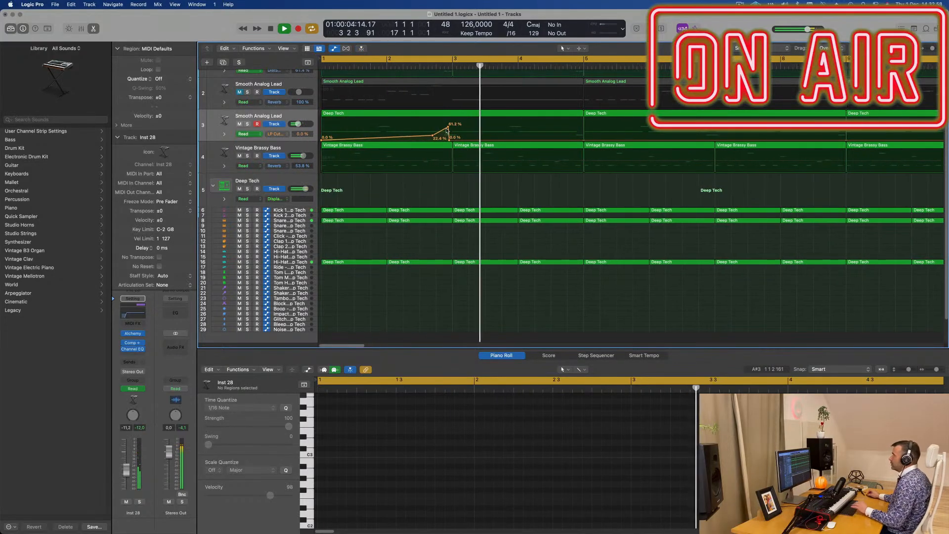
drag(449, 140, 453, 140)
Draw a second LP Cutoff rise peaking at 58.2% late in bar 4, drop it to about 30% at bar 5, and play from the start
scroll(448, 138, down, 3)
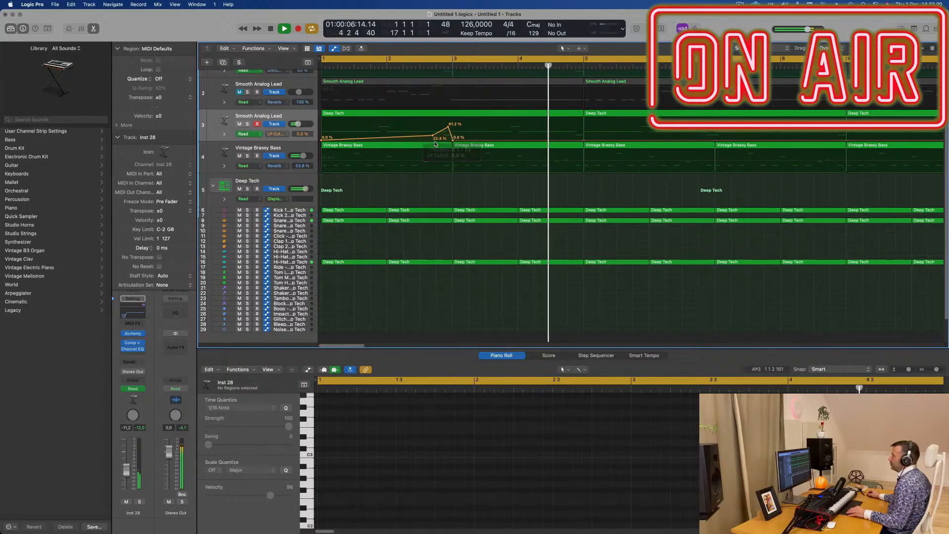
scroll(432, 135, down, 3)
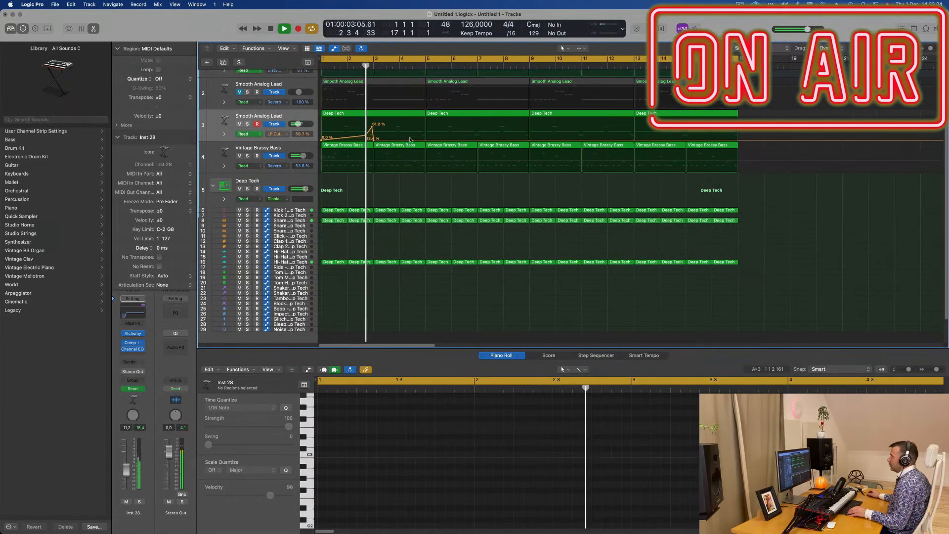
mouse_move(421, 141)
mouse_down()
mouse_move(420, 128)
mouse_move(416, 140)
mouse_up()
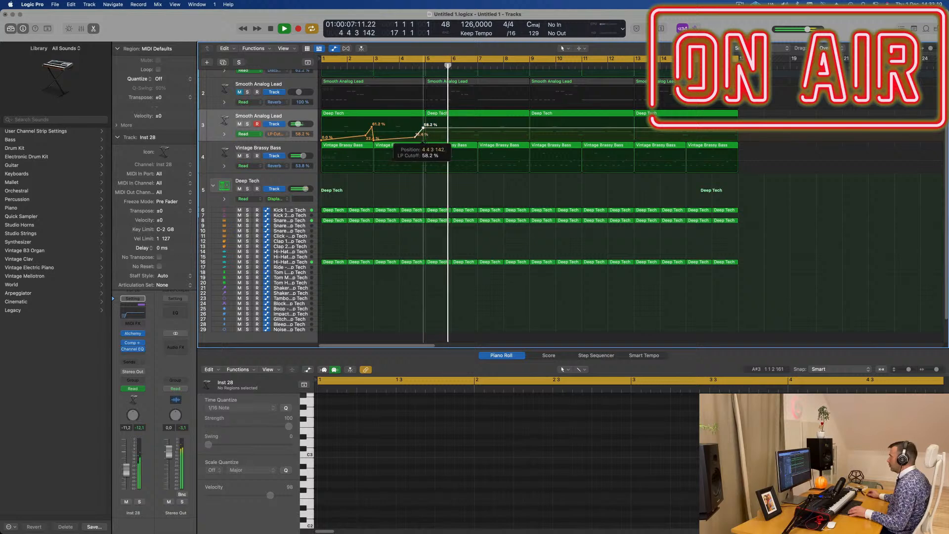
drag(426, 127, 427, 134)
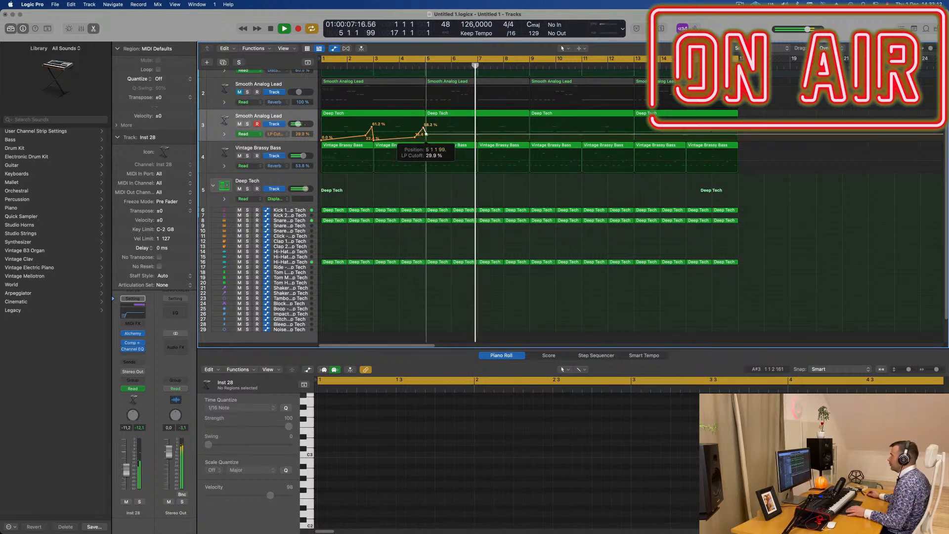
key(Return)
scroll(445, 140, down, 1)
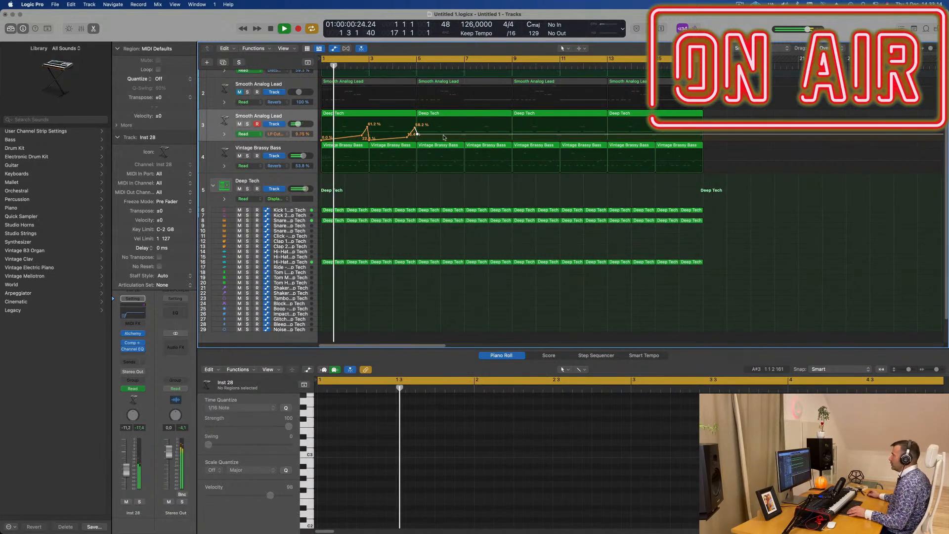
scroll(444, 140, up, 3)
scroll(444, 139, down, 1)
key(Return)
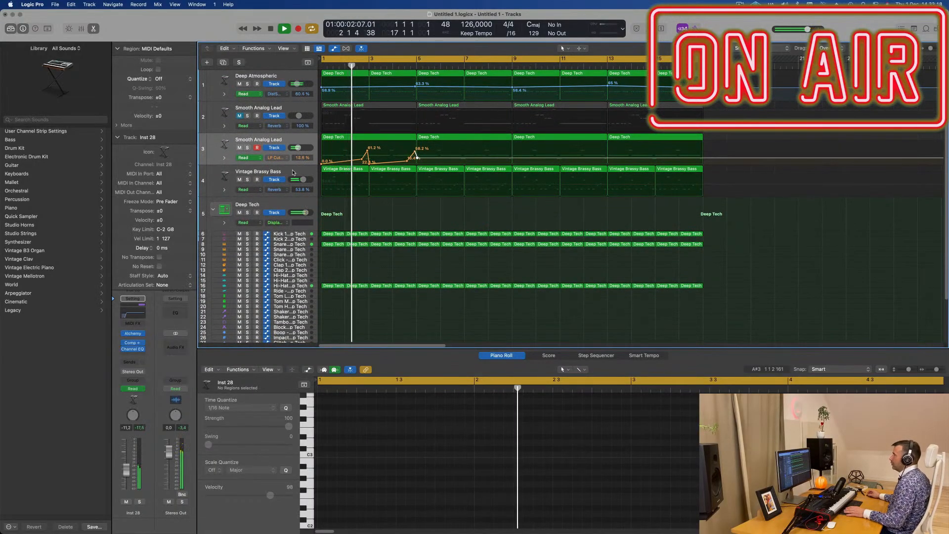
Copy the Vintage Brassy Bass compressor to its Bus 5 reverb aux and set the compressor's output gain to -4.5 dB
click(252, 174)
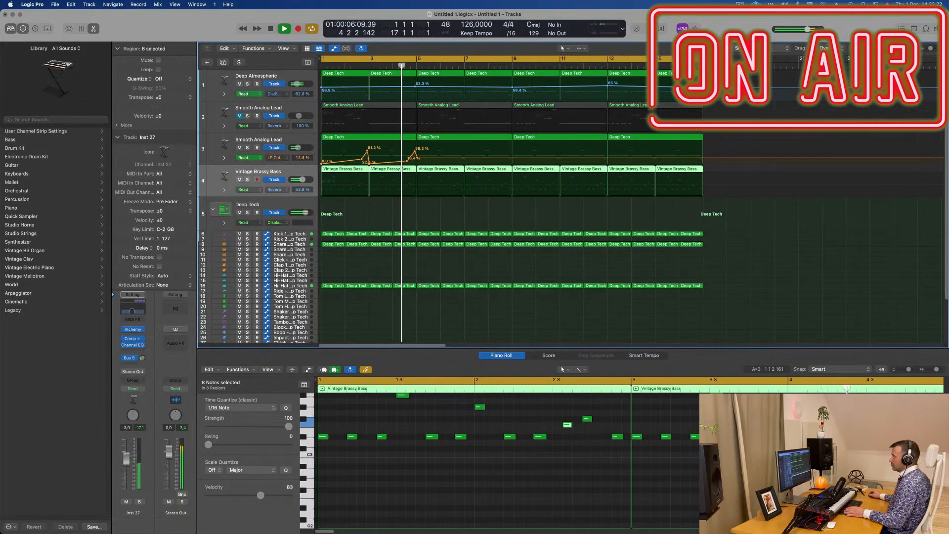
drag(143, 361, 143, 357)
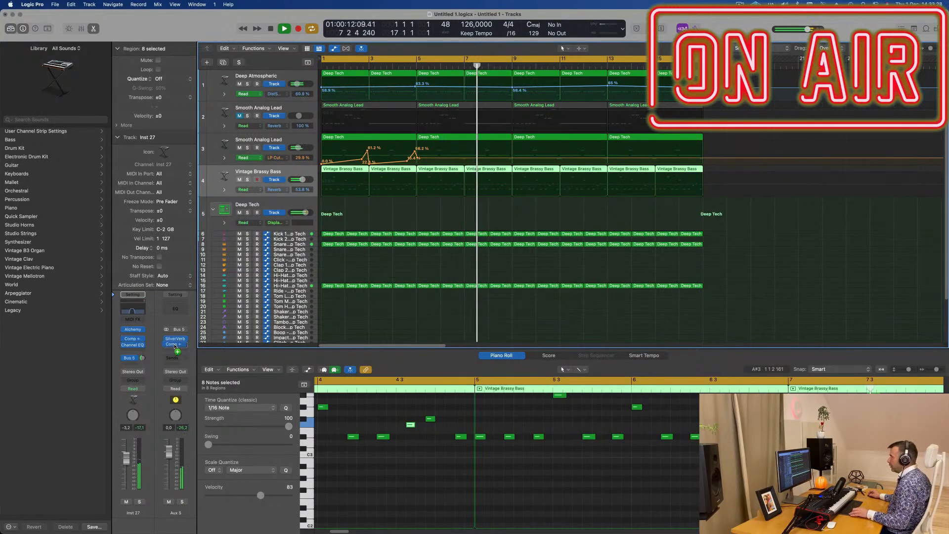
click(175, 345)
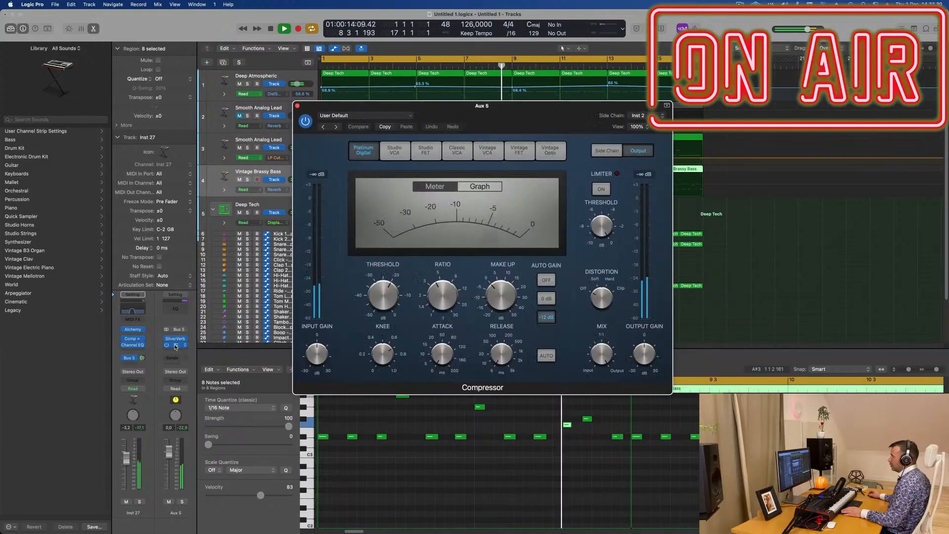
drag(542, 118, 606, 110)
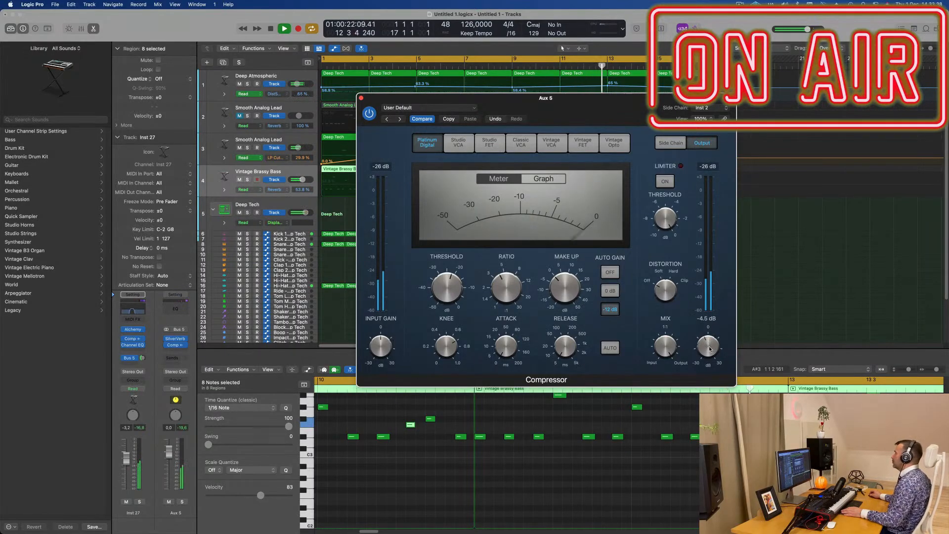
click(361, 97)
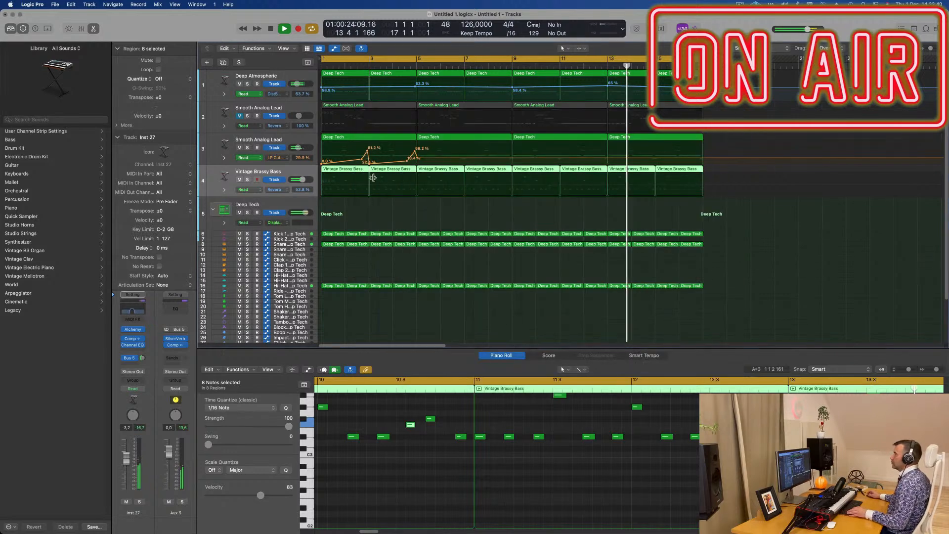
Unmute the Smooth Analog Lead on track 2 and adjust its Alchemy LP Cutoff and Tremolo, keeping LP Cutoff near 0%
scroll(394, 199, down, 3)
scroll(417, 208, down, 4)
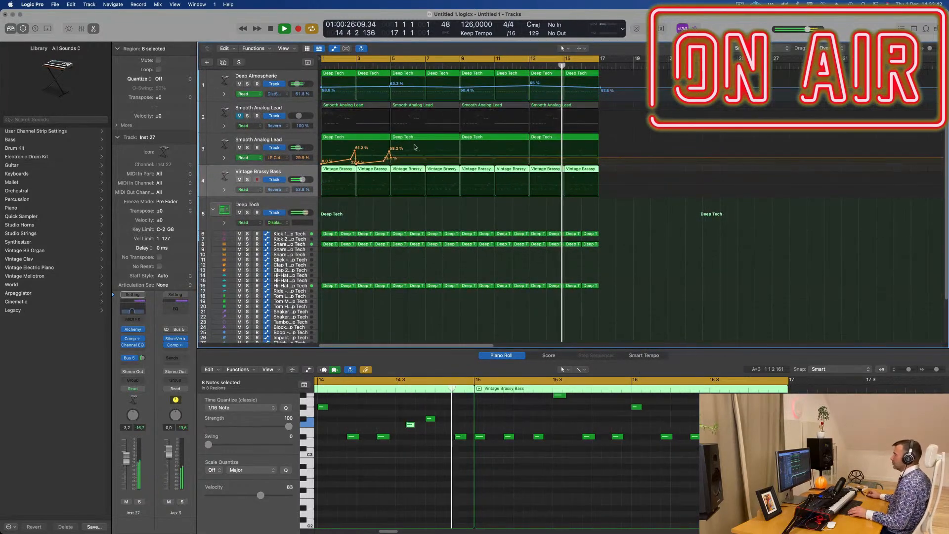
scroll(448, 151, up, 2)
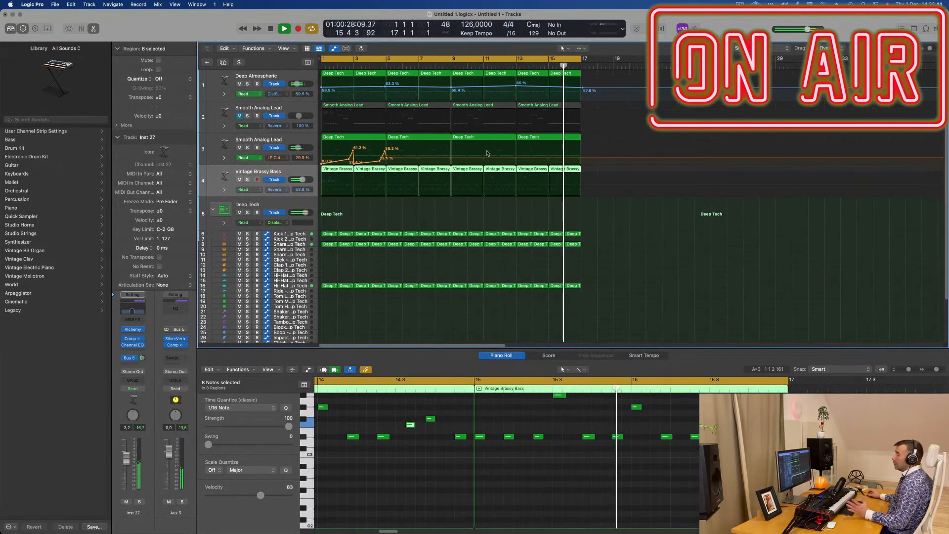
click(282, 109)
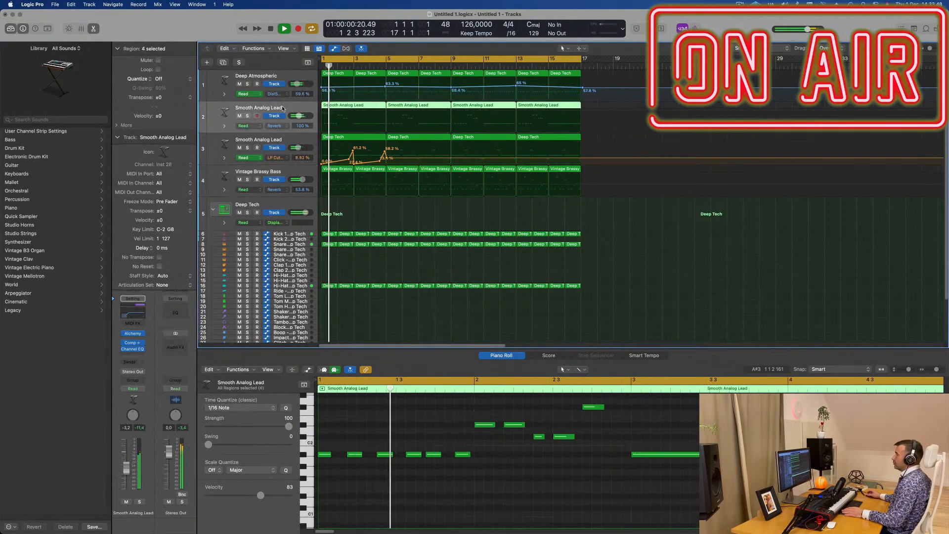
click(132, 334)
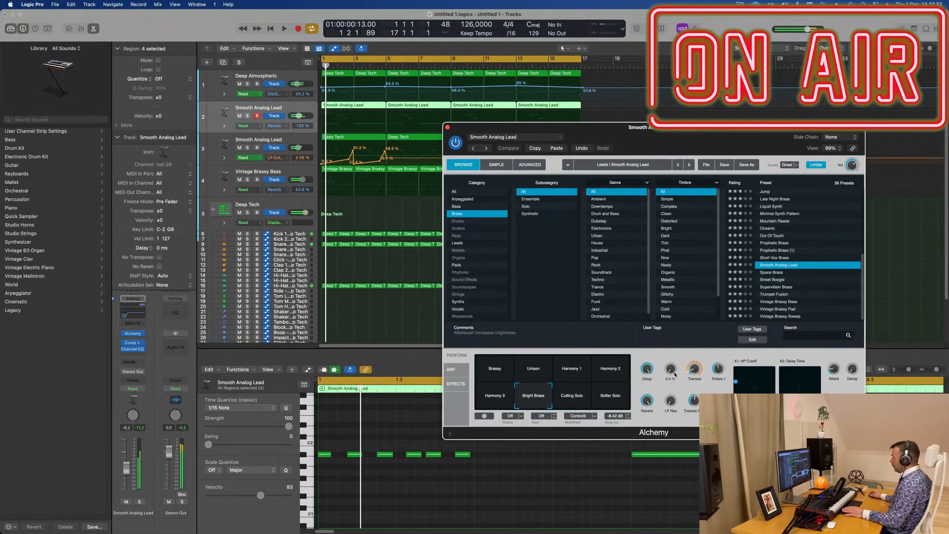
key(space)
drag(670, 370, 676, 334)
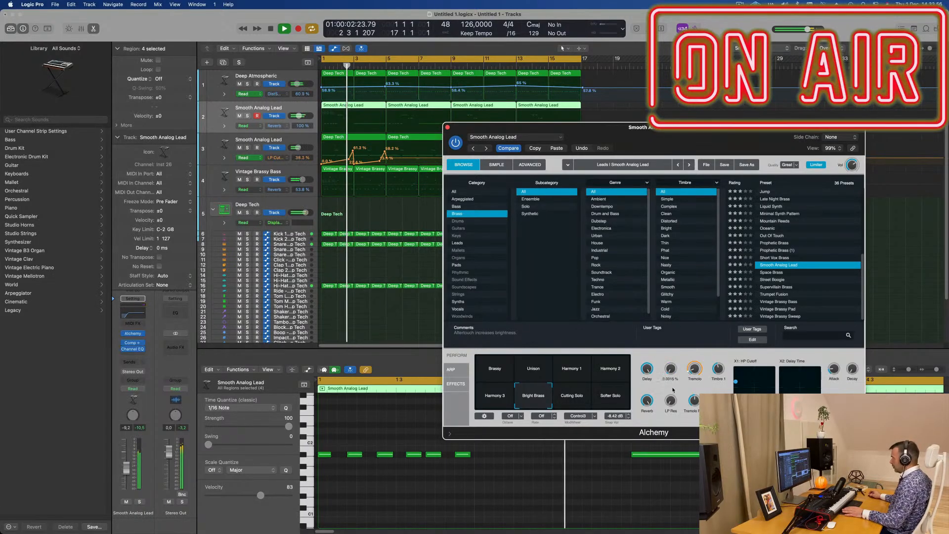
drag(695, 375, 701, 373)
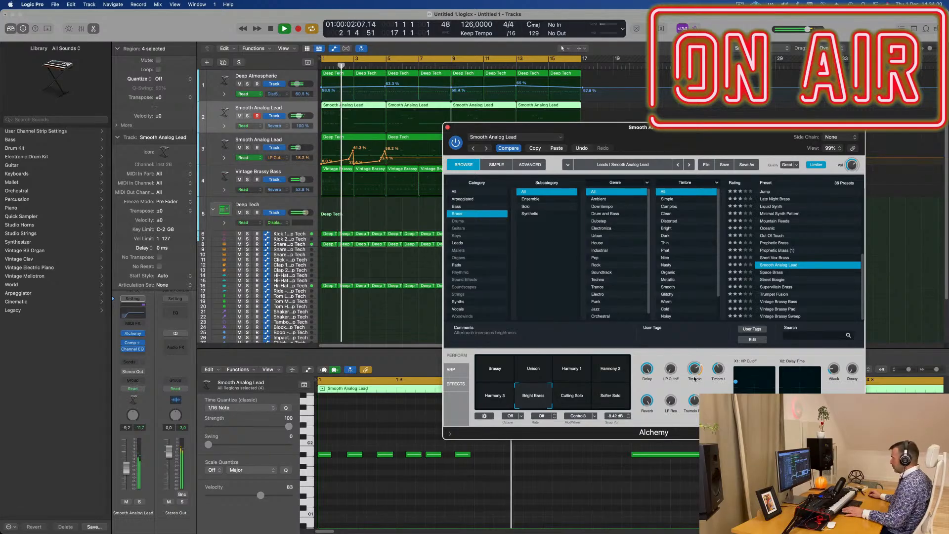
Set track 2's volume to about -9 dB while replaying from the start, and close Alchemy
key(Return)
key(Return)
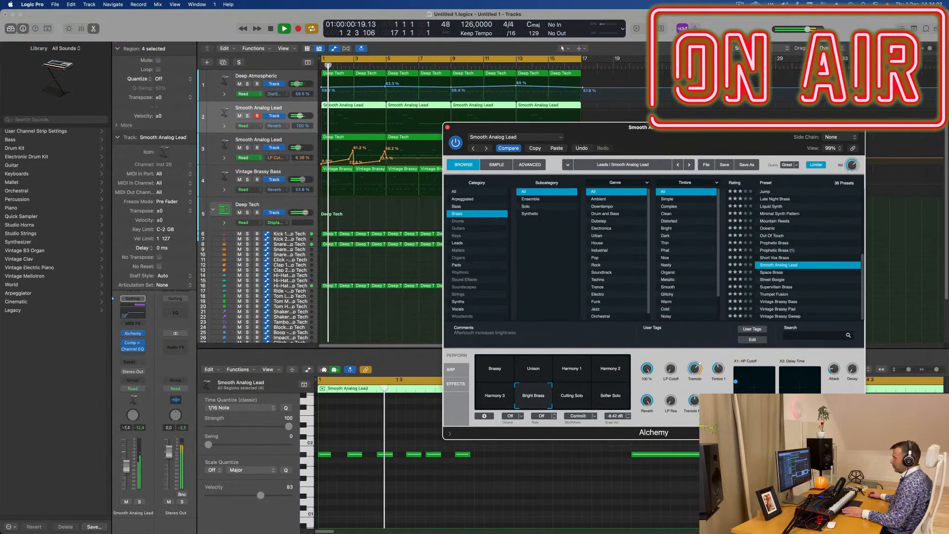
drag(126, 466, 126, 466)
key(Return)
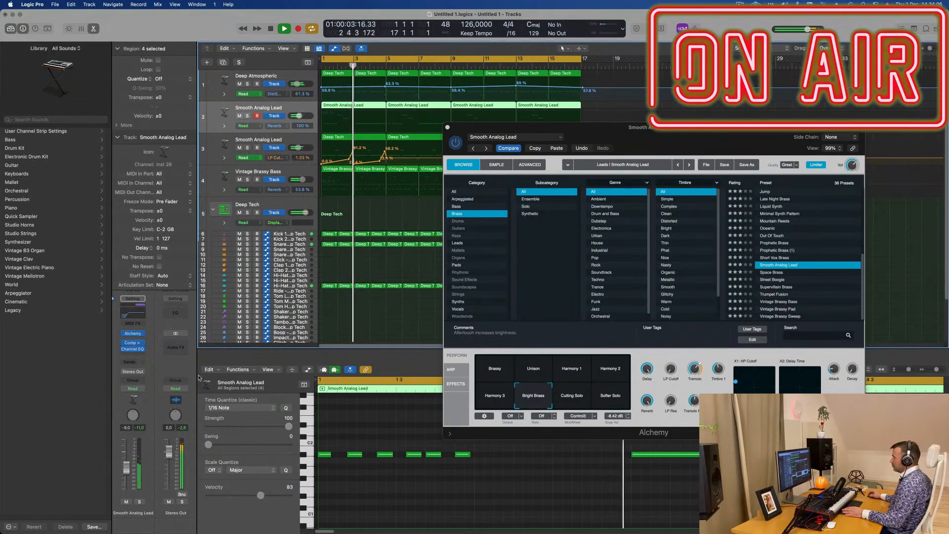
drag(473, 125, 437, 134)
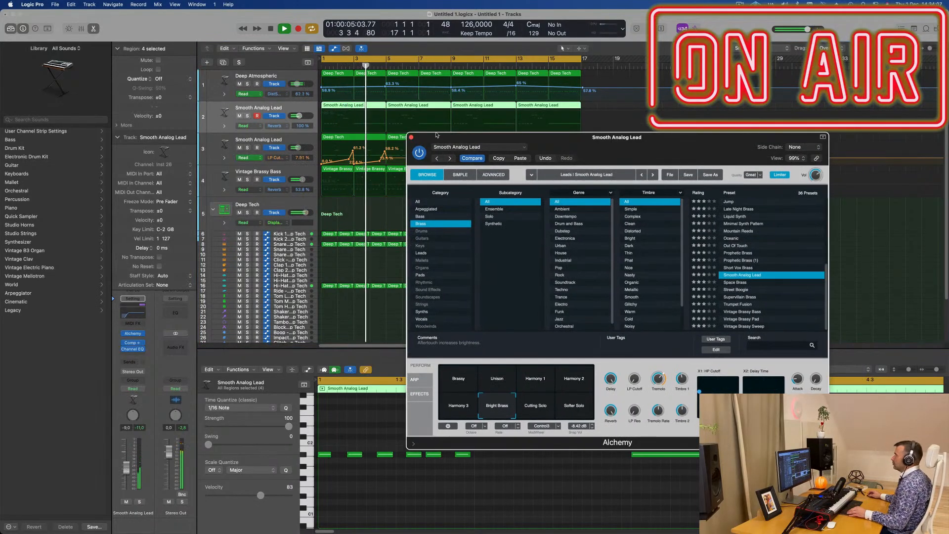
click(411, 138)
Draw a third LP Cutoff rise on track 3, climbing slowly from bar 5 and peaking at 58.2% at the end of bar 8
key(super+Right)
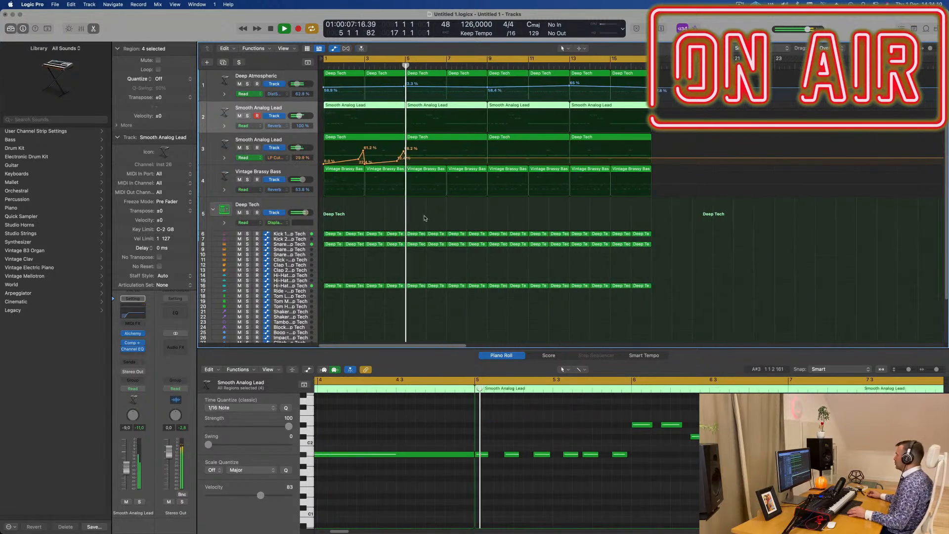
click(483, 156)
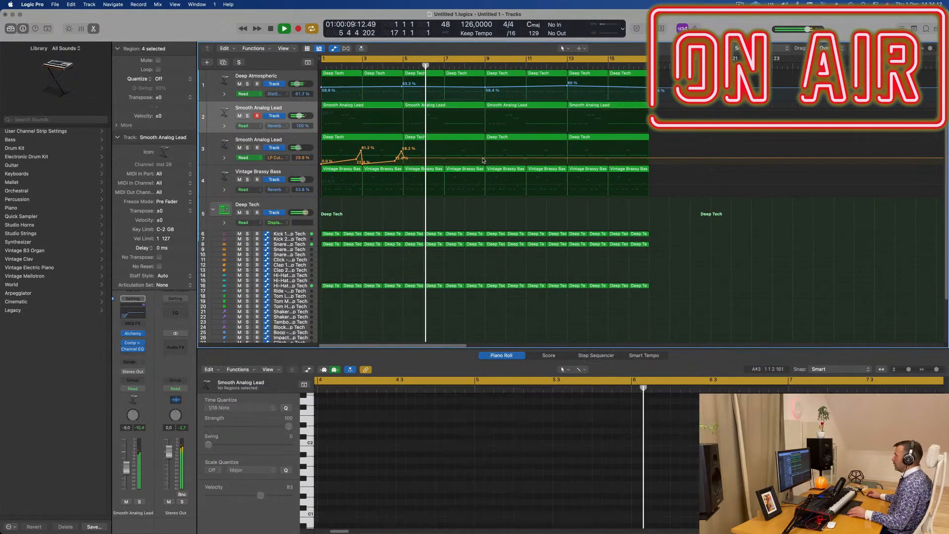
drag(483, 156, 483, 156)
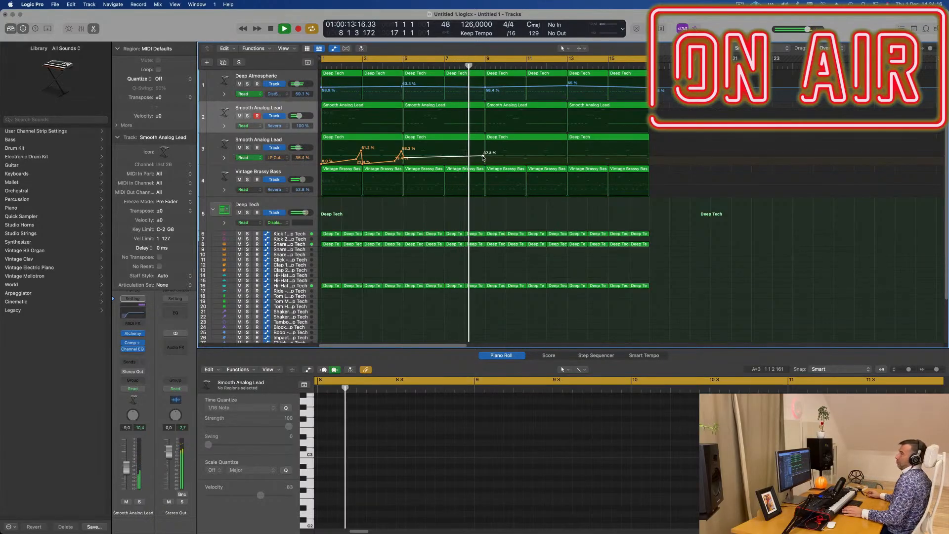
drag(483, 157, 485, 152)
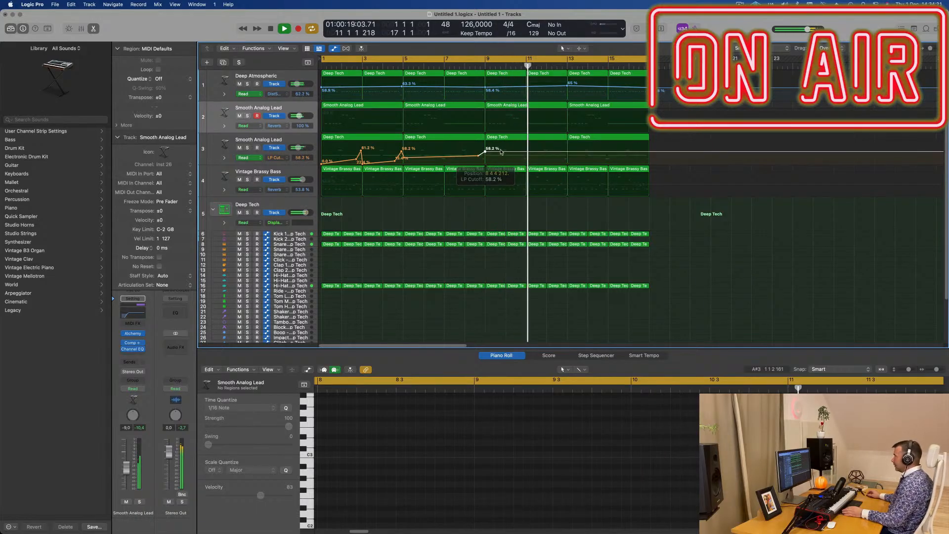
Add LP Cutoff points on track 3 near bars 11 and 13, dipping to 31.3% and returning to 58.2%, and replay
key(Return)
click(525, 152)
click(568, 151)
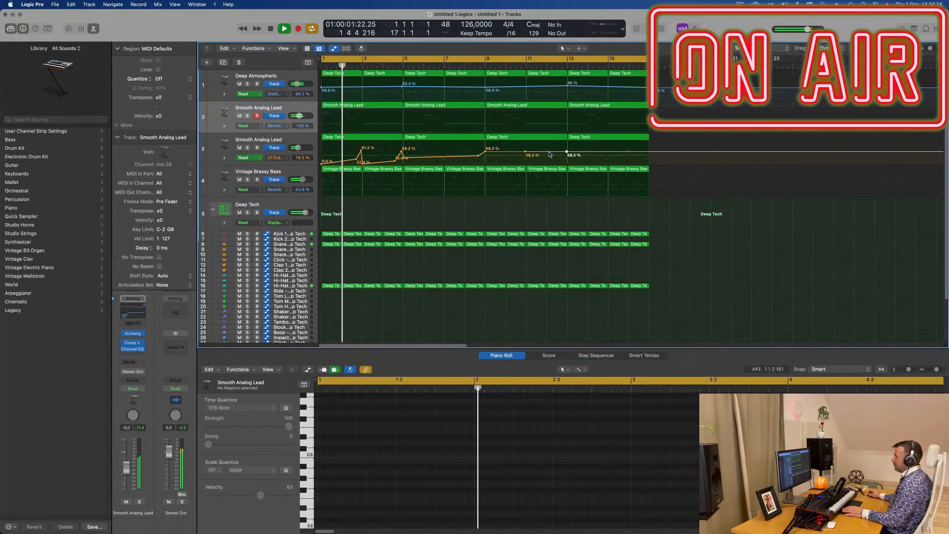
key(Return)
drag(526, 154, 527, 157)
scroll(465, 204, down, 3)
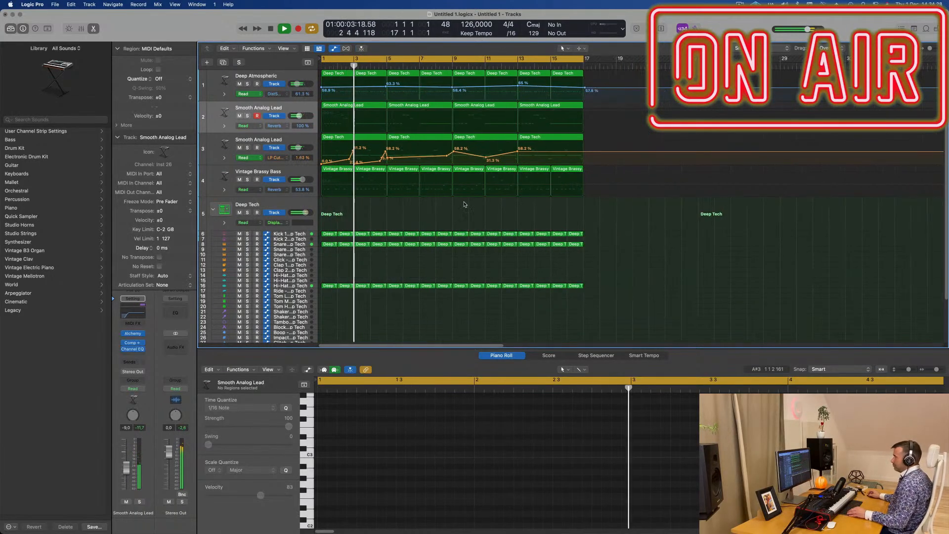
scroll(465, 204, down, 1)
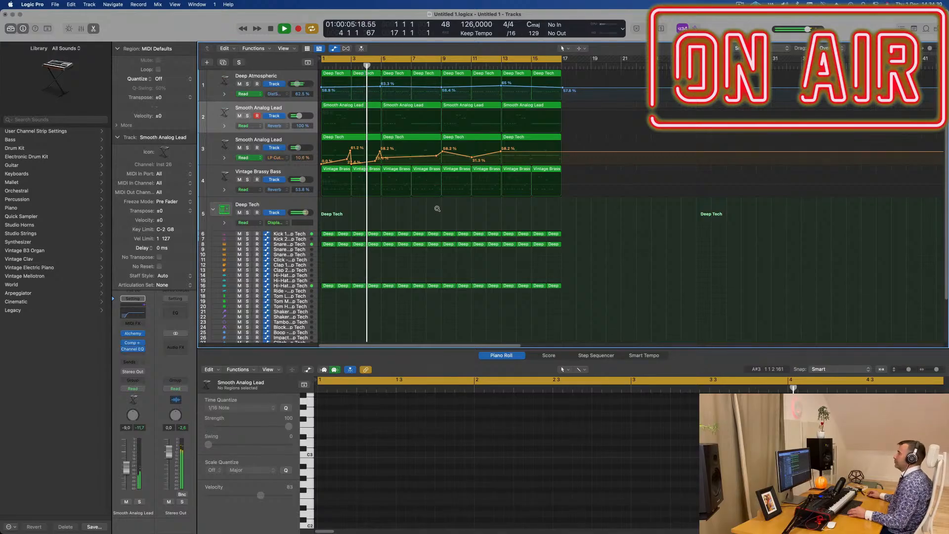
scroll(437, 209, down, 1)
scroll(440, 209, up, 3)
scroll(447, 207, down, 1)
key(Return)
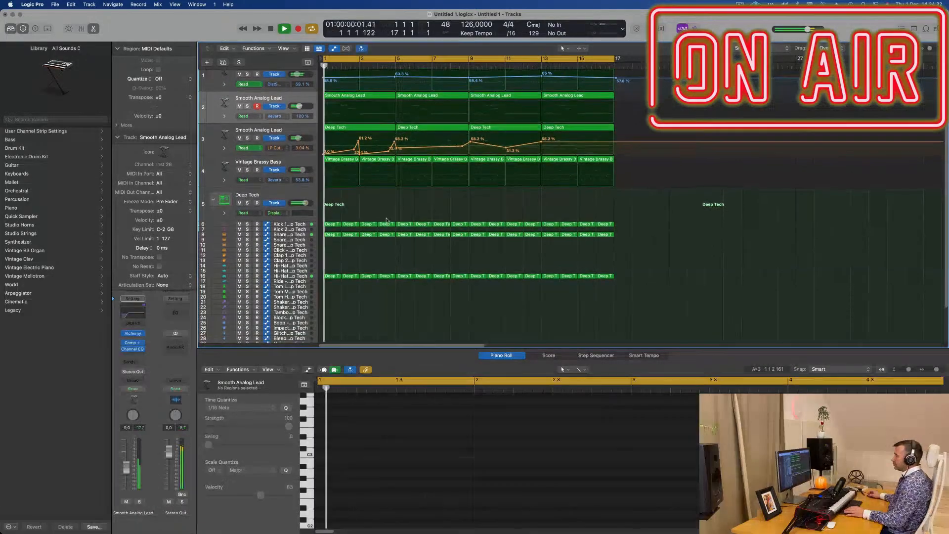
Copy the bar 1 hi-hat region from track 16 to Hi-Hat 1 on track 14 and duplicate its notes into a denser sixteenth-note pattern
scroll(386, 220, down, 2)
click(330, 253)
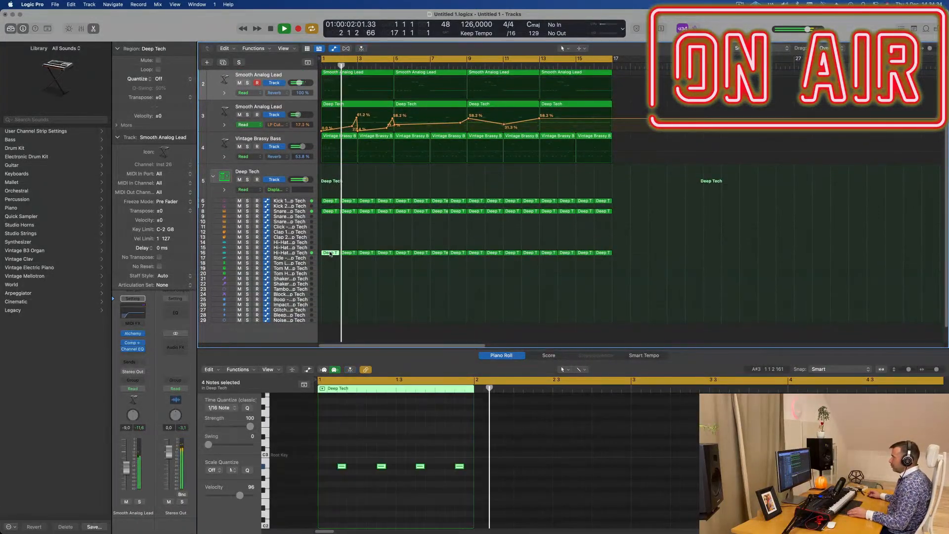
drag(330, 252, 330, 242)
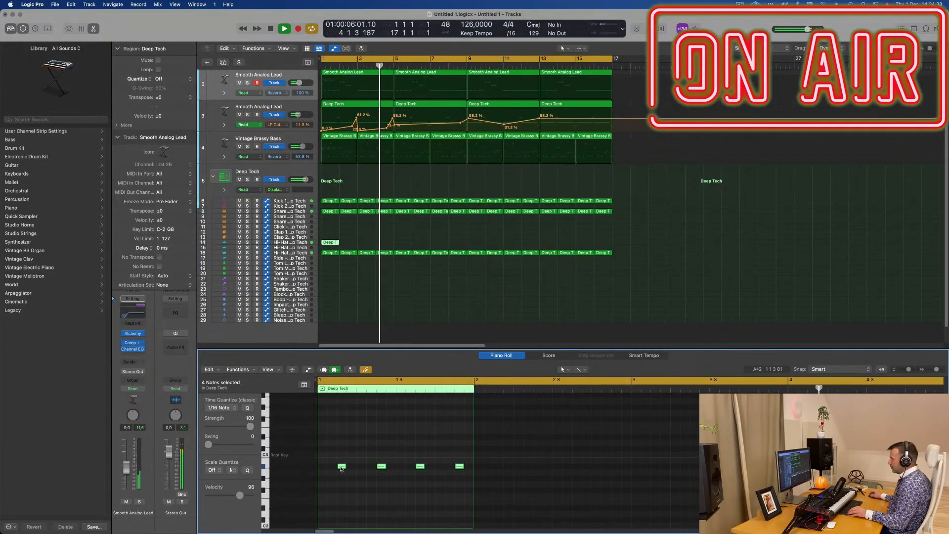
mouse_move(343, 467)
mouse_down()
mouse_move(324, 469)
mouse_move(351, 468)
mouse_up()
key(space)
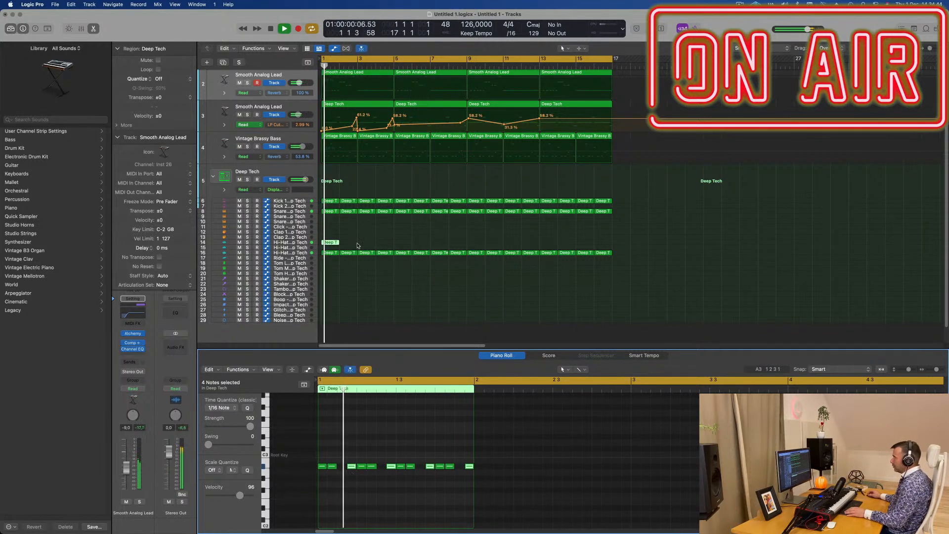
Repeat the new Hi-Hat 1 region bar by bar until it fills the track up to bar 17
key(super+r)
key(super+r)
key(super+r)
key(super+r)
key(super+r)
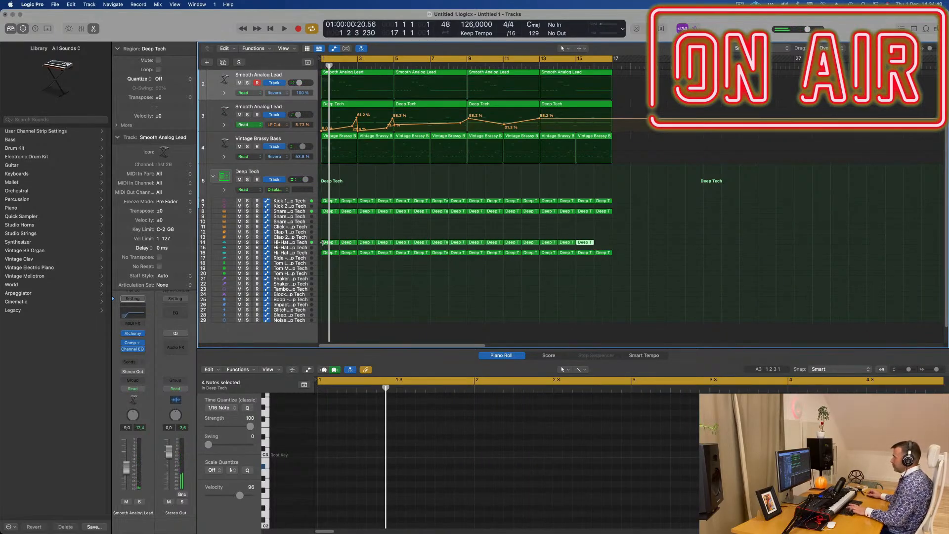
Lower the Hi-Hat 1 track's volume to -29.0 dB while the loop plays
click(302, 243)
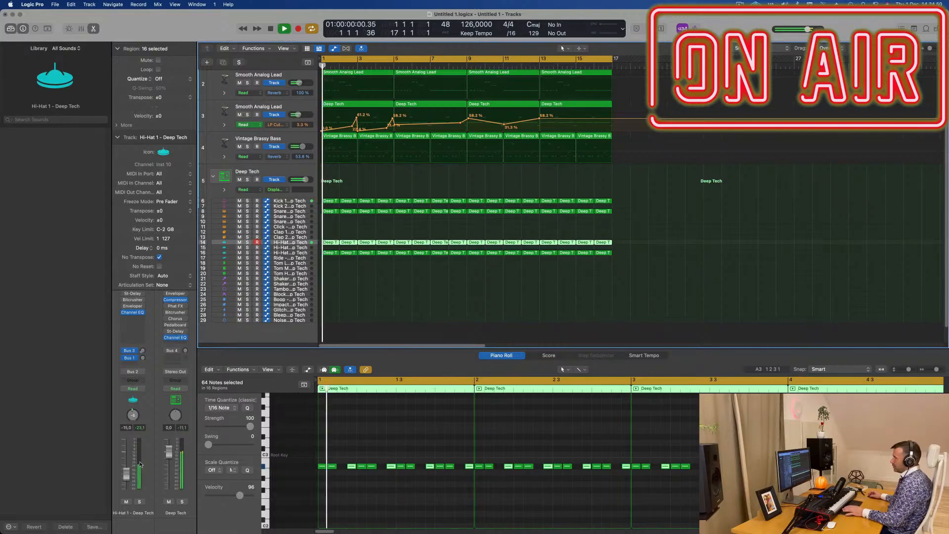
key(space)
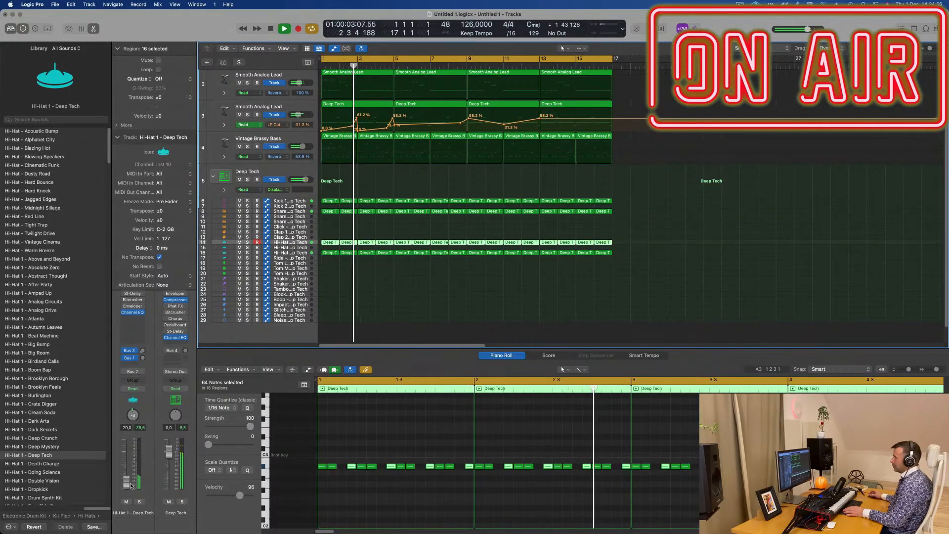
click(379, 303)
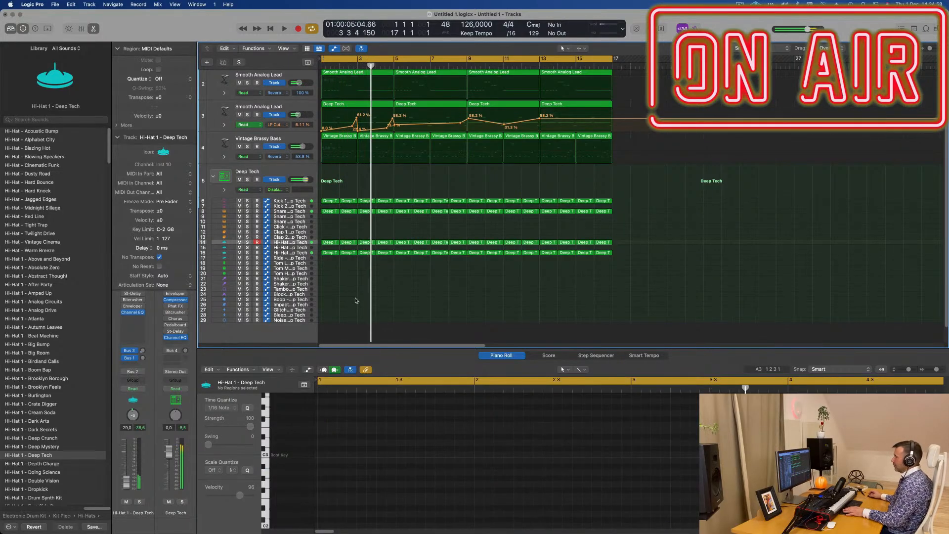
key(space)
Copy the bar 1 snare region from track 8 to the Tom High track and shift its two notes an eighth note later
click(330, 212)
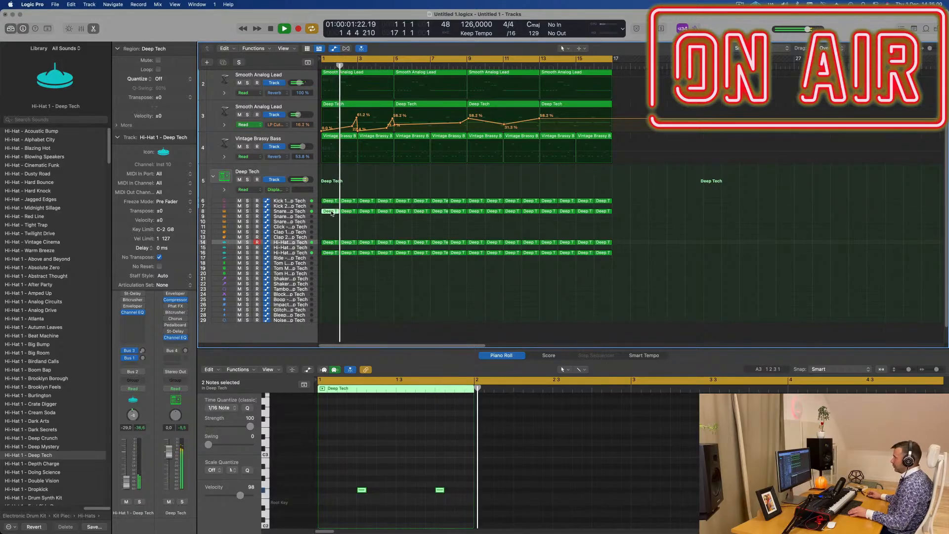
drag(331, 214, 331, 275)
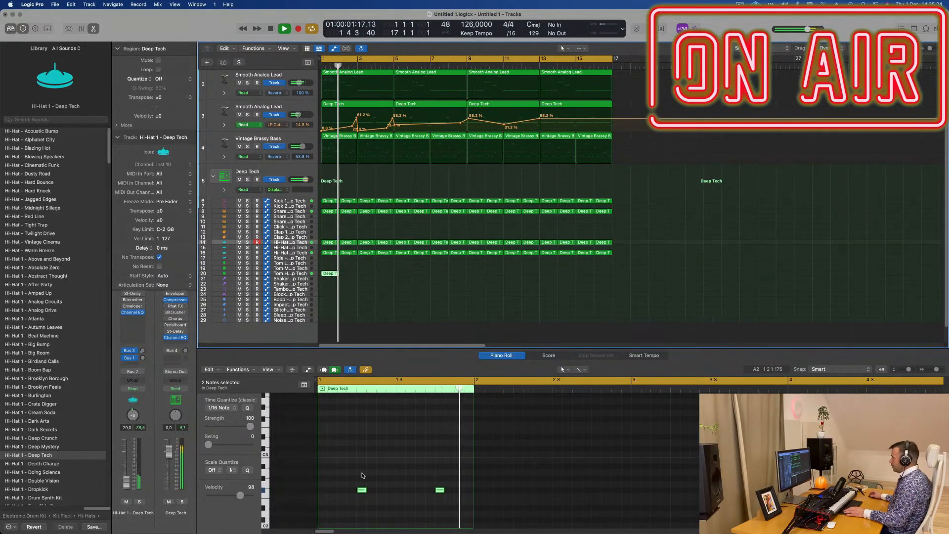
key(space)
drag(351, 475, 503, 513)
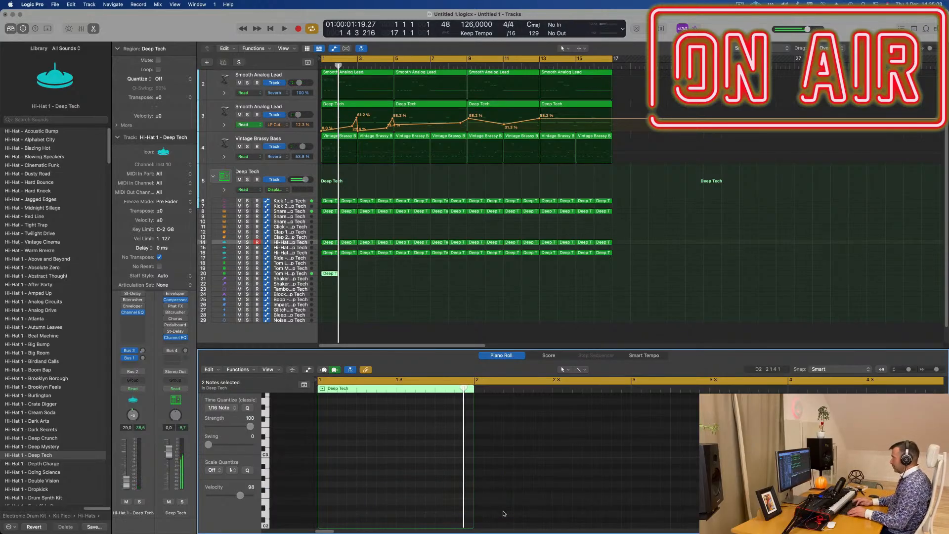
key(space)
scroll(391, 286, down, 2)
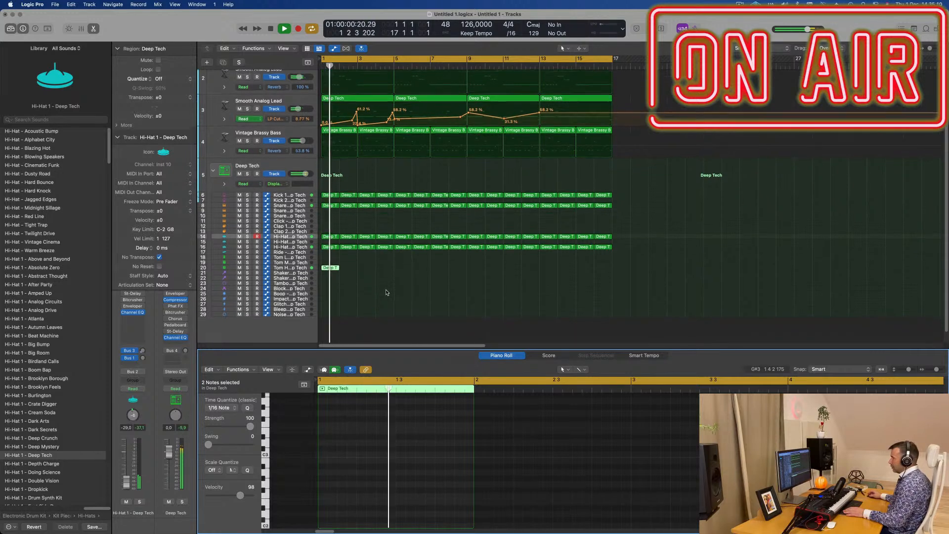
scroll(420, 434, down, 5)
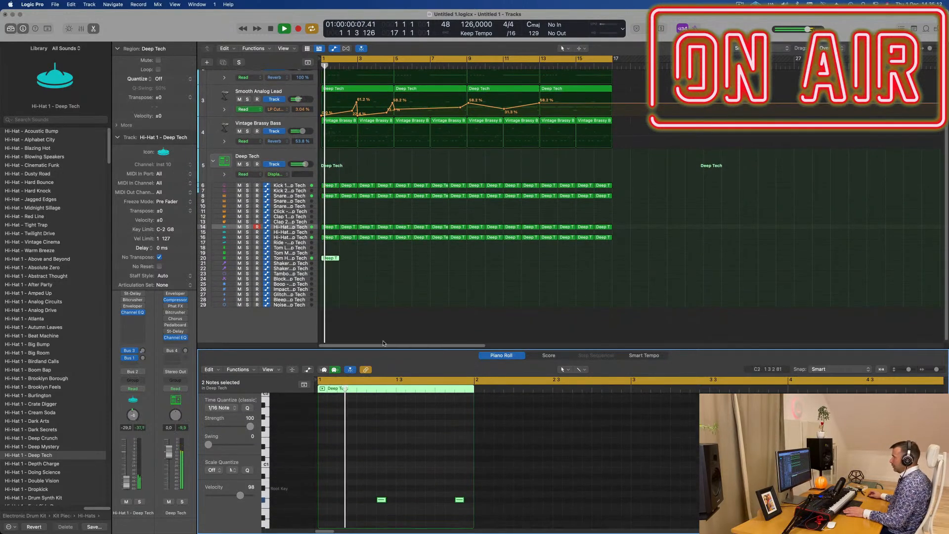
click(287, 258)
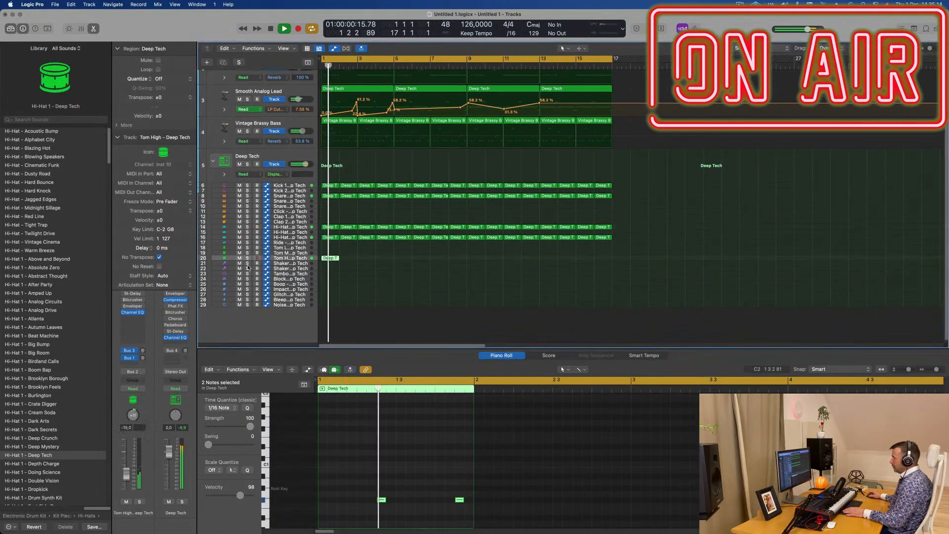
Raise the Tom High track's volume to -9.2 dB and repeat its bar 1 region bar by bar up to bar 17
key(space)
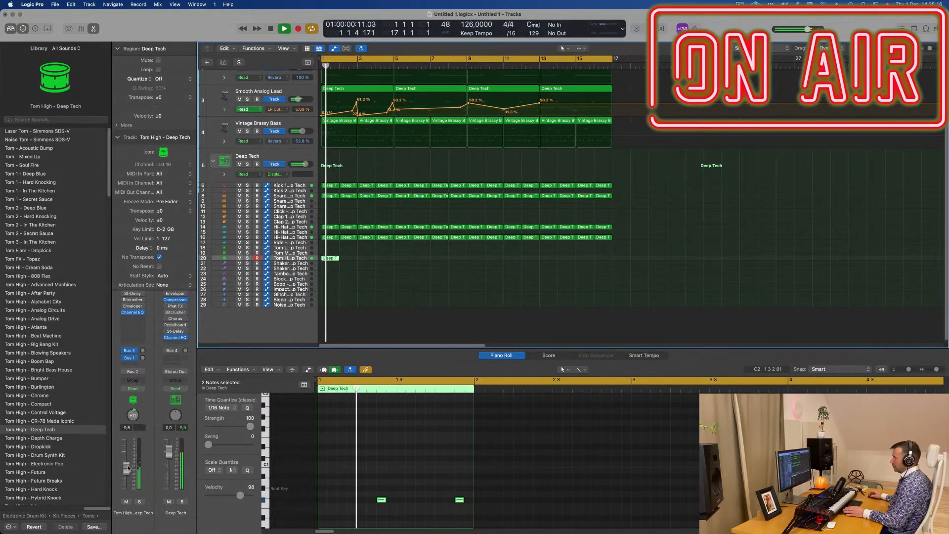
key(Return)
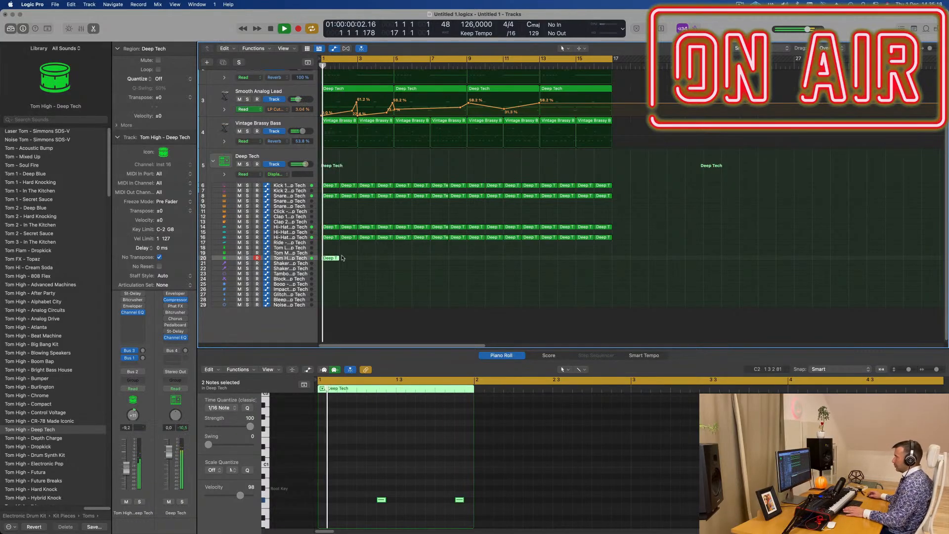
click(327, 264)
click(327, 258)
key(super+r)
key(super+r)
key(super+r)
key(super+r)
key(super+r)
key(super+r)
key(super+r)
key(super+r)
key(super+r)
key(super+r)
key(super+r)
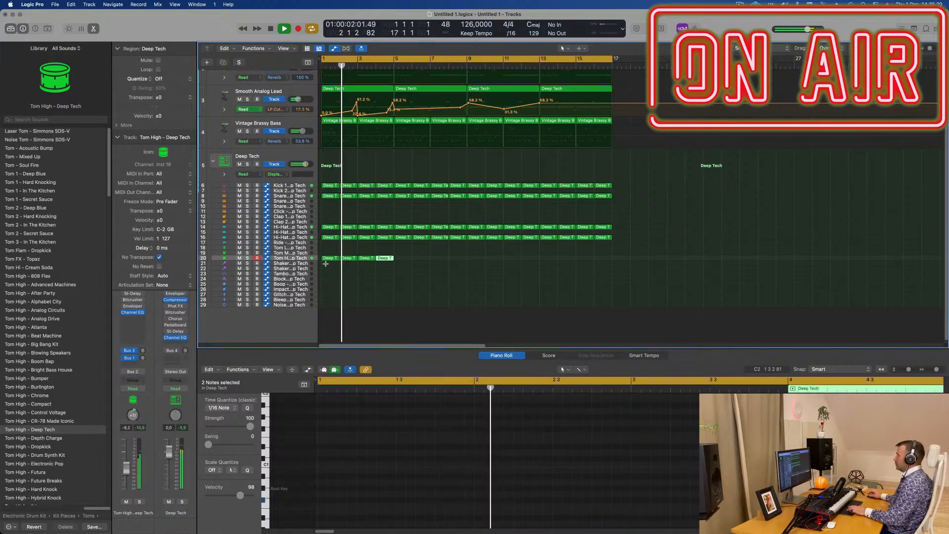
key(super+r)
key(super+r)
key(super+r)
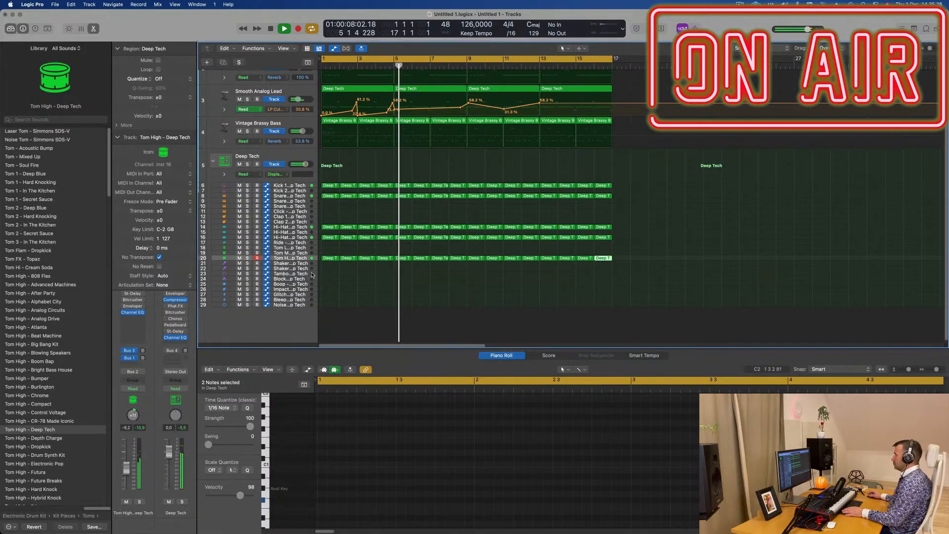
Turn on Track Zoom for the selected Tom High track and enlarge its row in the arrangement
scroll(343, 298, up, 2)
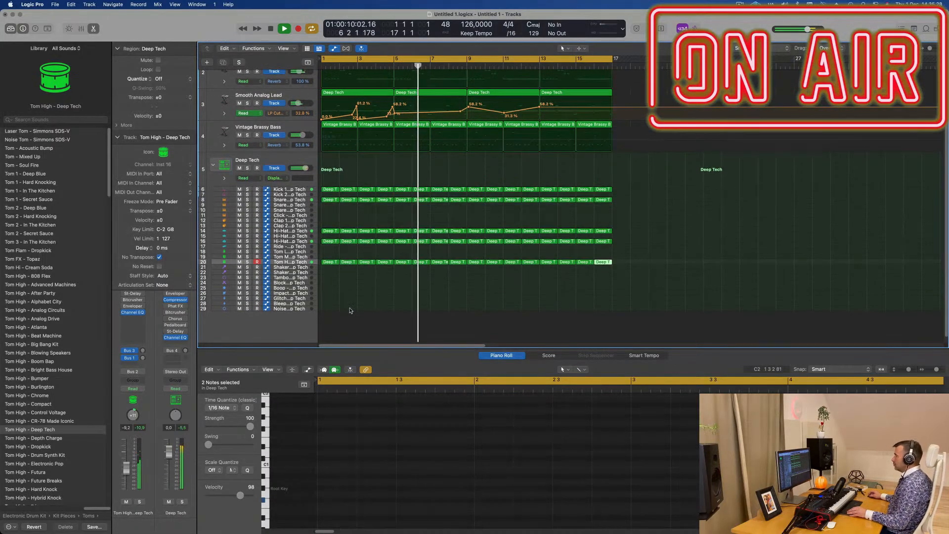
scroll(350, 309, up, 3)
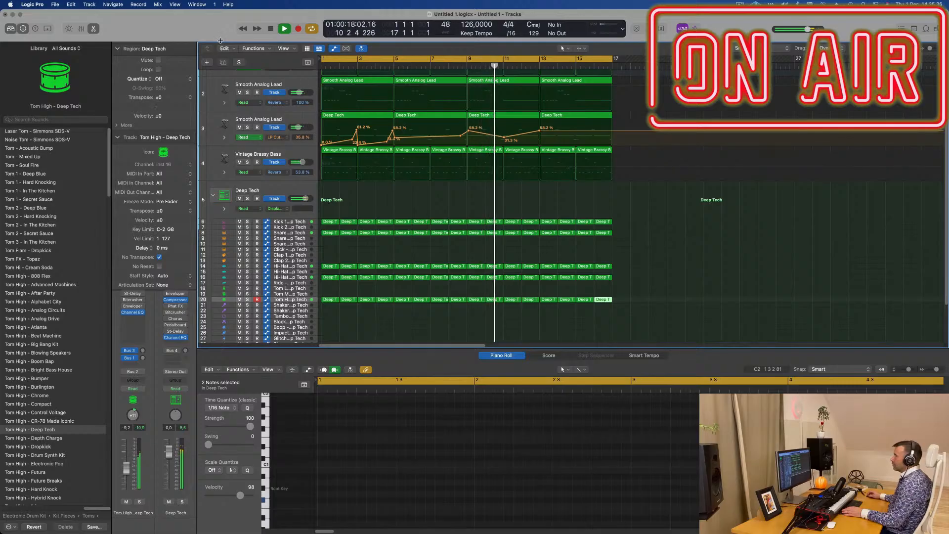
click(47, 29)
click(105, 54)
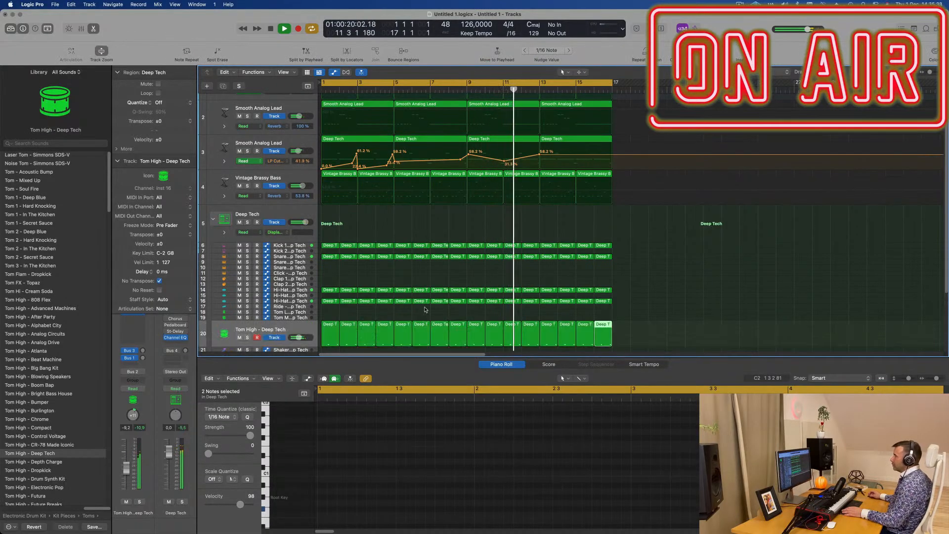
key(Return)
drag(304, 314, 304, 328)
scroll(349, 307, down, 3)
key(Return)
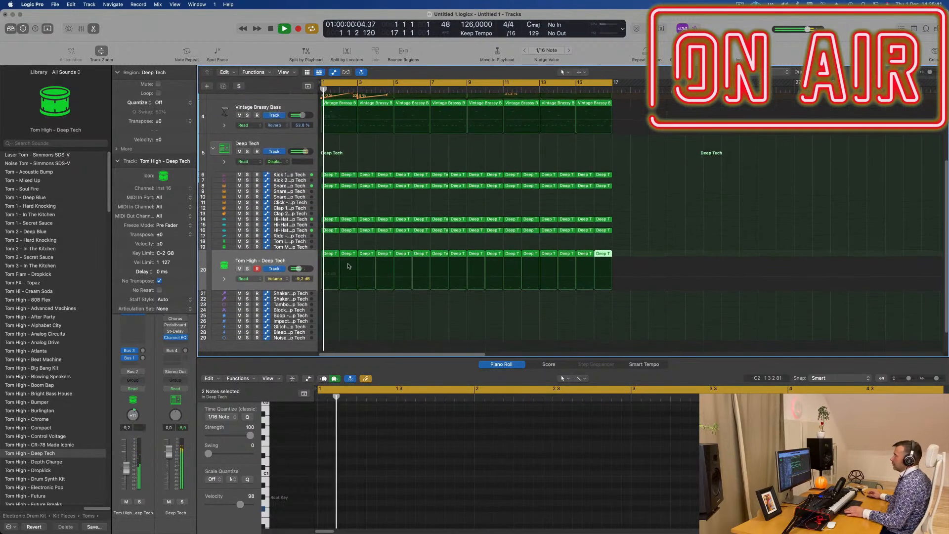
Copy the bar 1 Tom High region to the Tom Mid track and shift its two notes a sixteenth note later
click(327, 248)
drag(329, 255, 330, 249)
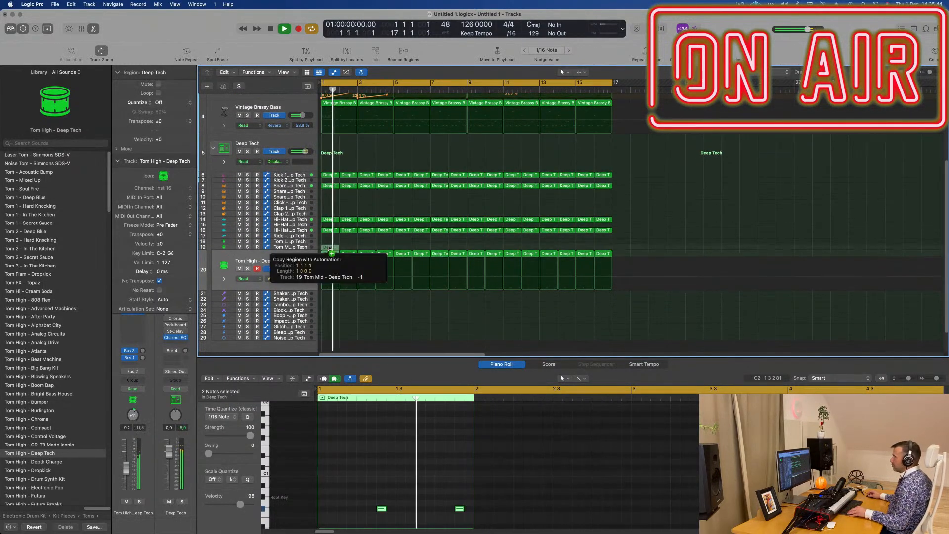
key(Return)
drag(361, 493, 496, 529)
key(space)
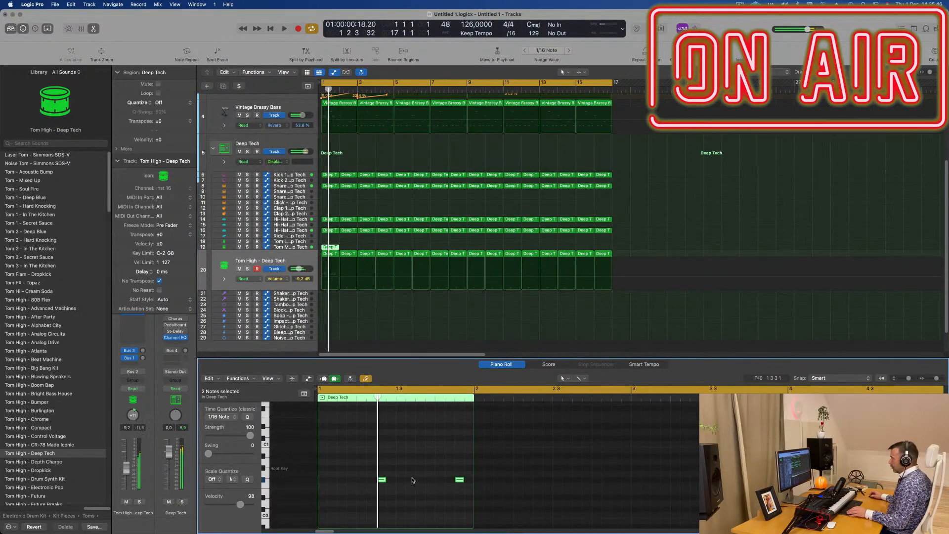
drag(381, 481, 391, 482)
key(space)
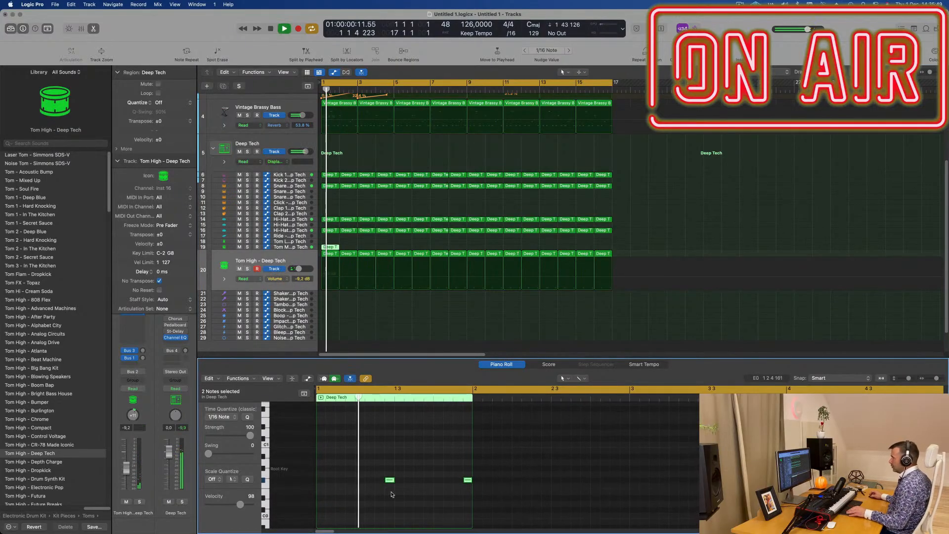
Repeat the Tom Mid region bar by bar until it fills the track up to bar 17
click(300, 246)
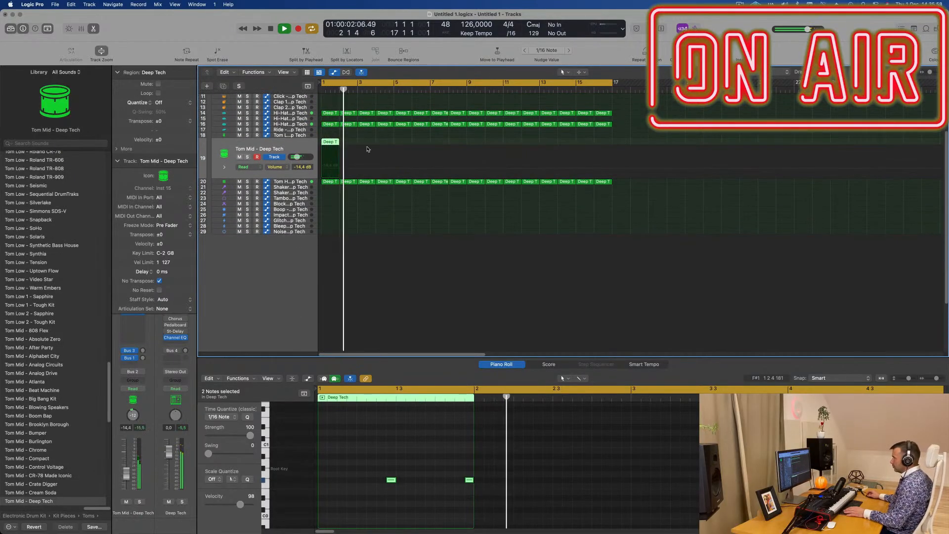
scroll(362, 140, up, 5)
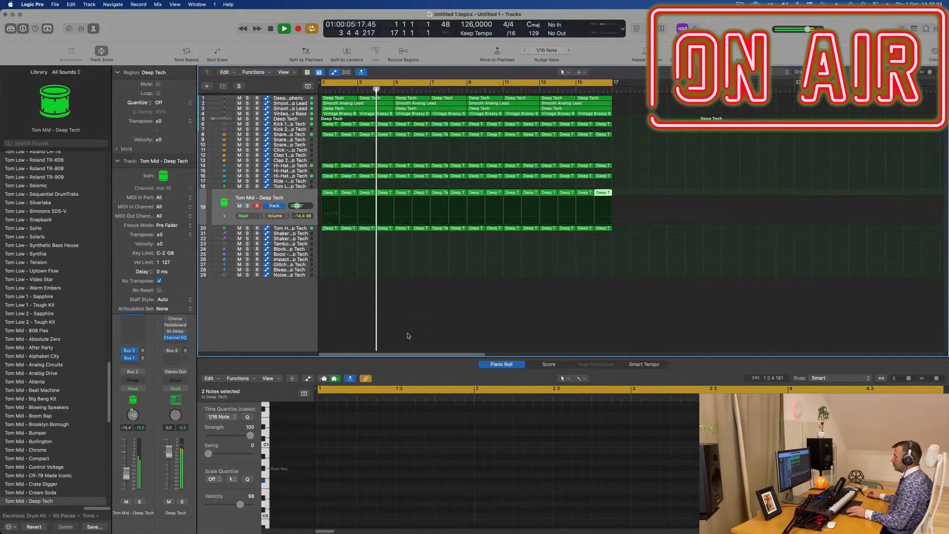
key(z)
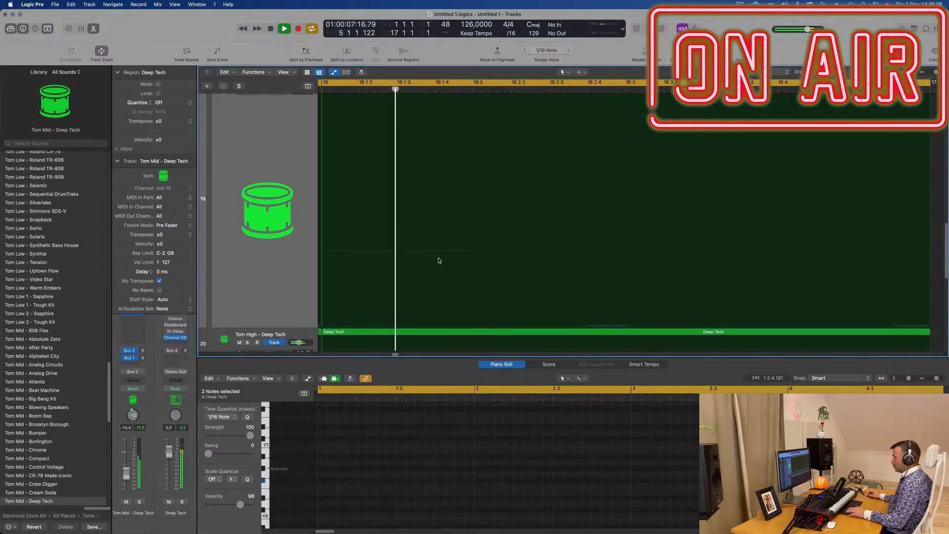
key(z)
key(super+Right)
key(z)
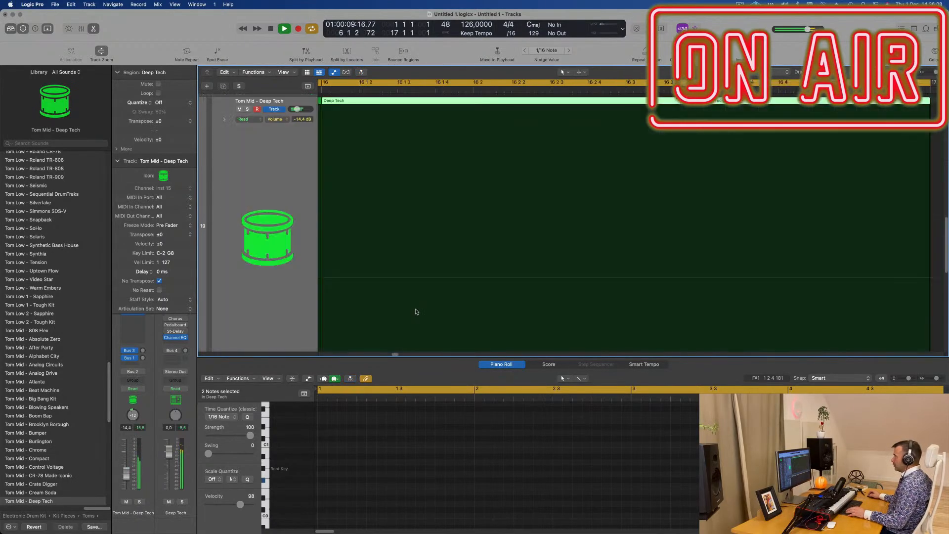
key(z)
scroll(418, 312, up, 1)
key(x)
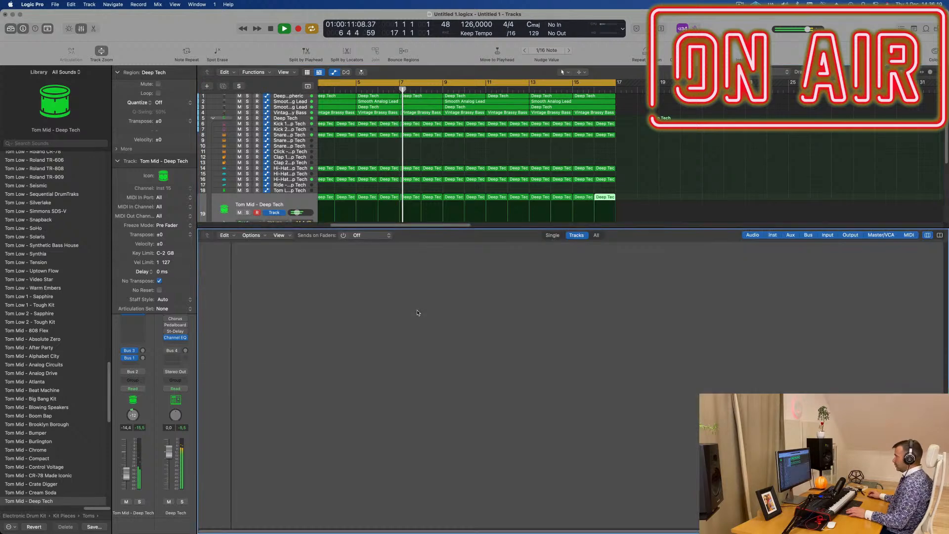
key(x)
key(z)
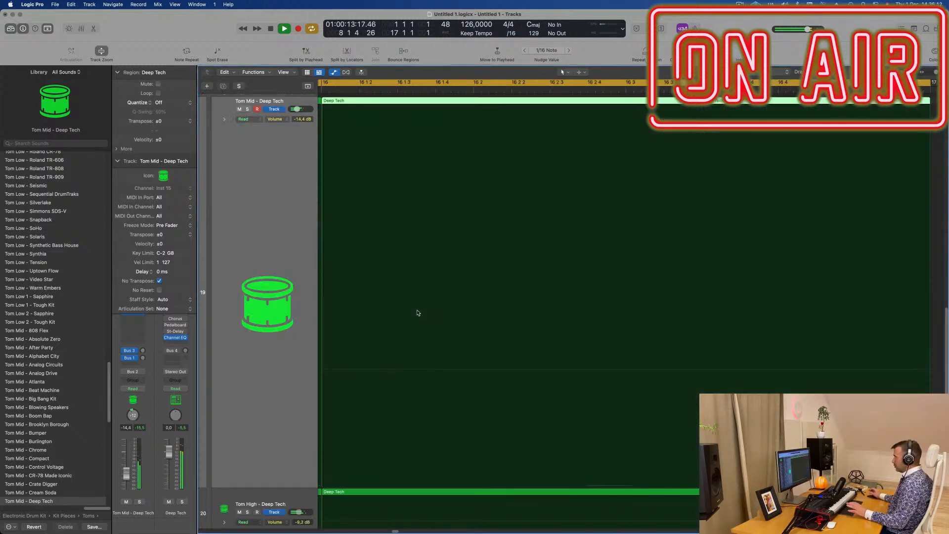
key(z)
Examine the whole arrangement with bars 1 to 17 in view and track rows tall enough to read the note patterns
scroll(407, 324, up, 3)
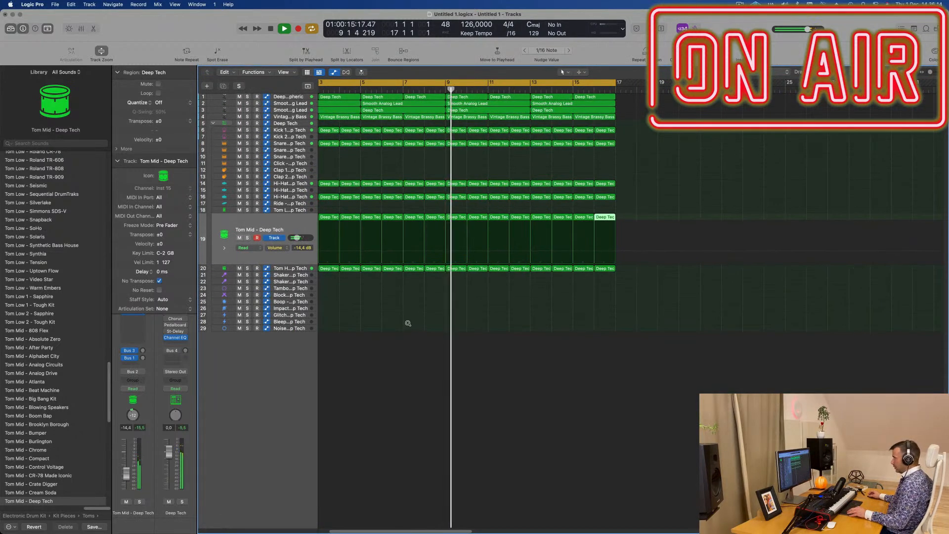
scroll(407, 324, right, 2)
scroll(407, 324, left, 5)
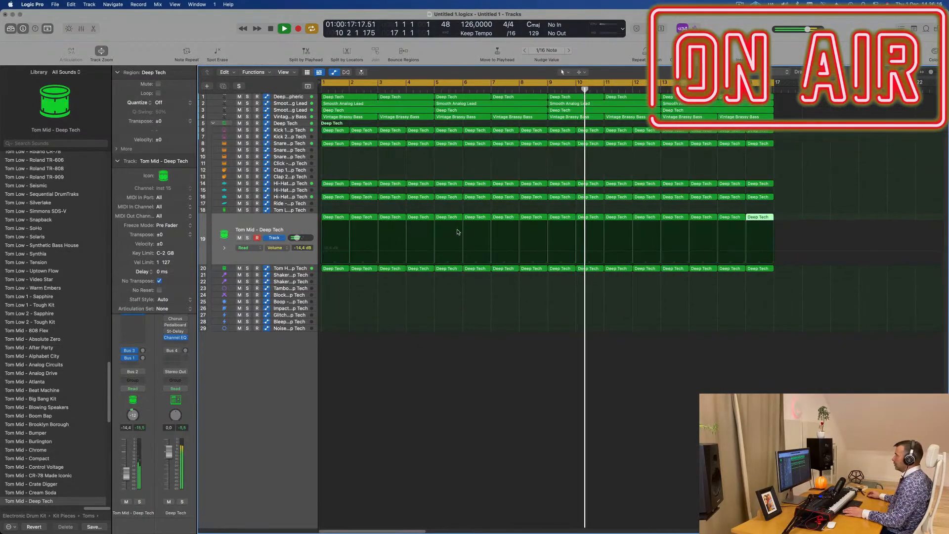
scroll(445, 208, right, 1)
key(super+Left)
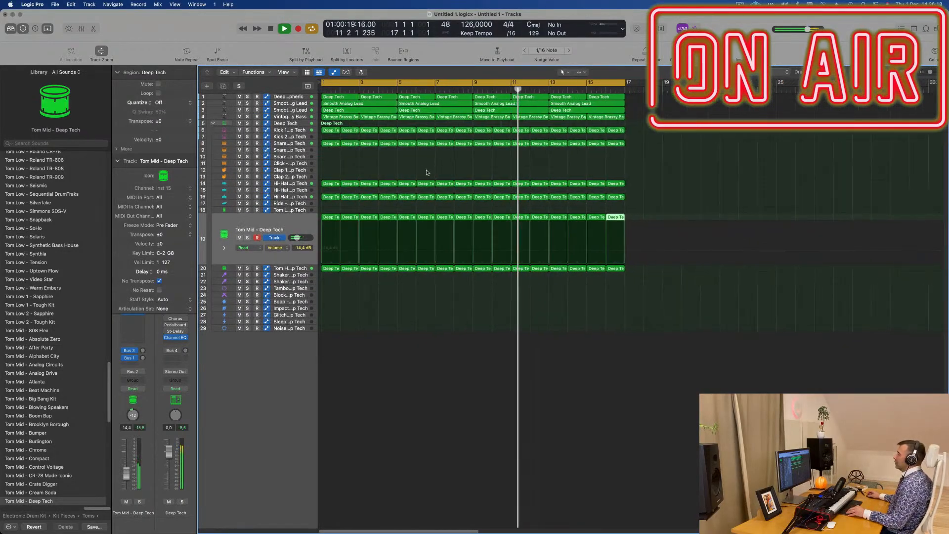
click(361, 176)
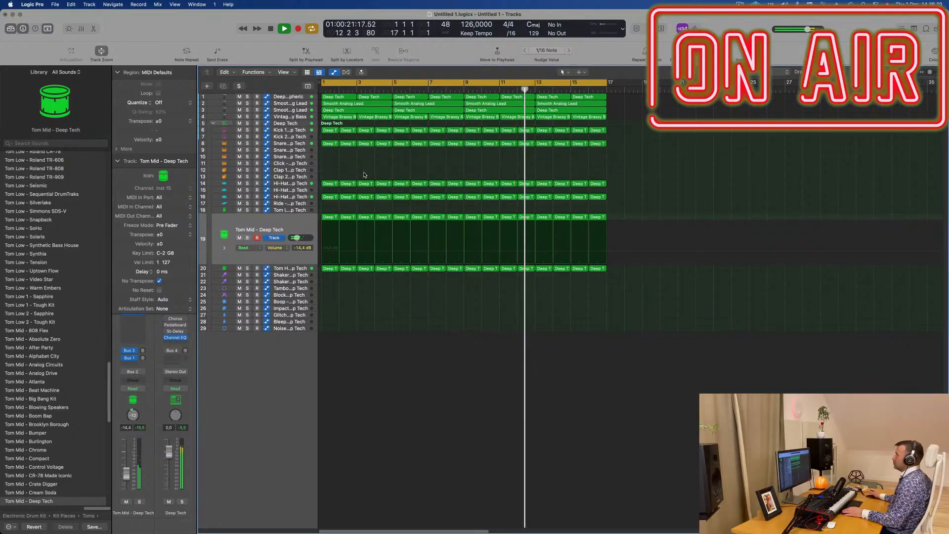
key(super+Down)
key(super+Down)
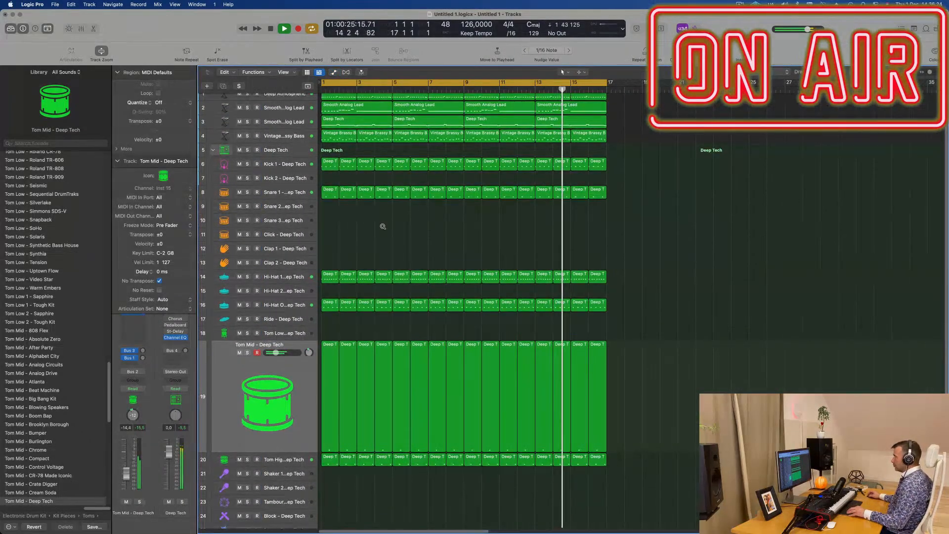
key(super+Up)
key(super+Up)
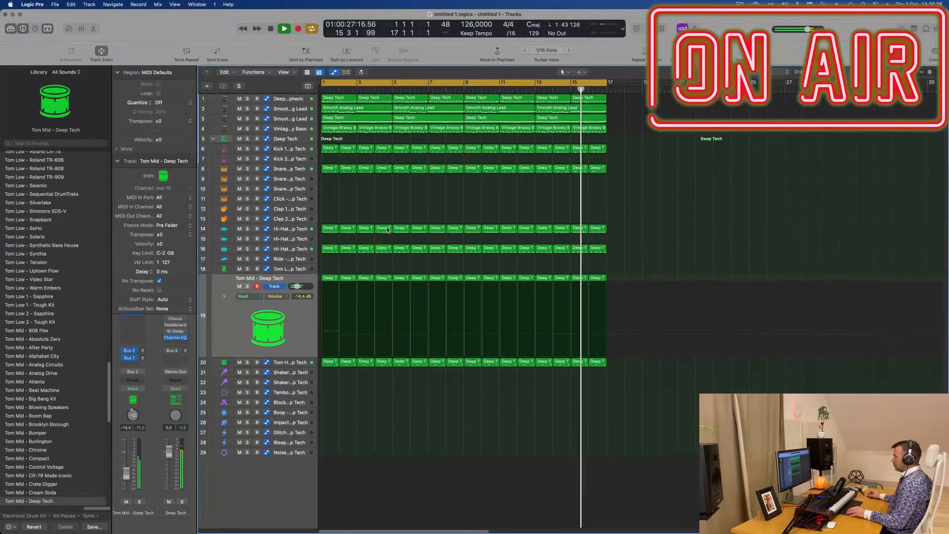
key(super+Down)
key(super+Down)
scroll(337, 186, down, 1)
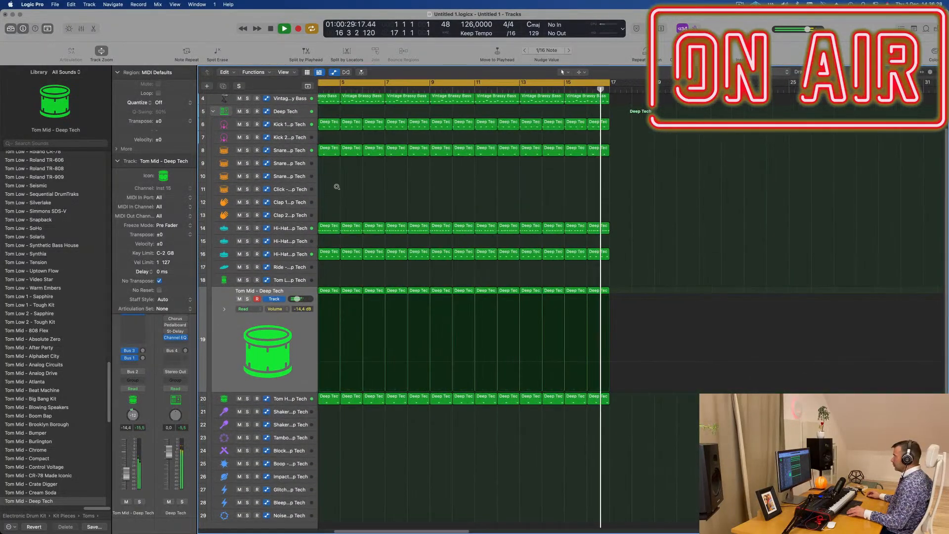
scroll(339, 187, left, 3)
scroll(374, 194, up, 2)
scroll(391, 228, up, 2)
Copy the bar 1 Hi-Hat 1 region from track 14 to the Shaker 2 track and play the loop with that track selected
key(space)
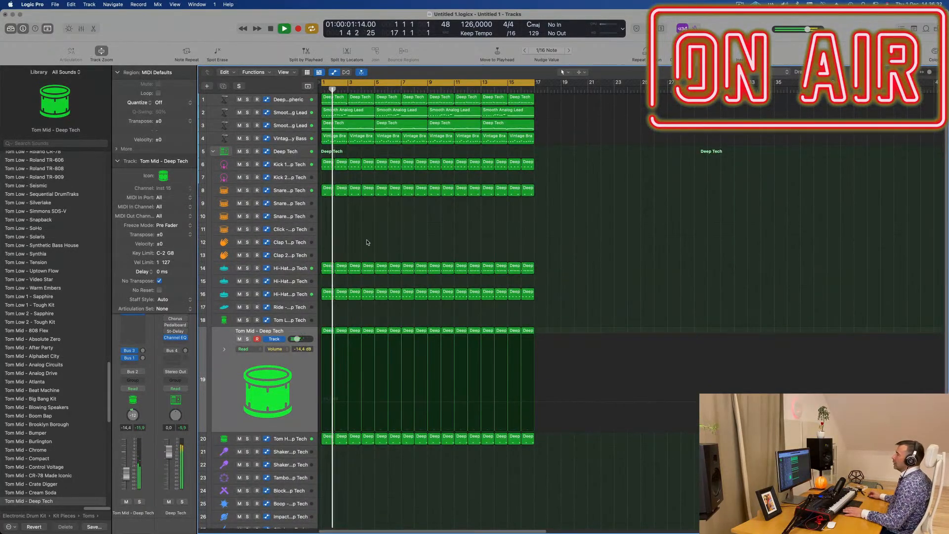
scroll(377, 244, down, 2)
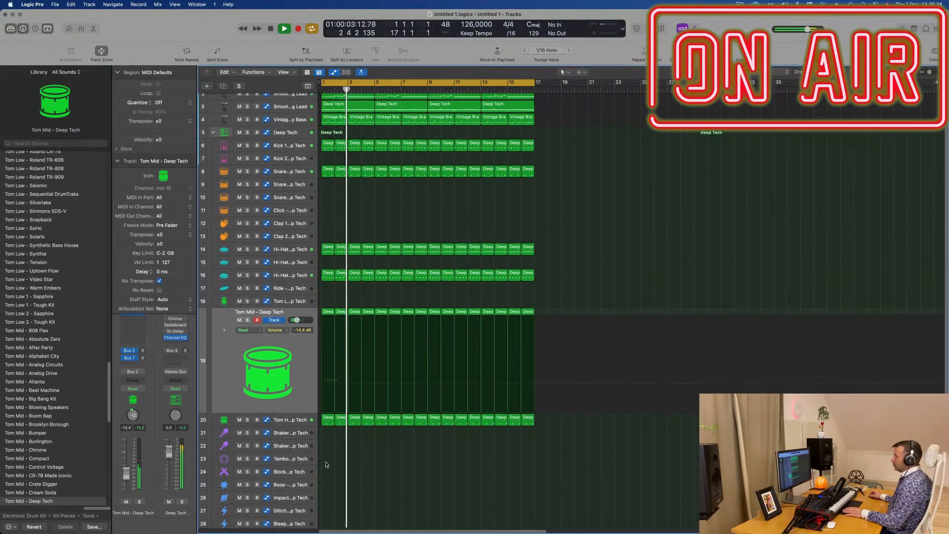
drag(328, 248, 328, 441)
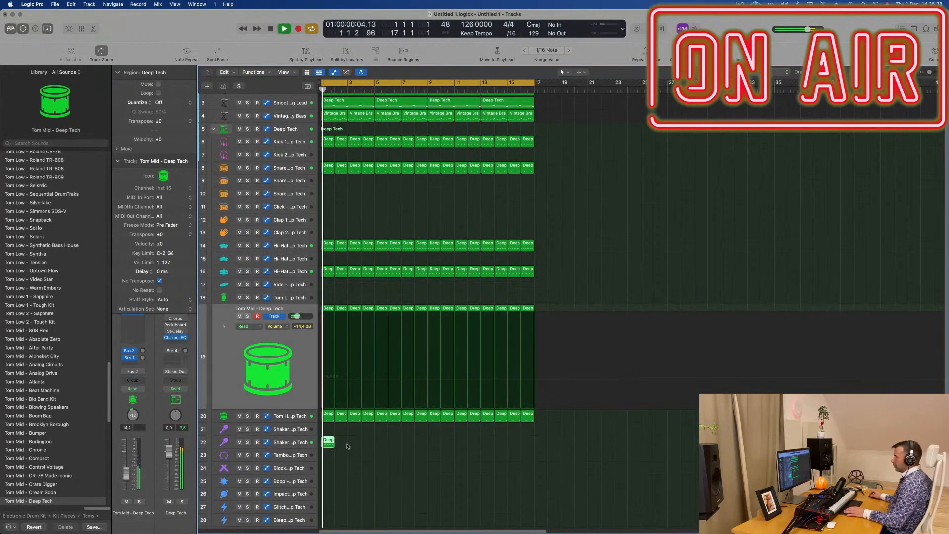
click(308, 444)
key(space)
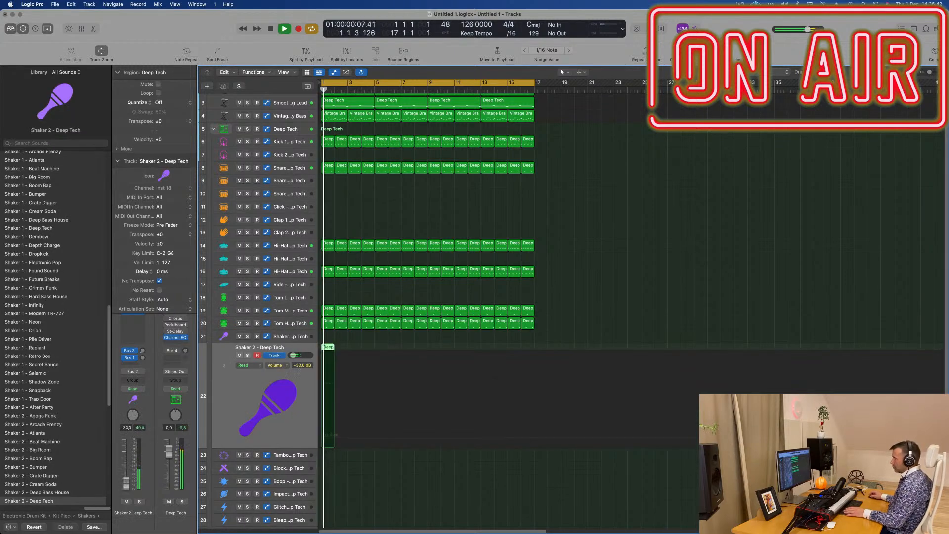
Fill the gaps in the Shaker 2 region by copying four of its notes a sixteenth earlier, making a continuous sixteenth-note pattern
double_click(329, 349)
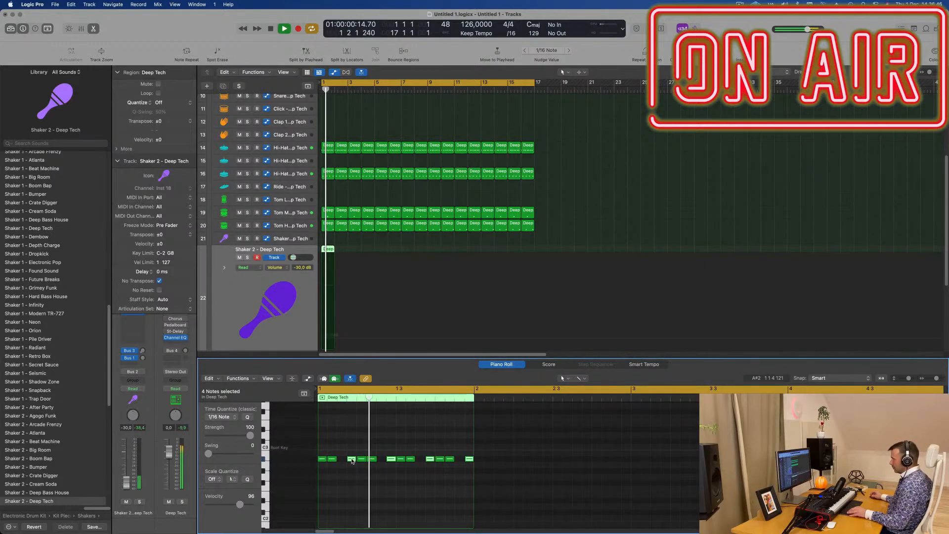
drag(352, 460, 342, 460)
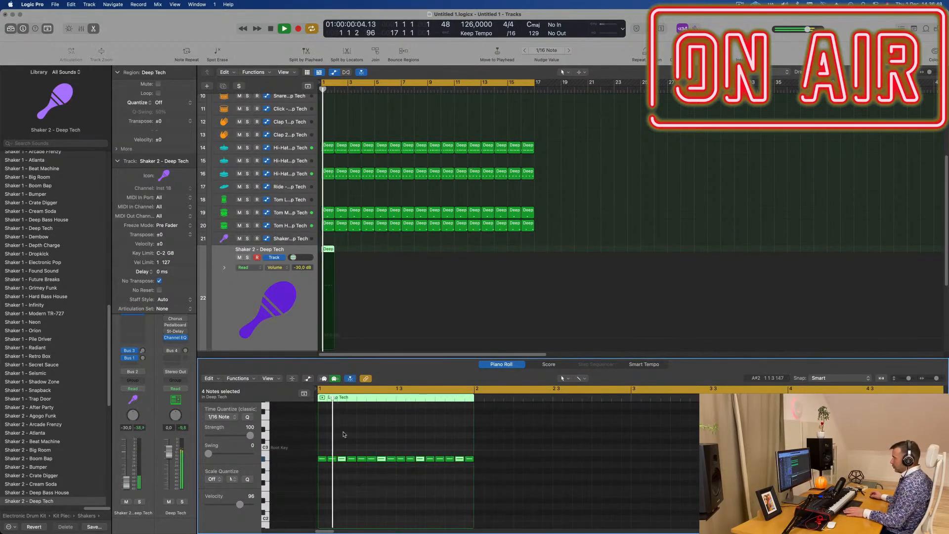
click(329, 249)
key(Return)
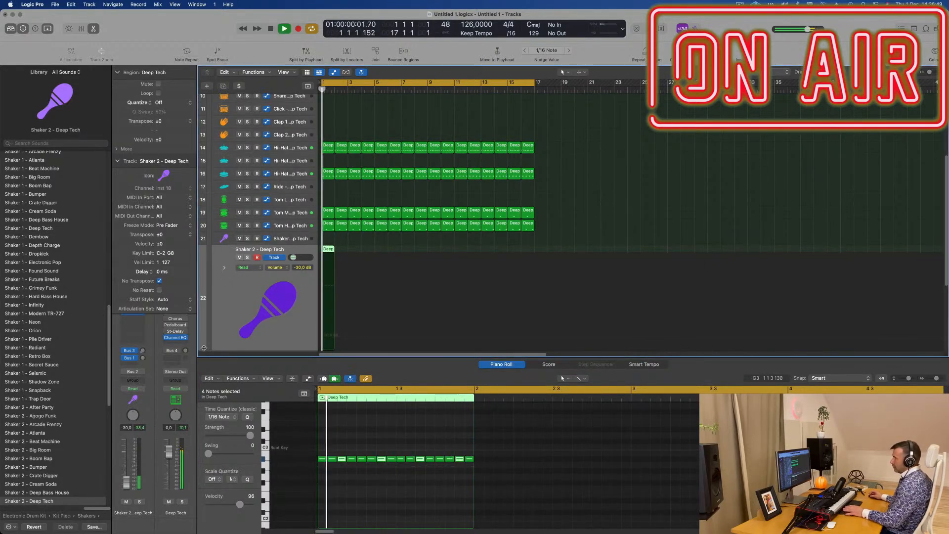
Enable Stereo Delay on Shaker 2 with the left and right output mix at 41%, and lower the track's volume to -37.0 dB
click(118, 161)
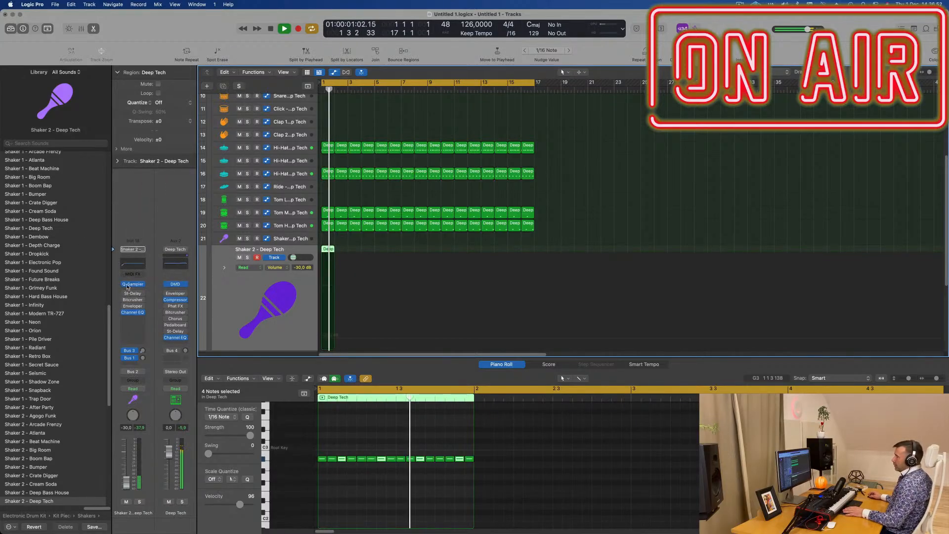
click(133, 295)
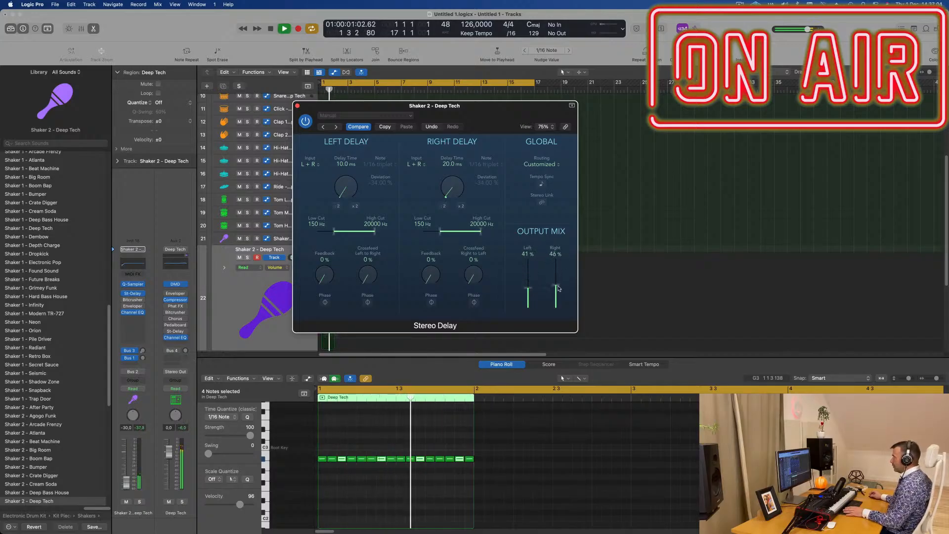
drag(504, 131, 810, 129)
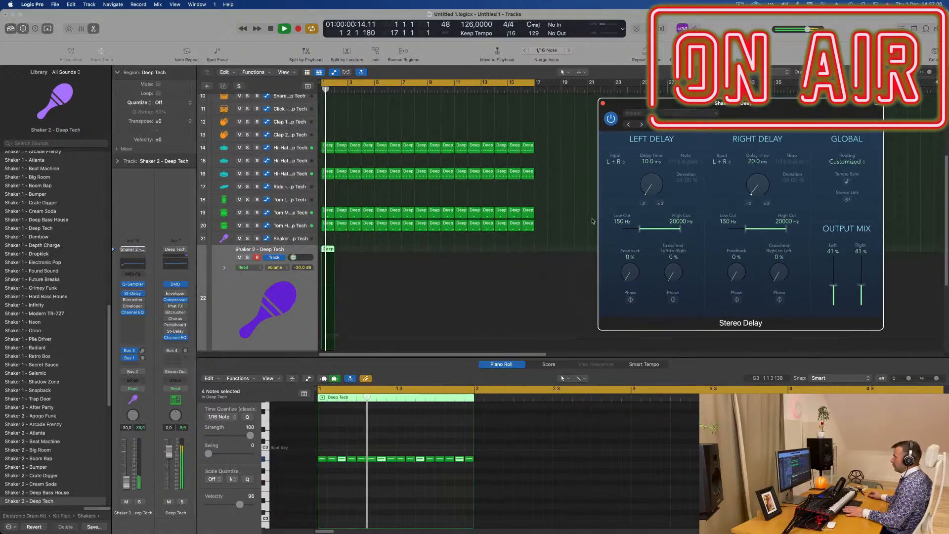
drag(125, 485, 127, 487)
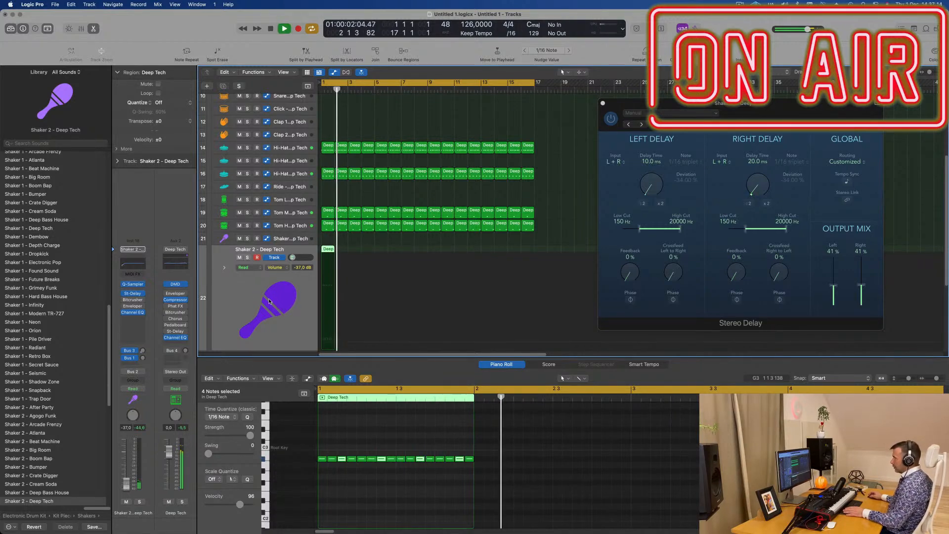
Repeat the one-bar Shaker 2 region until it fills bars 1 to 16, and close the Stereo Delay window
key(Return)
click(340, 250)
click(333, 250)
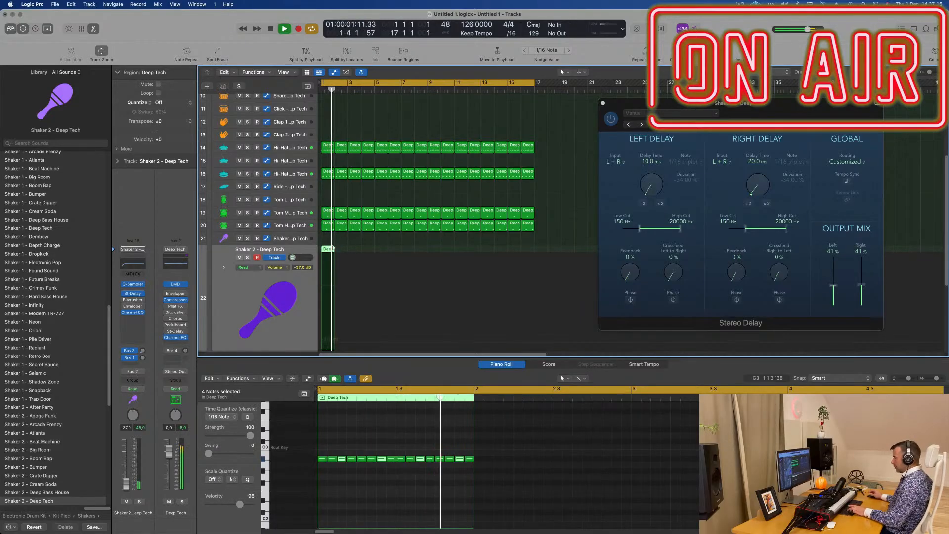
key(super+r)
key(super+r)
key(super+r)
key(super+r)
key(super+r)
key(super+r)
key(super+r)
key(super+r)
key(super+r)
key(super+r)
key(super+r)
key(super+r)
key(super+r)
key(super+r)
key(super+r)
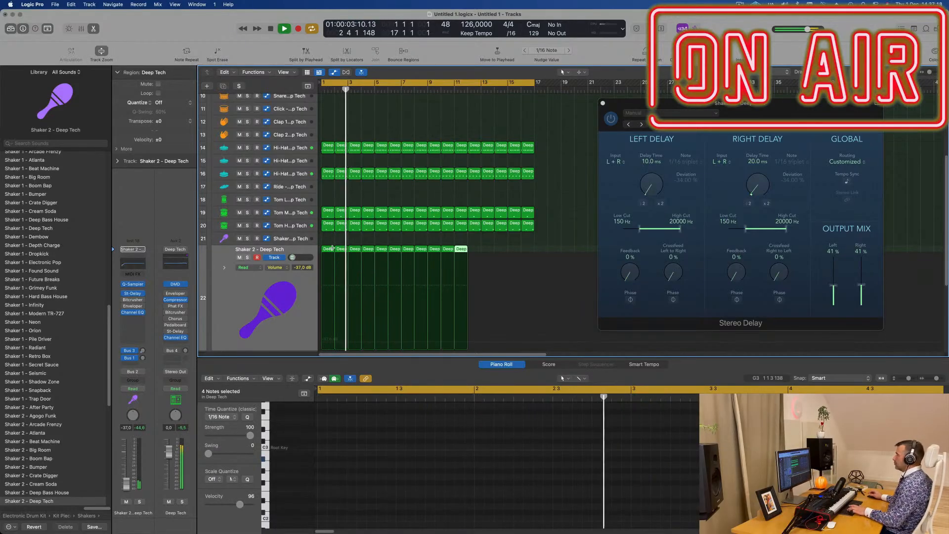
click(603, 103)
Play the loop with the whole arrangement in view, inspecting the automated lead on track 3 and the Vintage Brassy Bass track
scroll(596, 237, down, 3)
scroll(595, 237, down, 3)
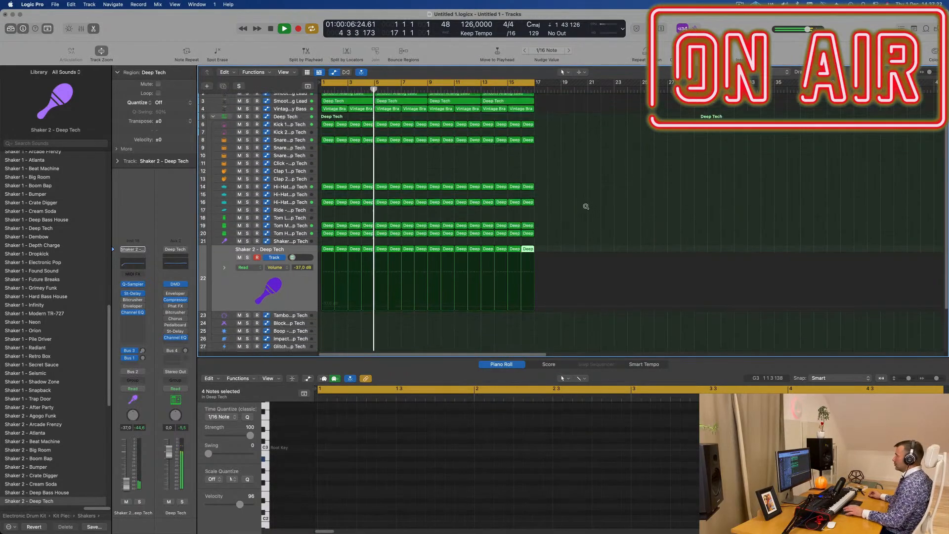
click(358, 181)
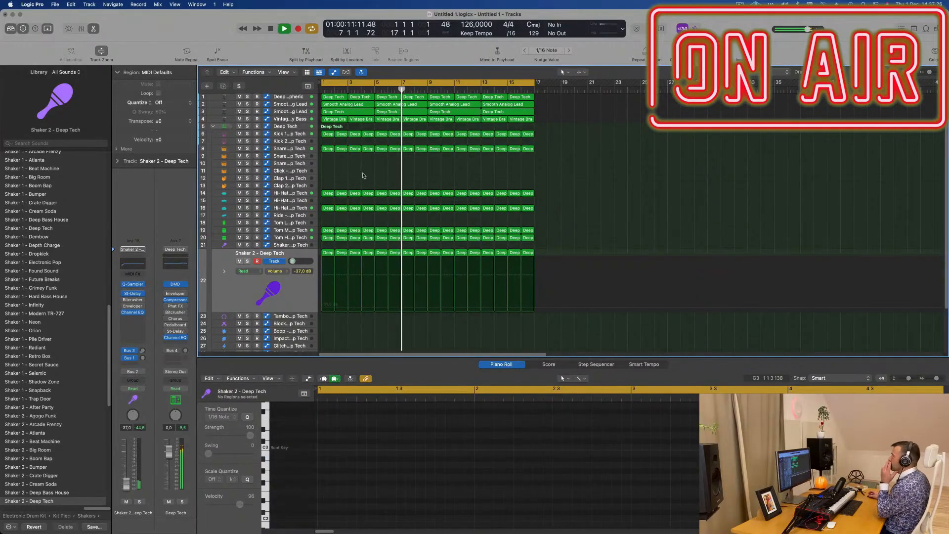
click(297, 115)
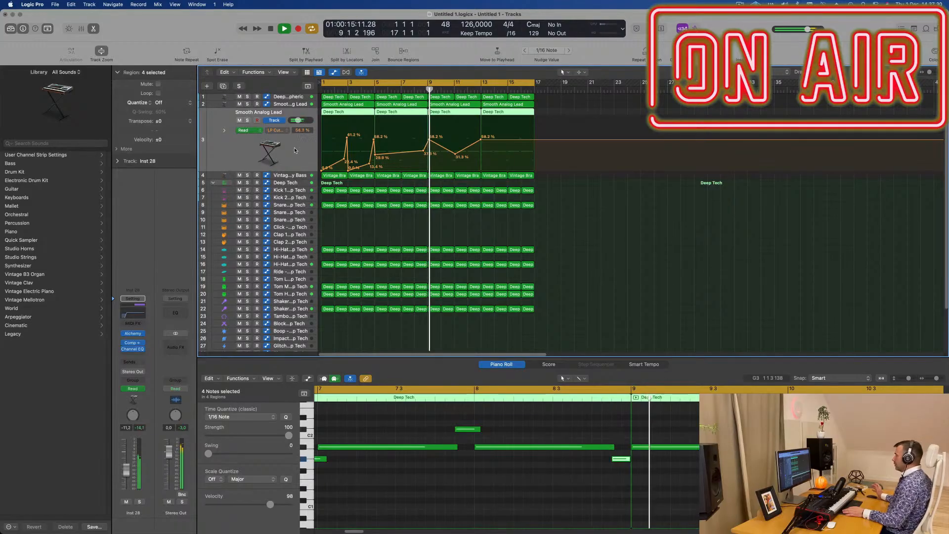
click(301, 175)
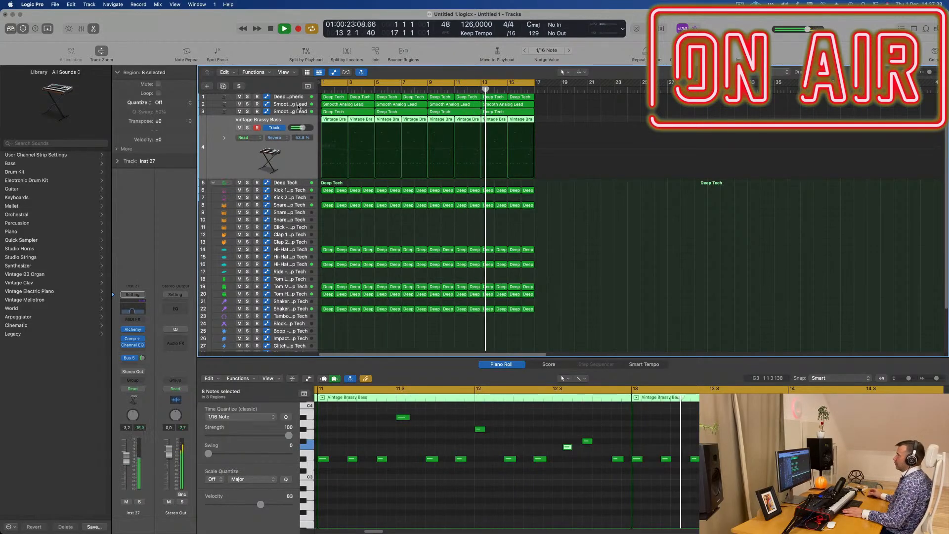
Duplicate the Smooth Analog Lead track 2 as a new empty track with the same settings, and stop playback
click(243, 104)
click(223, 85)
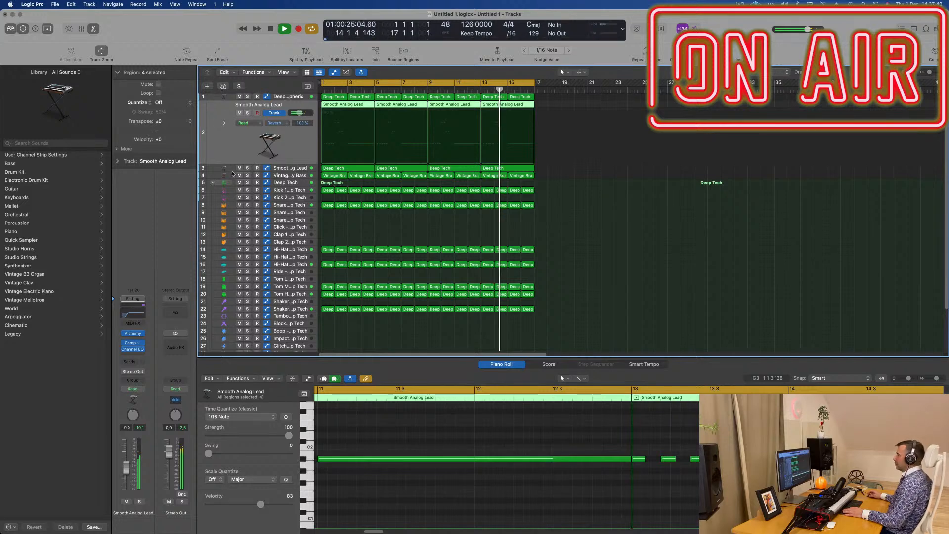
click(240, 150)
key(space)
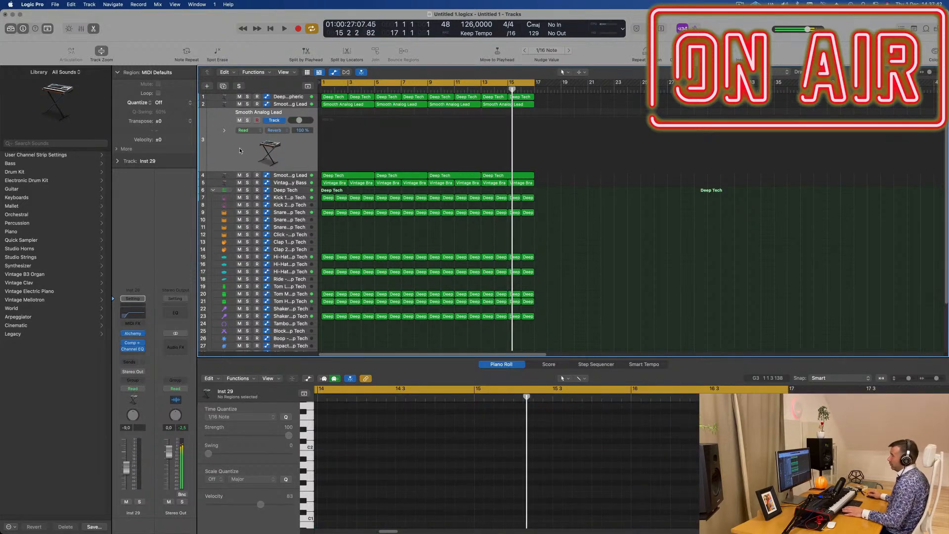
Restart the loop from bar 1, open the new track's Alchemy instrument and add a send to Bus 5
key(space)
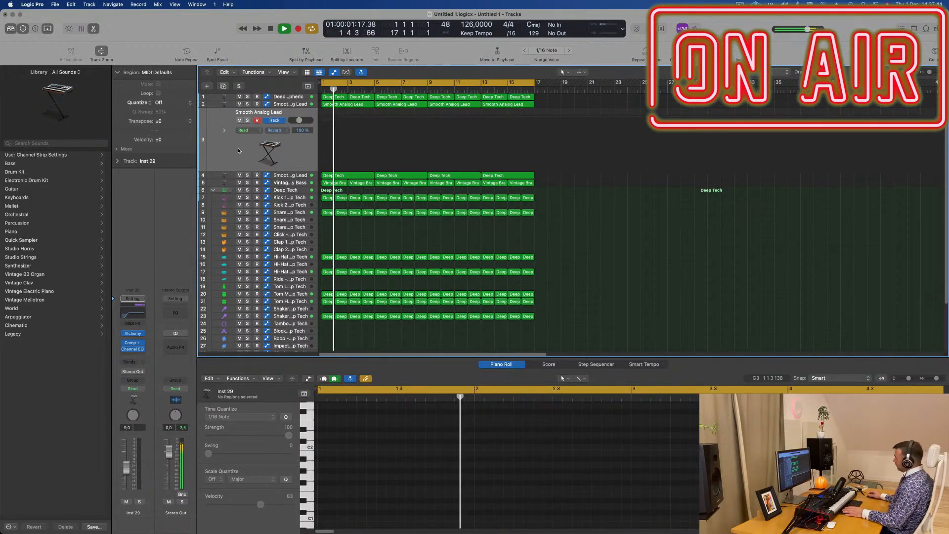
scroll(238, 151, right, 1)
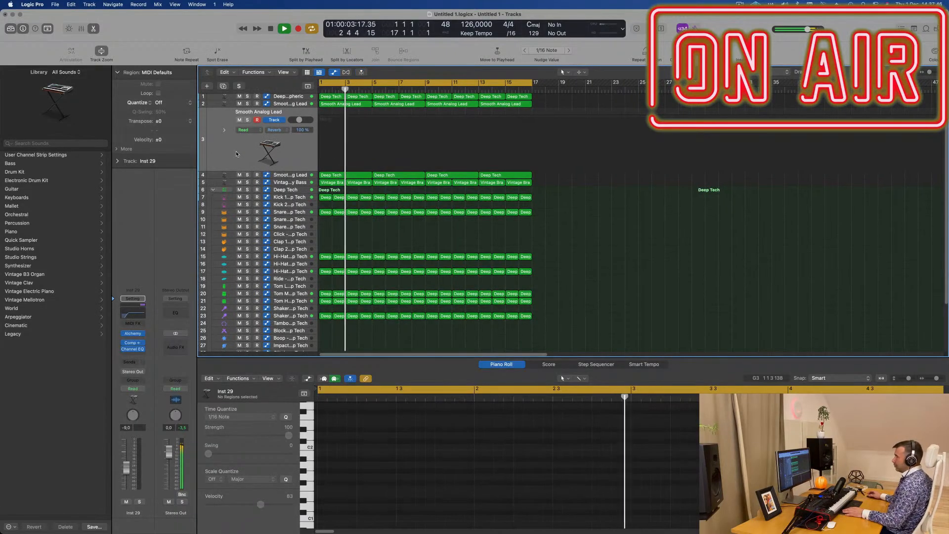
key(space)
key(space)
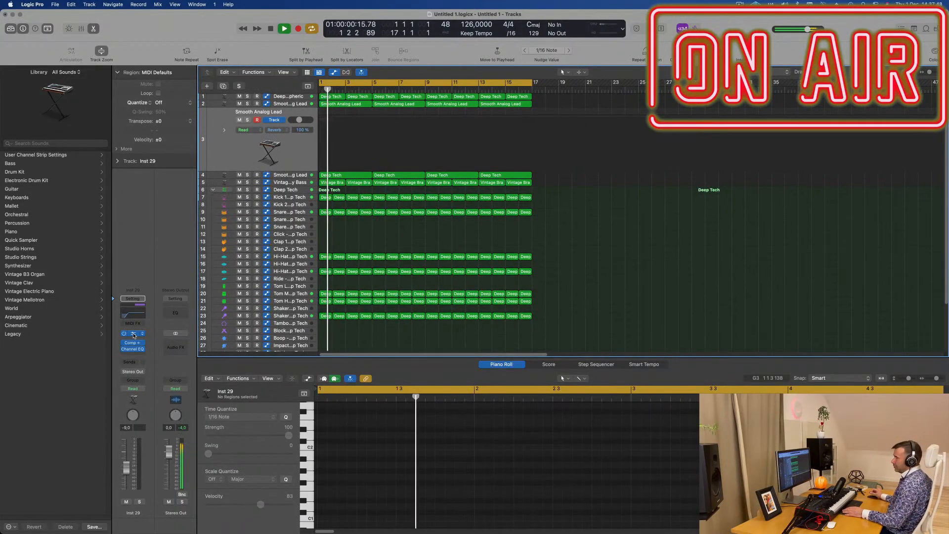
click(133, 335)
click(131, 367)
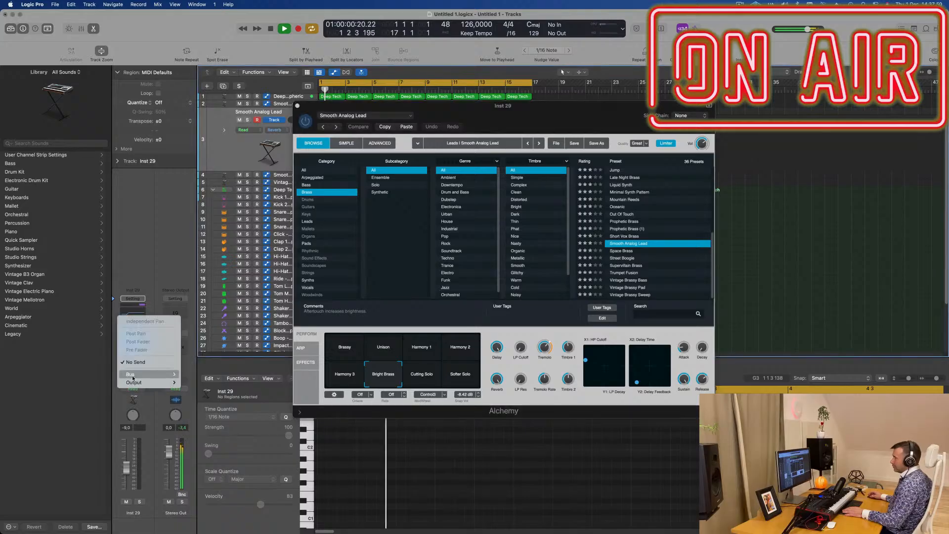
mouse_move(148, 374)
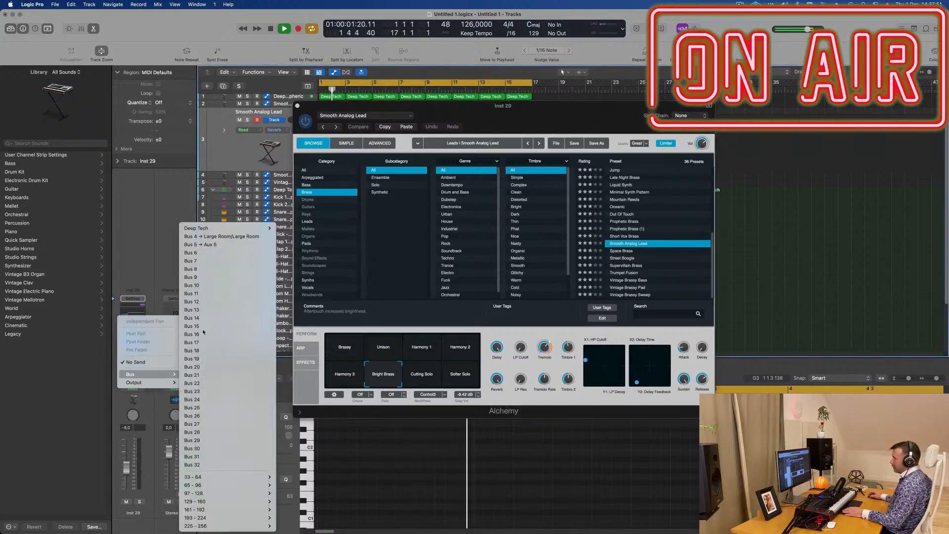
click(215, 244)
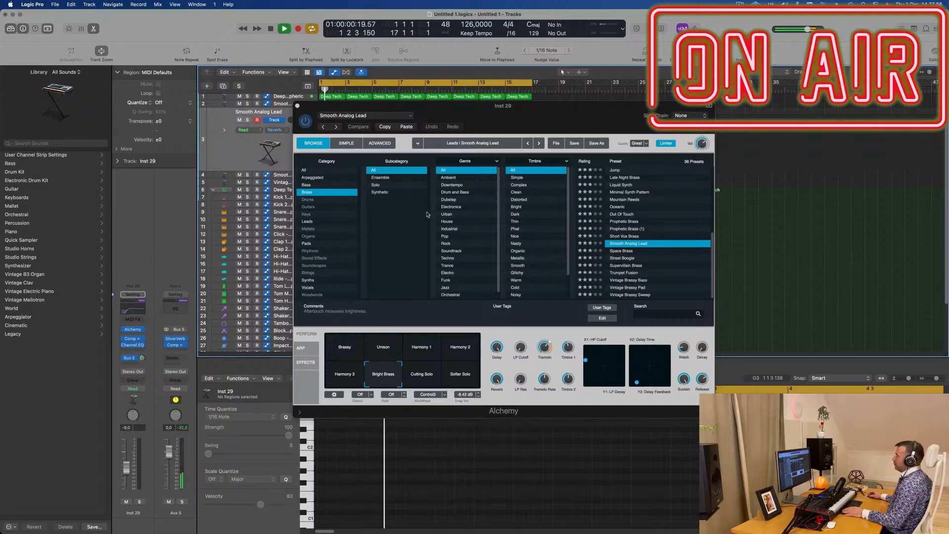
Show Alchemy's Pads presets, load 90s Luscious Pad on the new track and uncover the track list
click(308, 171)
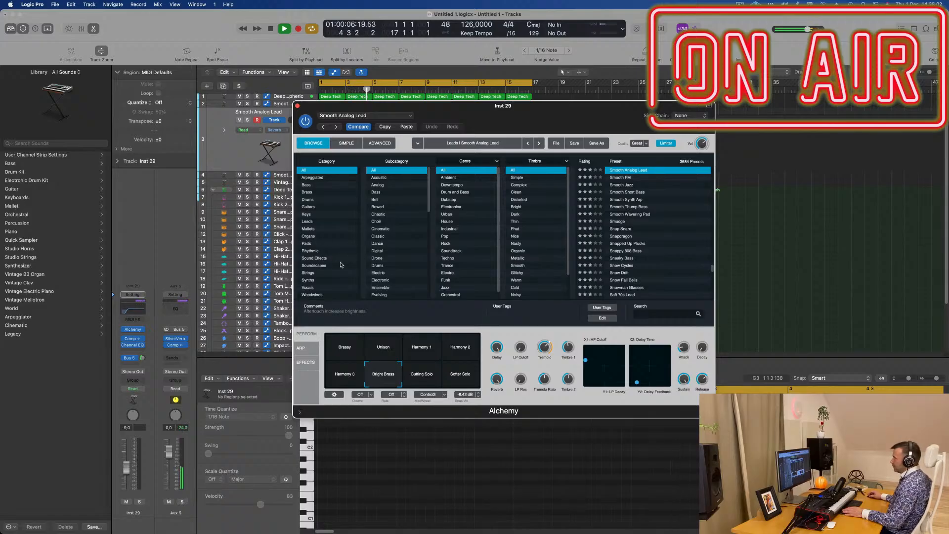
click(308, 244)
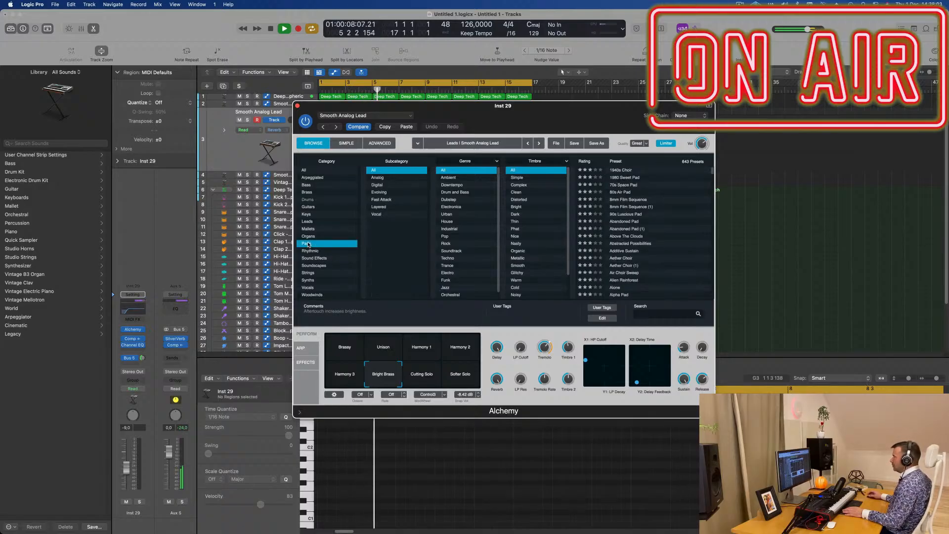
click(626, 214)
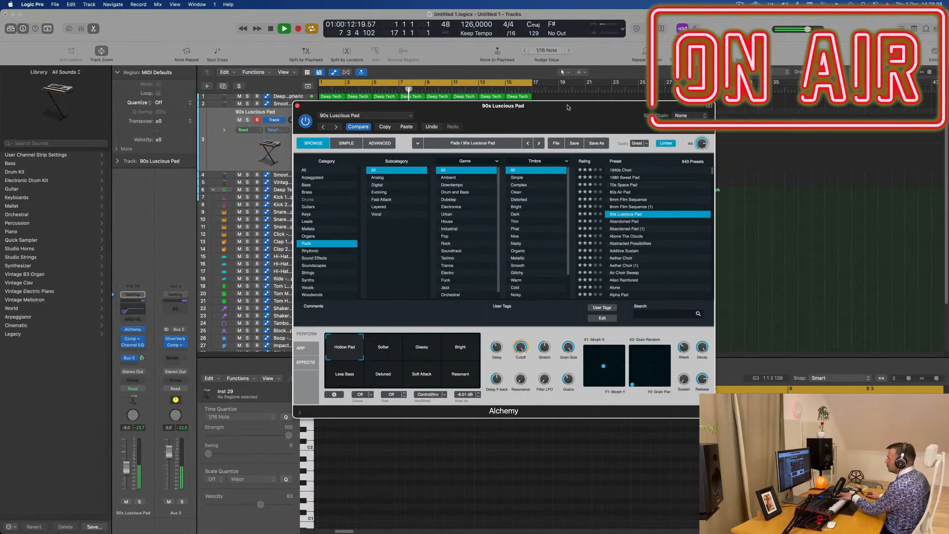
drag(569, 106, 855, 171)
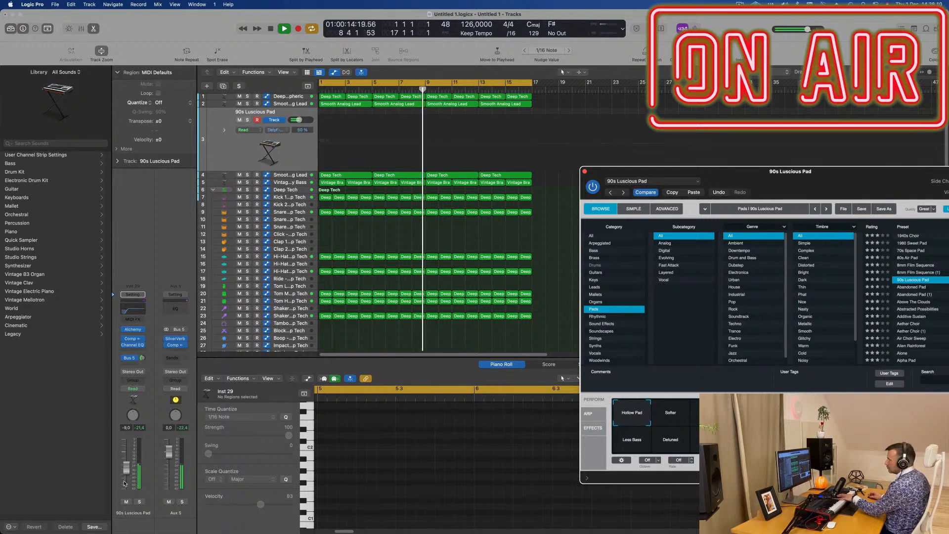
Lower the pad track's volume to about -12.8 dB and bring the Alchemy window back into full view
drag(126, 468, 125, 483)
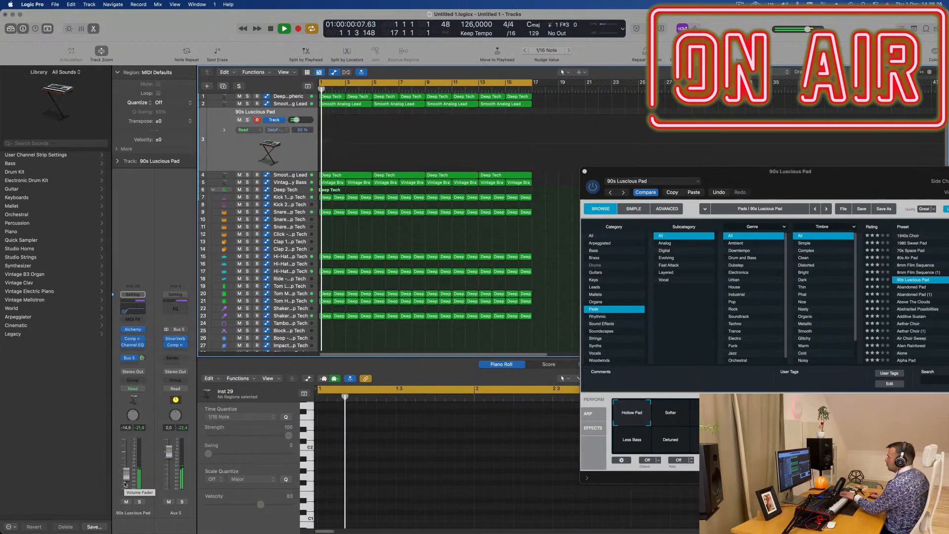
drag(806, 175, 565, 162)
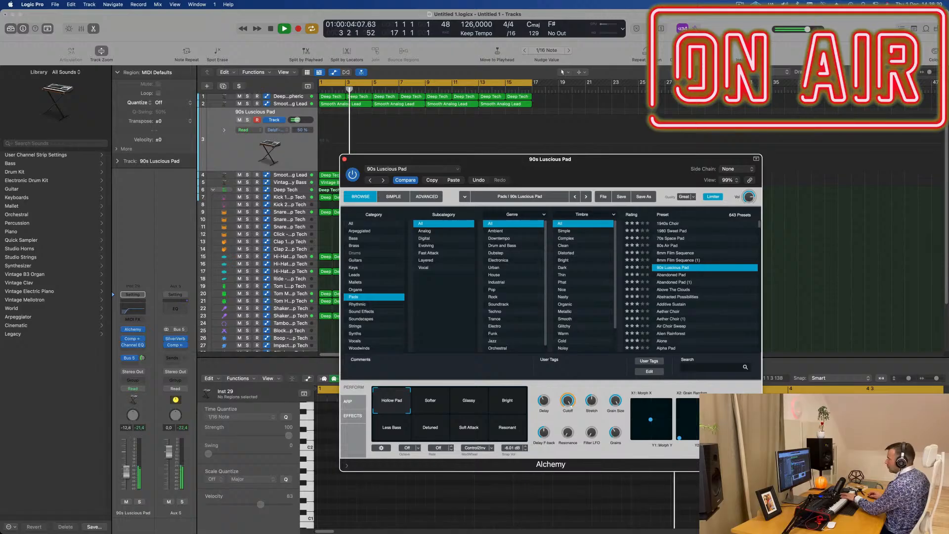
click(127, 471)
Audition the Softer, Glassy, Resonant, Less Bass and Bright snapshots of the 90s Luscious Pad preset during playback
click(431, 401)
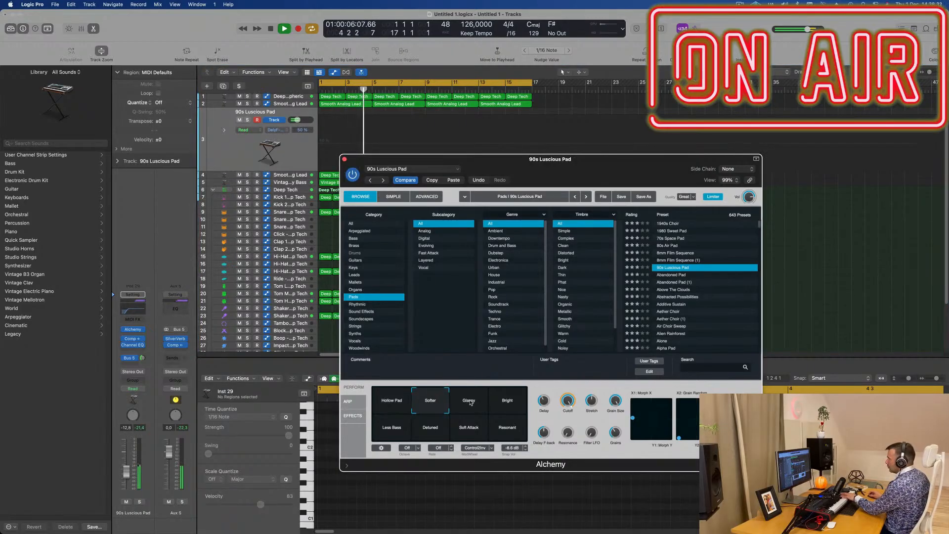
click(471, 401)
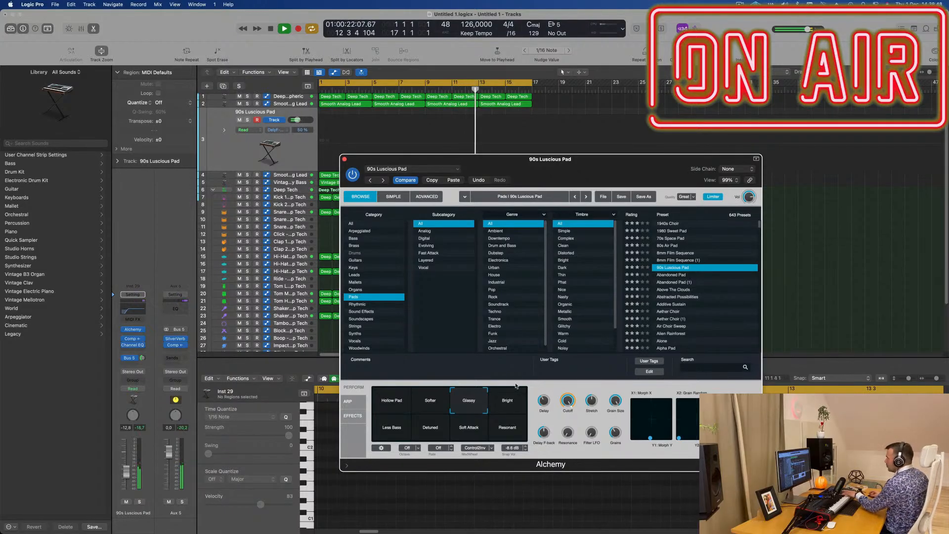
drag(646, 161, 665, 147)
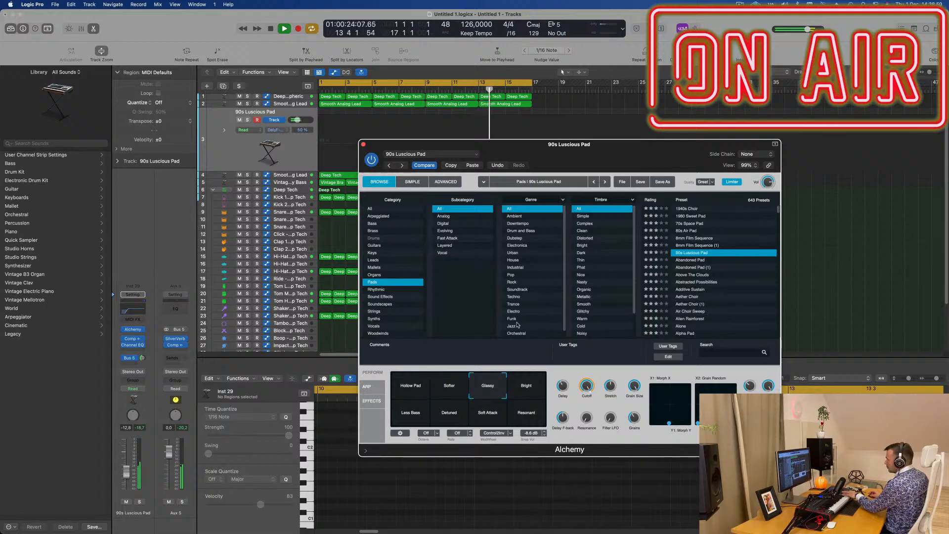
click(532, 384)
click(533, 419)
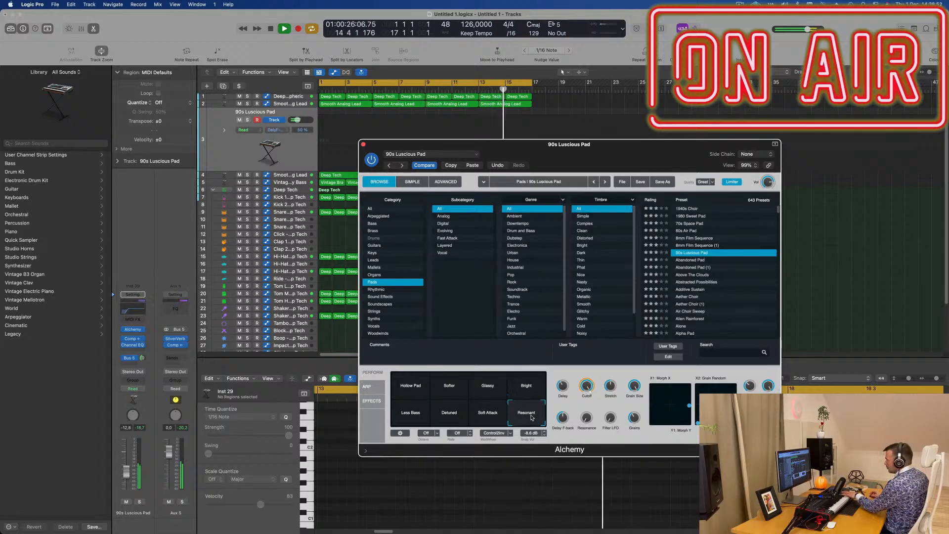
click(403, 416)
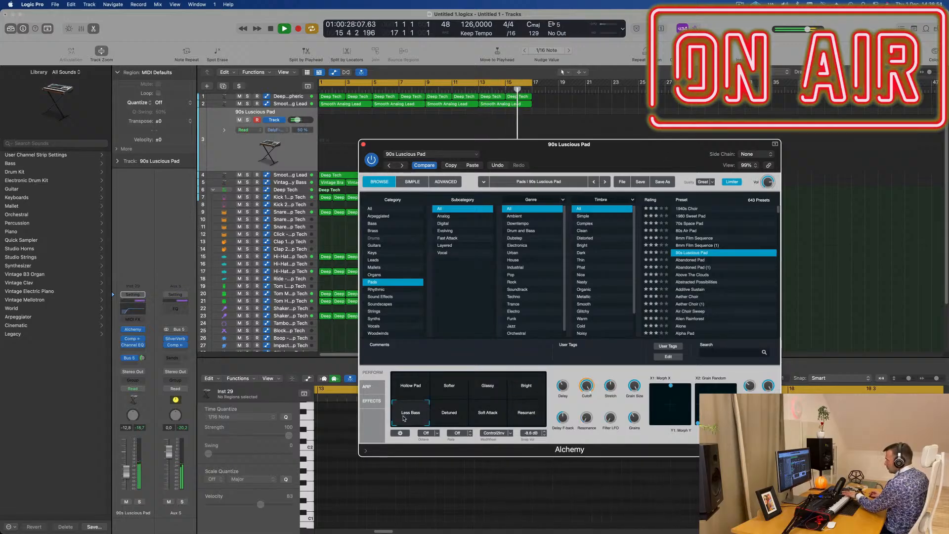
click(523, 396)
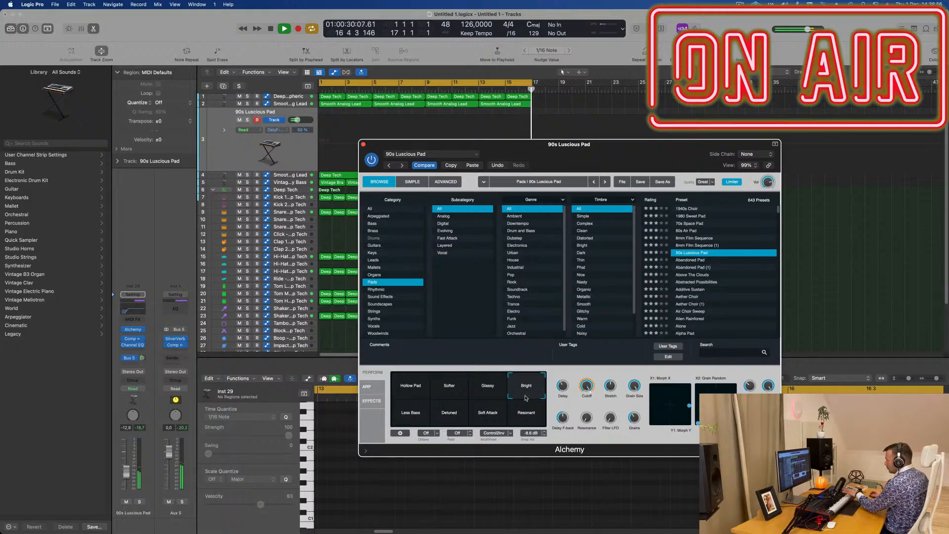
Try the Abandoned Pad presets, and load Abstracted Possibilities as the sound of the new pad track
click(688, 262)
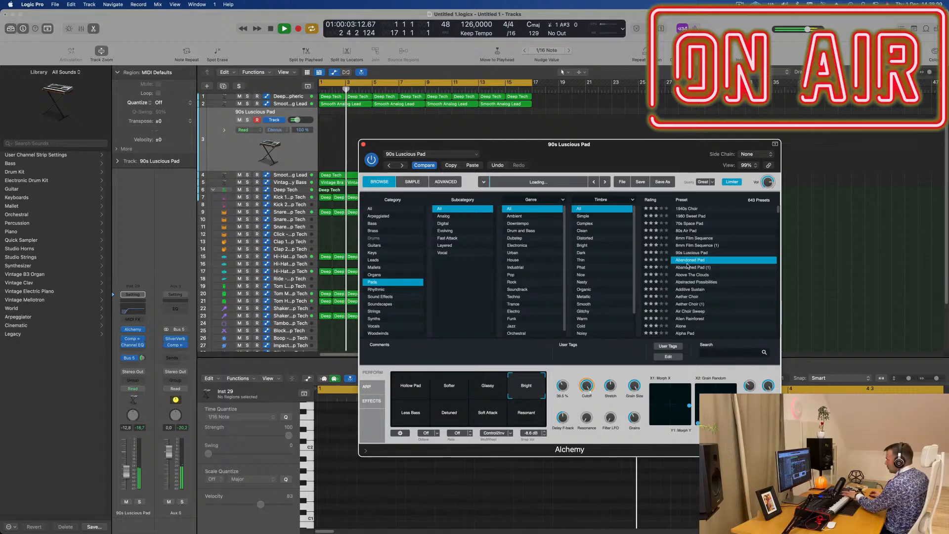
click(690, 268)
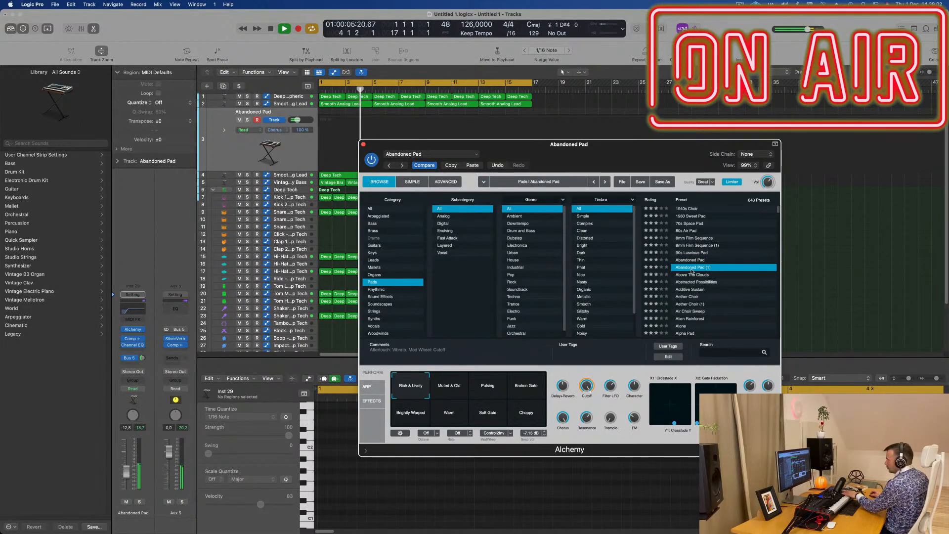
click(692, 282)
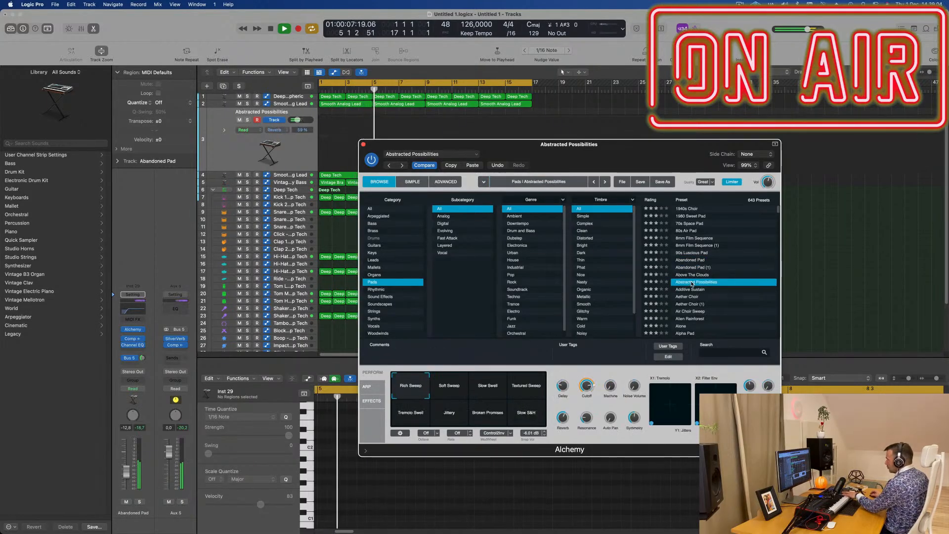
drag(638, 162, 714, 158)
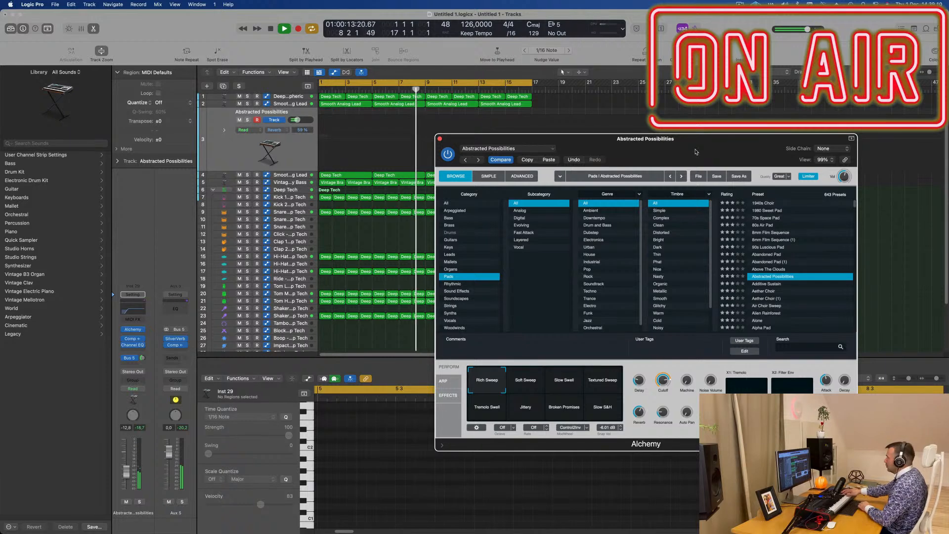
Record a two-bar sustained pad part on the Abstracted Possibilities track at bar 11, and restart playback from bar 1
key(r)
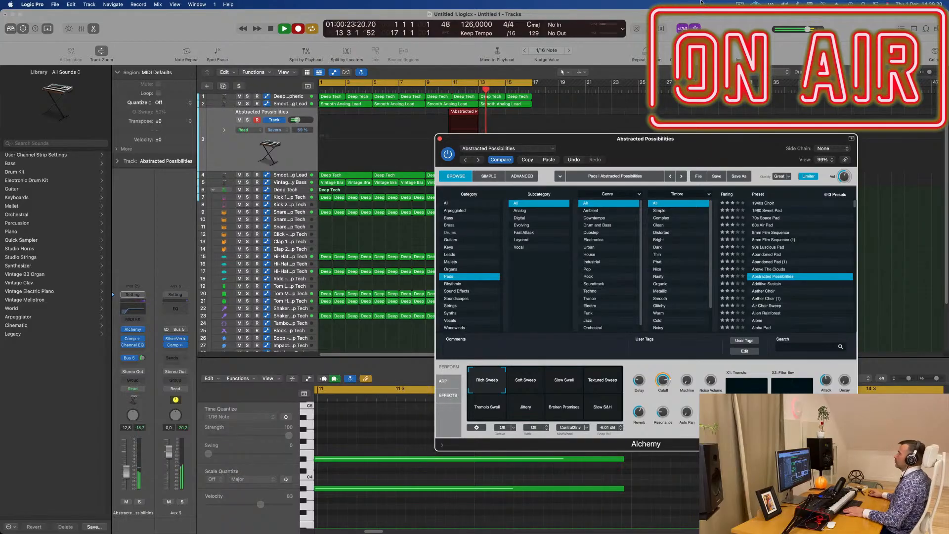
drag(559, 155, 813, 154)
key(space)
key(space)
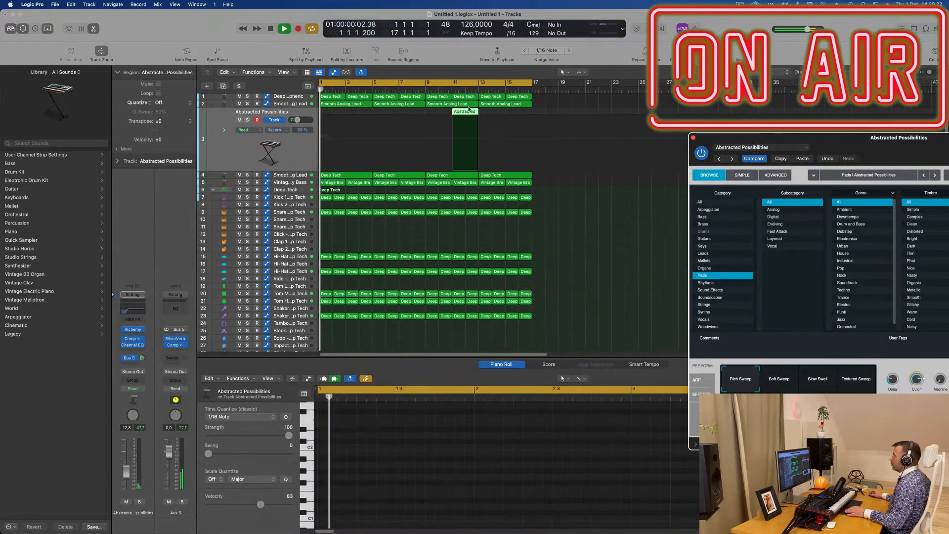
Move the recorded Abstracted Possibilities region to bar 3, stop playback and open its notes in the Piano Roll
drag(467, 113, 360, 113)
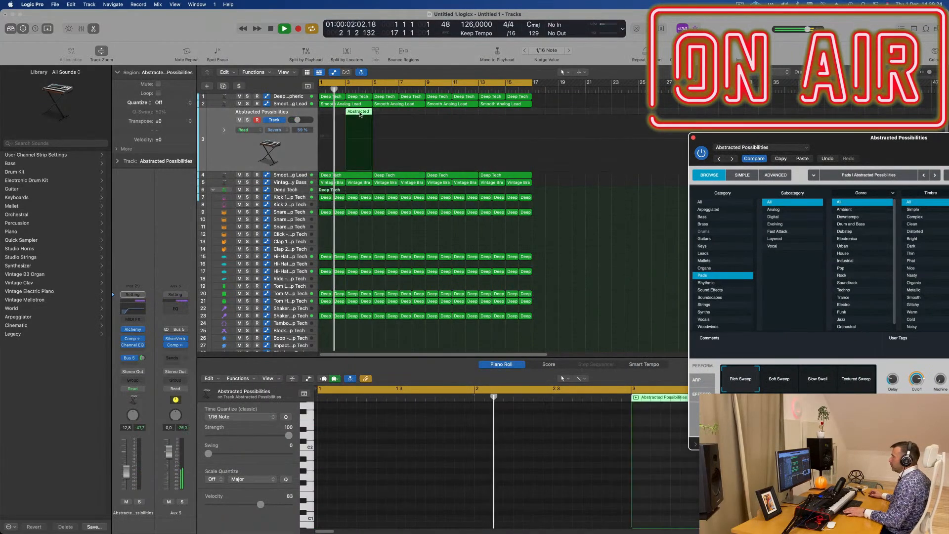
key(space)
double_click(359, 114)
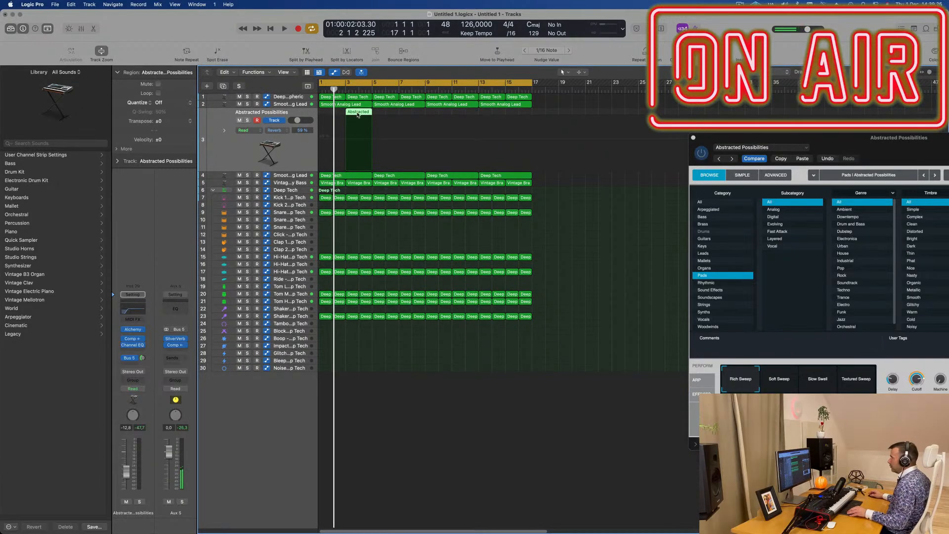
double_click(358, 114)
key(super+Left)
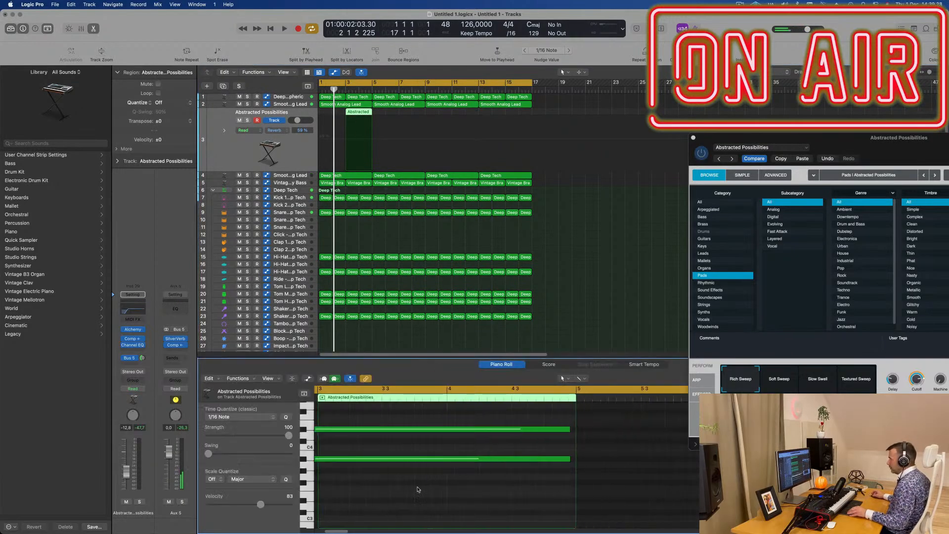
Copy the two-bar Abstracted Possibilities region from bar 3 to bar 7 while the track plays
key(super+a)
key(space)
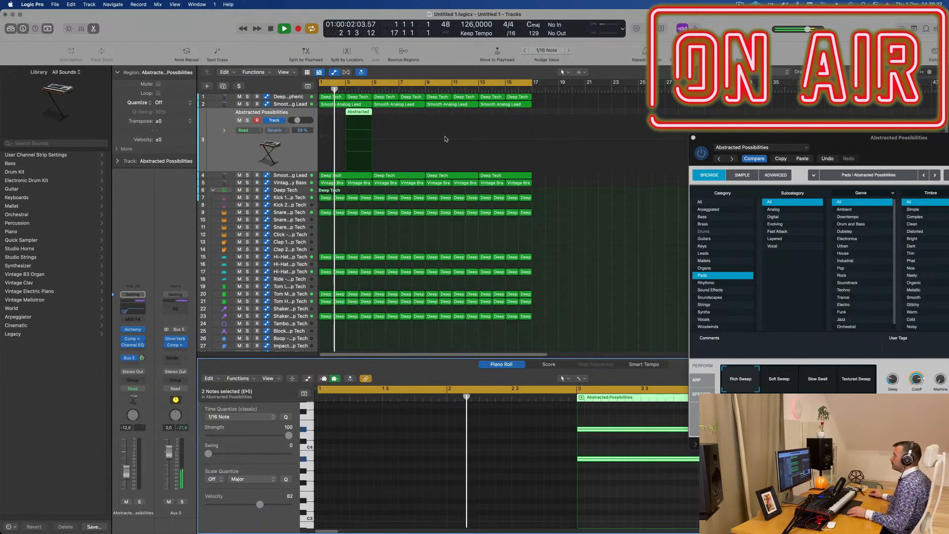
click(387, 114)
click(364, 114)
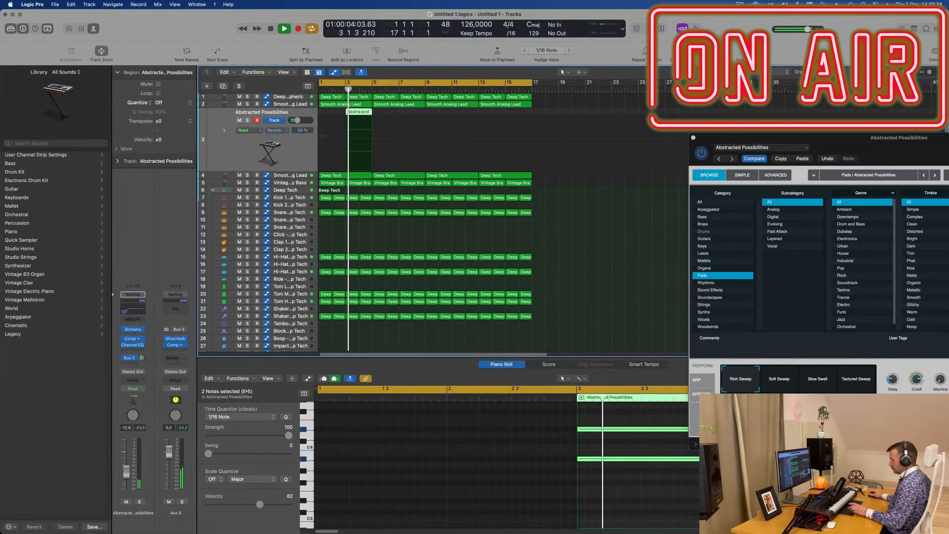
key(super+r)
drag(382, 115, 410, 116)
drag(926, 140, 488, 189)
Extend both pad regions to three bars each, restart playback from bar 1 and close the Alchemy window
click(356, 112)
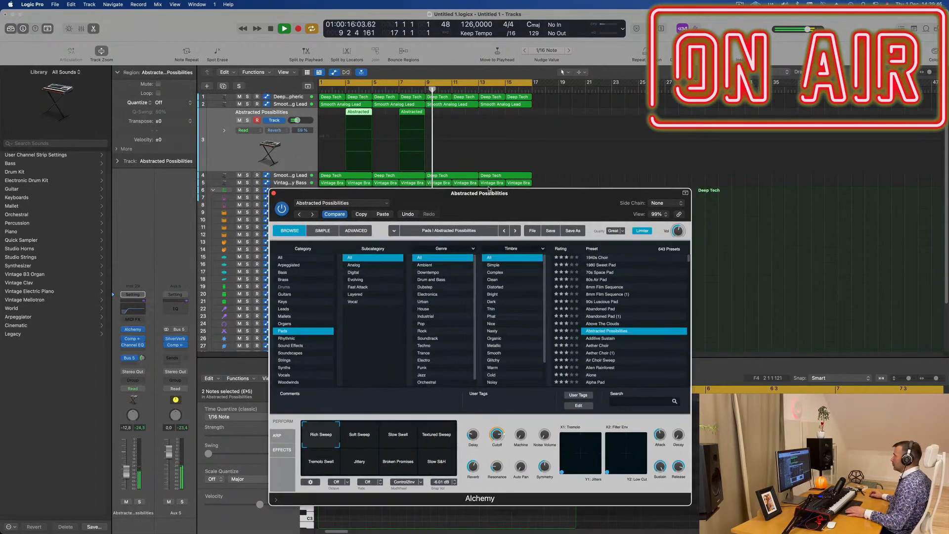
shift+click(368, 115)
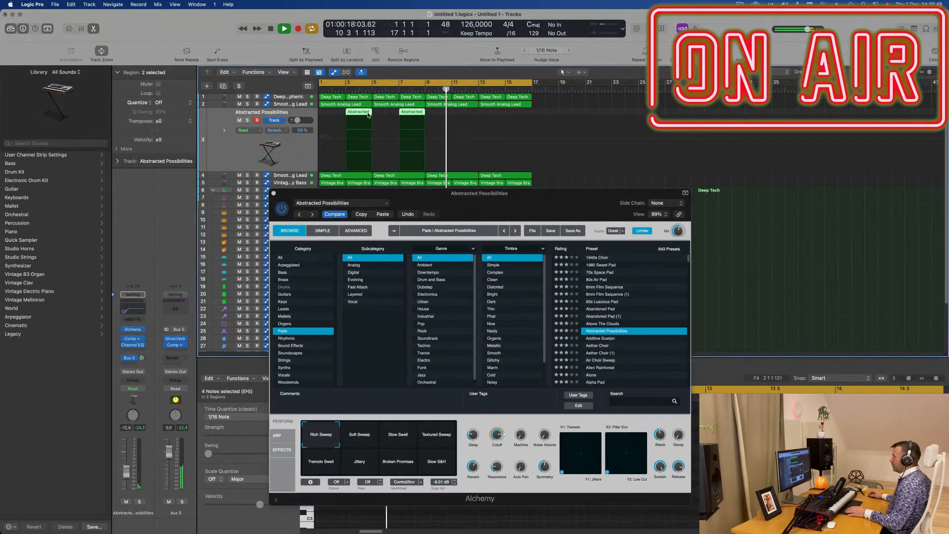
drag(372, 112, 385, 113)
key(Return)
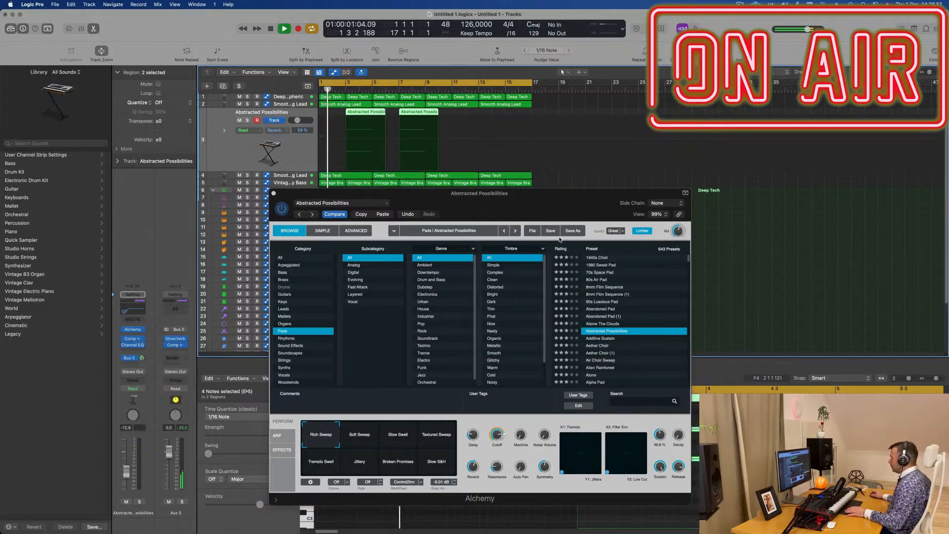
drag(551, 197, 656, 51)
scroll(525, 448, down, 4)
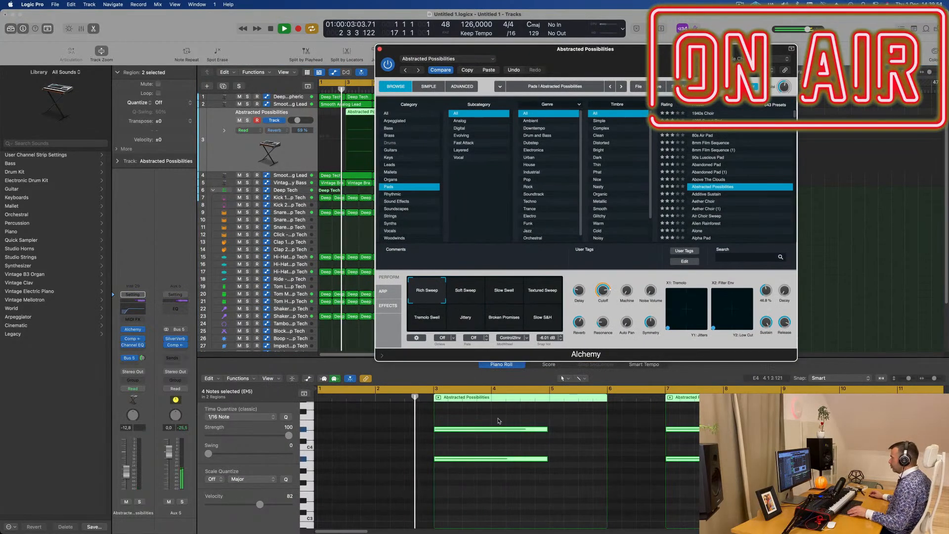
drag(502, 412, 778, 497)
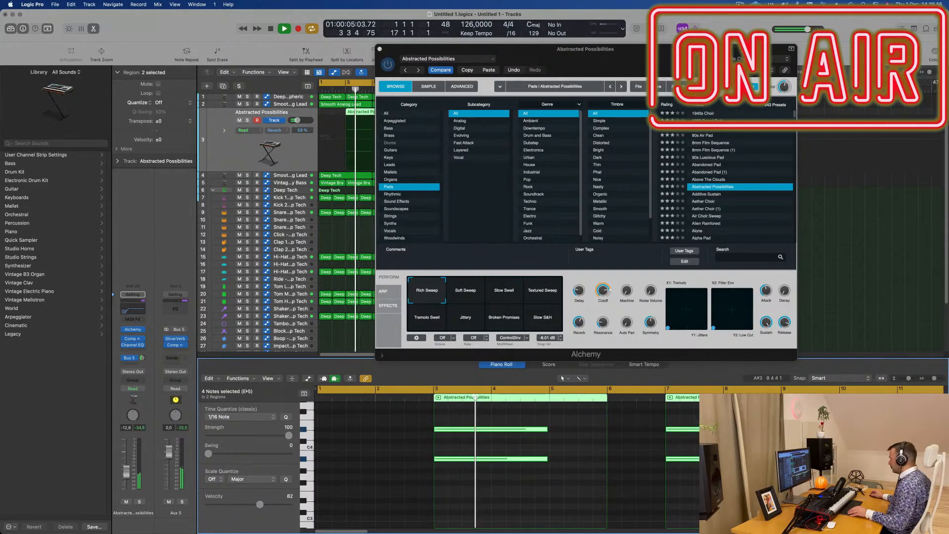
drag(779, 459, 810, 459)
key(super+Left)
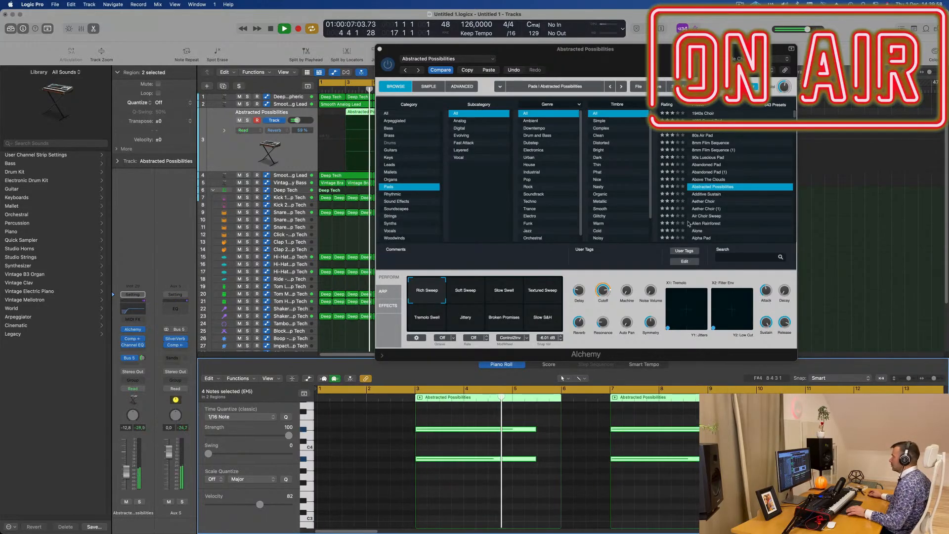
drag(380, 52, 492, 66)
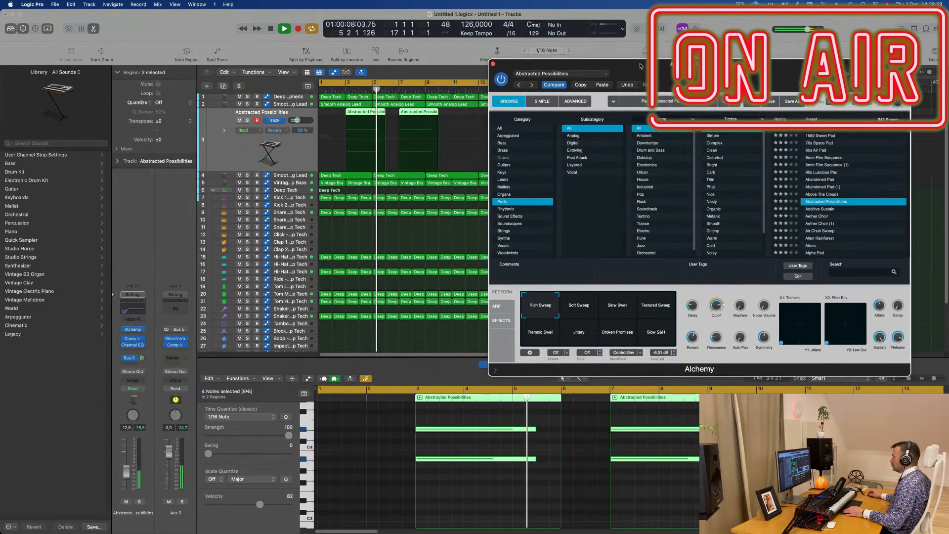
click(493, 64)
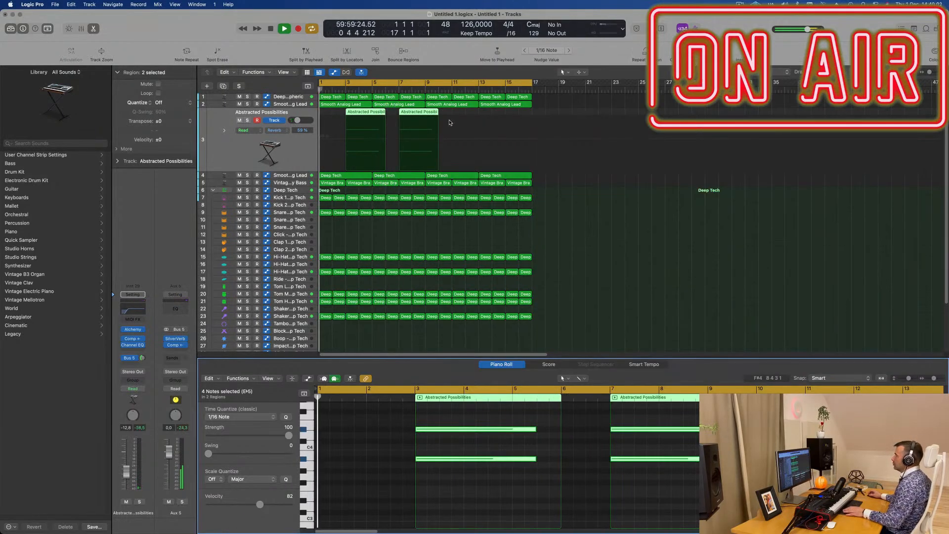
Copy both pad regions to bars 11 and 15, split the last one and its notes at bar 17, and delete the excess
drag(364, 118, 467, 118)
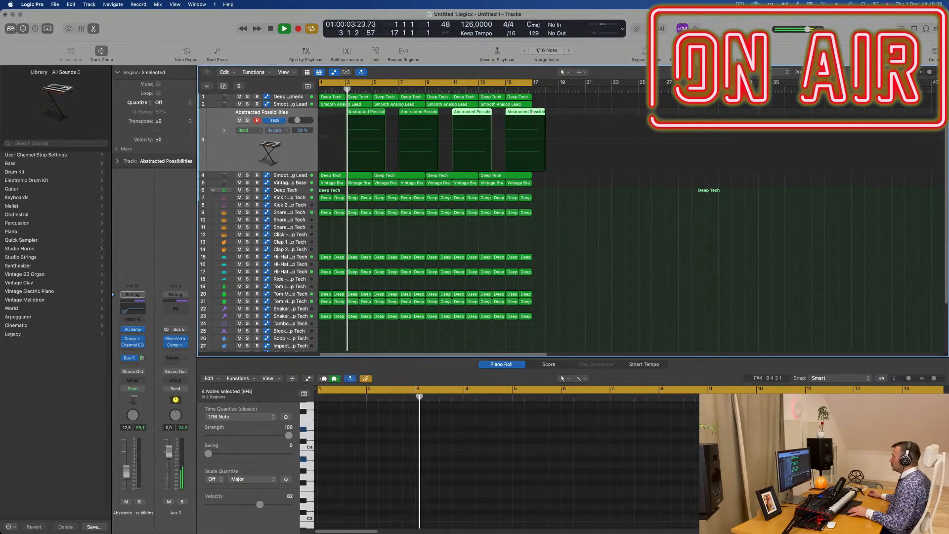
click(532, 112)
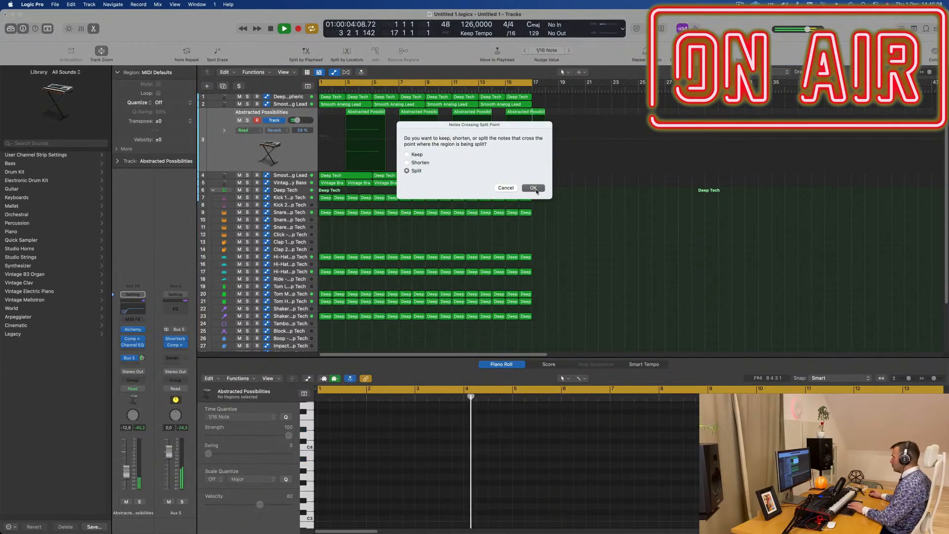
click(533, 188)
key(XF86AudioRaiseVolume)
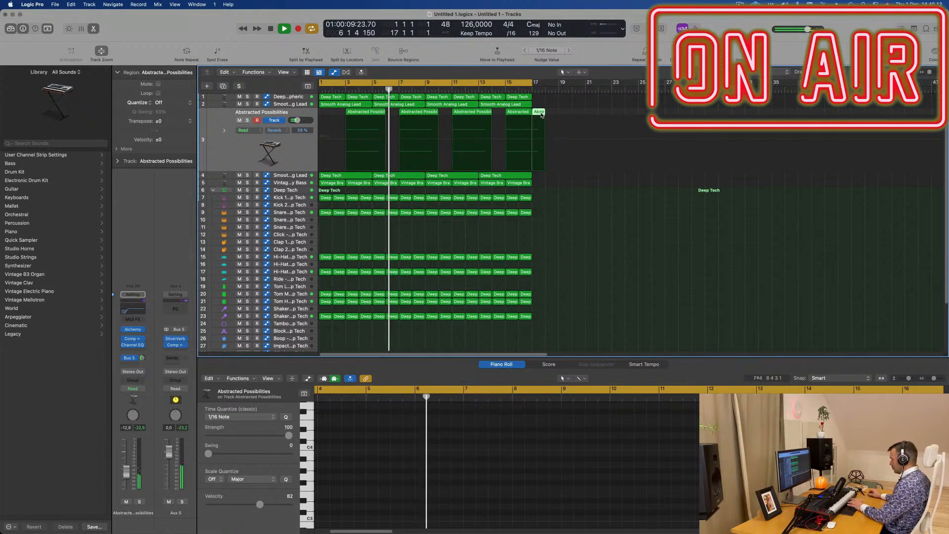
key(Delete)
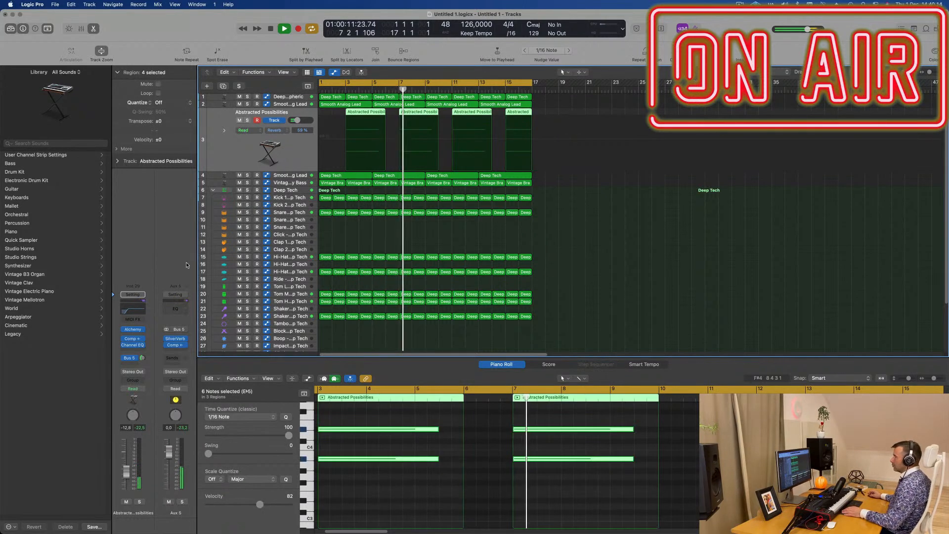
Reopen Alchemy on the pad track and audition the Soft Sweep and Slow Swell snapshots
click(133, 329)
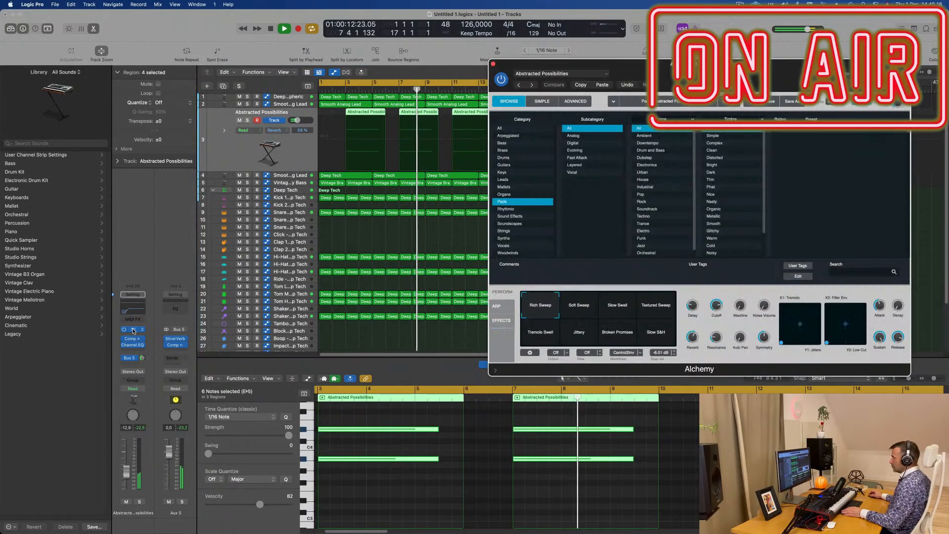
drag(730, 81, 647, 152)
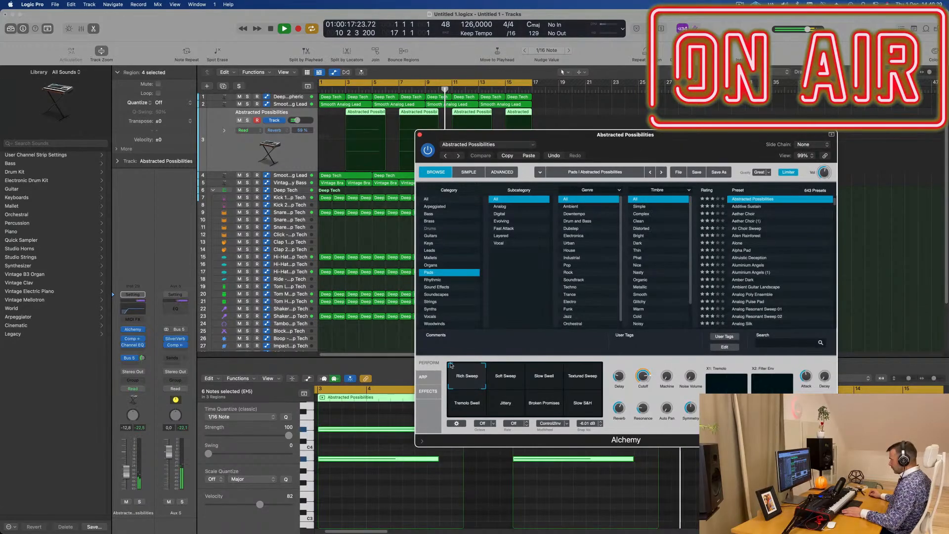
click(507, 381)
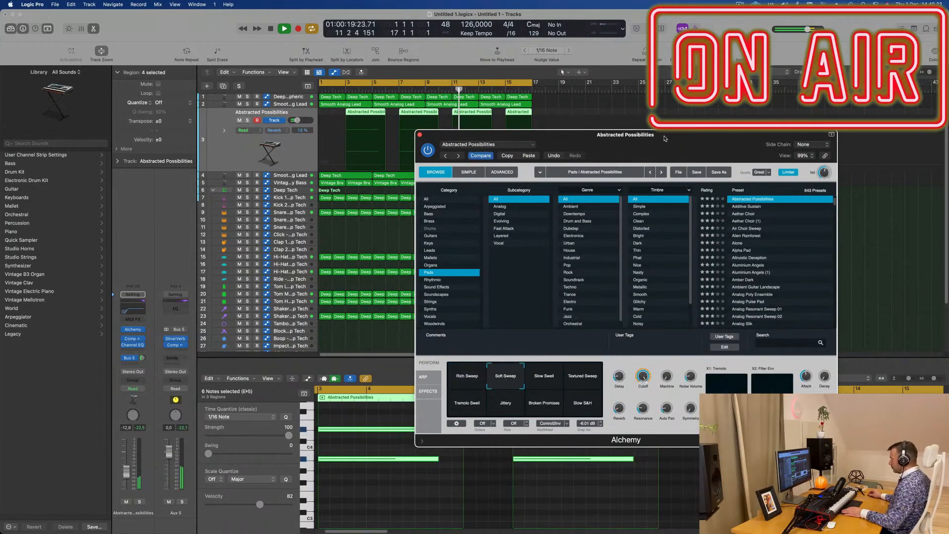
drag(665, 139, 725, 10)
click(514, 379)
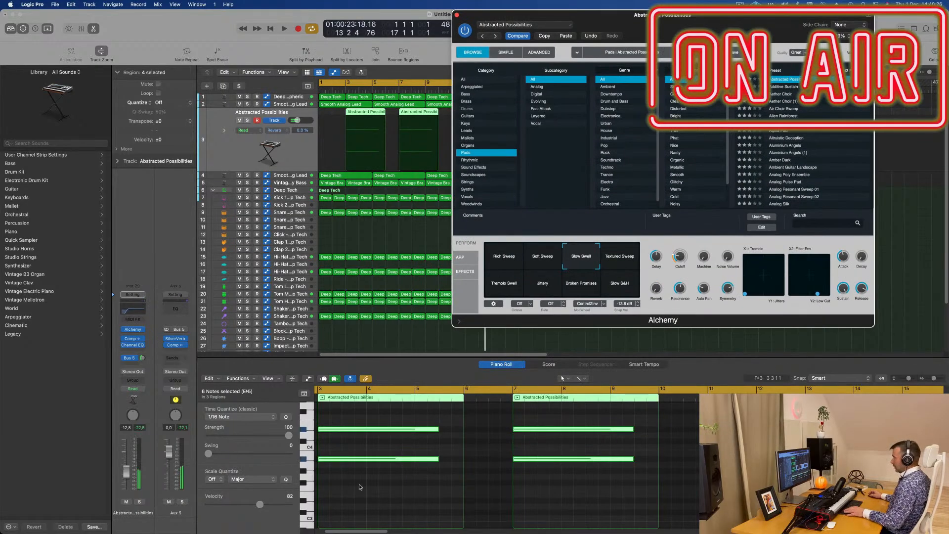
Duplicate all notes of the four pad regions one octave lower and restart playback
key(space)
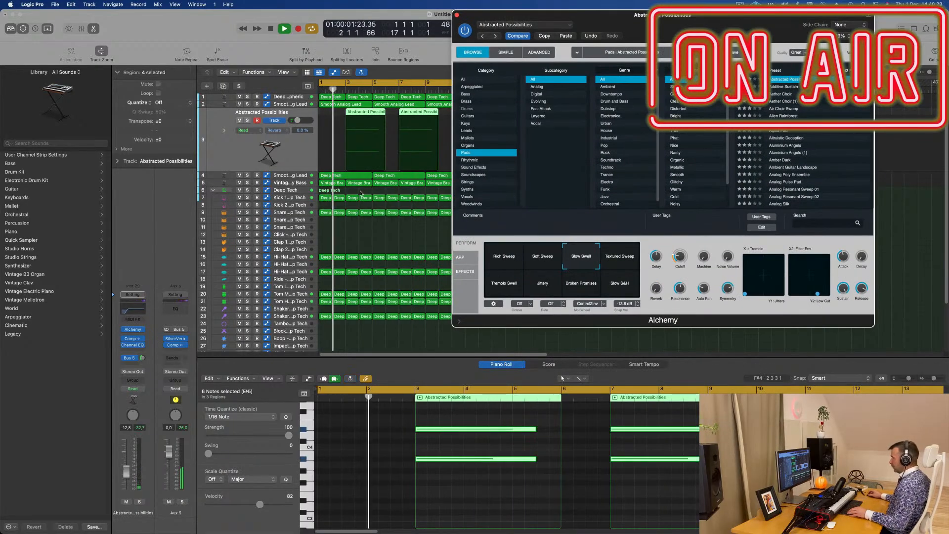
drag(557, 15, 732, 15)
scroll(524, 247, down, 1)
scroll(506, 452, down, 3)
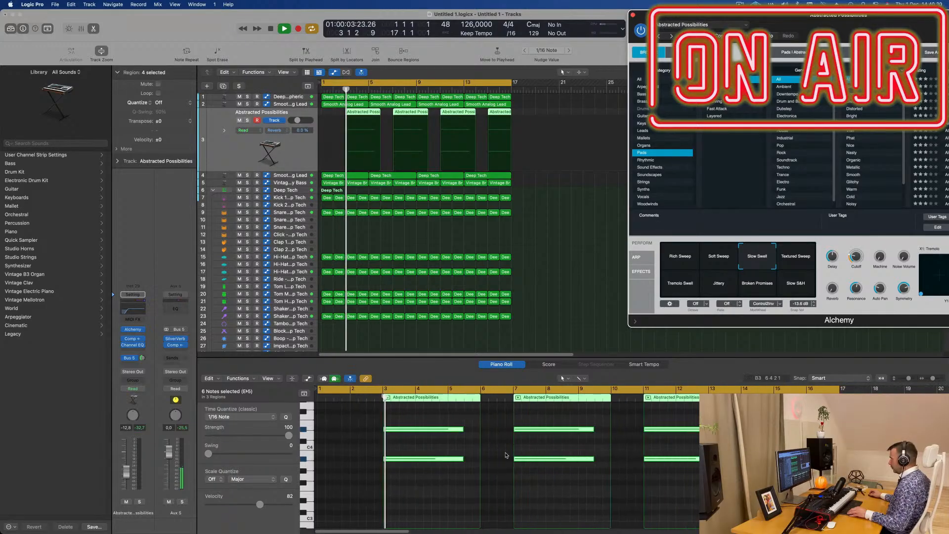
click(438, 489)
key(super+a)
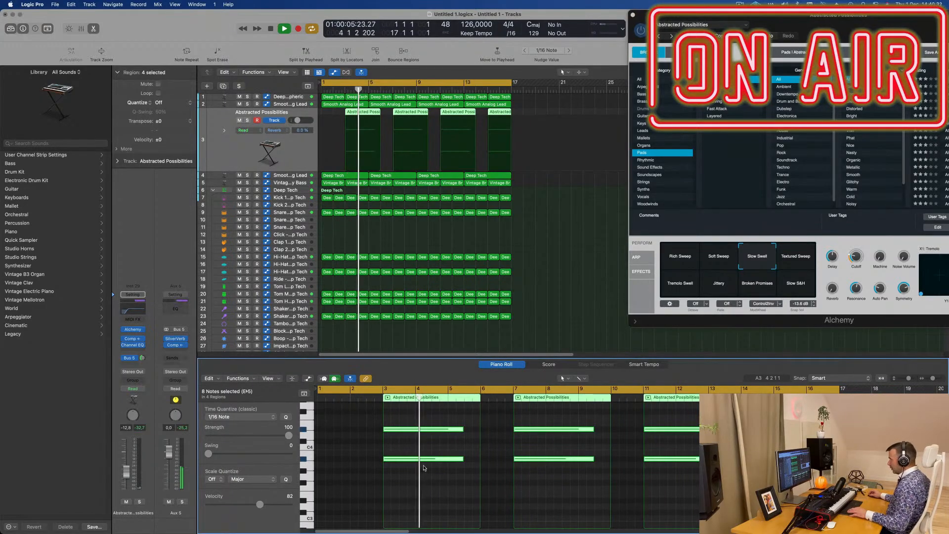
mouse_move(423, 468)
mouse_down()
mouse_move(425, 520)
mouse_move(428, 483)
mouse_up()
key(space)
key(space)
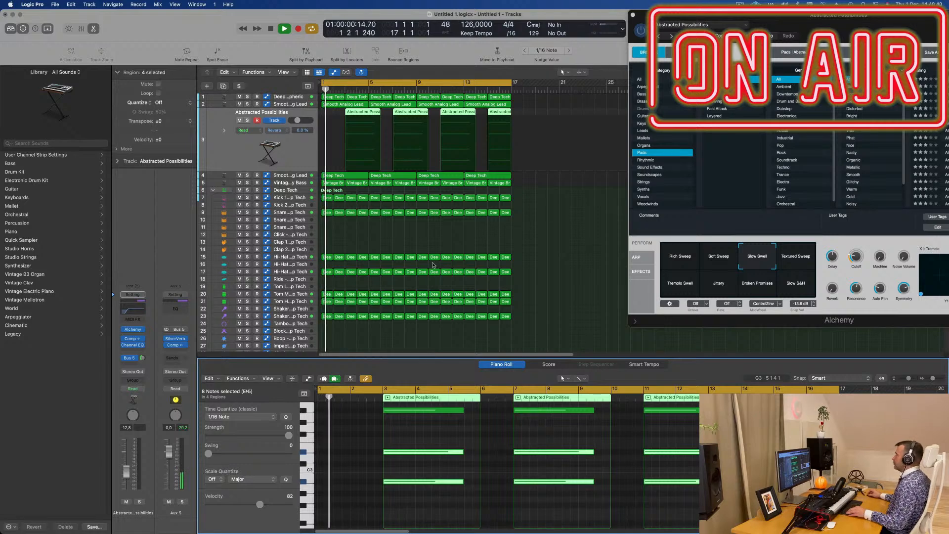
Lower the low-cut frequency of the pad track's Channel EQ to 71 Hz and close the equalizer
drag(717, 15, 447, 97)
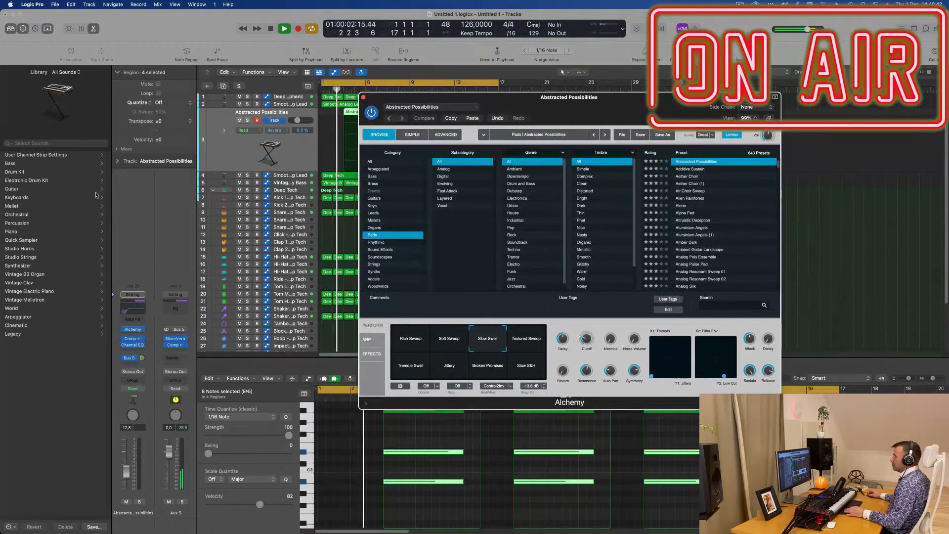
click(132, 308)
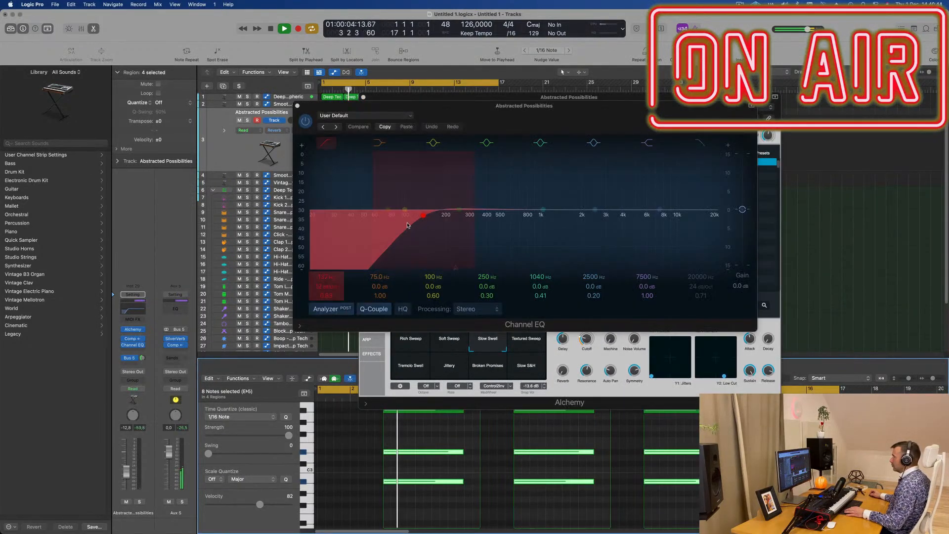
drag(407, 226, 370, 226)
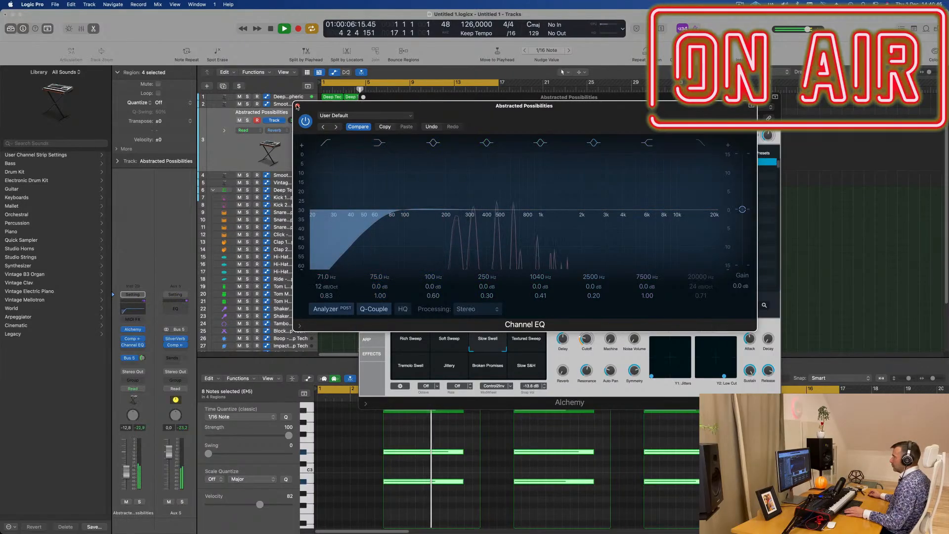
click(298, 106)
Audition the Textured Sweep, Tremolo Swell, Jittery, Broken Promises and Slow S&H snapshots, and settle on Rich Sweep
drag(577, 105, 639, 122)
click(548, 362)
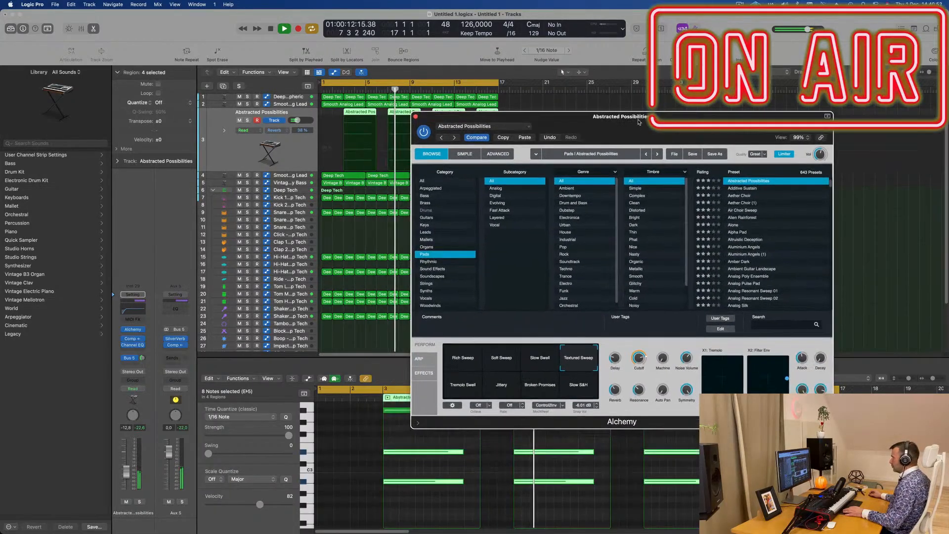
click(465, 394)
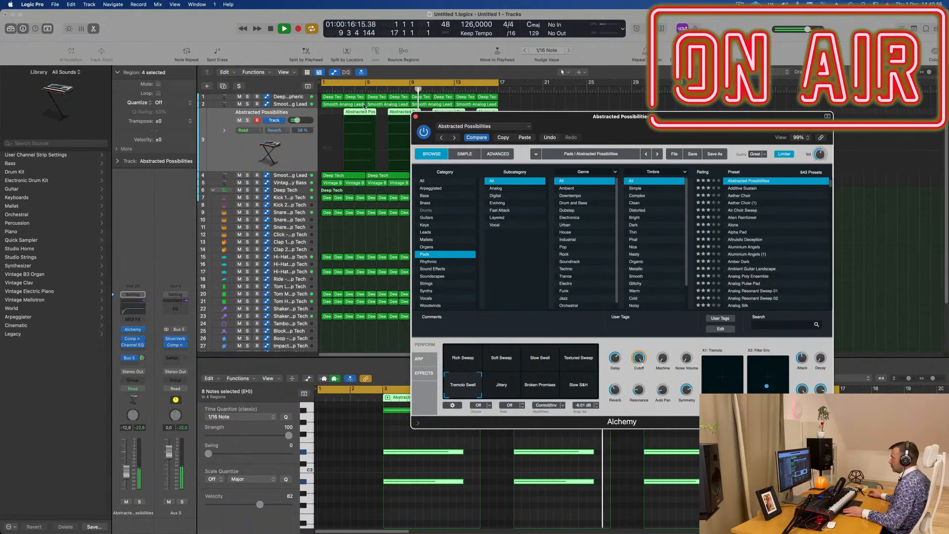
key(space)
drag(580, 127, 509, 203)
click(429, 476)
click(462, 476)
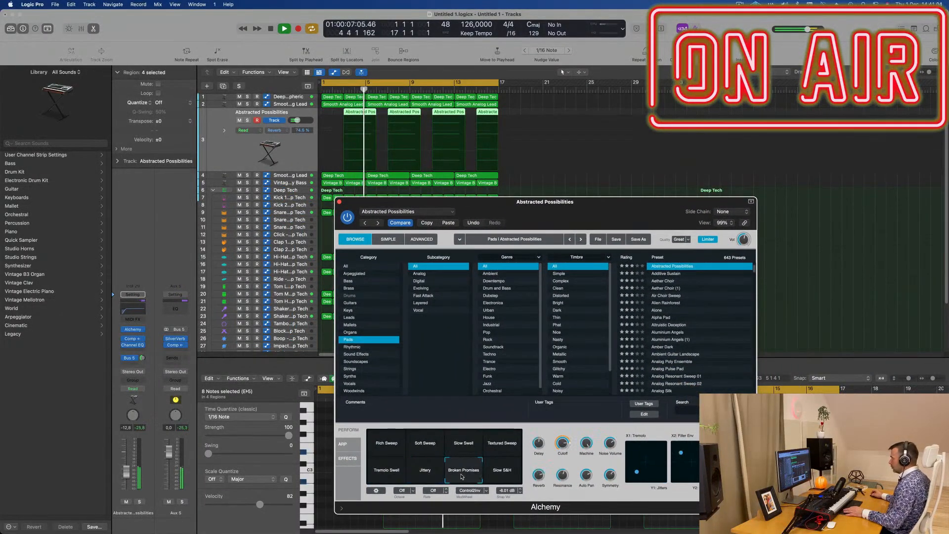
click(497, 474)
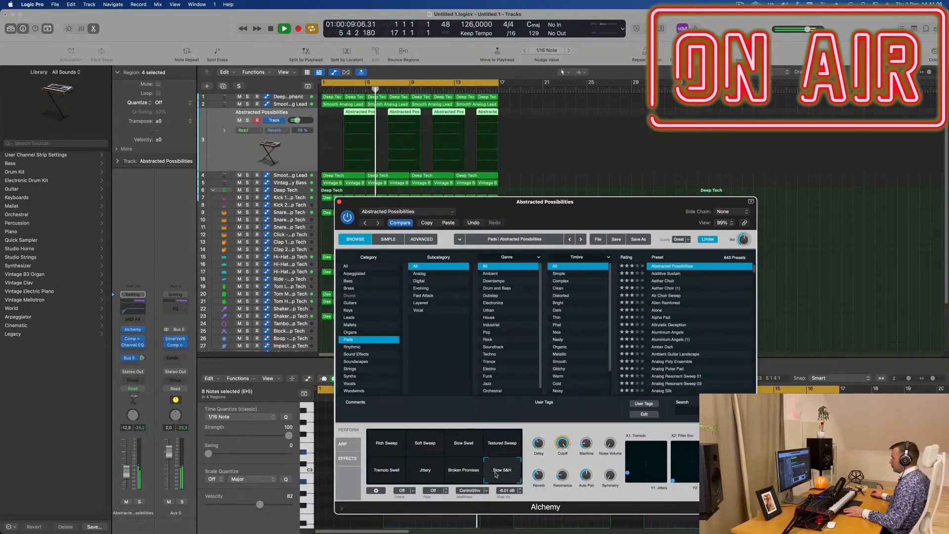
click(392, 446)
Lower Alchemy's Cutoff and raise Machine to 47.6 % during playback, and replay from bar 3
click(285, 28)
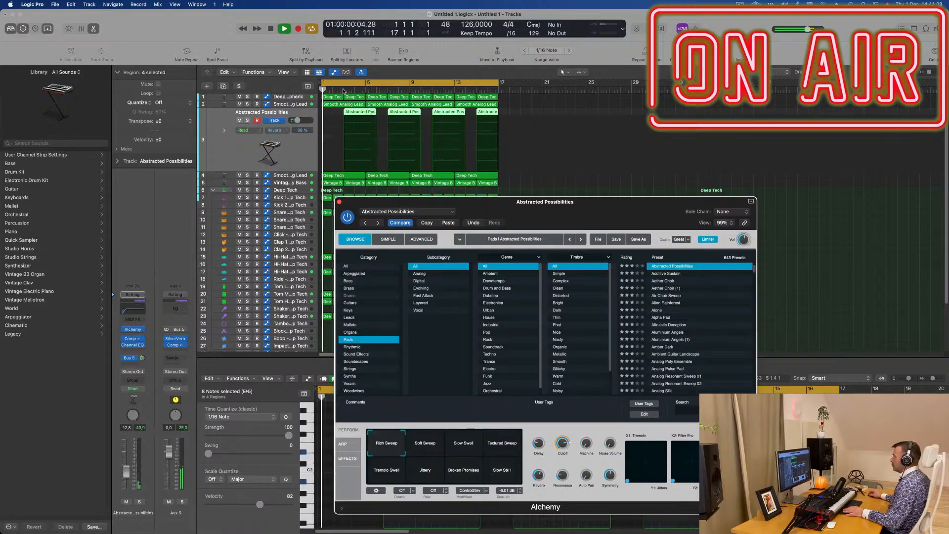
click(343, 89)
drag(563, 443, 564, 474)
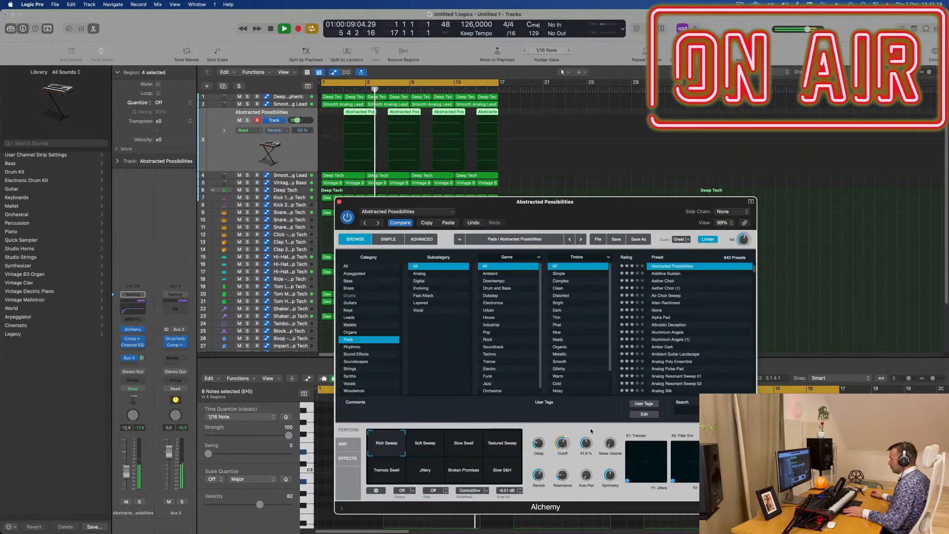
key(space)
click(345, 91)
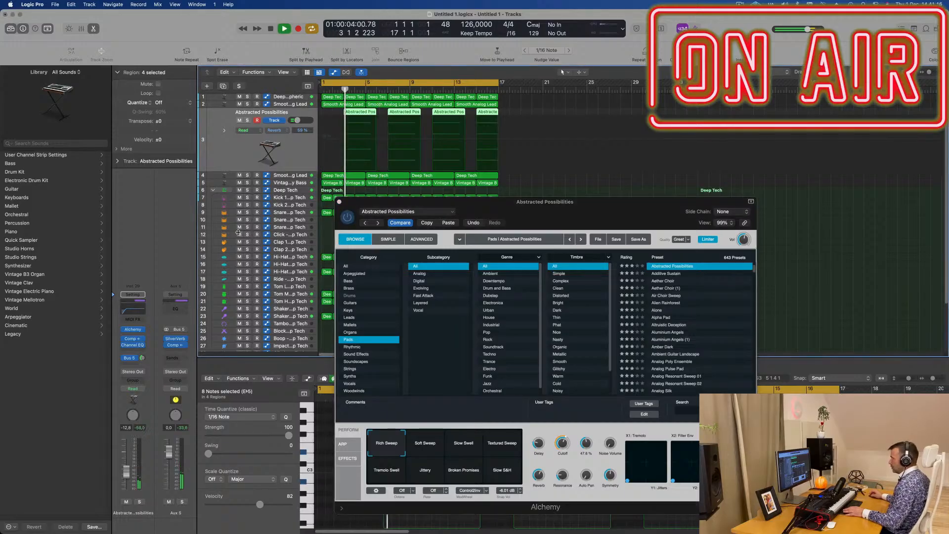
Solo the pad track, readjust Alchemy's Machine amount and move the start of the cycle range to bar 3
click(138, 503)
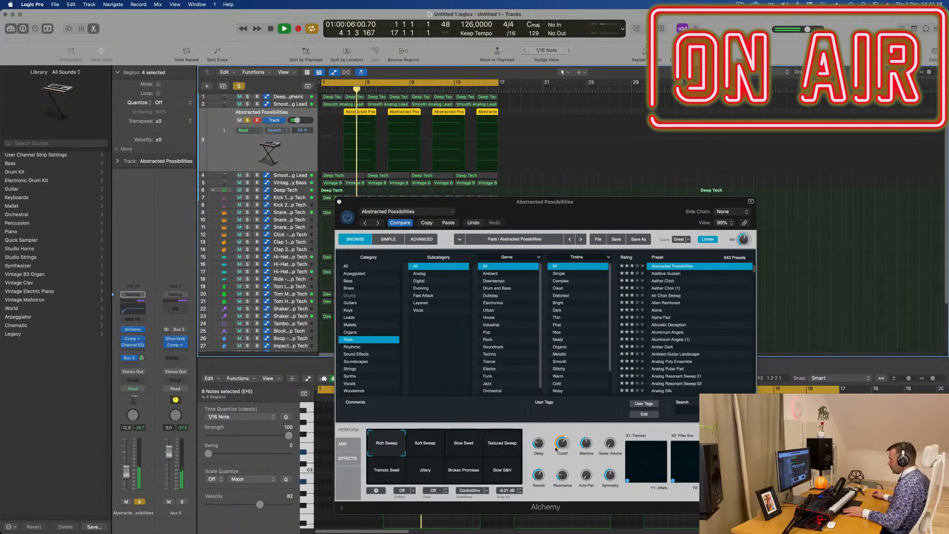
drag(586, 441, 589, 429)
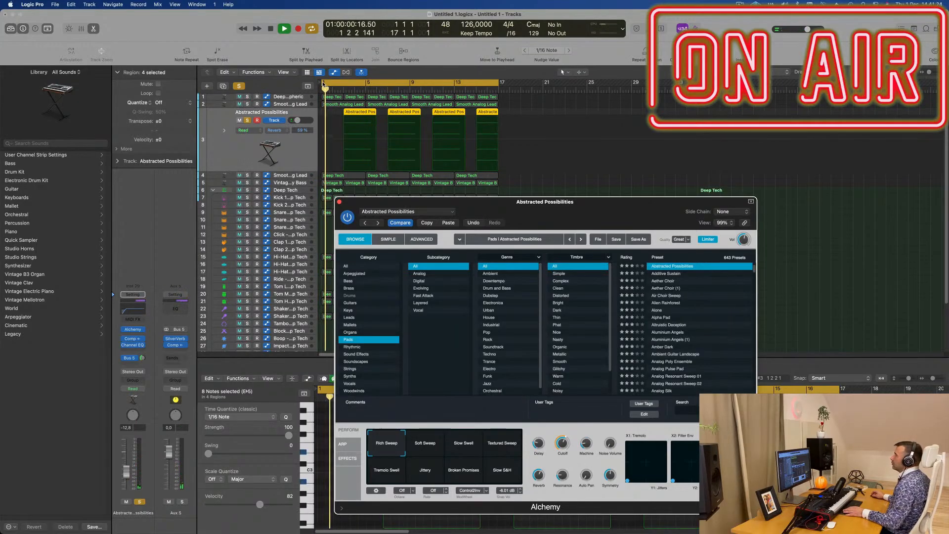
drag(322, 84, 344, 84)
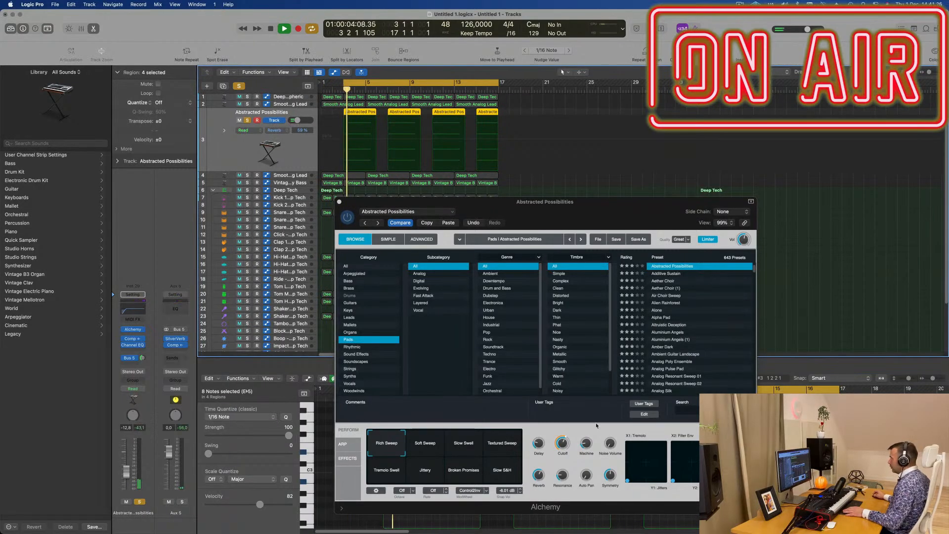
Finish adjusting Alchemy's performance controls, unsolo the pad track and close the synth window
drag(611, 456, 614, 449)
key(space)
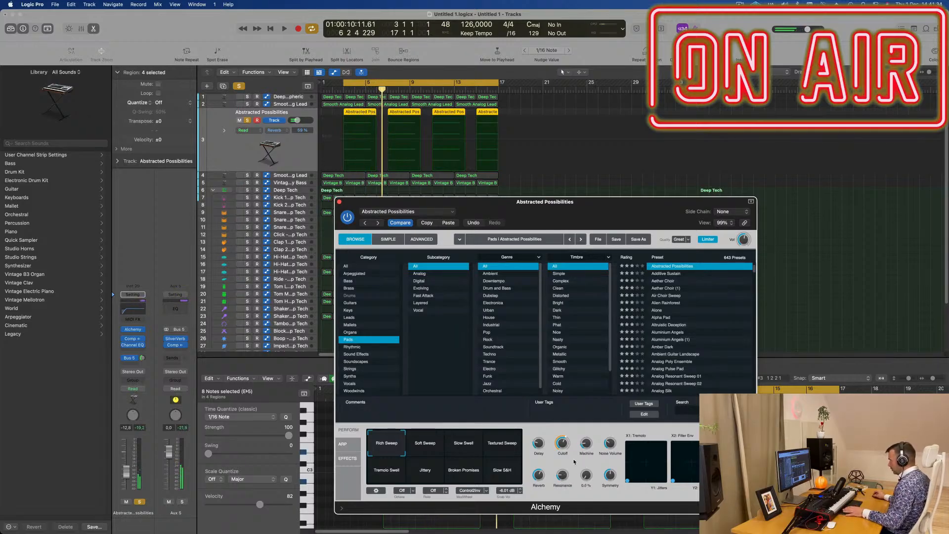
click(139, 502)
drag(545, 211, 551, 155)
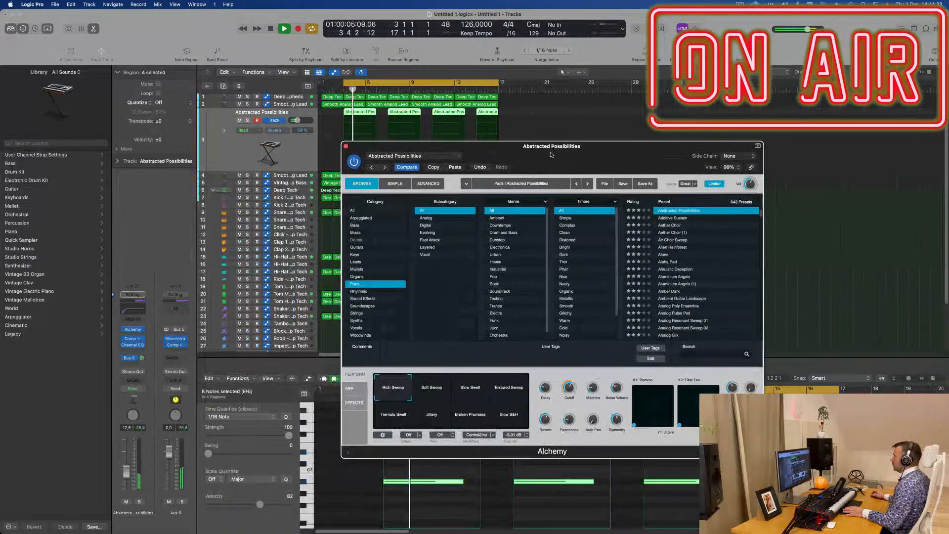
click(346, 146)
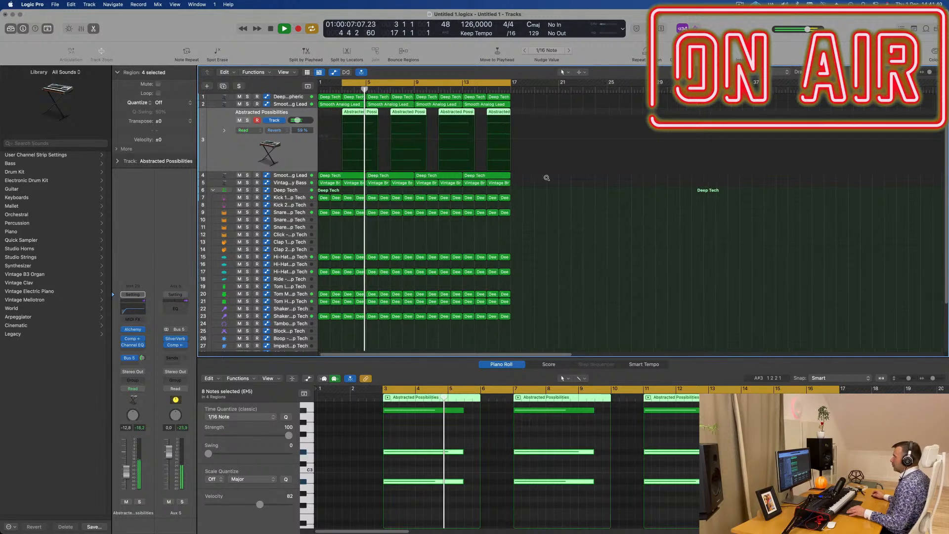
Reopen Alchemy on the Abstracted Possibilities track, set its Cutoff to 71.8 % during playback and close it
scroll(610, 222, up, 2)
scroll(587, 259, right, 1)
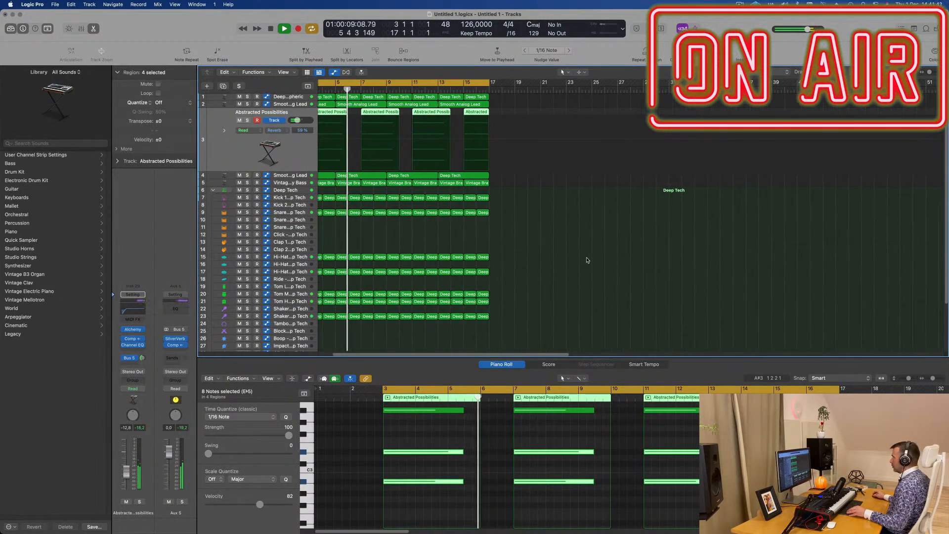
scroll(599, 259, left, 1)
scroll(601, 259, down, 2)
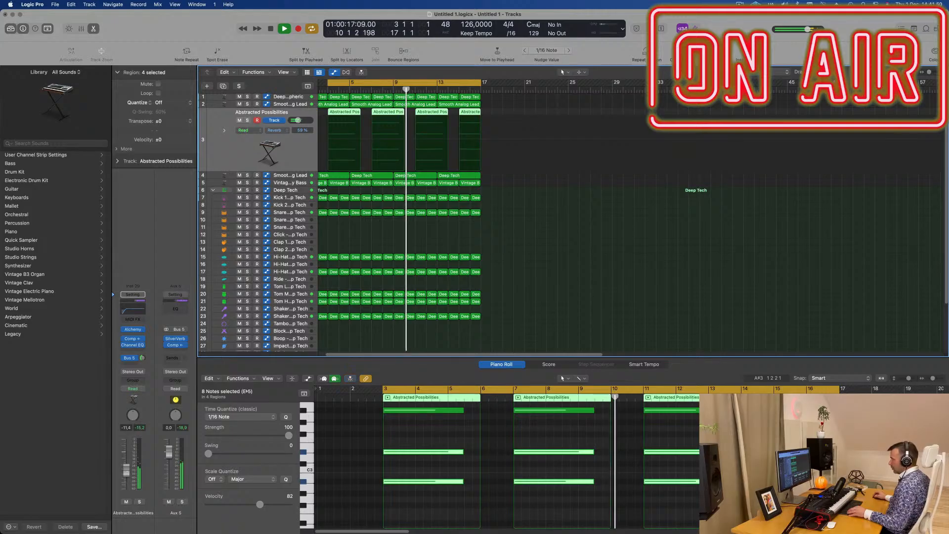
click(132, 330)
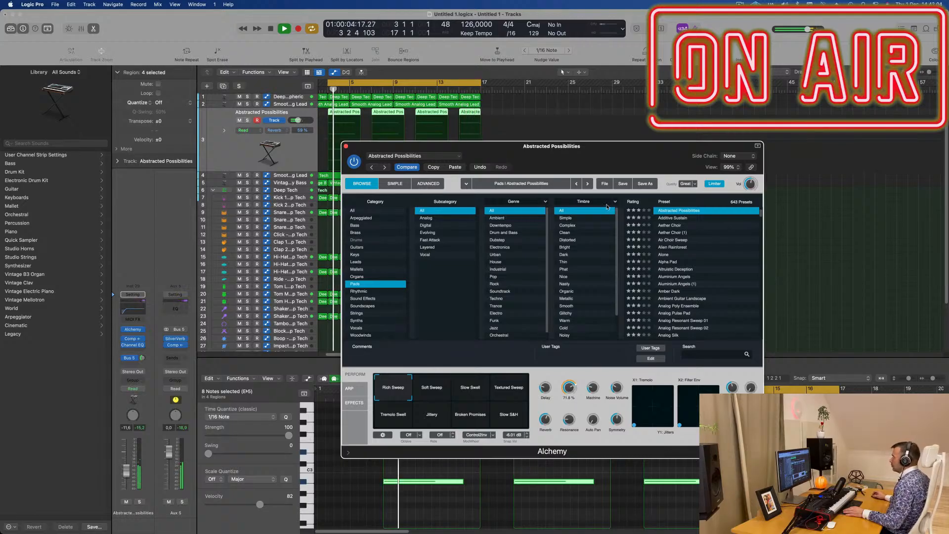
drag(612, 162, 611, 163)
click(345, 148)
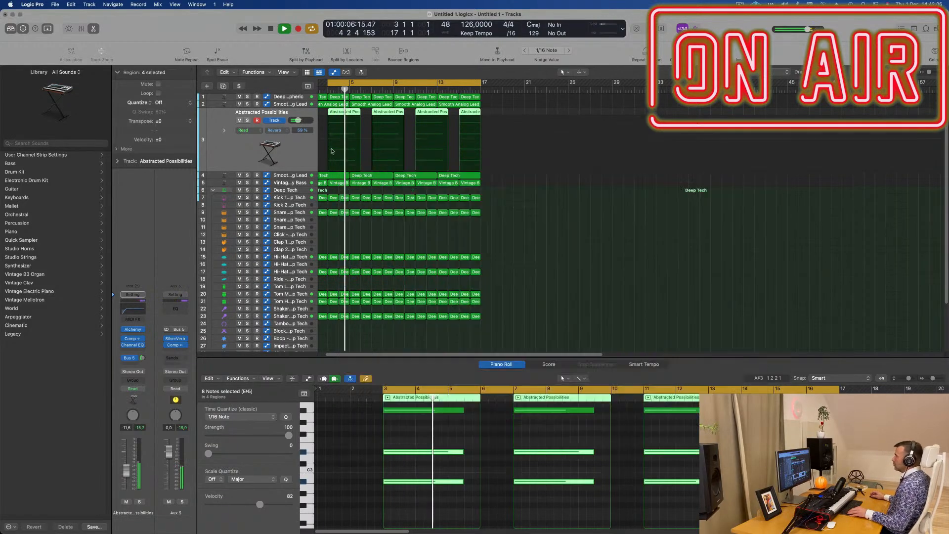
Lower the Abstracted Possibilities track's volume fader to -14.8 dB
scroll(345, 147, down, 5)
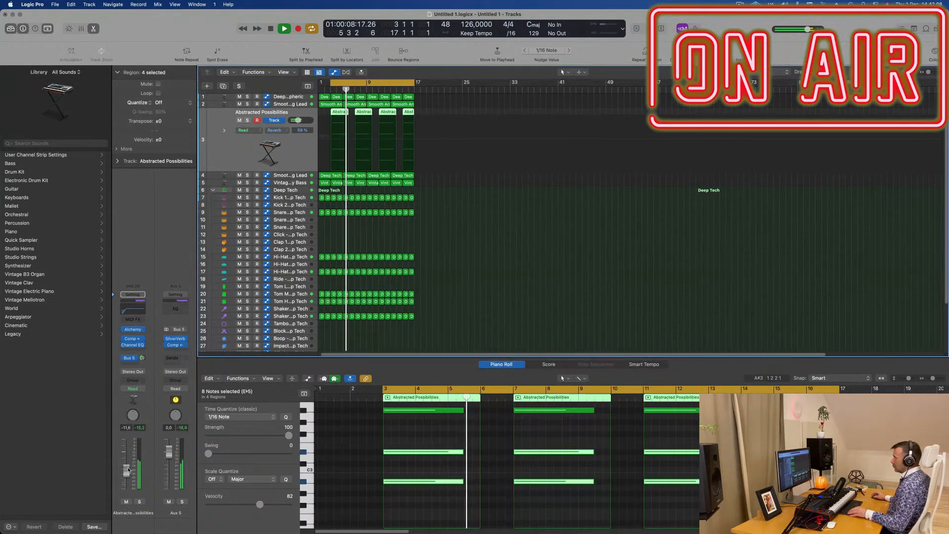
drag(127, 473, 127, 476)
scroll(513, 224, up, 1)
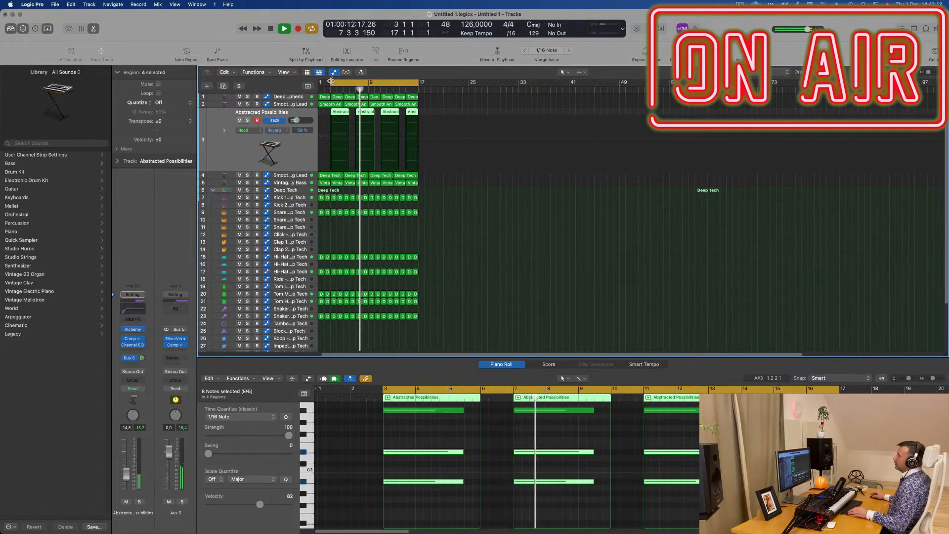
Move the cycle start back to bar 1 and repeat all regions three times to fill the arrangement up to bar 65
drag(332, 83, 313, 88)
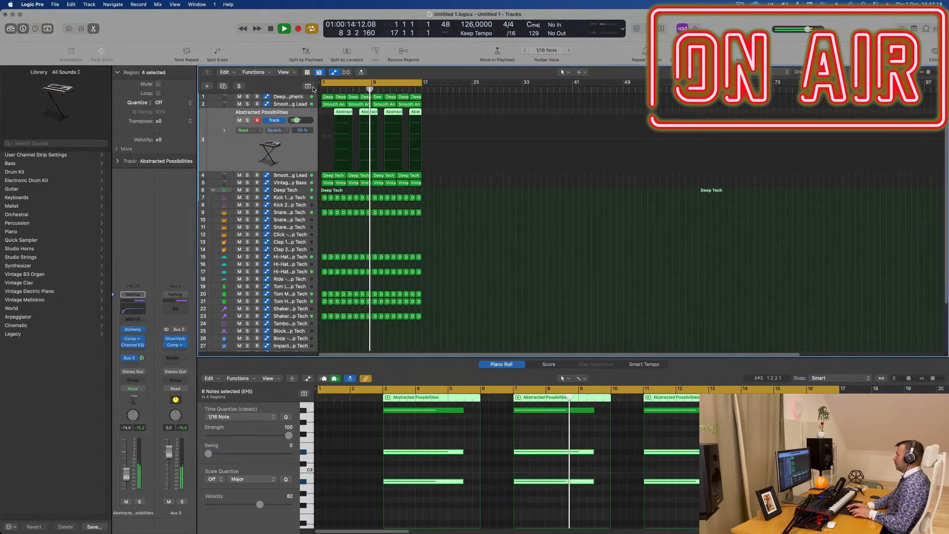
key(super+a)
key(super+r)
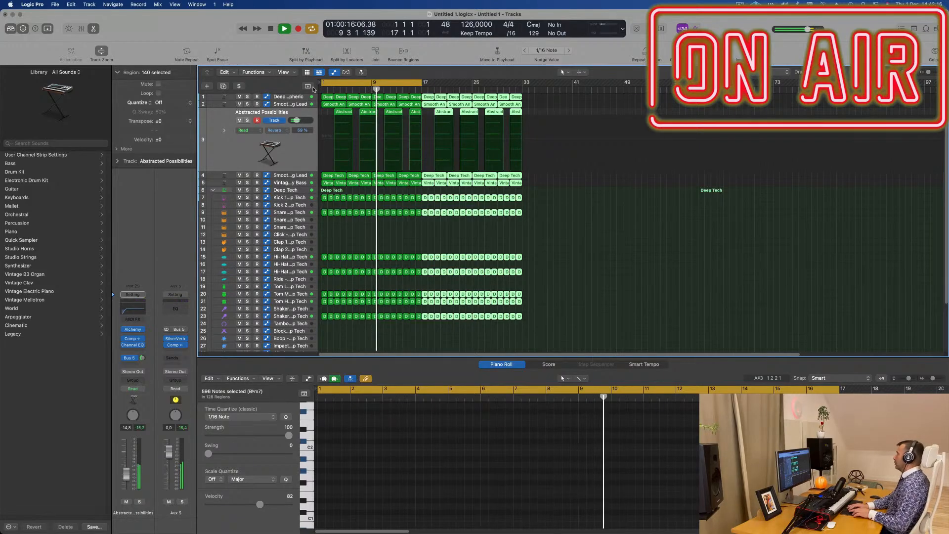
key(super+r)
key(super+r)
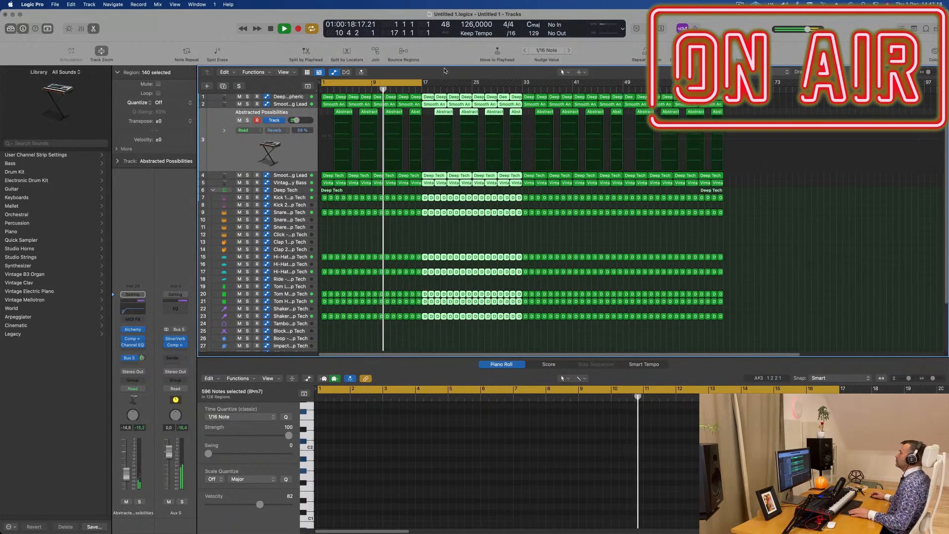
Show the secondary time ruler in the Tracks area and extend the cycle range to bar 65
click(286, 73)
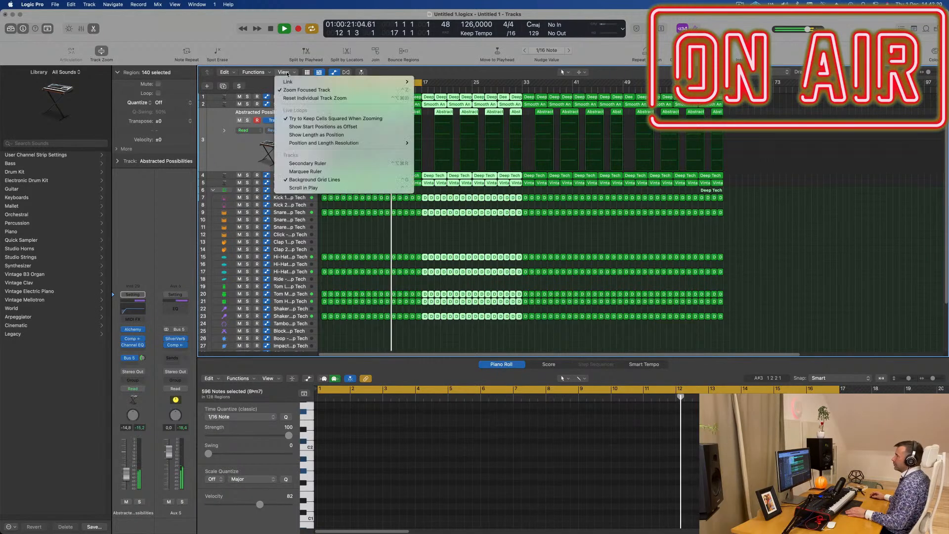
click(333, 163)
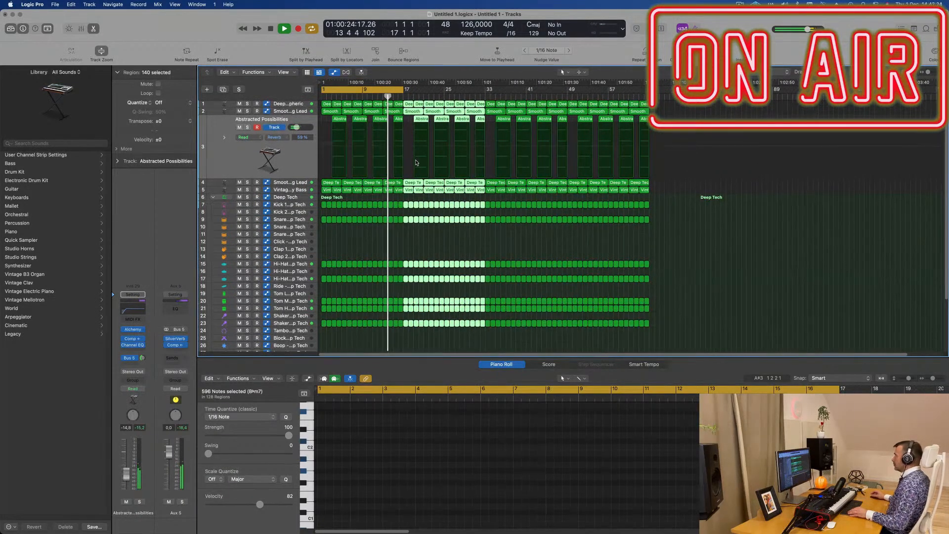
click(572, 245)
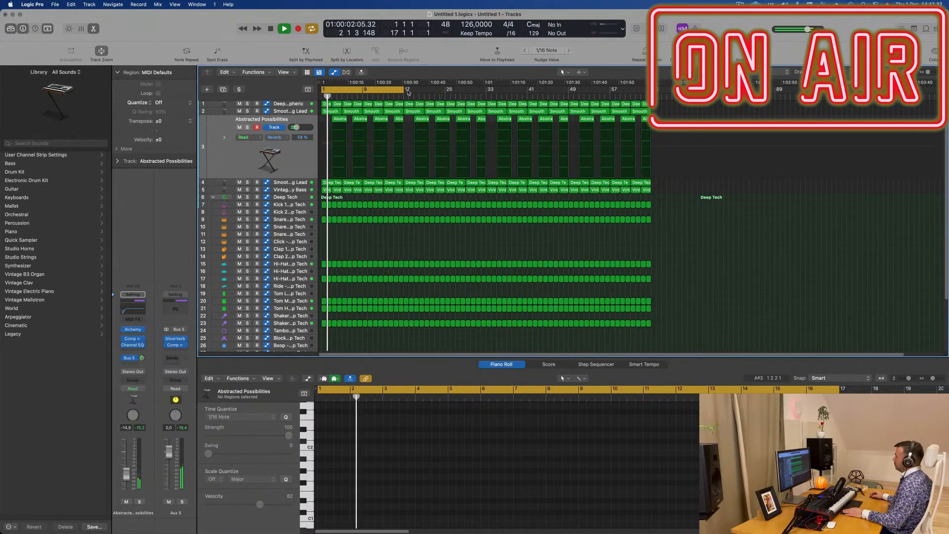
drag(404, 89, 655, 90)
click(740, 4)
click(719, 24)
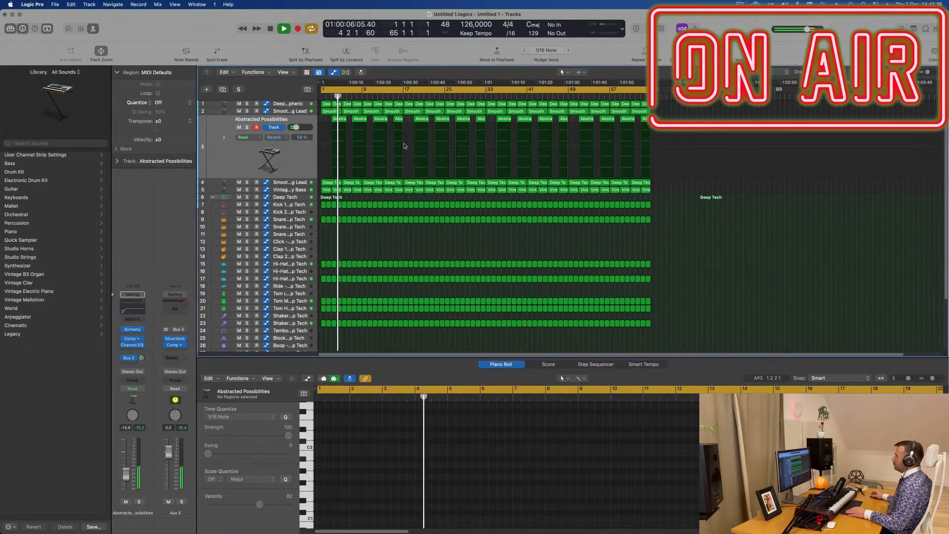
Delete the first region of the Smooth Analog Lead on track 2 and the first Abstracted Possibilities region
key(super+Right)
key(super+Right)
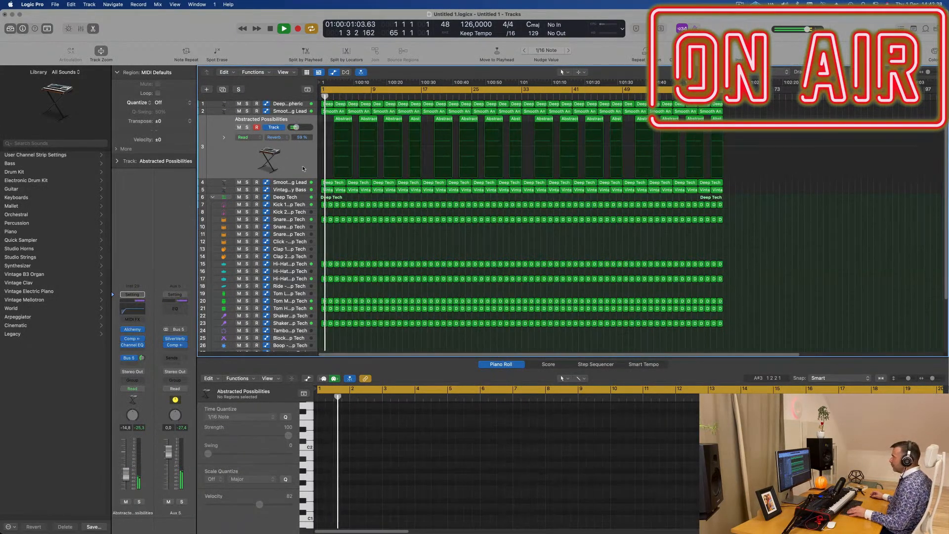
key(super+Right)
key(space)
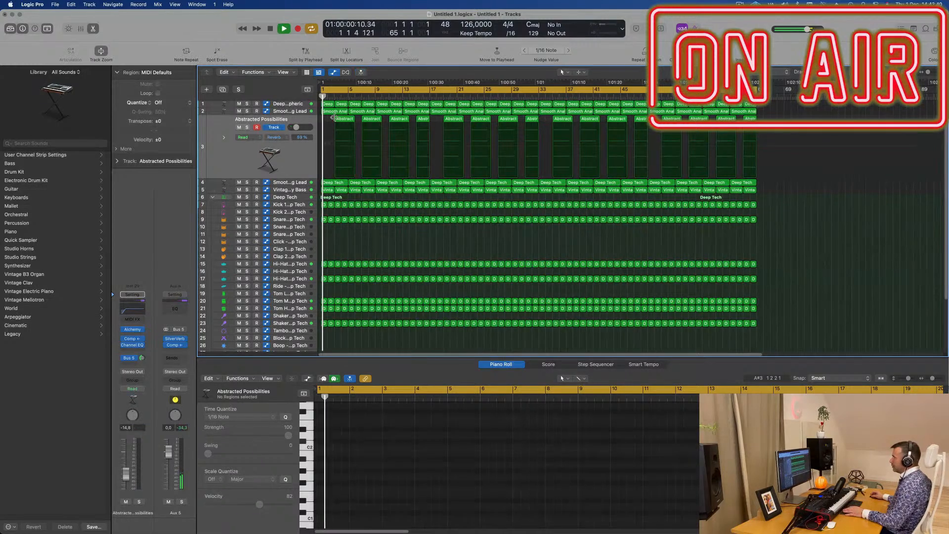
click(336, 183)
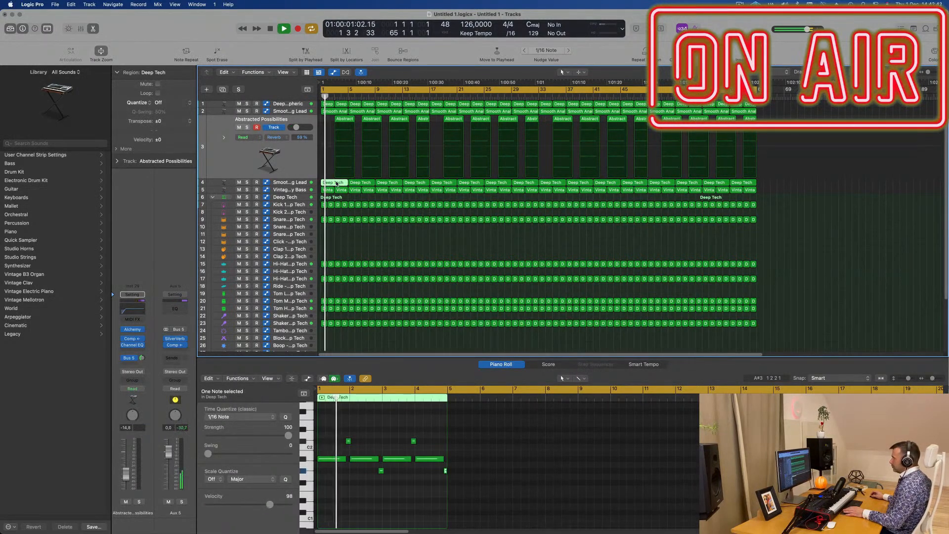
click(338, 114)
key(Delete)
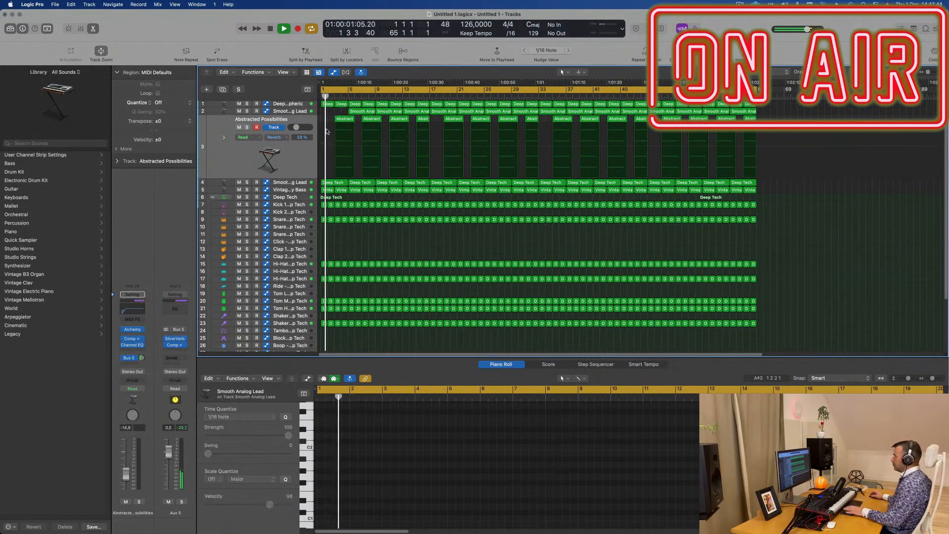
click(344, 119)
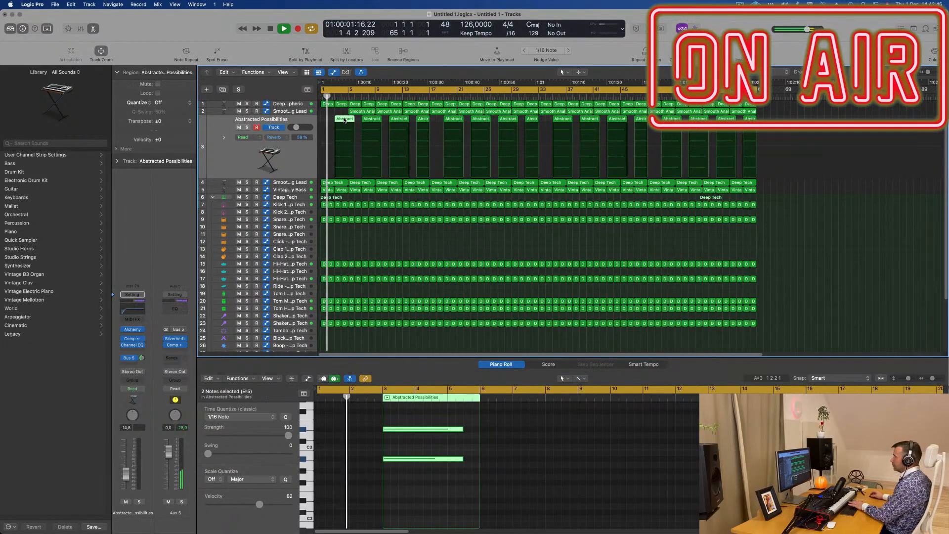
key(Delete)
Audition the Vintage Brassy Bass track in solo, unsolo it and replay the arrangement from bar 1
click(302, 191)
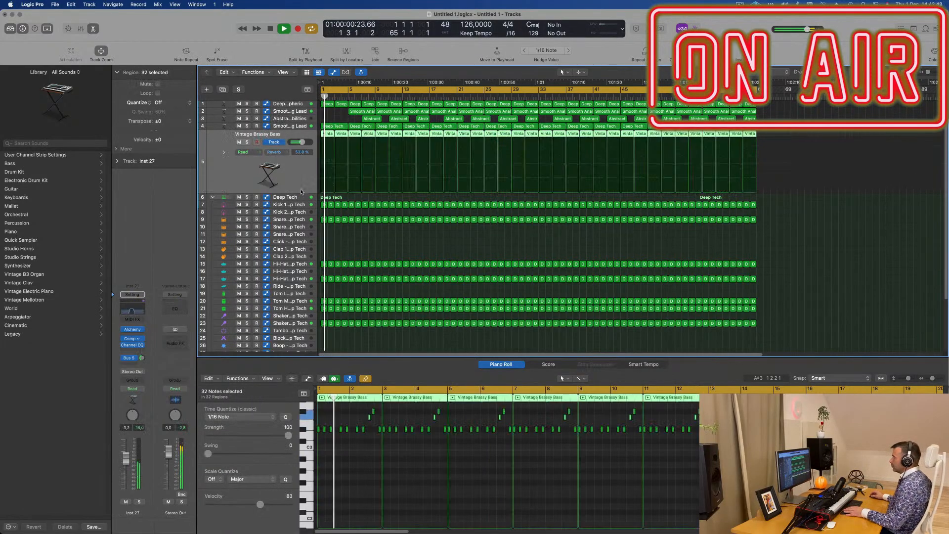
click(246, 142)
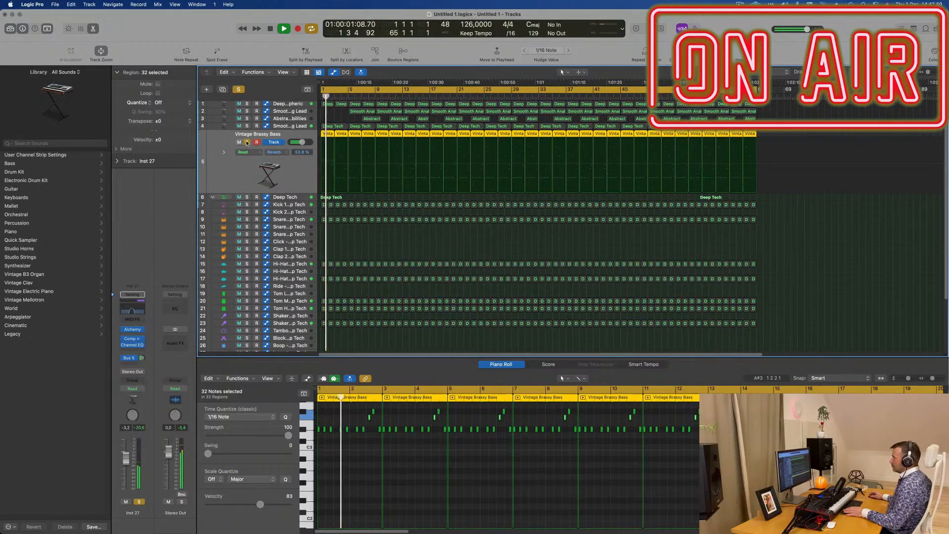
click(246, 142)
key(Return)
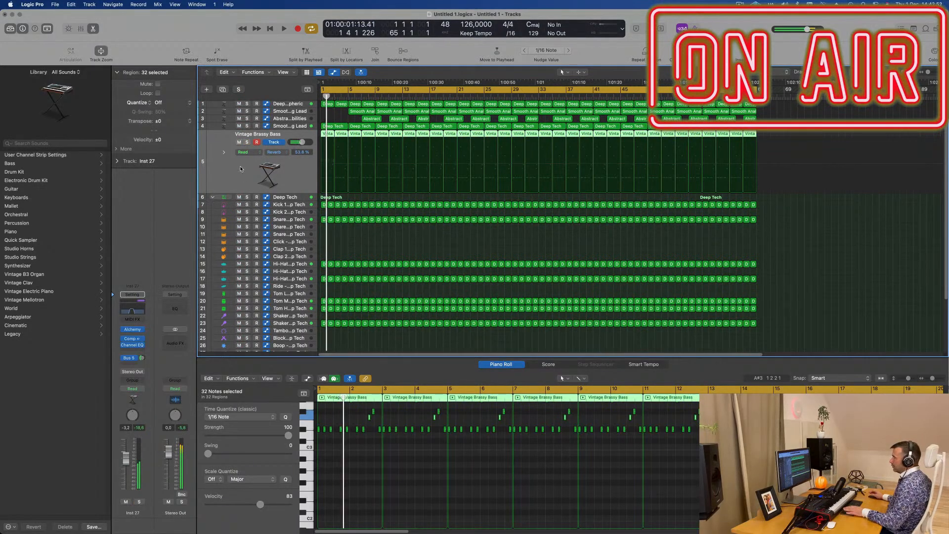
key(Return)
key(Return)
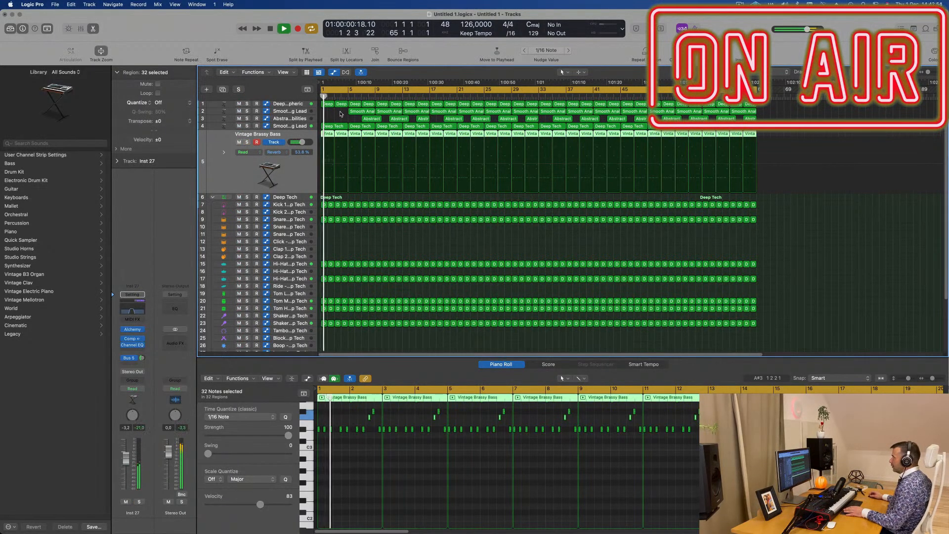
Delete the first eight Vintage Brassy Bass regions so that the bass enters at bar 17
click(326, 135)
key(Return)
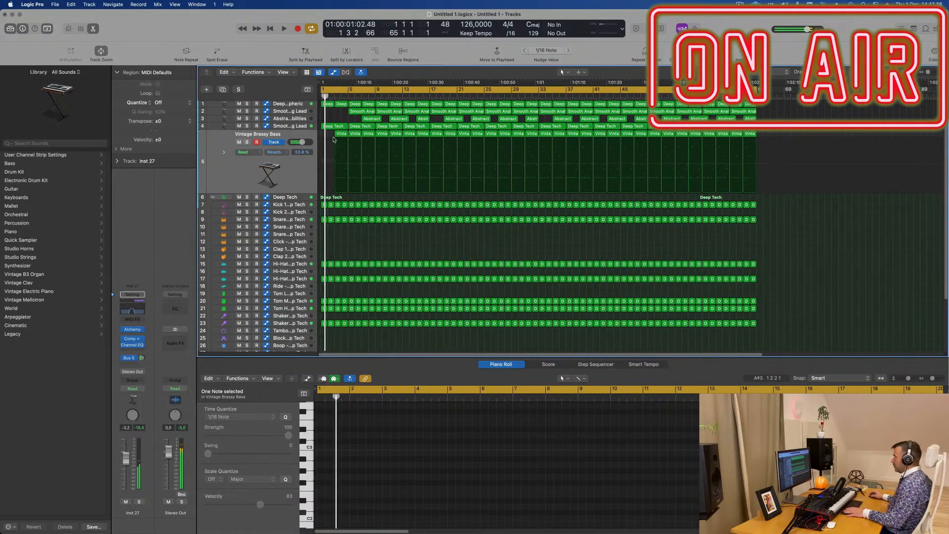
key(Return)
click(341, 135)
key(Delete)
click(355, 135)
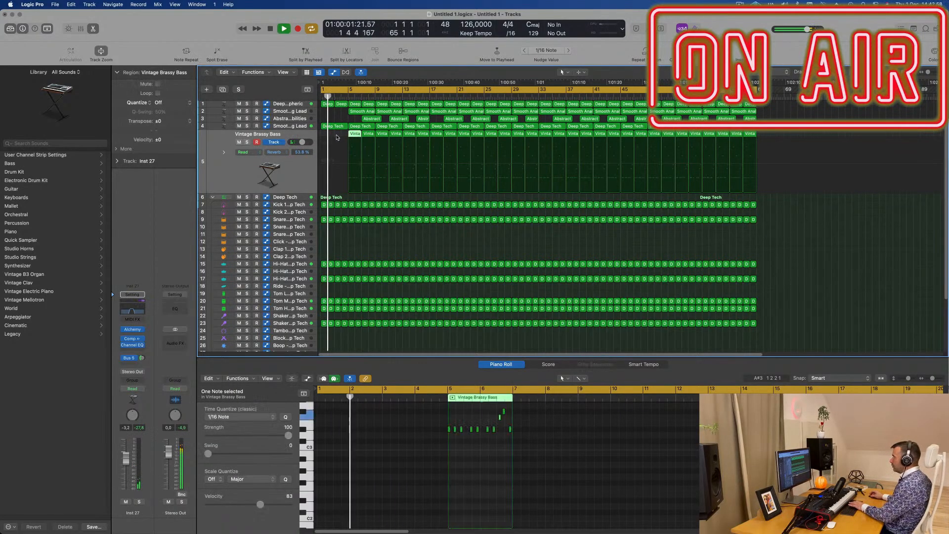
key(Delete)
click(369, 135)
key(Delete)
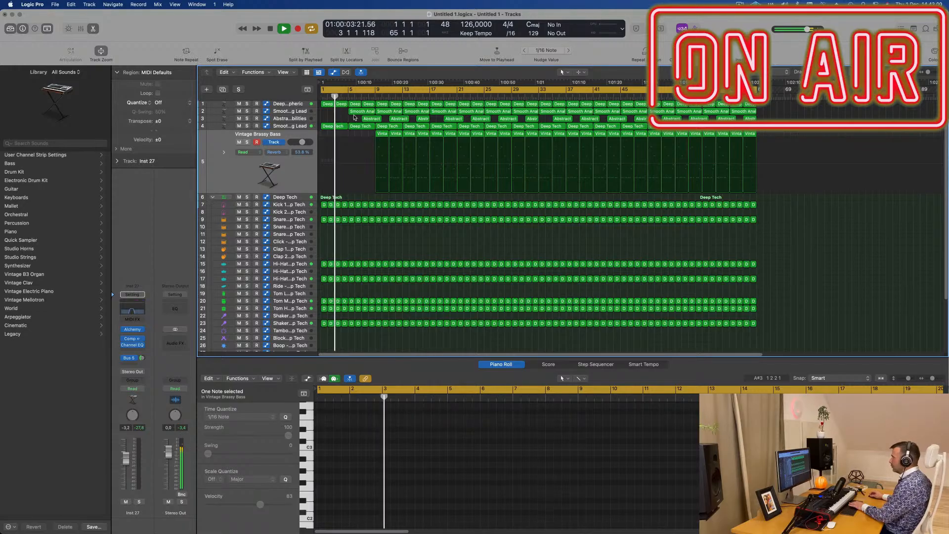
key(Return)
click(385, 134)
key(Delete)
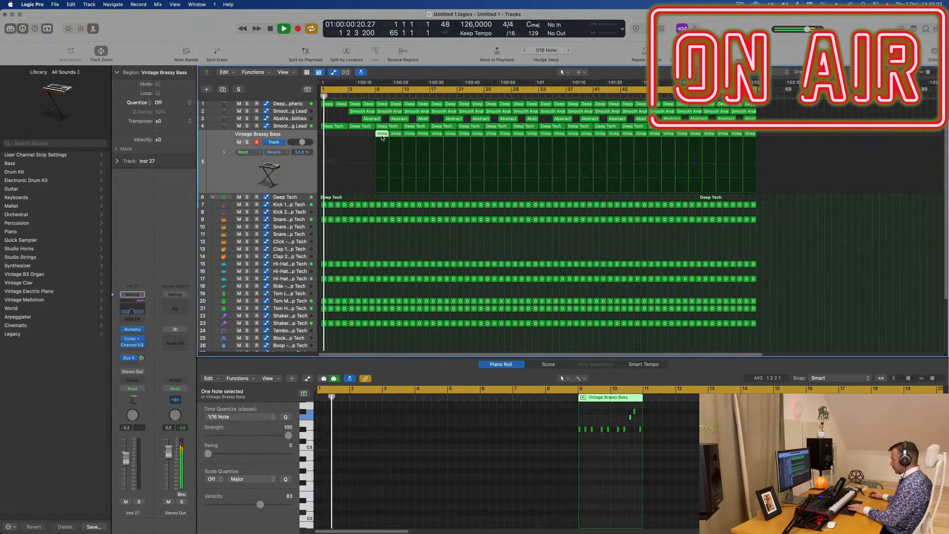
click(392, 134)
key(Delete)
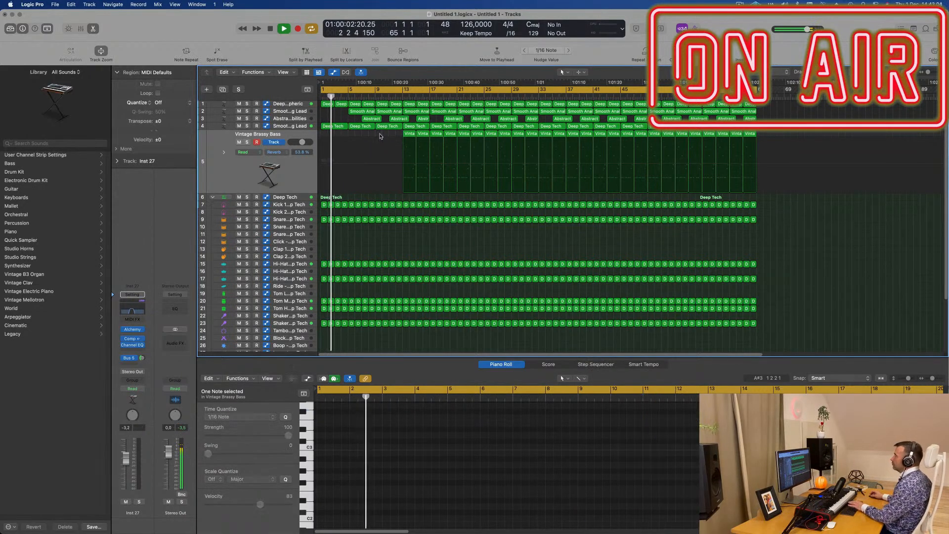
click(412, 135)
key(Delete)
click(423, 134)
key(Delete)
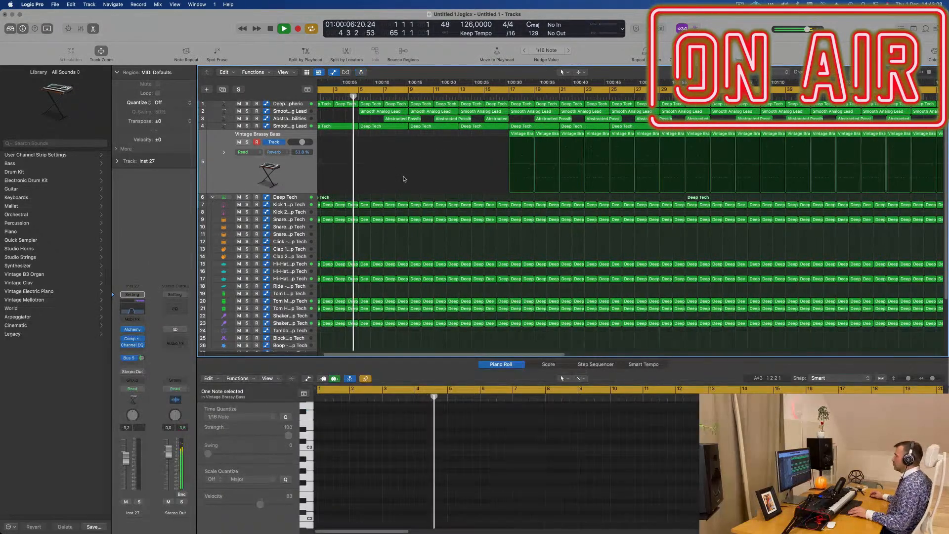
Delete the Smooth Analog Lead region at bar 5 so that this lead enters at bar 9
key(super+Right)
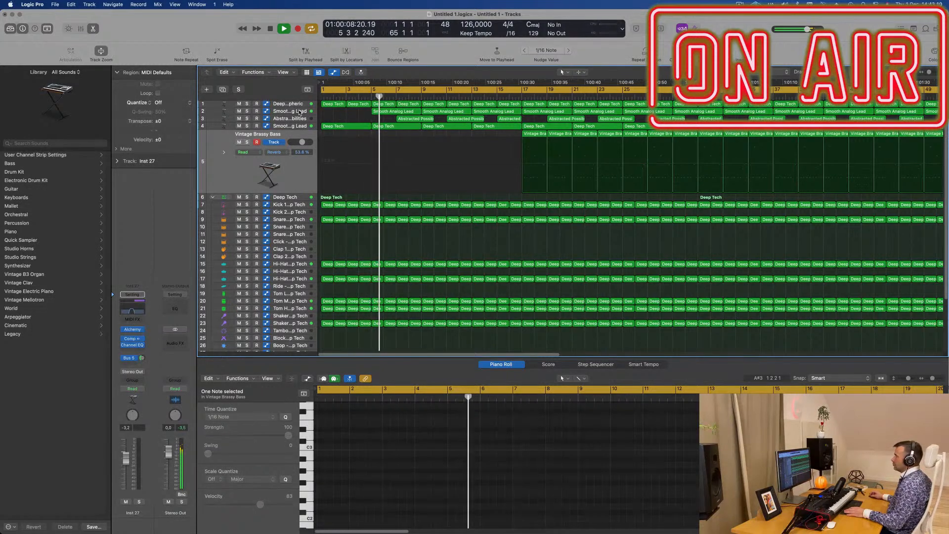
click(336, 110)
key(Return)
click(362, 116)
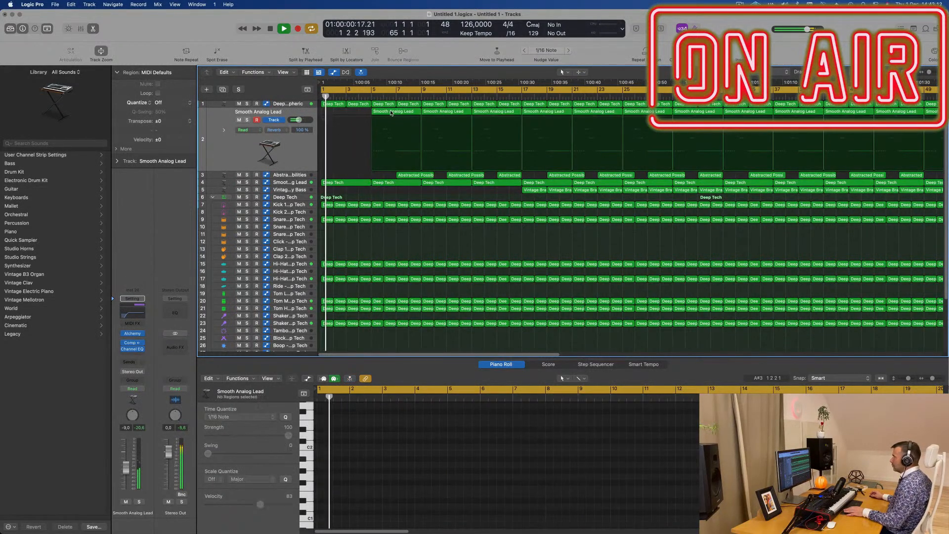
click(391, 113)
key(Delete)
Lower the volume of the Tom High - Deep Tech track to -17.2 dB
key(super+Left)
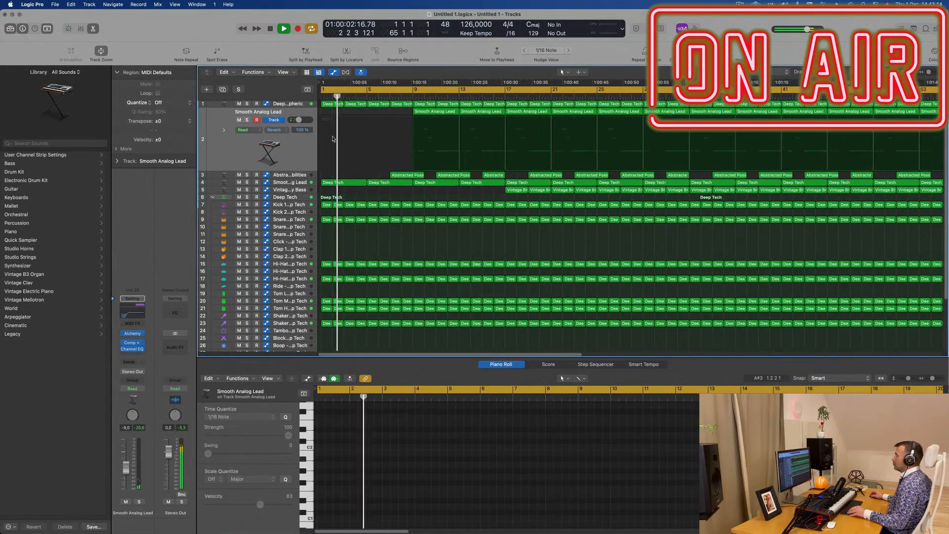
click(281, 175)
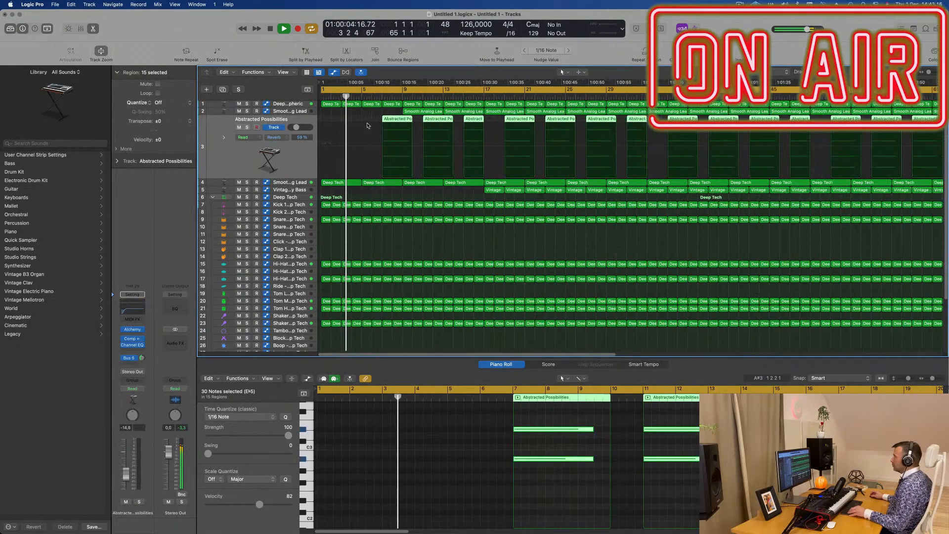
scroll(292, 300, down, 1)
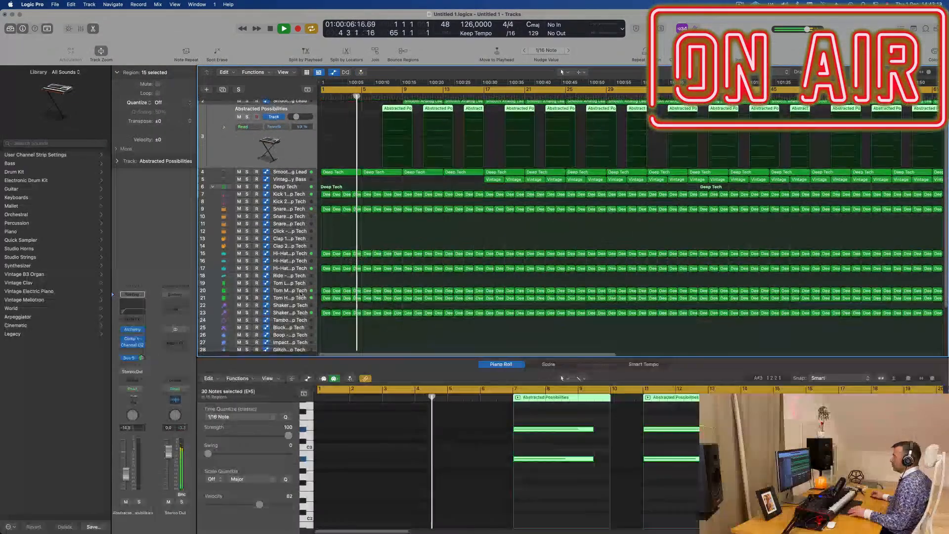
click(291, 298)
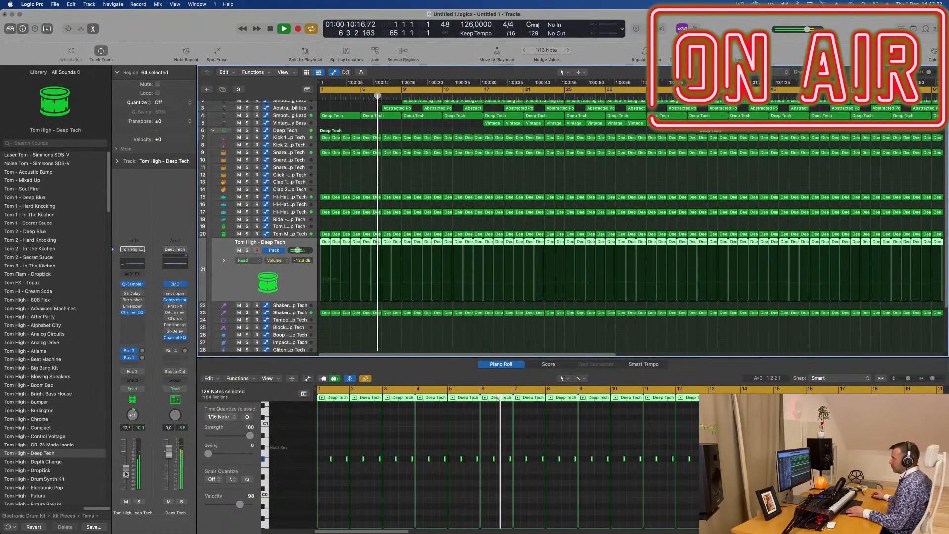
drag(125, 473, 125, 479)
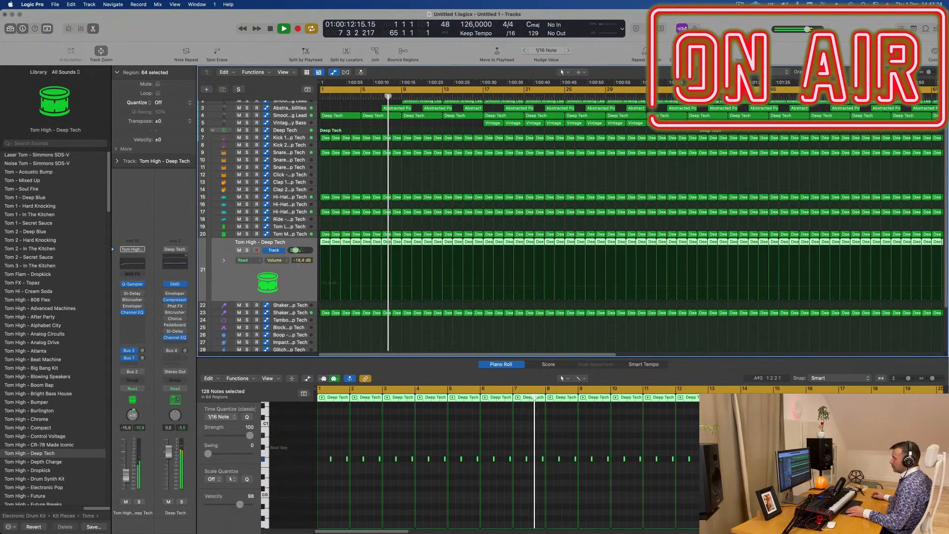
drag(295, 250, 295, 251)
Replay from bar 1 and delete the snare, hi-hat, tom and shaker regions in bars 9 to 12, keeping the kick
scroll(376, 161, down, 5)
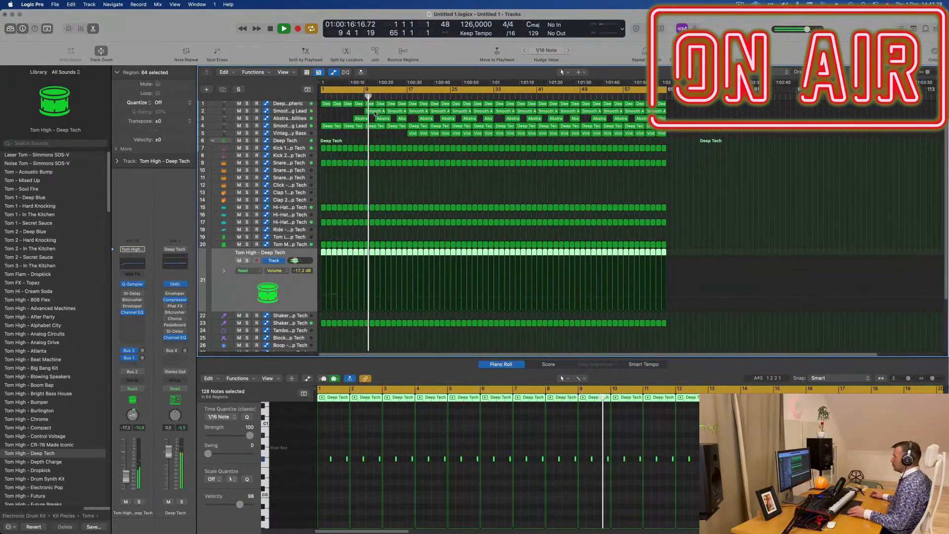
scroll(390, 138, down, 2)
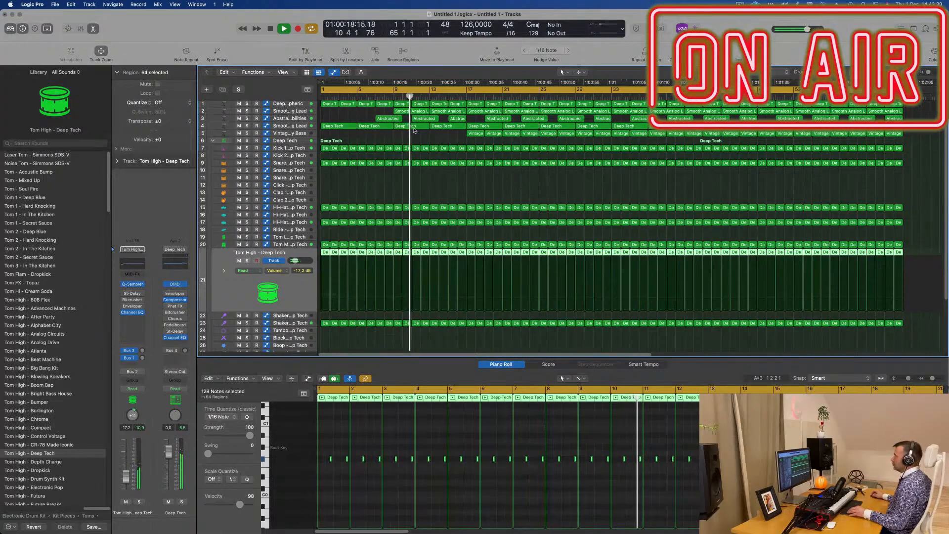
key(space)
key(Return)
key(space)
scroll(354, 133, down, 2)
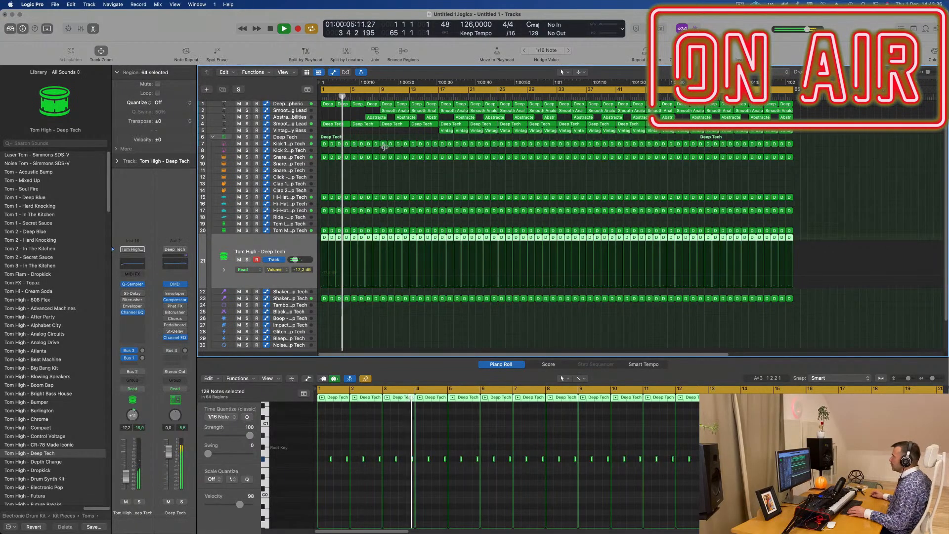
drag(383, 155, 406, 325)
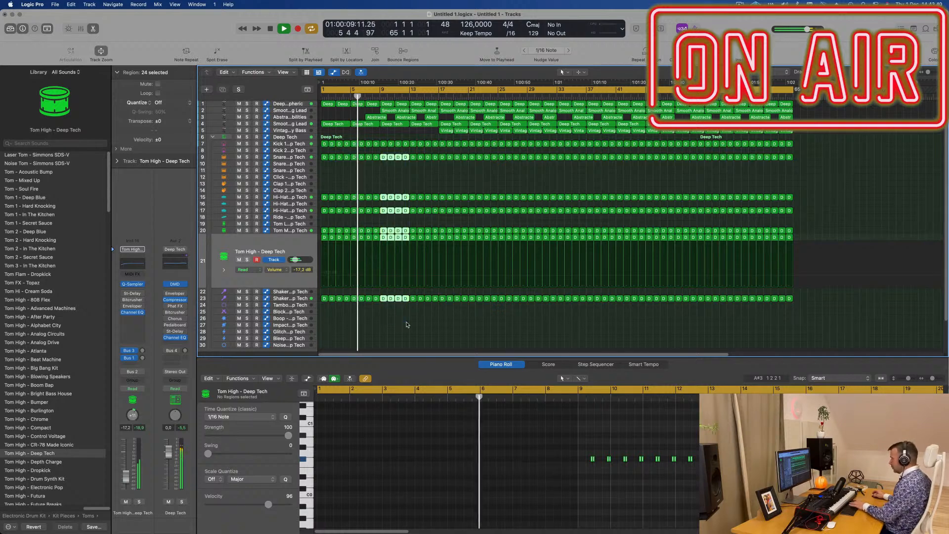
key(Delete)
Delete the Smooth Analog Lead regions at bars 9 and 13 on track 2 so that this lead enters at bar 17
scroll(394, 316, up, 3)
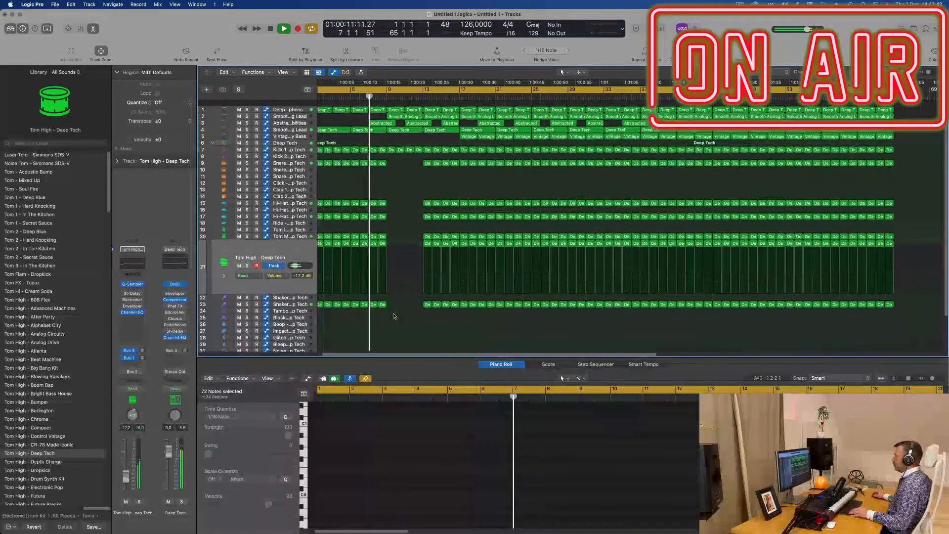
scroll(394, 316, up, 3)
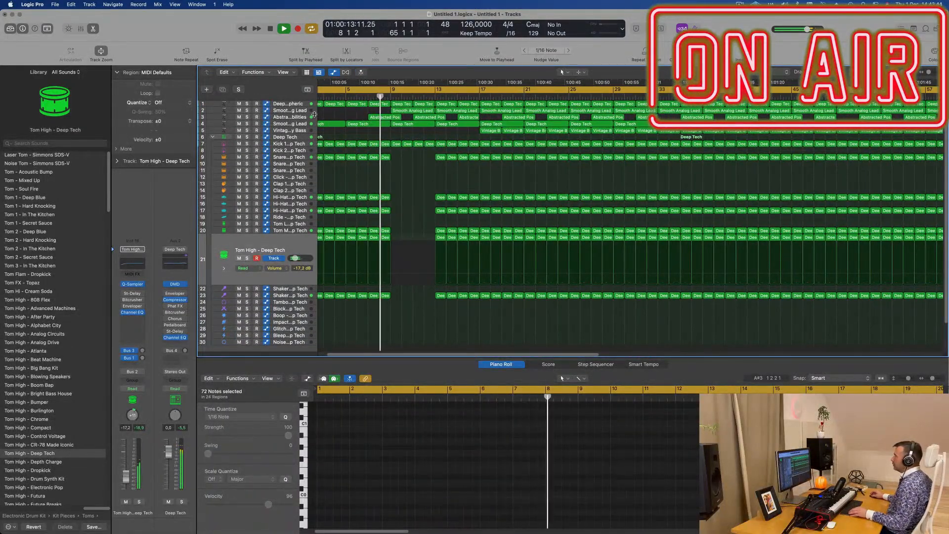
click(269, 125)
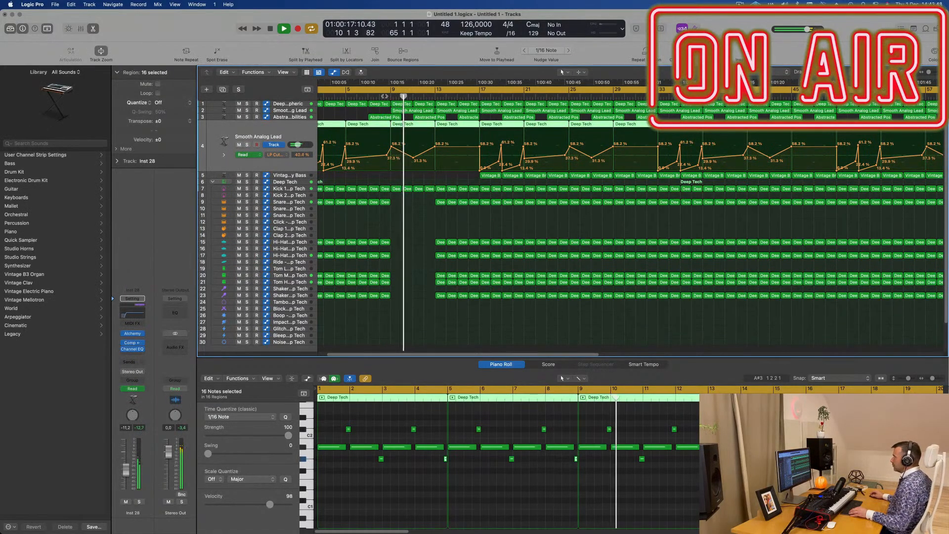
click(413, 113)
key(Delete)
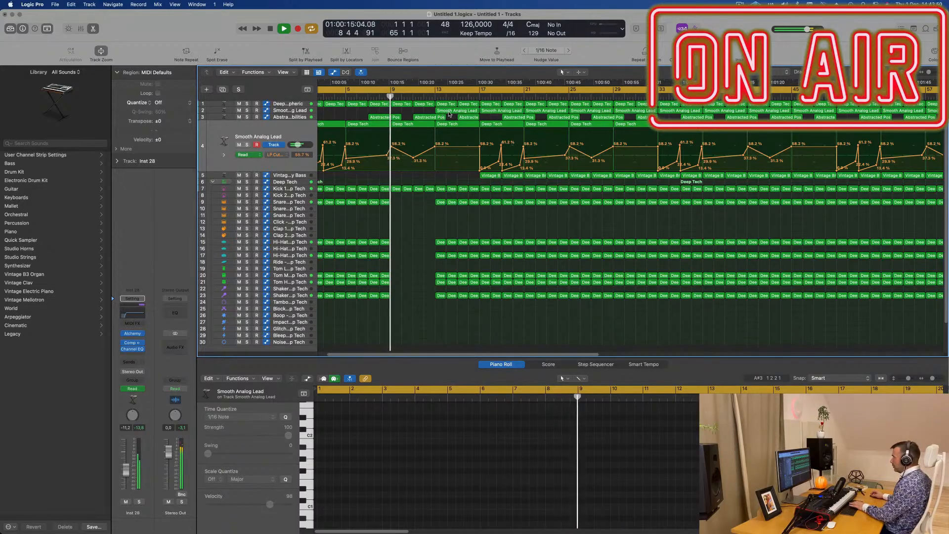
click(450, 112)
key(Delete)
Delete the Abstracted Possibilities region at bar 11 on track 3
scroll(412, 126, left, 5)
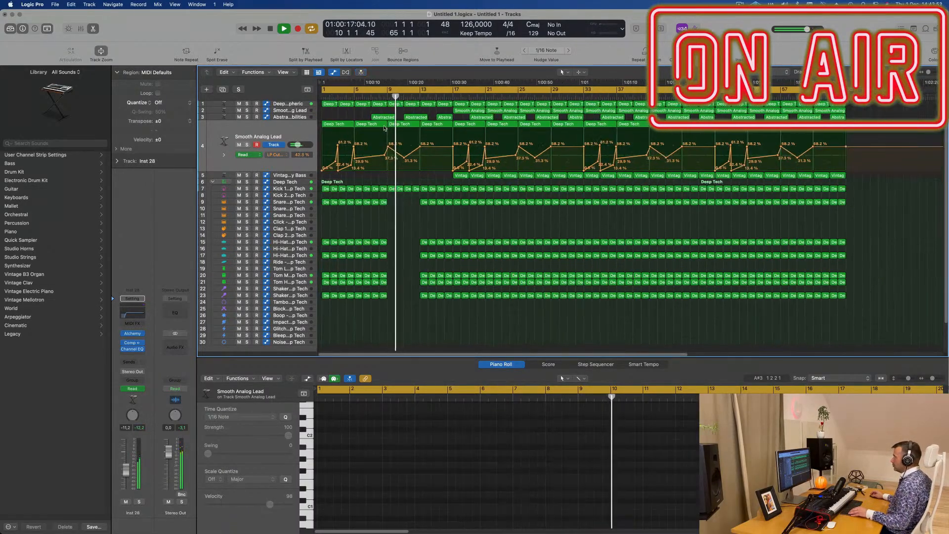
scroll(391, 123, up, 2)
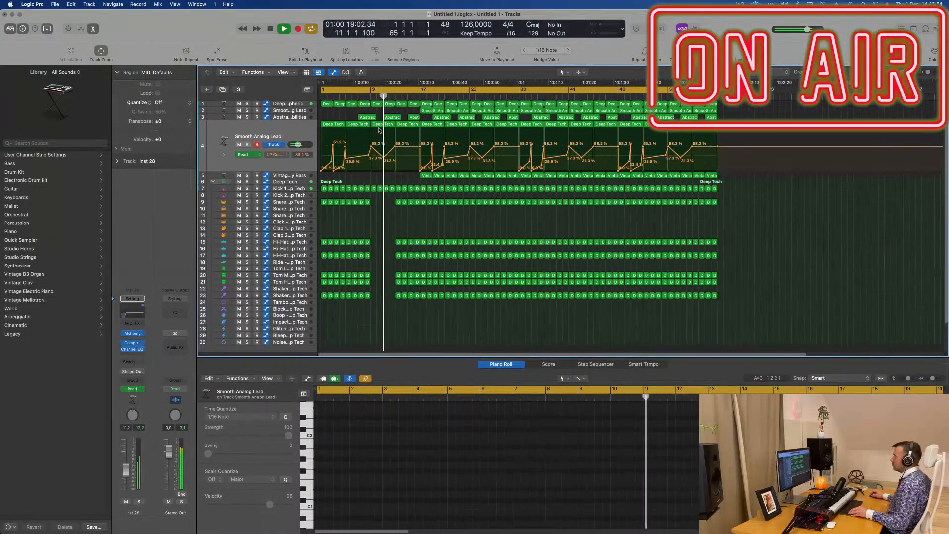
click(405, 118)
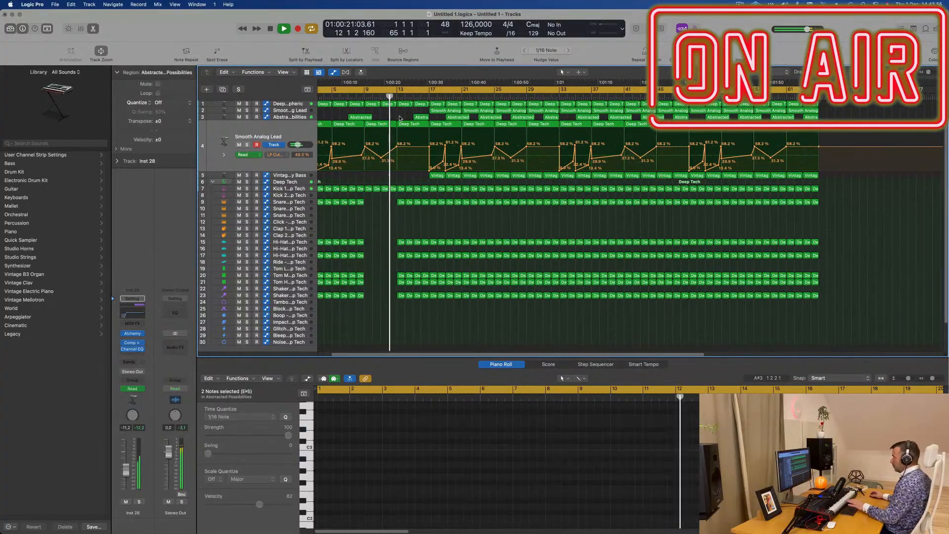
scroll(366, 256, up, 2)
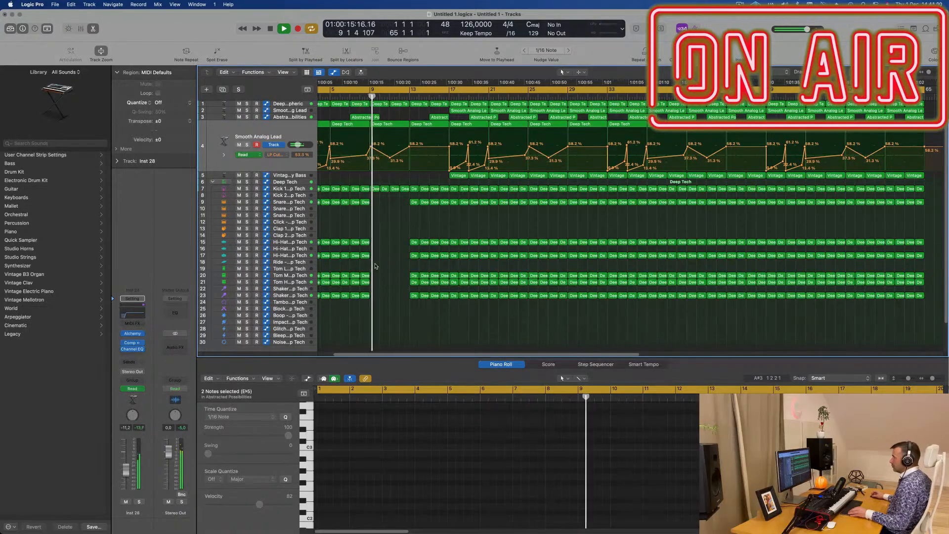
Listen to the arrangement from bar 9 and again from bar 13 to check the build-up towards bar 17
scroll(376, 275, down, 3)
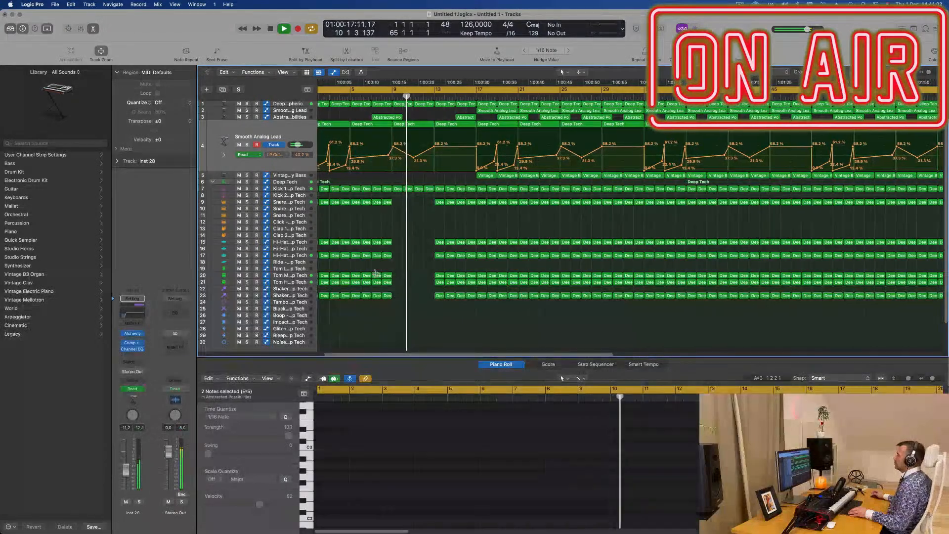
scroll(376, 274, down, 1)
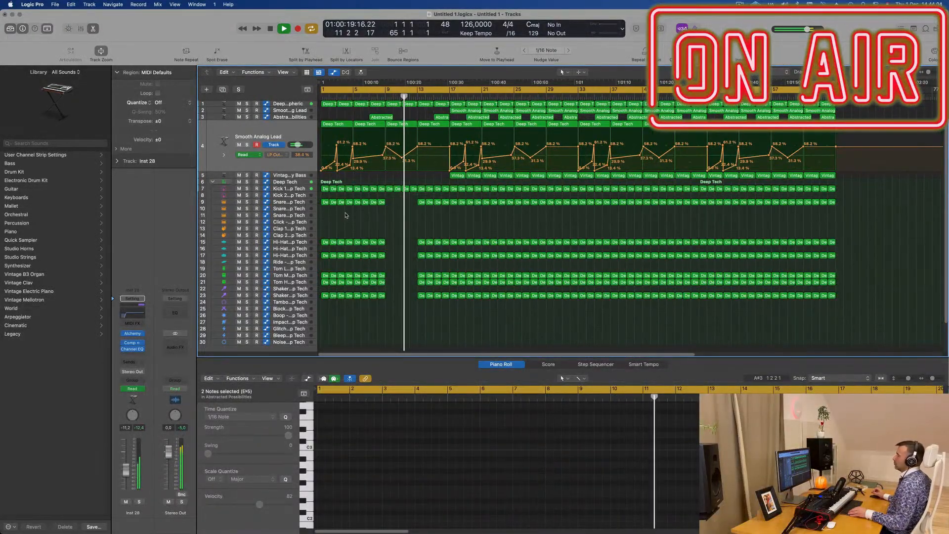
scroll(356, 215, down, 2)
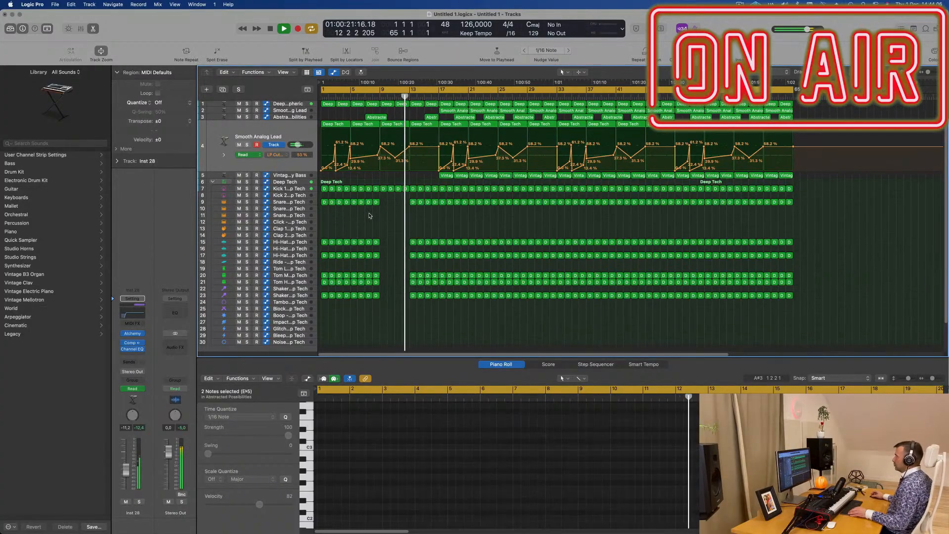
scroll(369, 215, up, 3)
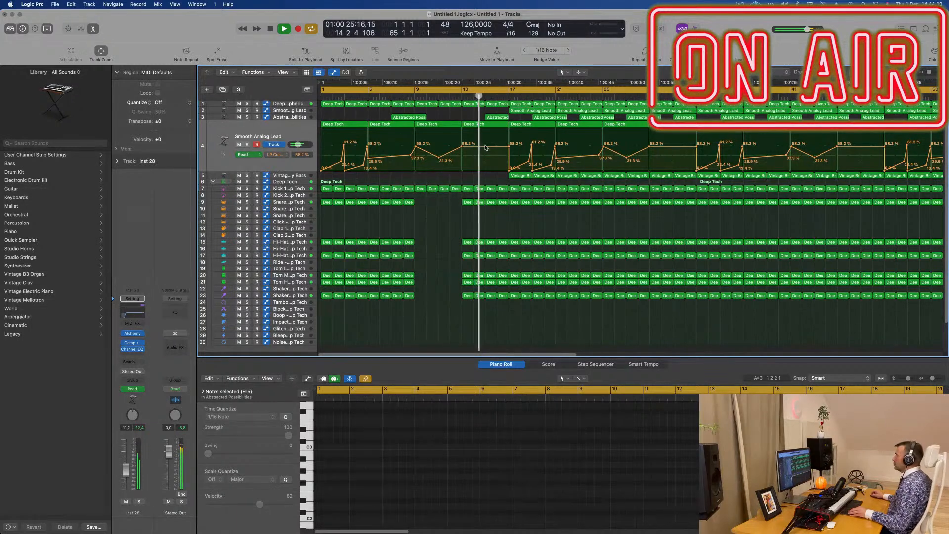
scroll(484, 148, down, 2)
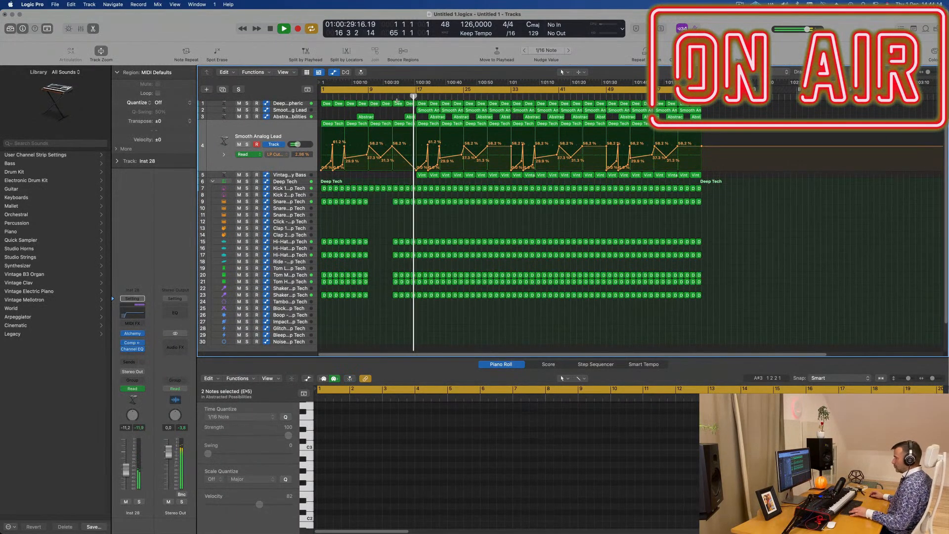
click(398, 94)
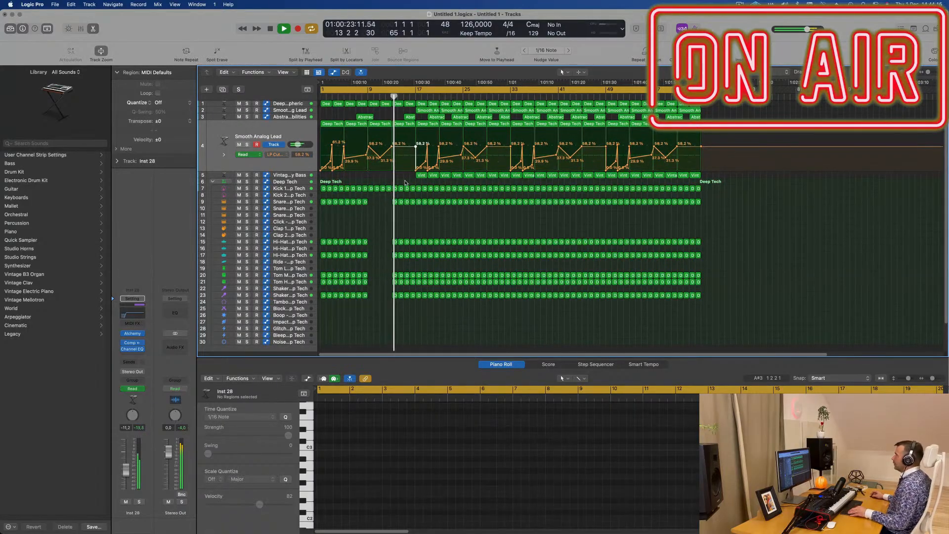
scroll(406, 183, up, 2)
scroll(394, 180, up, 2)
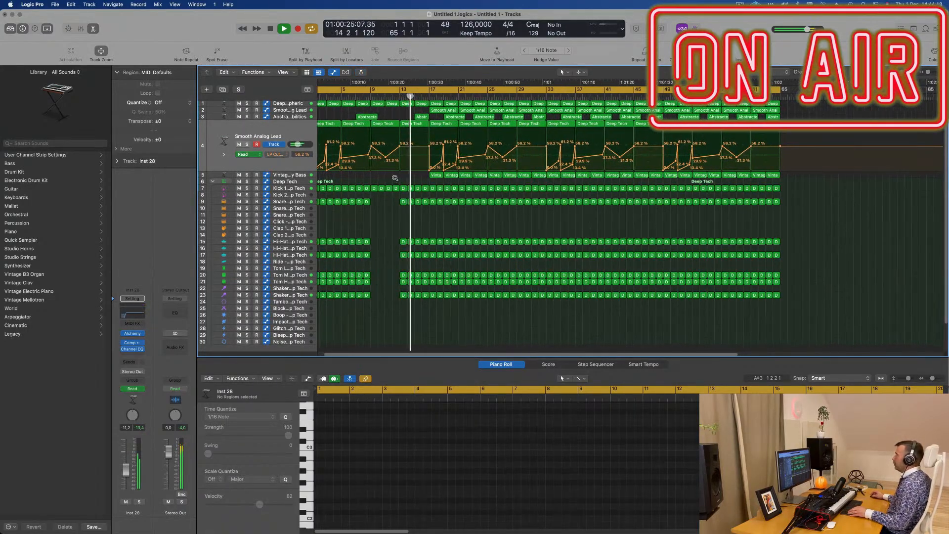
scroll(395, 179, down, 2)
Audition the Deep Atmospheric track in solo and unsolo it
click(262, 105)
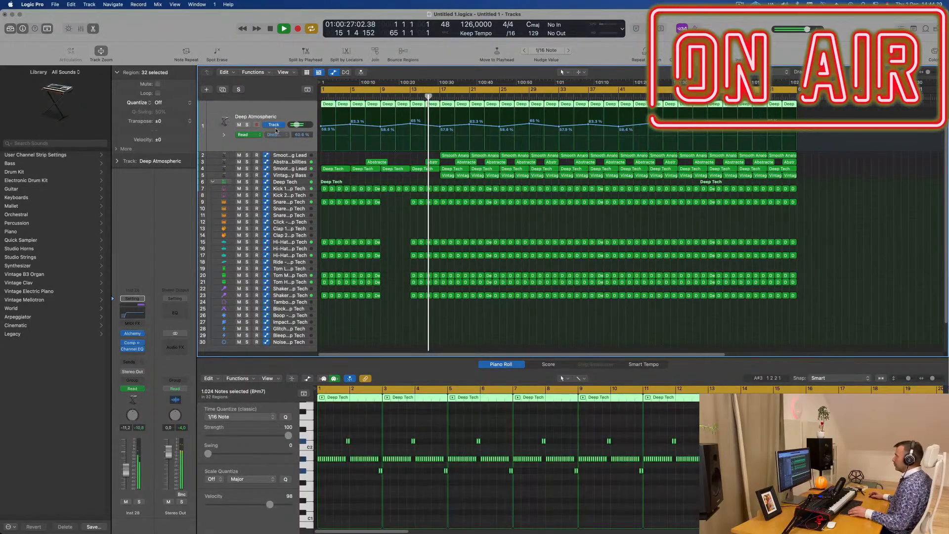
click(247, 125)
click(246, 125)
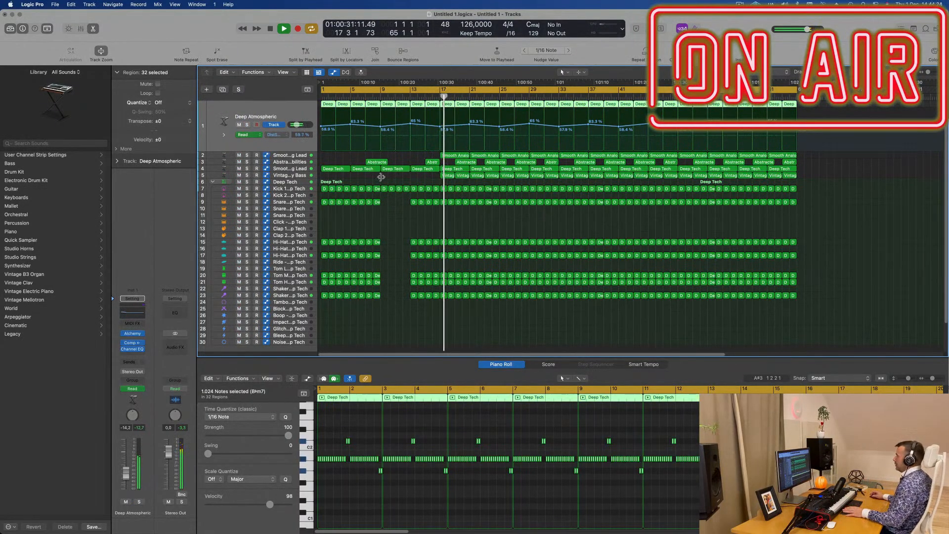
Delete the Smooth Analog Lead regions at bars 17 and 21 on track 2 and the Abstracted Possibilities region at bar 19
click(454, 156)
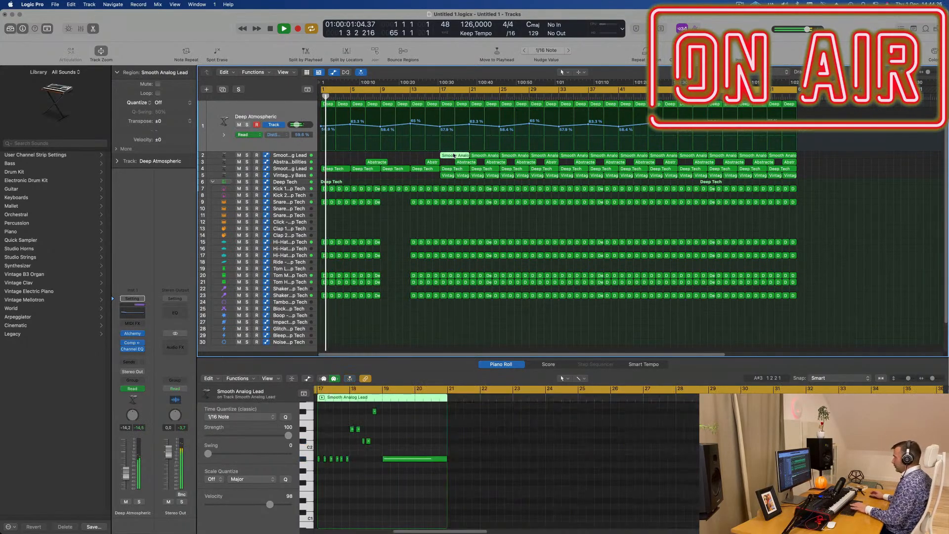
key(Delete)
click(475, 155)
key(Delete)
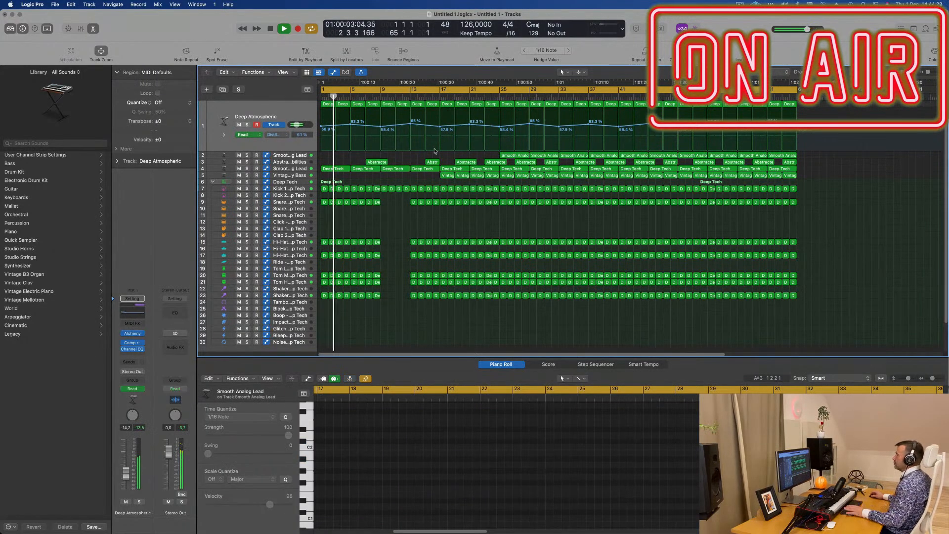
click(463, 161)
key(Delete)
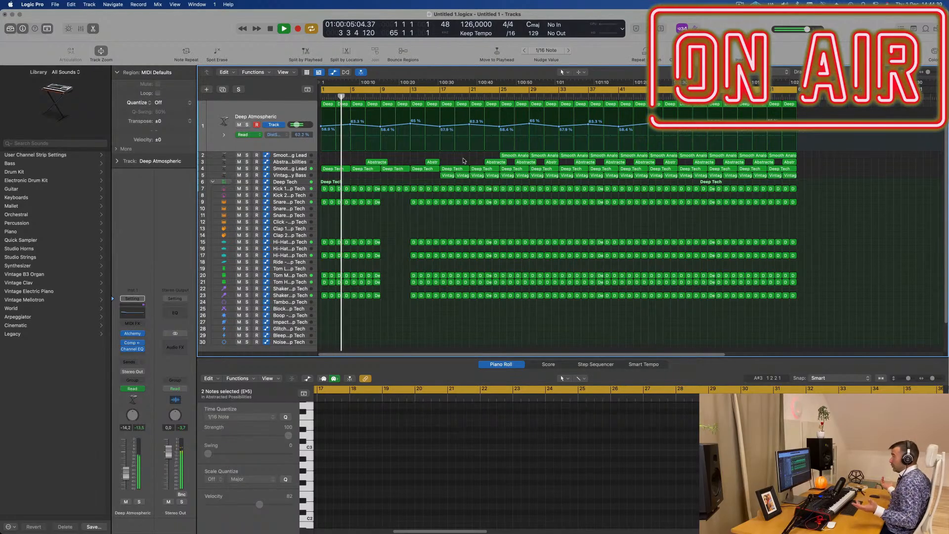